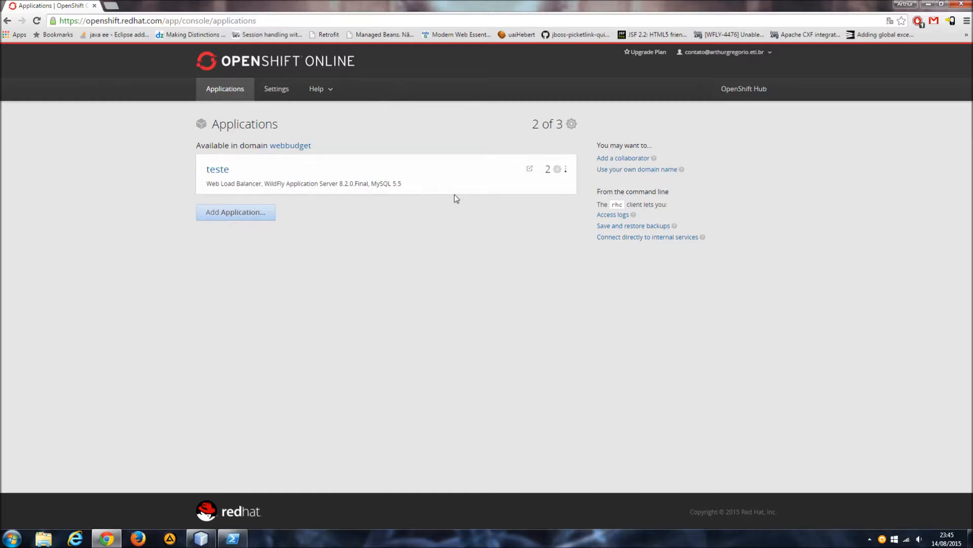
Check the gear usage on the applications list, then open the teste application and review its cartridges and their status.
{"action": "left_click_drag", "start_coordinate": [533, 124], "coordinate": [573, 130]}
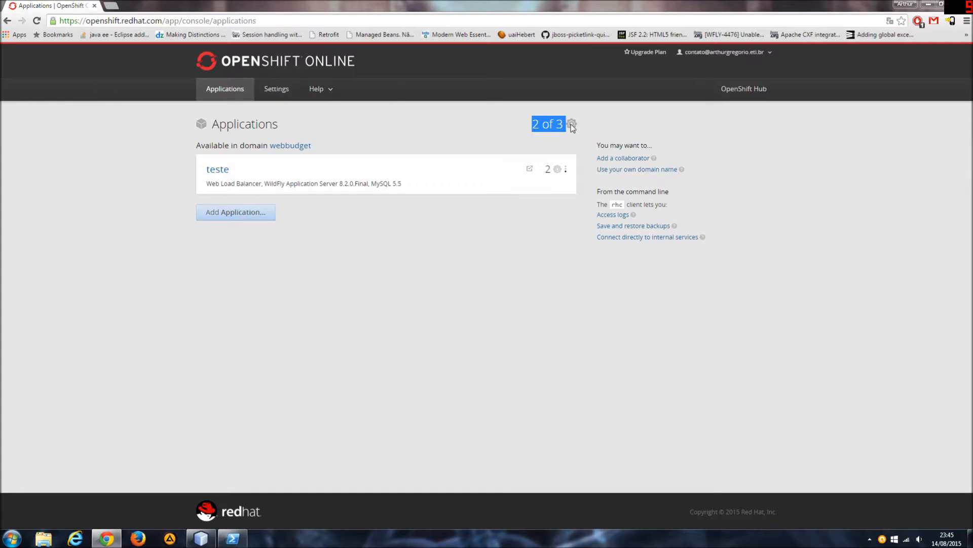
{"action": "left_click", "coordinate": [374, 186]}
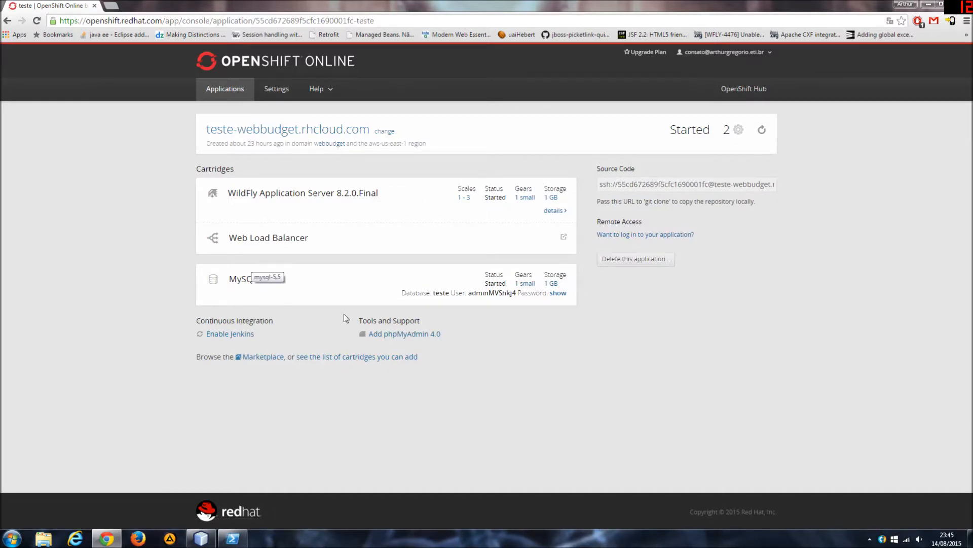
{"action": "left_click_drag", "start_coordinate": [365, 237], "coordinate": [226, 237]}
{"action": "left_click", "coordinate": [368, 238]}
{"action": "double_click", "coordinate": [496, 197]}
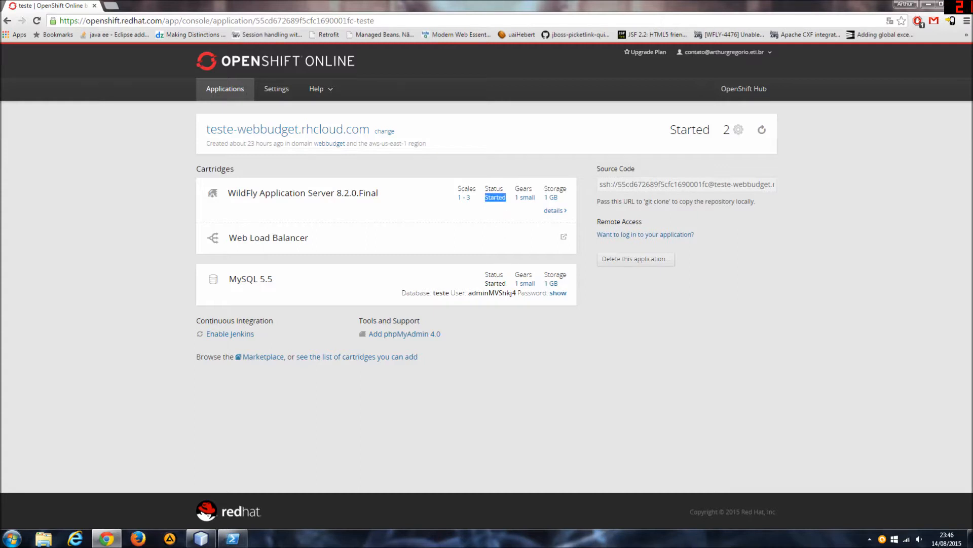
{"action": "double_click", "coordinate": [495, 283]}
{"action": "left_click", "coordinate": [469, 249]}
View the phpMyAdmin 4.0 cartridge's gear cost and return to the teste application without adding it.
{"action": "left_click", "coordinate": [403, 334]}
{"action": "left_click_drag", "start_coordinate": [311, 293], "coordinate": [322, 293]}
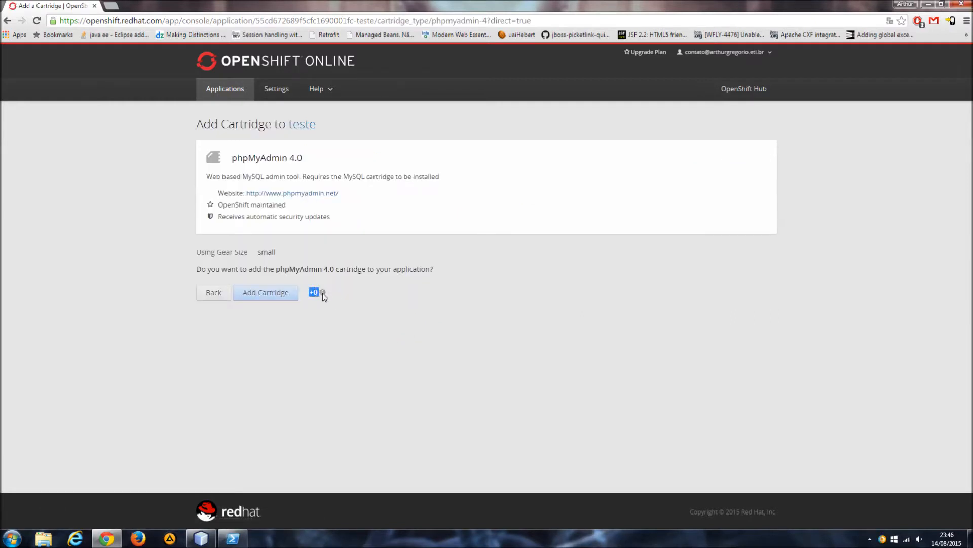
{"action": "left_click", "coordinate": [348, 288]}
{"action": "left_click", "coordinate": [214, 294]}
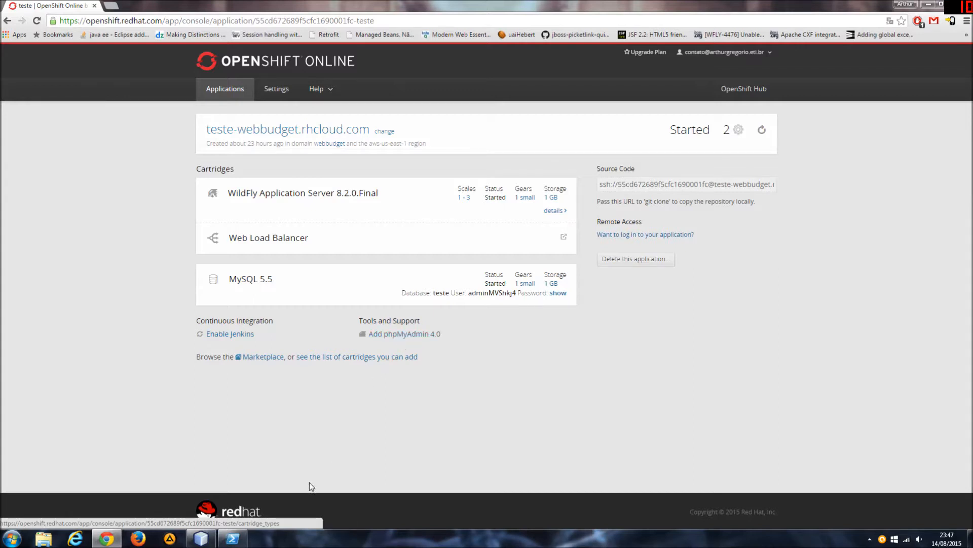
Switch to the PowerShell window and get its prompt ready for input.
{"action": "left_click", "coordinate": [232, 538]}
{"action": "left_click", "coordinate": [276, 277]}
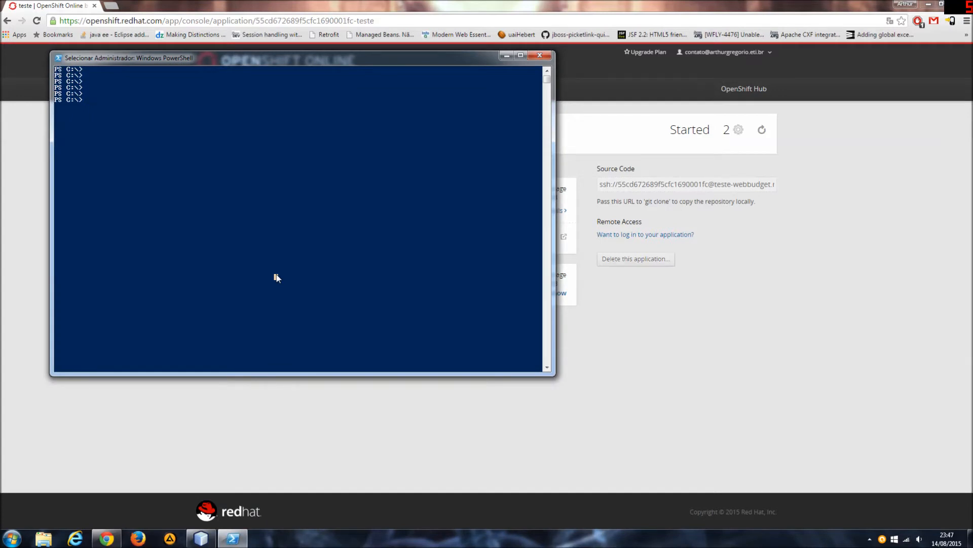
{"action": "key", "text": "Escape"}
Run rhc setup and accept the default server openshift.redhat.com.
{"action": "type", "text": "rhc setup"}
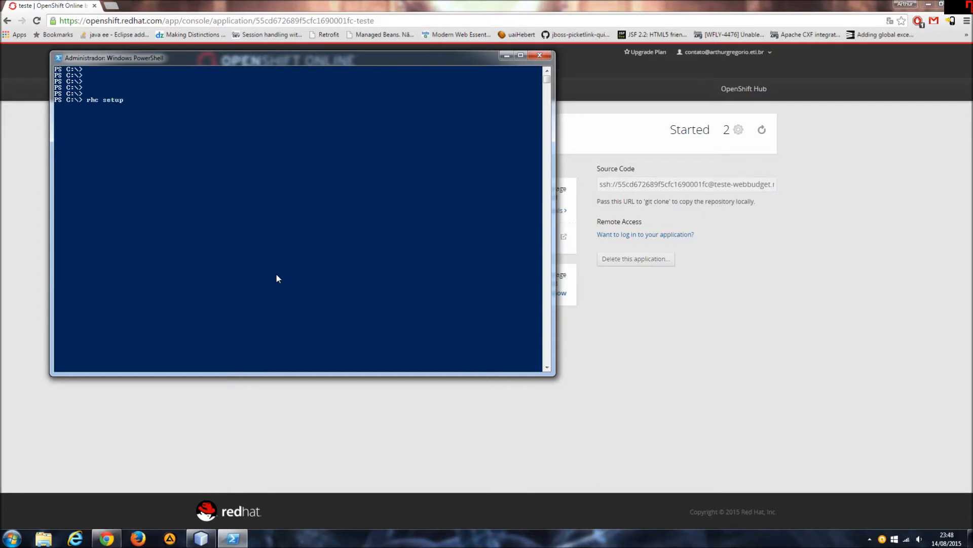
{"action": "key", "text": "Return"}
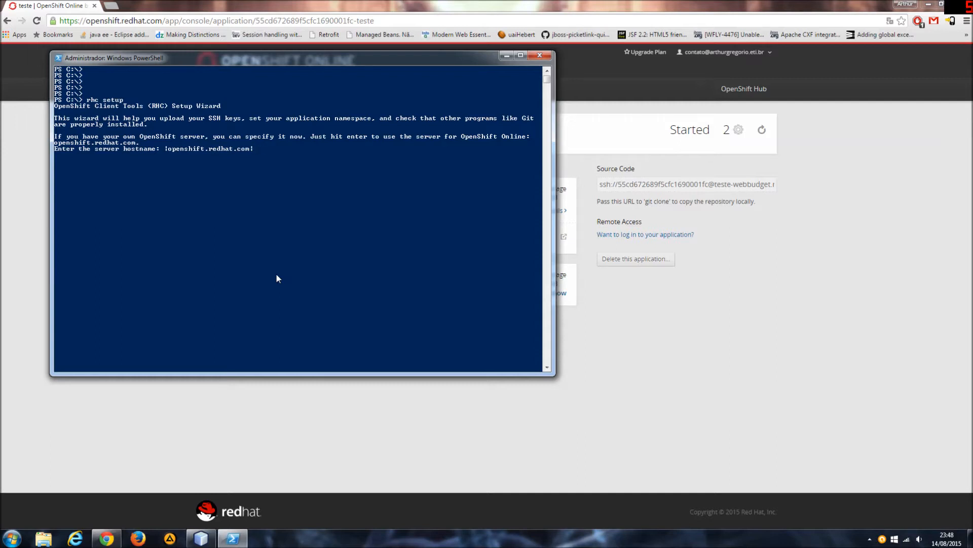
{"action": "key", "text": "Return"}
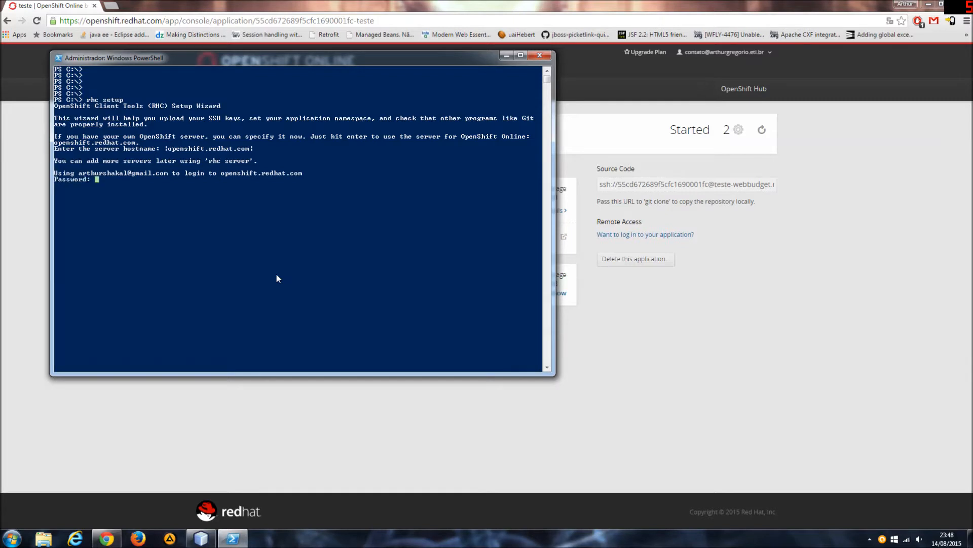
Try to sign in to the setup wizard by entering the account password.
{"action": "type", "text": "******"}
{"action": "key", "text": "Return"}
{"action": "type", "text": "******"}
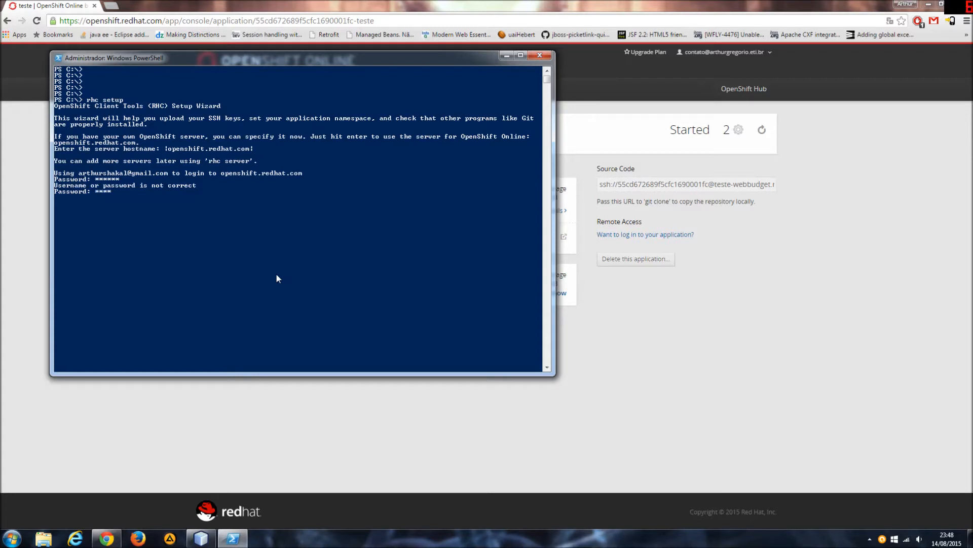
{"action": "key", "text": "Return"}
{"action": "key", "text": "Return"}
{"action": "type", "text": "***"}
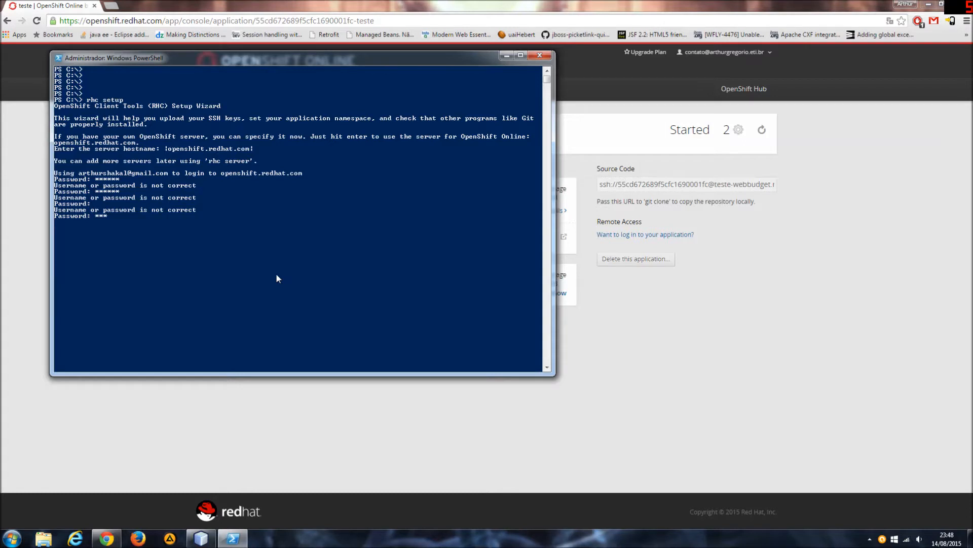
Interrupt the setup wizard and confirm terminating the batch file with s.
{"action": "key", "text": "ctrl+c"}
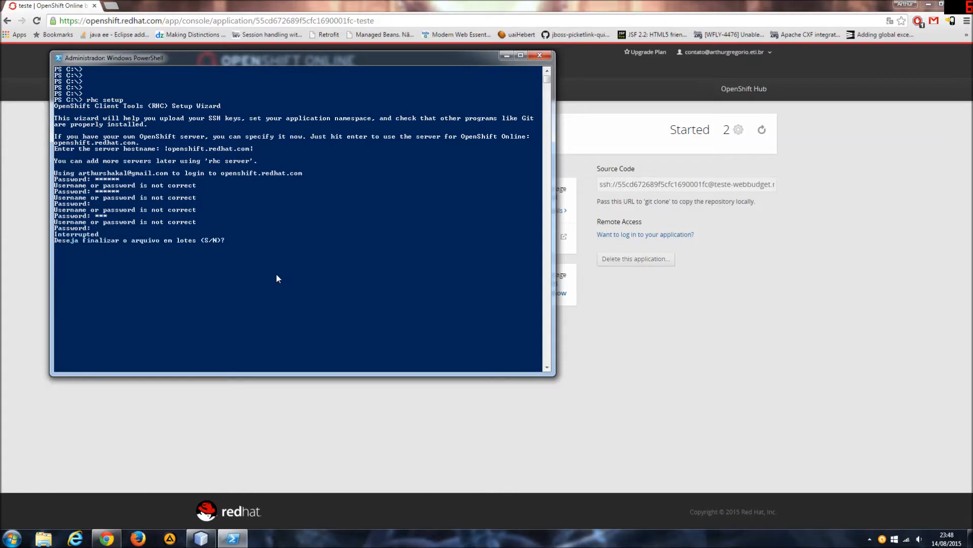
{"action": "type", "text": "s"}
{"action": "key", "text": "Return"}
{"action": "key", "text": "Return"}
{"action": "key", "text": "Return"}
{"action": "key", "text": "Return"}
Run rhc setup with the -l option and the OpenShift account's e-mail, accepting the default server openshift.redhat.com.
{"action": "key", "text": "Up"}
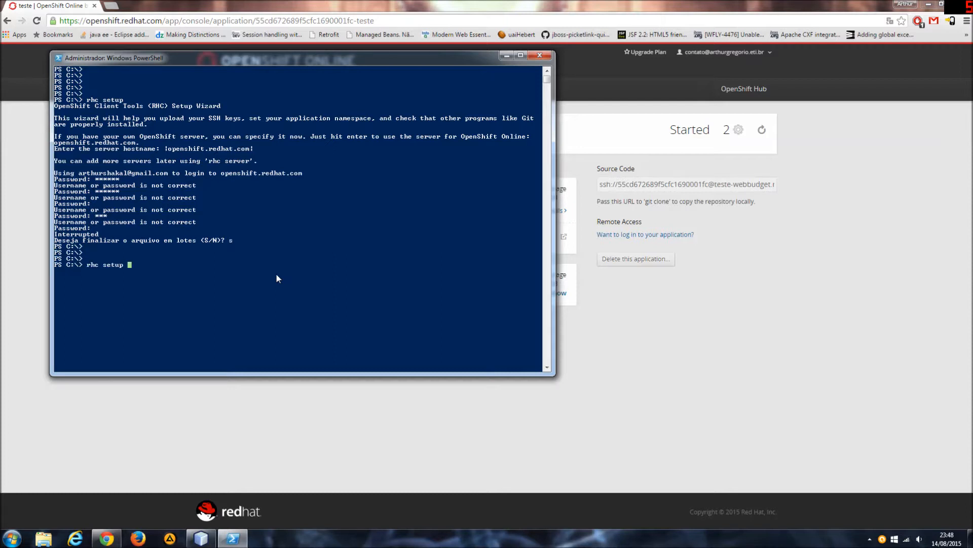
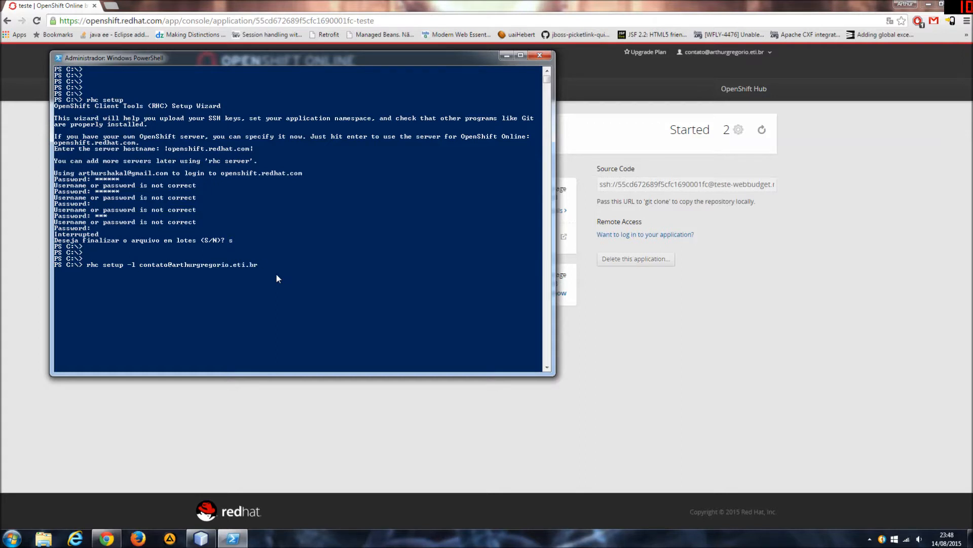
{"action": "key", "text": "Return"}
{"action": "key", "text": "Return"}
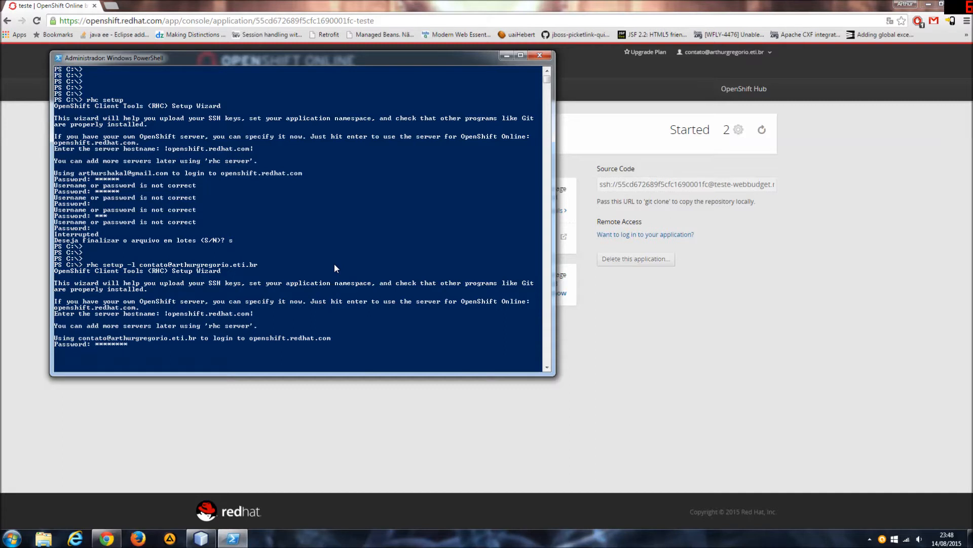
Sign in to the setup wizard by entering the account password.
{"action": "key", "text": "Return"}
{"action": "type", "text": "******"}
{"action": "key", "text": "Return"}
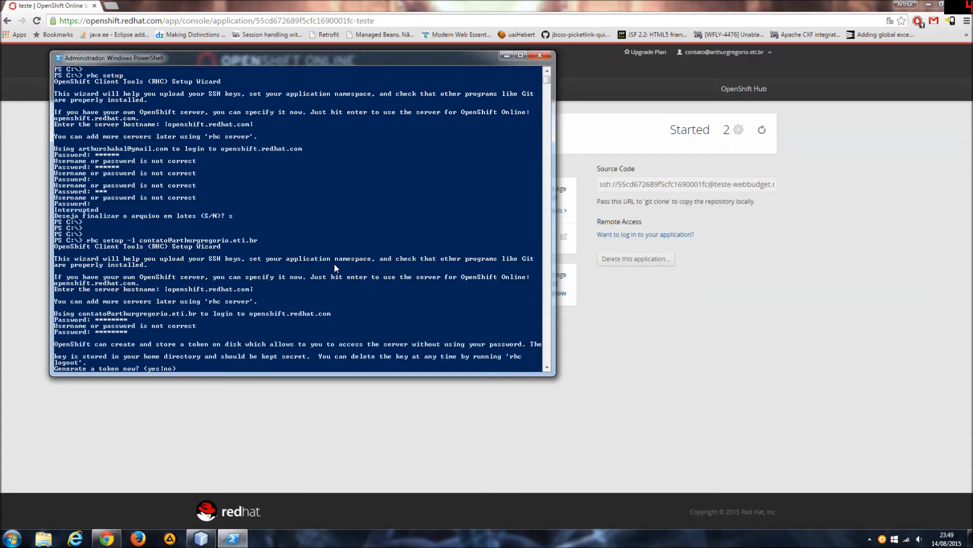
Agree to generate an authorization token and upload the public SSH key under a custom name for this PC.
{"action": "type", "text": "yes"}
{"action": "key", "text": "Return"}
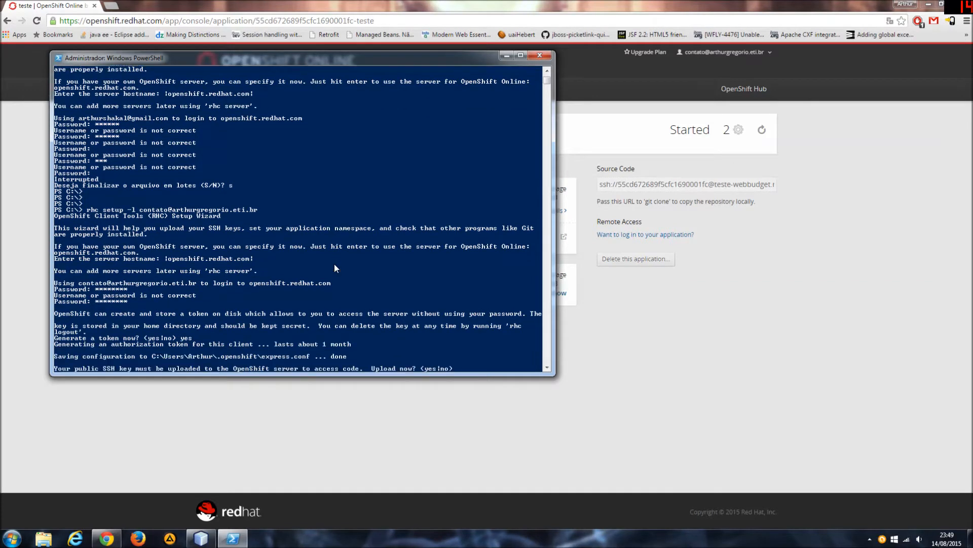
{"action": "type", "text": "yes"}
{"action": "key", "text": "Return"}
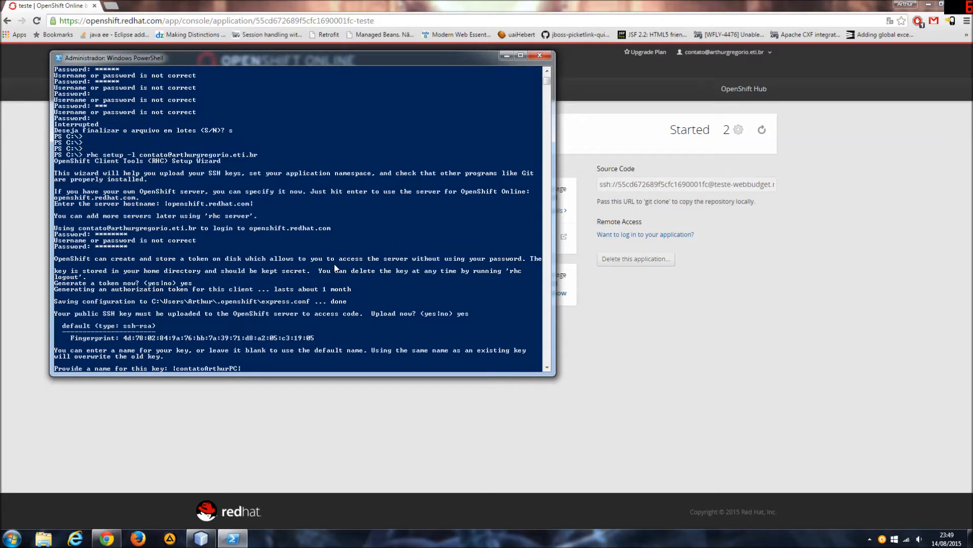
{"action": "type", "text": "arthur-pc"}
{"action": "key", "text": "Return"}
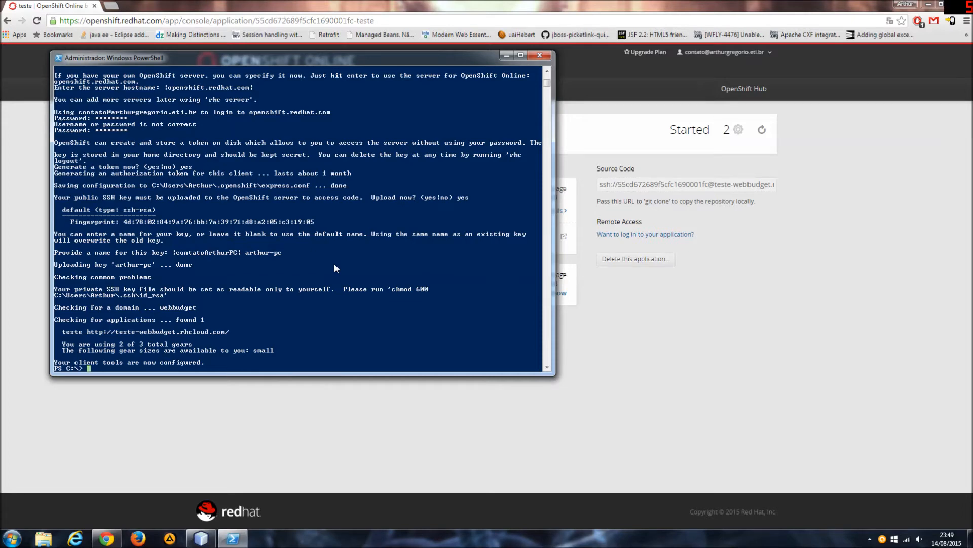
Clear the PowerShell console with cls.
{"action": "key", "text": "Return"}
{"action": "key", "text": "Return"}
{"action": "key", "text": "Return"}
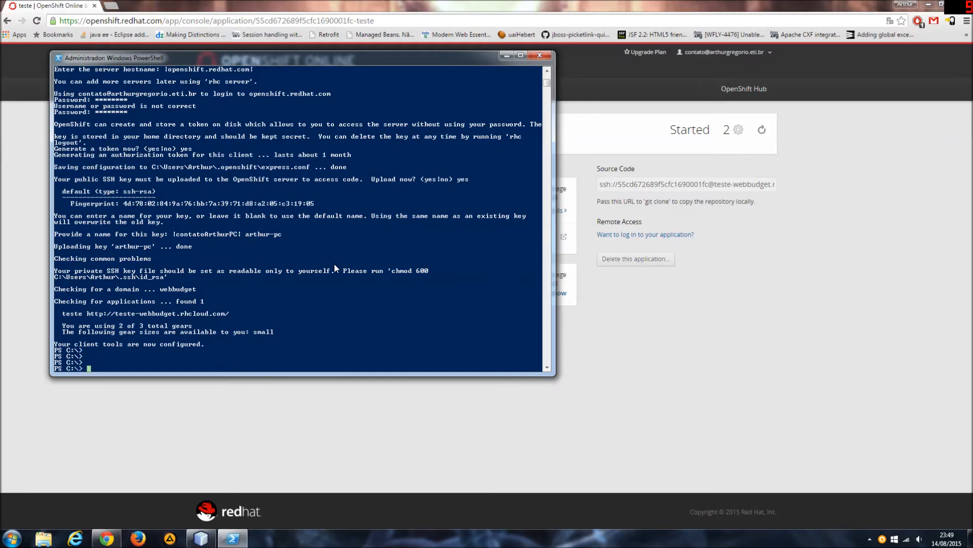
{"action": "type", "text": "cls"}
{"action": "key", "text": "Return"}
{"action": "key", "text": "Return"}
{"action": "key", "text": "Return"}
{"action": "key", "text": "Return"}
{"action": "key", "text": "Return"}
{"action": "key", "text": "Return"}
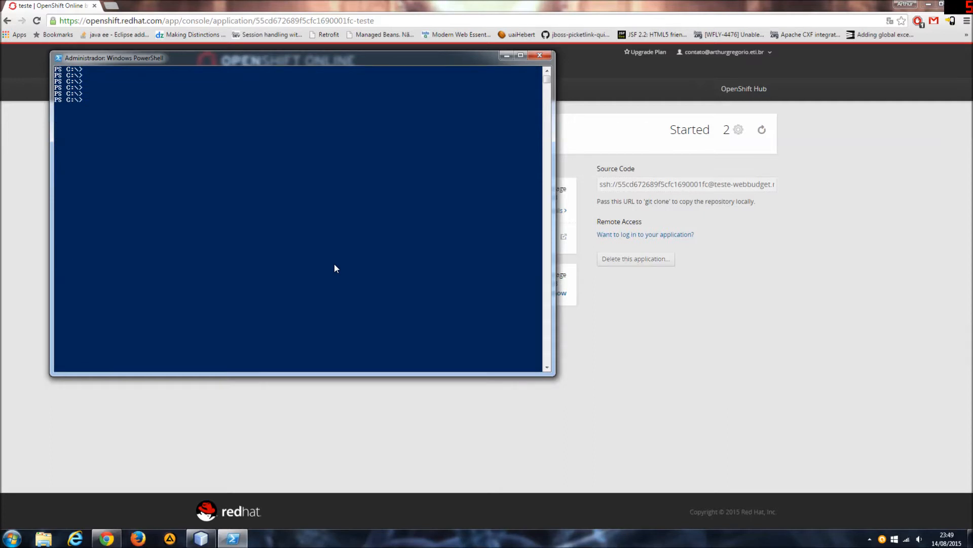
Switch to the browser, view the Web Load Balancer's status page and open the application's root address teste-webbudget.rhcloud.com.
{"action": "left_click", "coordinate": [681, 388]}
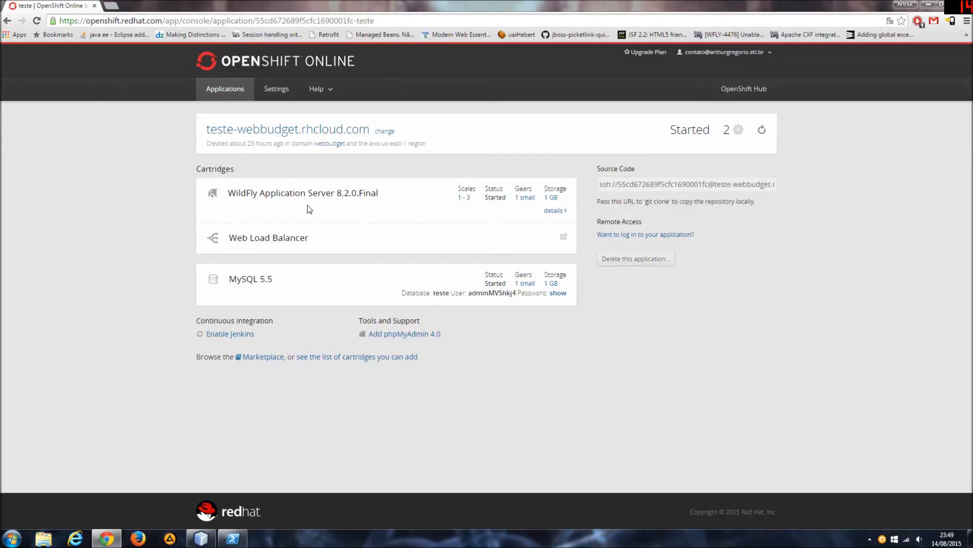
{"action": "left_click", "coordinate": [566, 239]}
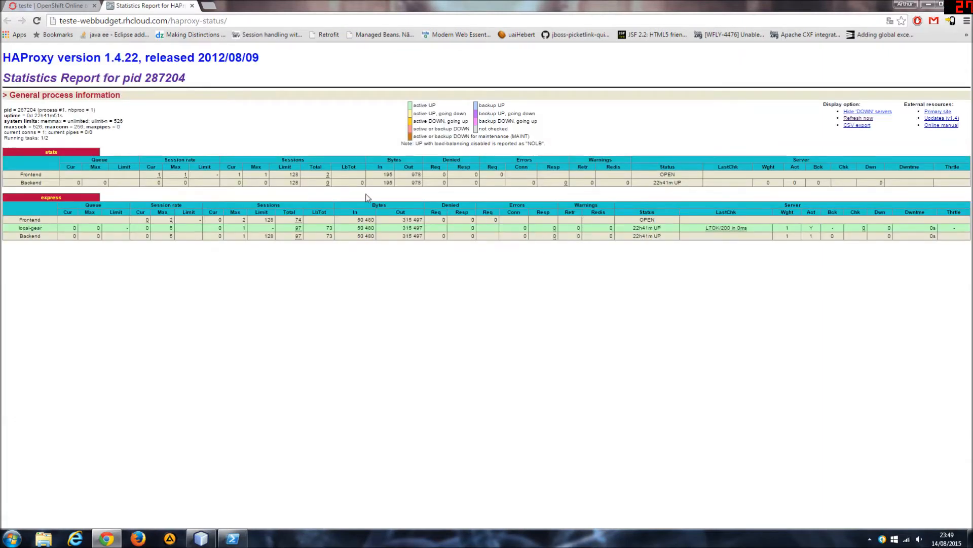
{"action": "left_click_drag", "start_coordinate": [228, 21], "coordinate": [171, 21]}
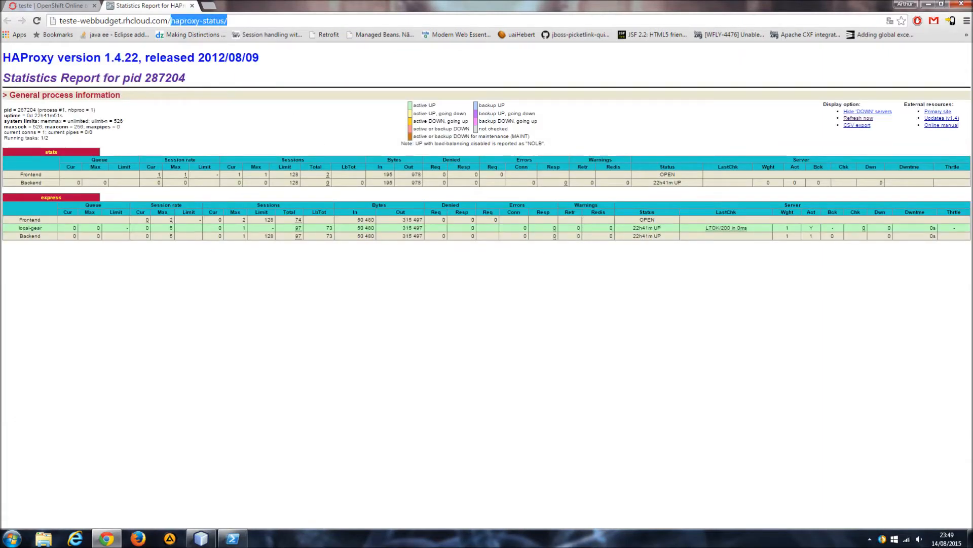
{"action": "key", "text": "BackSpace"}
{"action": "key", "text": "Return"}
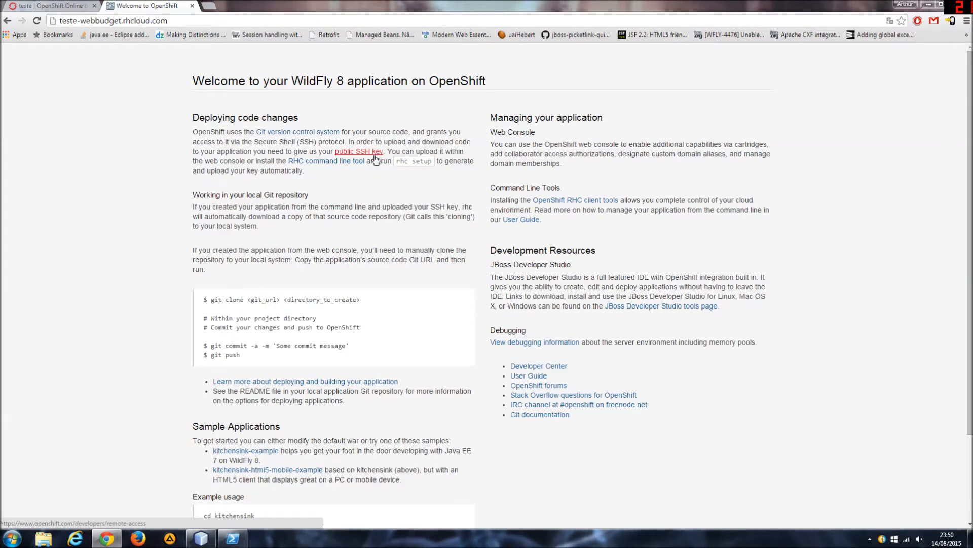
Review the WildFly welcome page down to its example usage commands, and return to the teste application console.
{"action": "scroll", "coordinate": [376, 157], "scroll_direction": "down", "scroll_amount": 3}
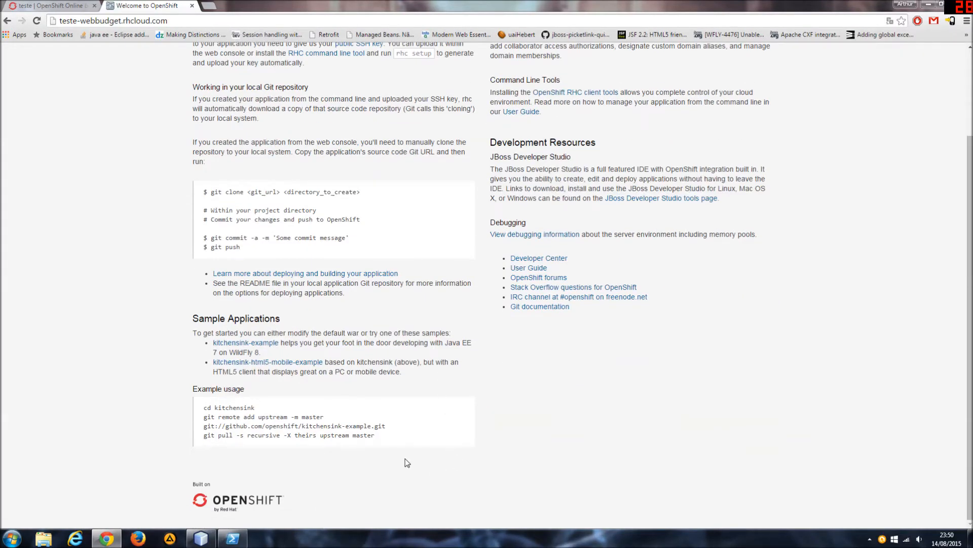
{"action": "left_click_drag", "start_coordinate": [377, 435], "coordinate": [205, 416]}
{"action": "left_click", "coordinate": [434, 398]}
{"action": "scroll", "coordinate": [440, 314], "scroll_direction": "up", "scroll_amount": 1}
{"action": "scroll", "coordinate": [441, 315], "scroll_direction": "up", "scroll_amount": 1}
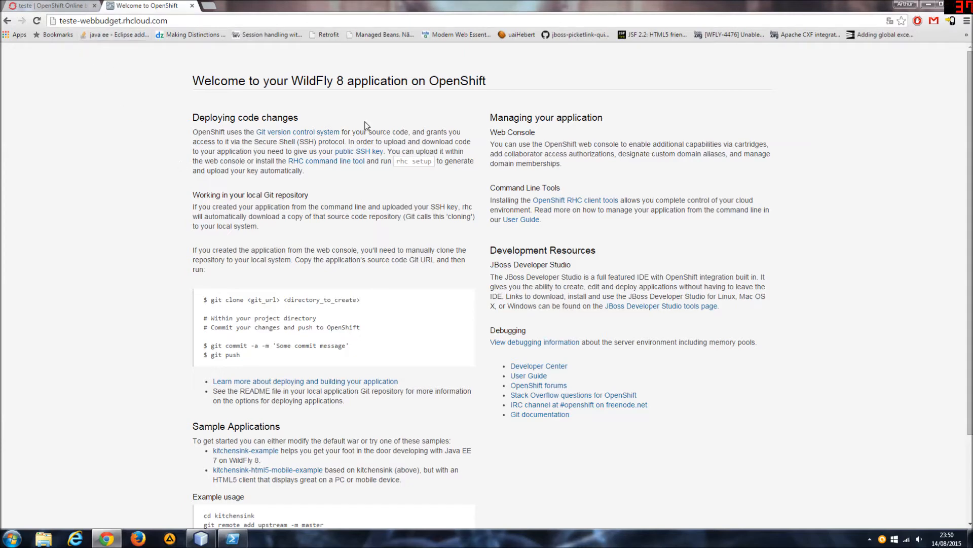
{"action": "left_click", "coordinate": [36, 5]}
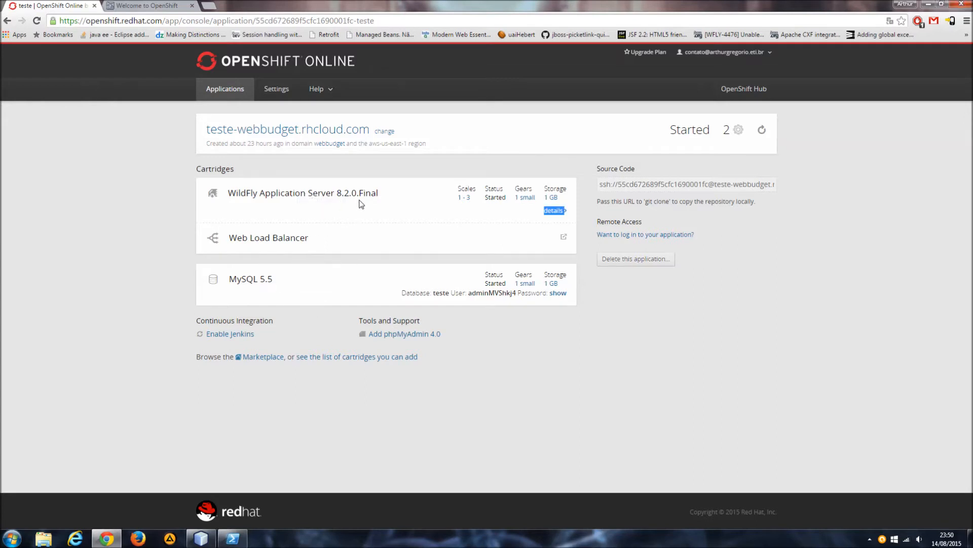
Switch to PowerShell and run rhc port-forward teste.
{"action": "left_click", "coordinate": [232, 538]}
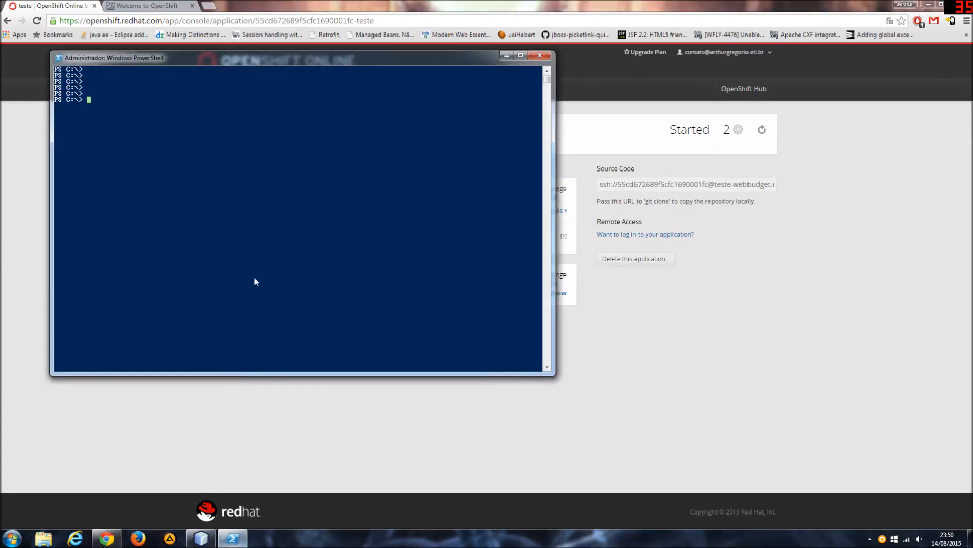
{"action": "type", "text": "rh"}
{"action": "type", "text": "c power"}
{"action": "key", "text": "BackSpace"}
{"action": "key", "text": "BackSpace"}
{"action": "key", "text": "BackSpace"}
{"action": "type", "text": "rt-fo"}
{"action": "key", "text": "BackSpace"}
{"action": "type", "text": "orward"}
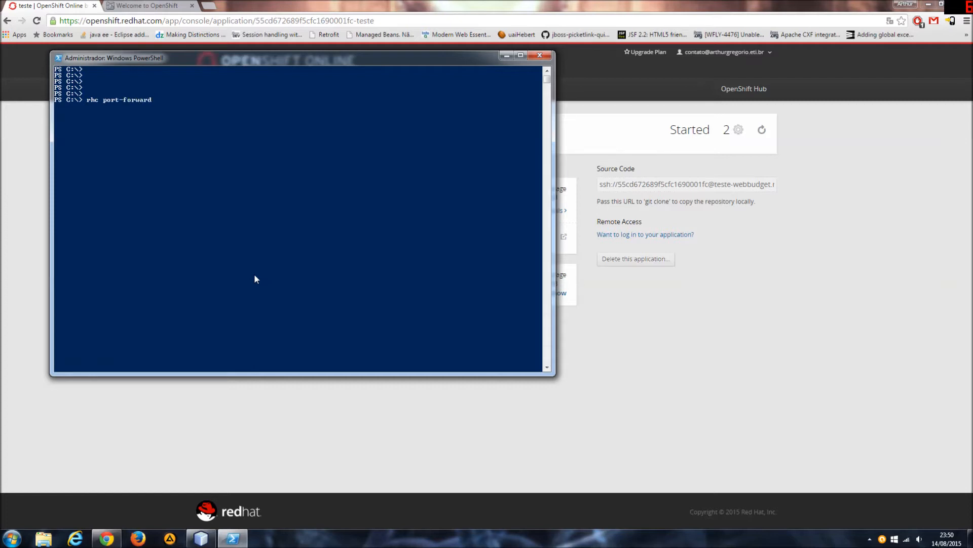
{"action": "type", "text": " teste"}
{"action": "key", "text": "Return"}
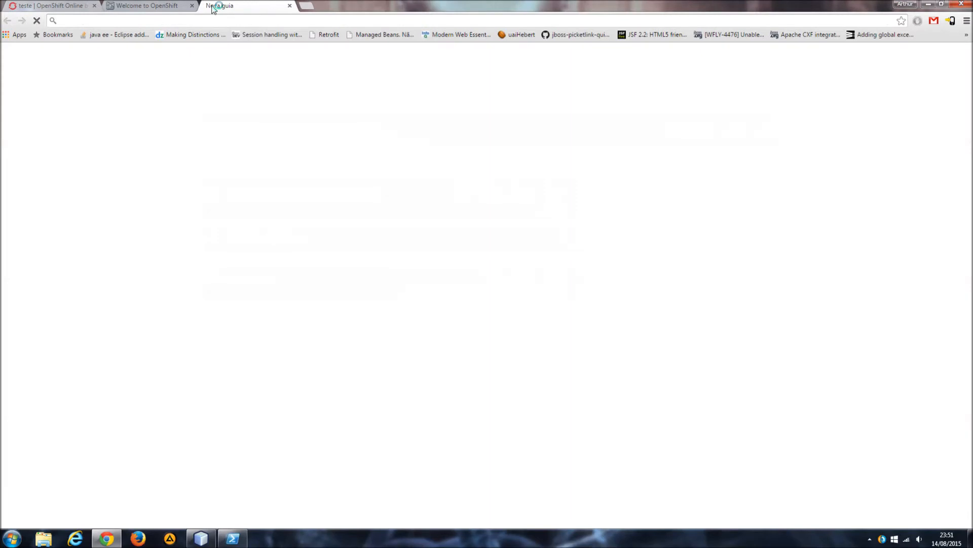
Open localhost:9990 in a new browser tab to reach the WildFly management console.
{"action": "type", "text": "loca"}
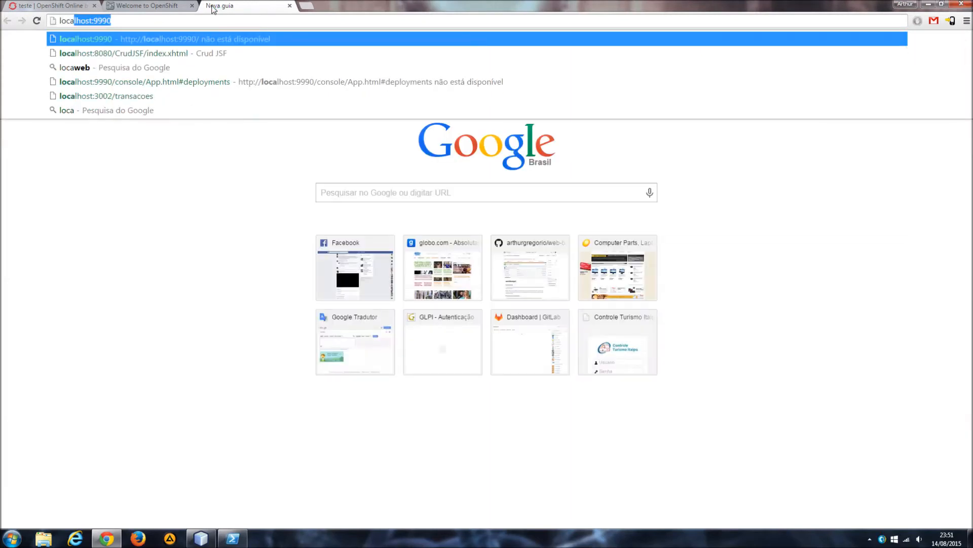
{"action": "key", "text": "Right"}
{"action": "key", "text": "Return"}
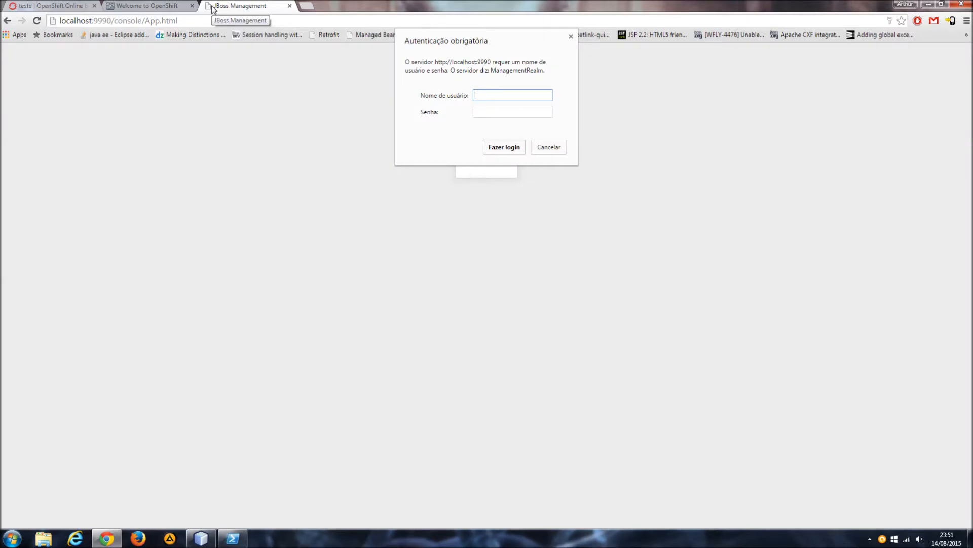
{"action": "left_click", "coordinate": [176, 4]}
{"action": "left_click", "coordinate": [69, 5]}
{"action": "left_click", "coordinate": [126, 5]}
{"action": "left_click", "coordinate": [208, 5]}
{"action": "left_click", "coordinate": [513, 112]}
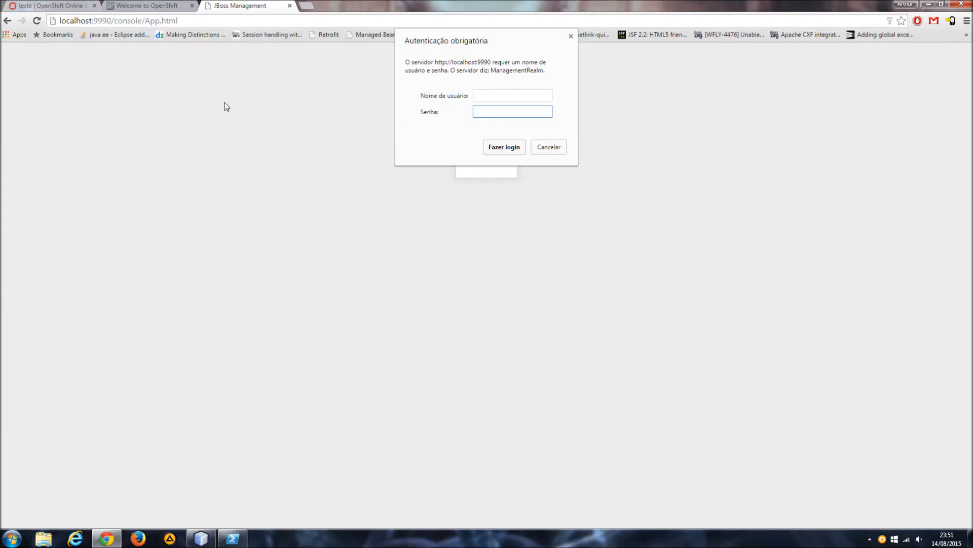
Switch to PowerShell and open a second PowerShell window, leaving the port forwarding running in the first.
{"action": "left_click", "coordinate": [245, 537]}
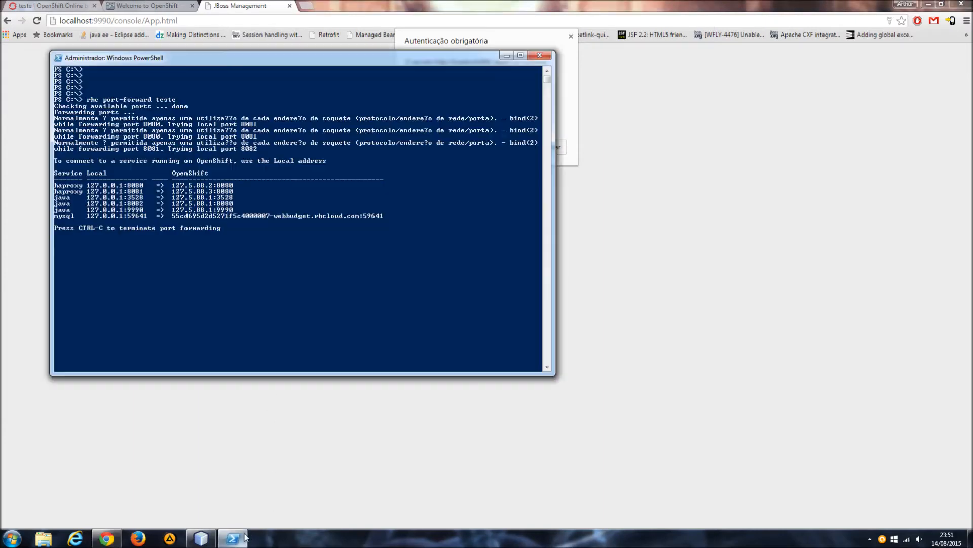
{"action": "key", "text": "super"}
{"action": "type", "text": "power"}
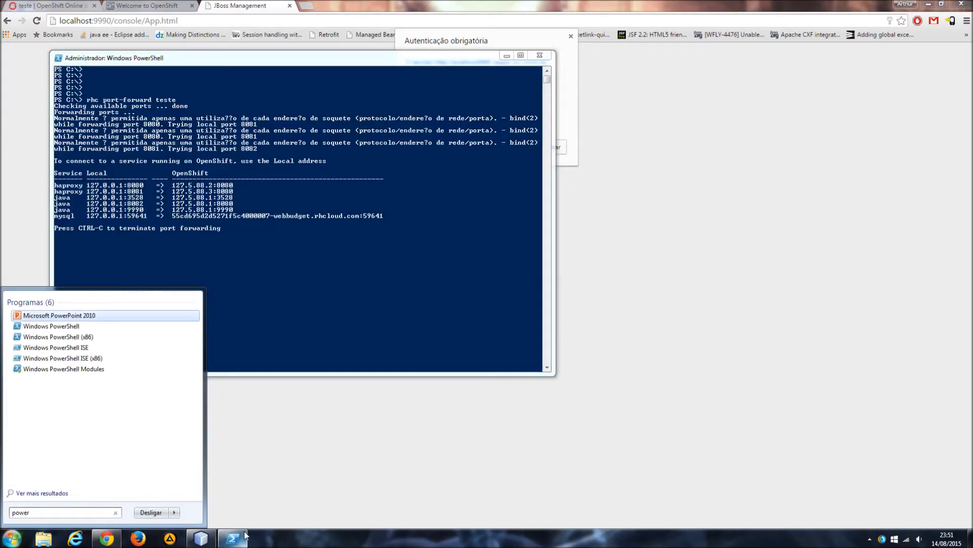
{"action": "key", "text": "Down"}
{"action": "key", "text": "Return"}
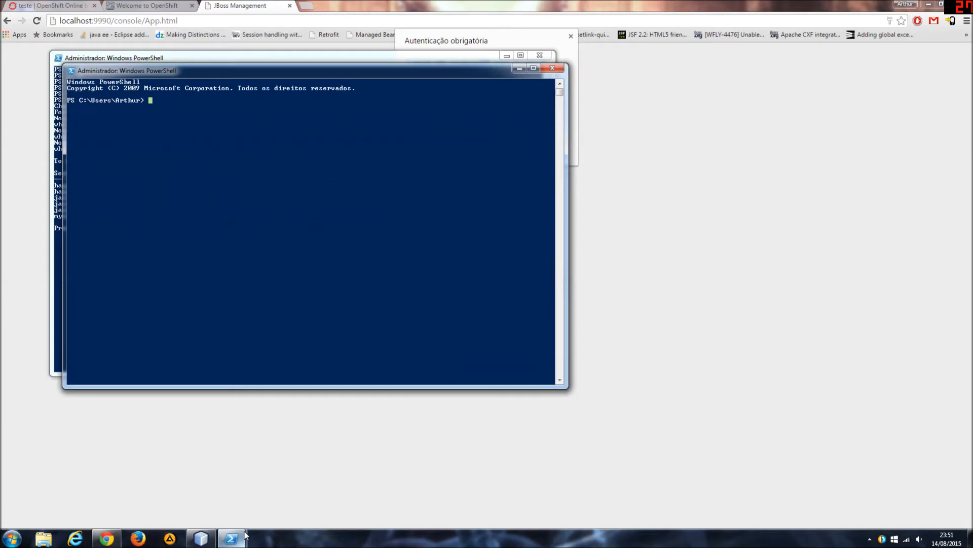
Change the new PowerShell session to the root of drive C with cd / and clear the screen with cls.
{"action": "type", "text": "cd"}
{"action": "key", "text": "BackSpace"}
{"action": "key", "text": "BackSpace"}
{"action": "type", "text": "rhc"}
{"action": "key", "text": "BackSpace"}
{"action": "key", "text": "BackSpace"}
{"action": "key", "text": "BackSpace"}
{"action": "type", "text": "cd /"}
{"action": "key", "text": "Return"}
{"action": "type", "text": "cls"}
{"action": "key", "text": "Return"}
{"action": "key", "text": "Return"}
{"action": "key", "text": "Return"}
{"action": "key", "text": "Return"}
{"action": "key", "text": "Return"}
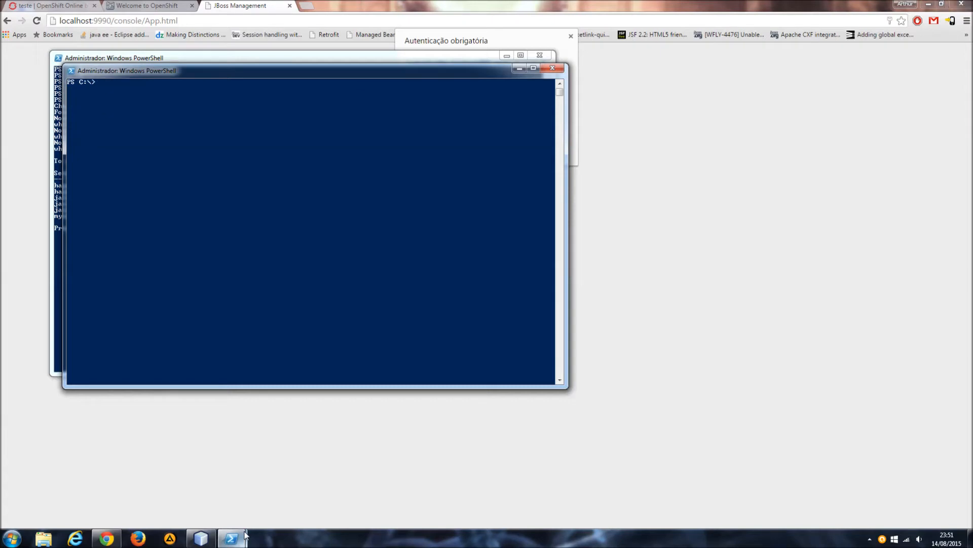
Connect to the teste application's remote shell by running rhc ssh teste.
{"action": "type", "text": "rhc ssh teste"}
{"action": "key", "text": "Return"}
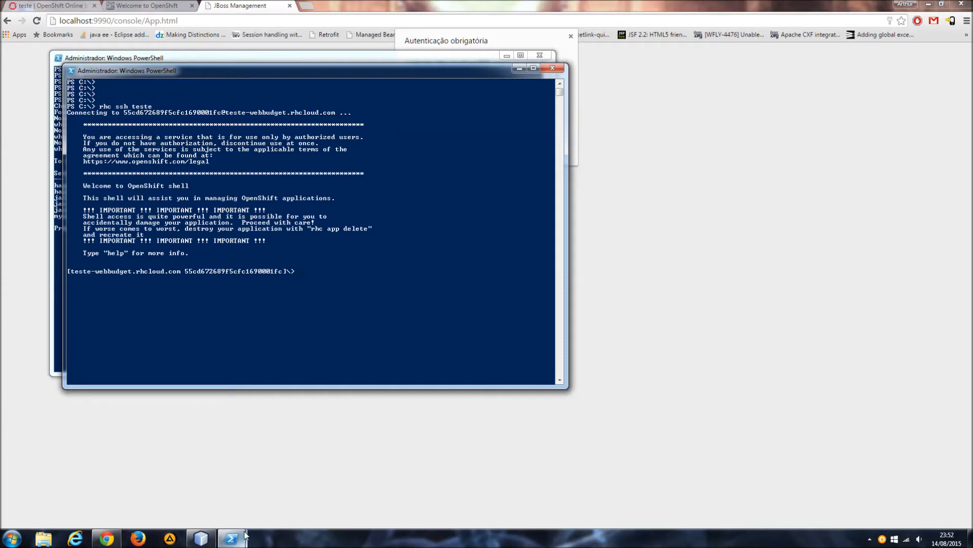
Switch to the browser and search for "openshift environment variables" in a new tab.
{"action": "left_click", "coordinate": [306, 6]}
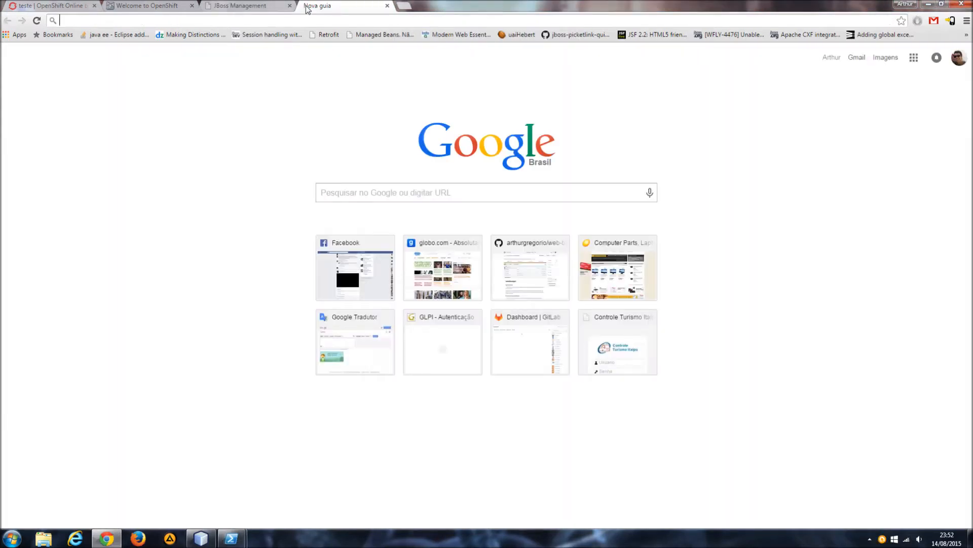
{"action": "type", "text": "oepn"}
{"action": "key", "text": "BackSpace"}
{"action": "key", "text": "BackSpace"}
{"action": "key", "text": "BackSpace"}
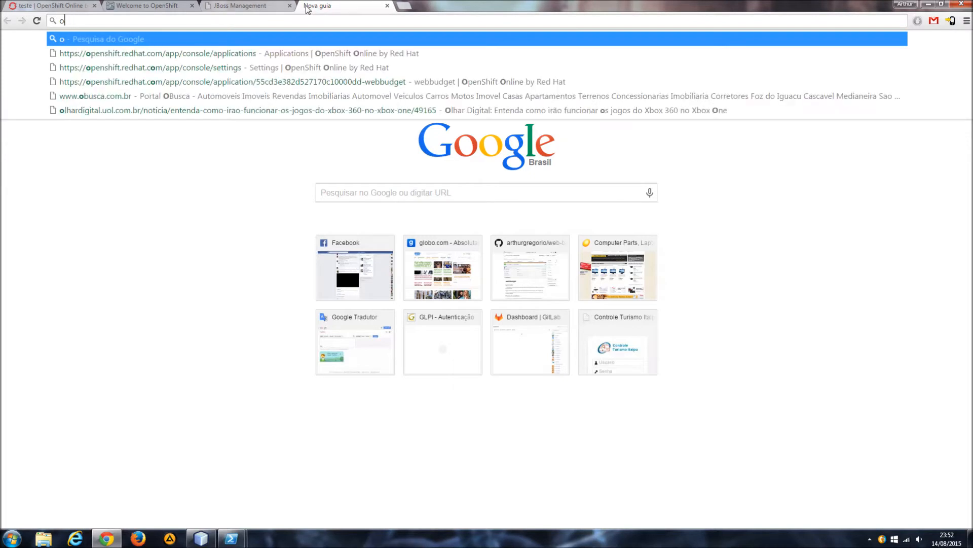
{"action": "type", "text": "penshift"}
{"action": "key", "text": "Delete"}
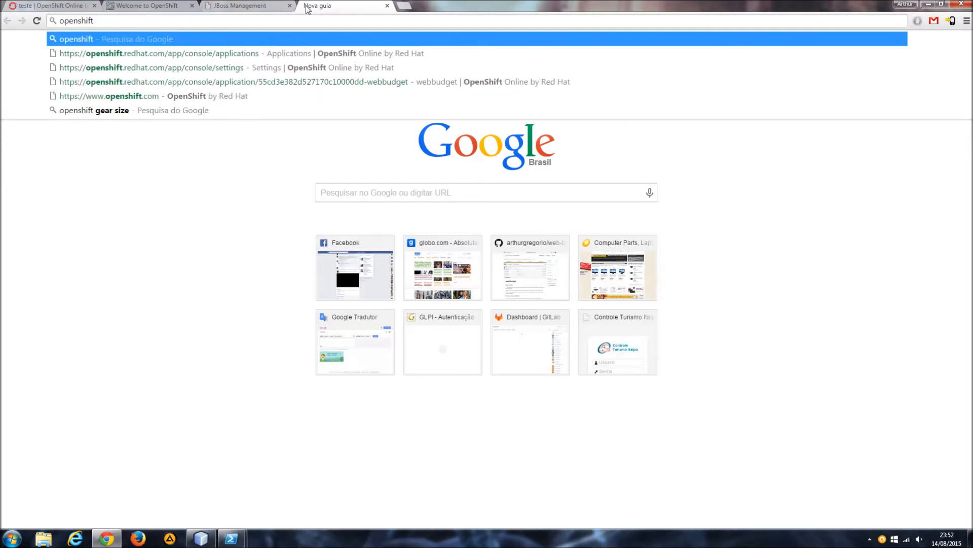
{"action": "type", "text": "environ"}
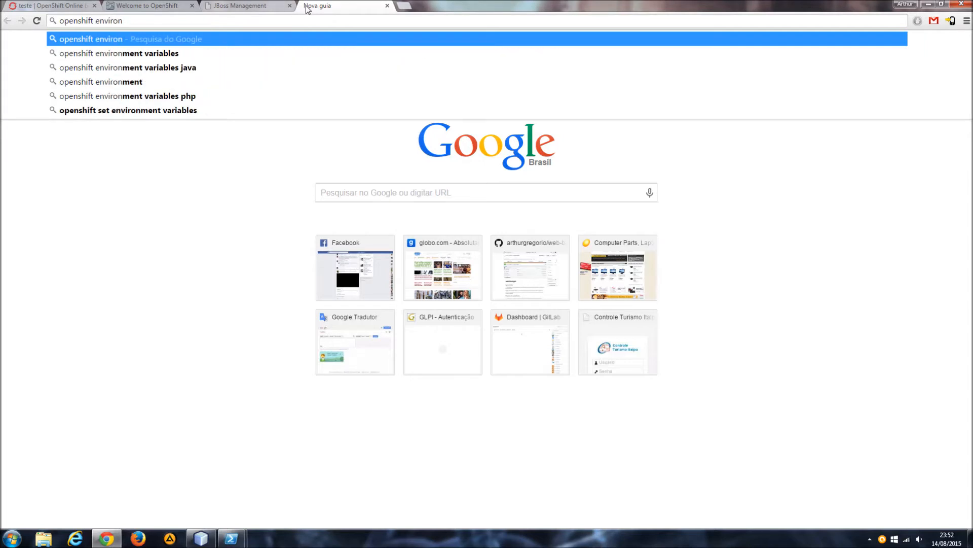
{"action": "key", "text": "Down"}
{"action": "key", "text": "Return"}
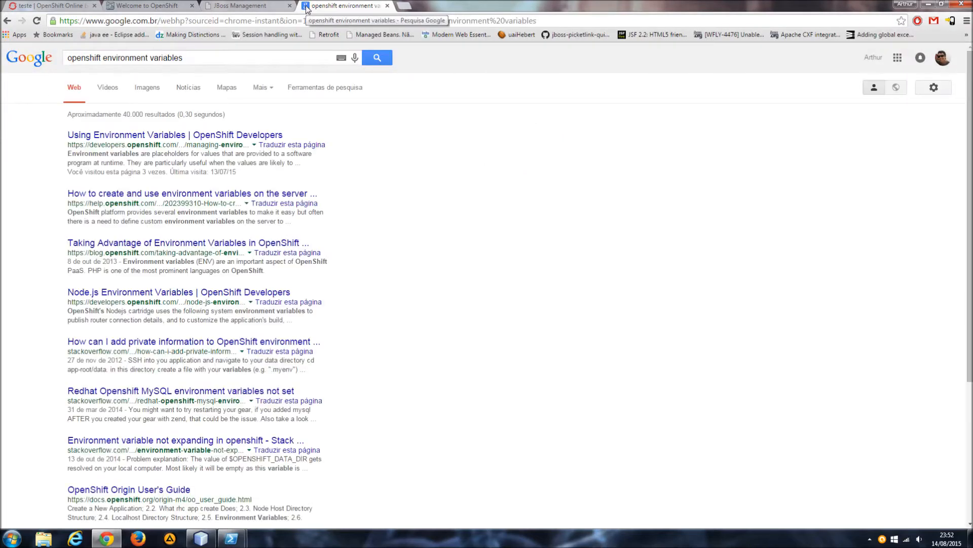
Open the Using Environment Variables guide on OpenShift Developers and read its introduction and informational variables.
{"action": "left_click", "coordinate": [164, 133]}
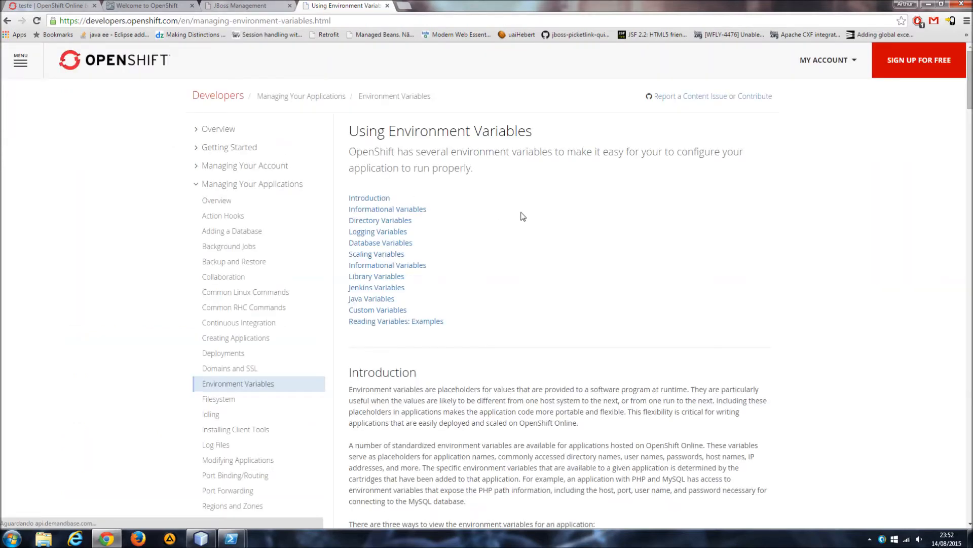
{"action": "scroll", "coordinate": [523, 217], "scroll_direction": "down", "scroll_amount": 9}
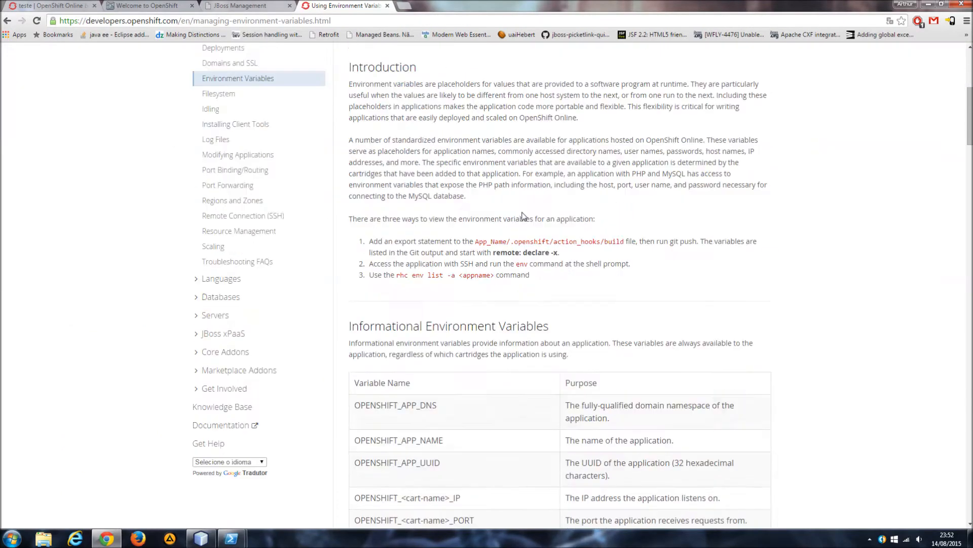
{"action": "left_click_drag", "start_coordinate": [355, 252], "coordinate": [474, 267]}
{"action": "left_click", "coordinate": [476, 269]}
{"action": "left_click_drag", "start_coordinate": [387, 287], "coordinate": [508, 315]}
{"action": "left_click", "coordinate": [421, 325]}
{"action": "left_click_drag", "start_coordinate": [381, 311], "coordinate": [487, 327]}
{"action": "left_click", "coordinate": [491, 355]}
{"action": "left_click_drag", "start_coordinate": [360, 368], "coordinate": [475, 369]}
{"action": "left_click", "coordinate": [525, 370]}
Review the guide's directory, logging and database environment variable tables.
{"action": "scroll", "coordinate": [525, 376], "scroll_direction": "down", "scroll_amount": 8}
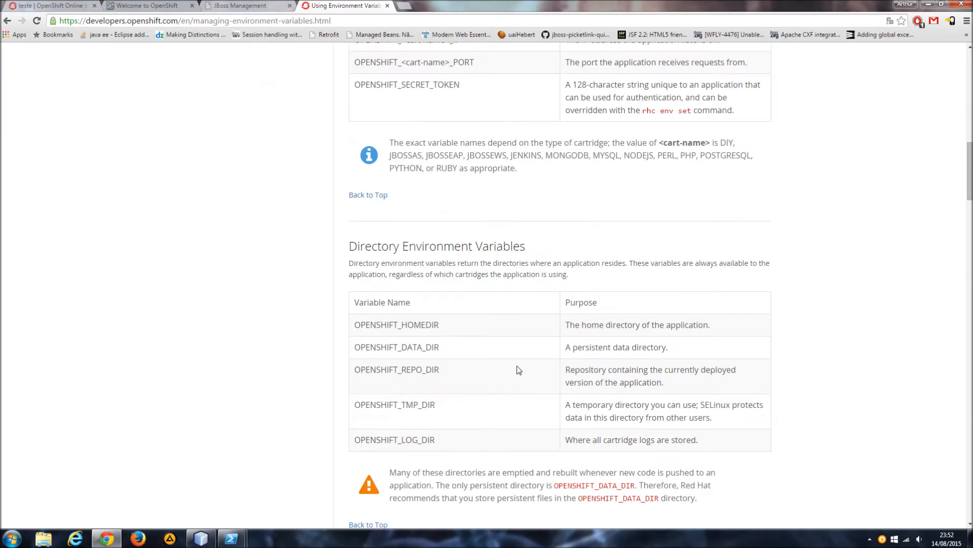
{"action": "scroll", "coordinate": [522, 361], "scroll_direction": "down", "scroll_amount": 4}
{"action": "scroll", "coordinate": [521, 359], "scroll_direction": "down", "scroll_amount": 3}
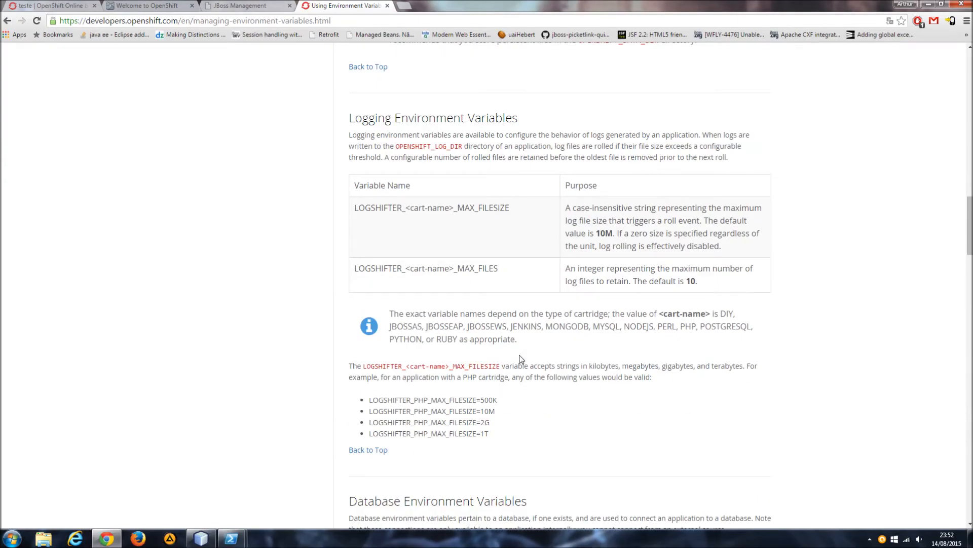
{"action": "scroll", "coordinate": [557, 343], "scroll_direction": "down", "scroll_amount": 8}
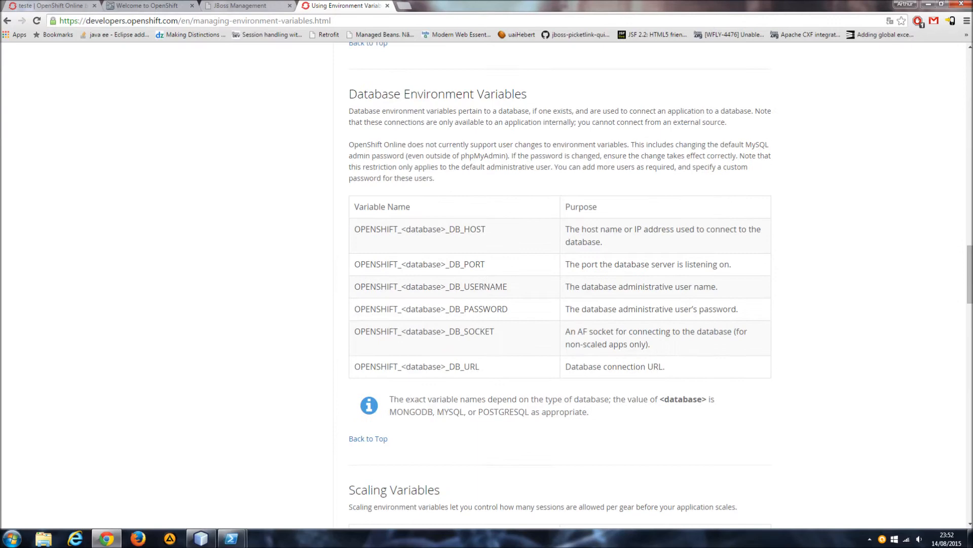
{"action": "scroll", "coordinate": [584, 337], "scroll_direction": "down", "scroll_amount": 3}
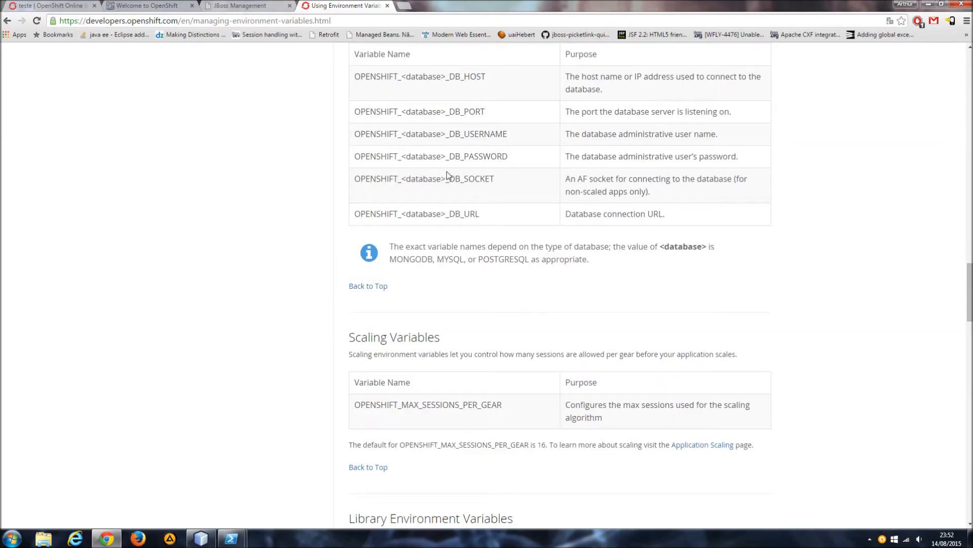
Highlight the OPENSHIFT_<database>_DB_USERNAME and OPENSHIFT_<database>_DB_PASSWORD variables in the database table.
{"action": "left_click_drag", "start_coordinate": [521, 133], "coordinate": [415, 134]}
{"action": "left_click_drag", "start_coordinate": [517, 158], "coordinate": [387, 157]}
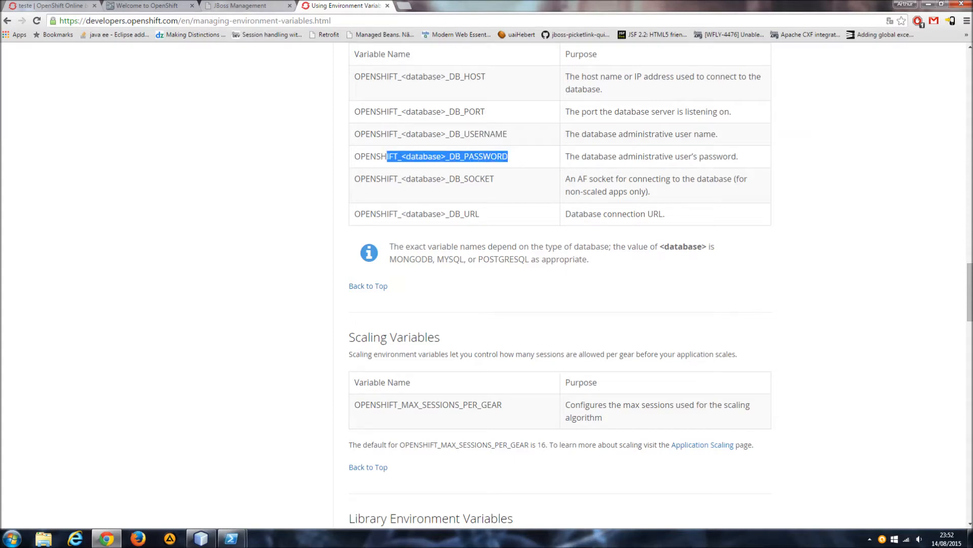
{"action": "left_click", "coordinate": [485, 177]}
{"action": "left_click_drag", "start_coordinate": [502, 156], "coordinate": [370, 156]}
{"action": "left_click_drag", "start_coordinate": [485, 134], "coordinate": [355, 134]}
{"action": "left_click", "coordinate": [354, 134]}
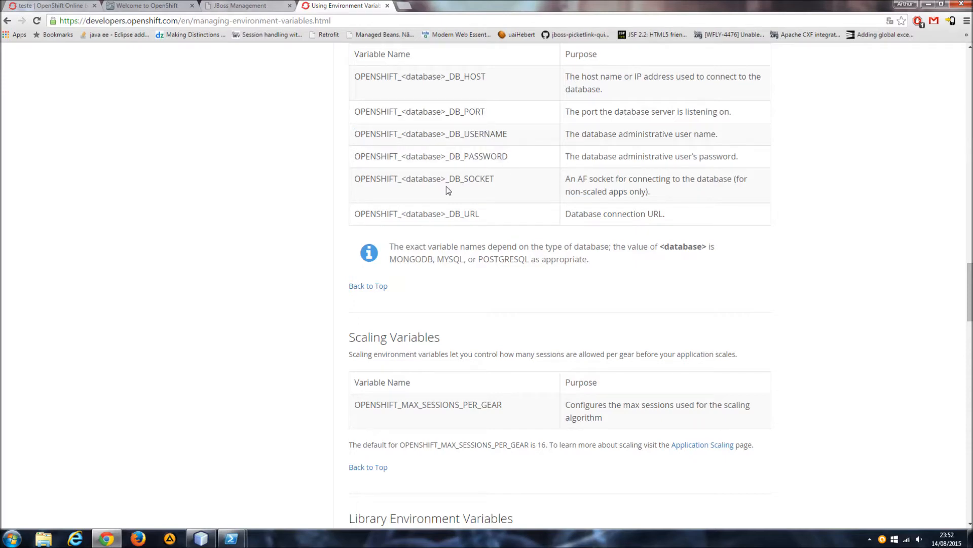
Examine the remaining sections from Scaling Variables to the Reading Environment Variables examples, and return to the start of the guide.
{"action": "scroll", "coordinate": [449, 191], "scroll_direction": "down", "scroll_amount": 3}
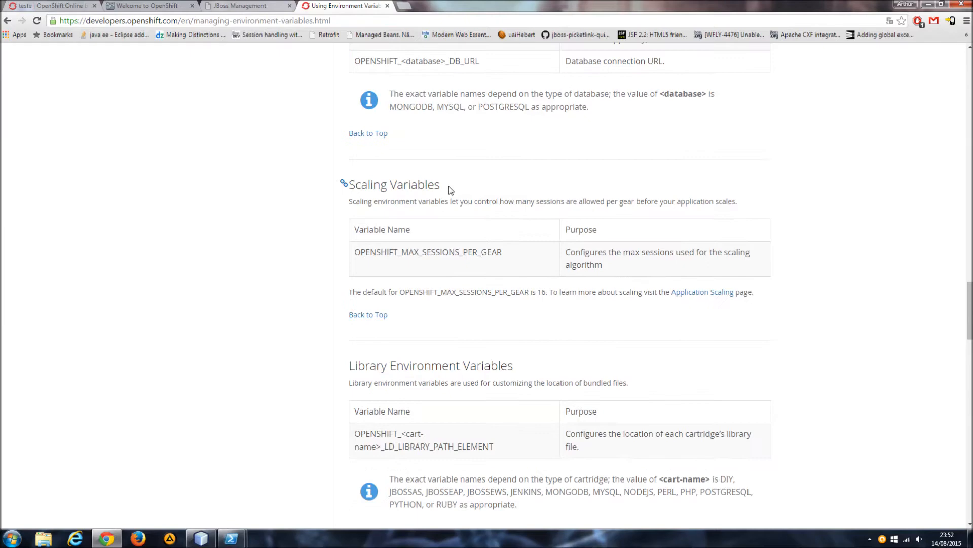
{"action": "scroll", "coordinate": [451, 190], "scroll_direction": "down", "scroll_amount": 3}
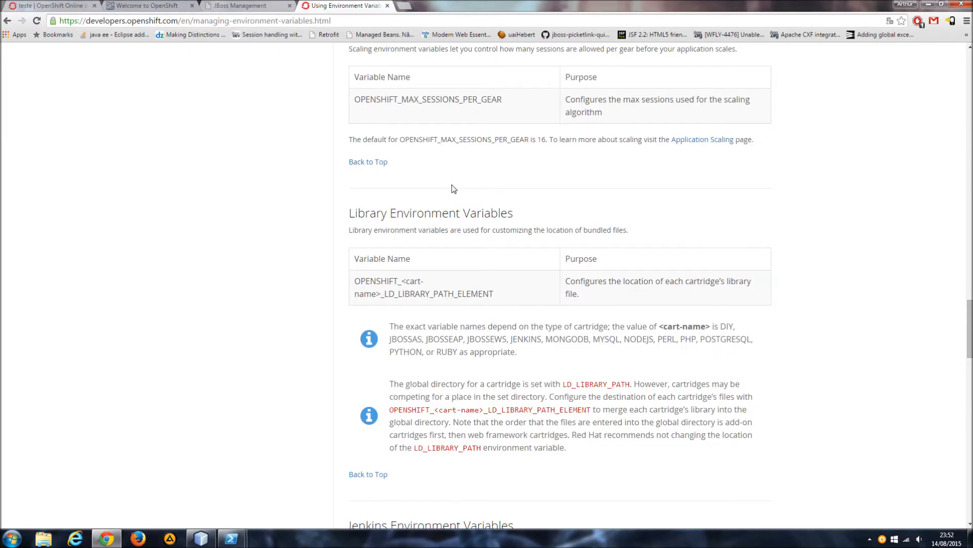
{"action": "scroll", "coordinate": [452, 189], "scroll_direction": "down", "scroll_amount": 3}
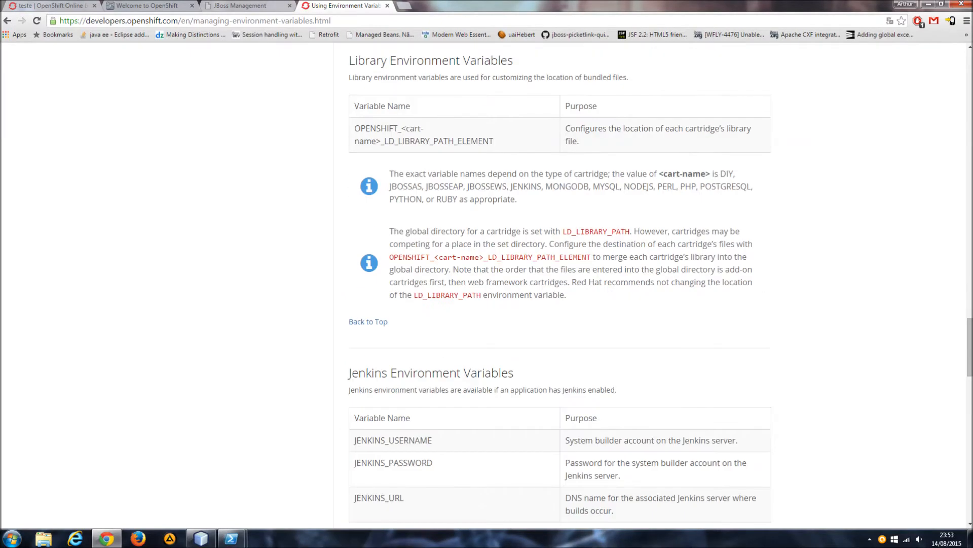
{"action": "scroll", "coordinate": [560, 283], "scroll_direction": "down", "scroll_amount": 4}
{"action": "scroll", "coordinate": [560, 183], "scroll_direction": "down", "scroll_amount": 4}
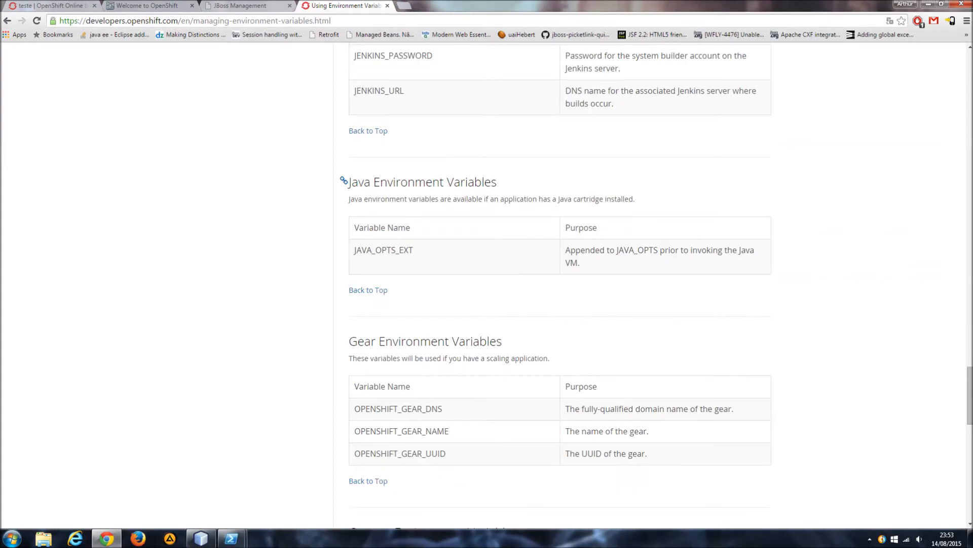
{"action": "scroll", "coordinate": [460, 183], "scroll_direction": "down", "scroll_amount": 15}
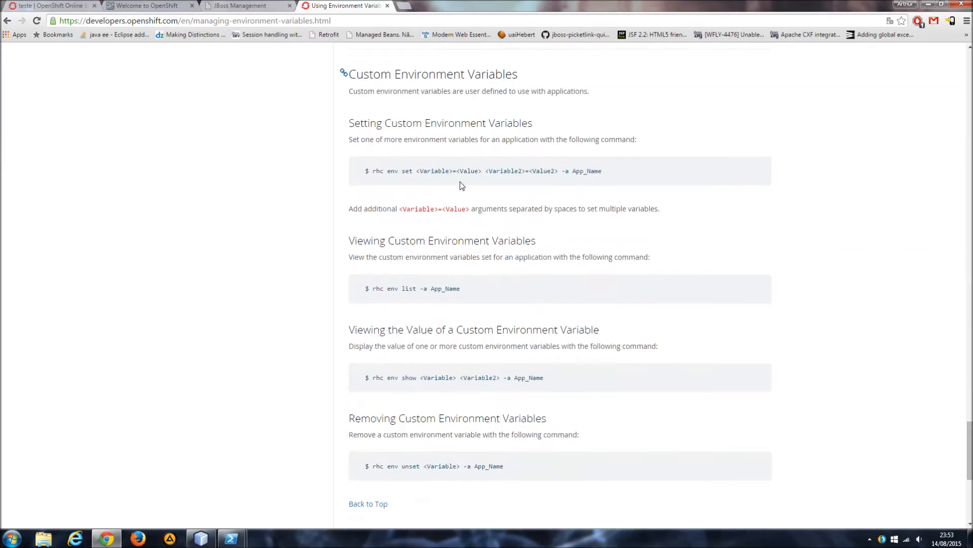
{"action": "scroll", "coordinate": [461, 184], "scroll_direction": "down", "scroll_amount": 1}
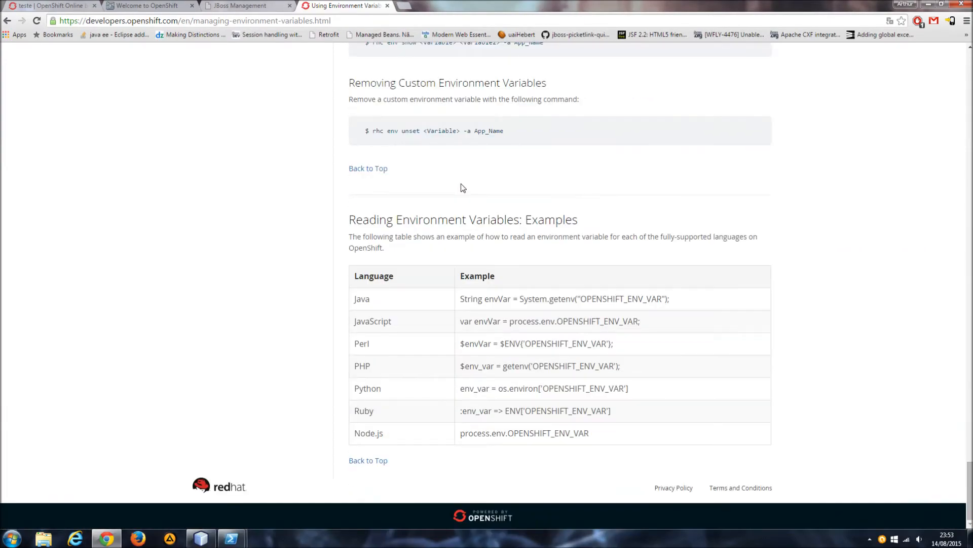
{"action": "scroll", "coordinate": [461, 183], "scroll_direction": "up", "scroll_amount": 20}
{"action": "scroll", "coordinate": [456, 198], "scroll_direction": "up", "scroll_amount": 20}
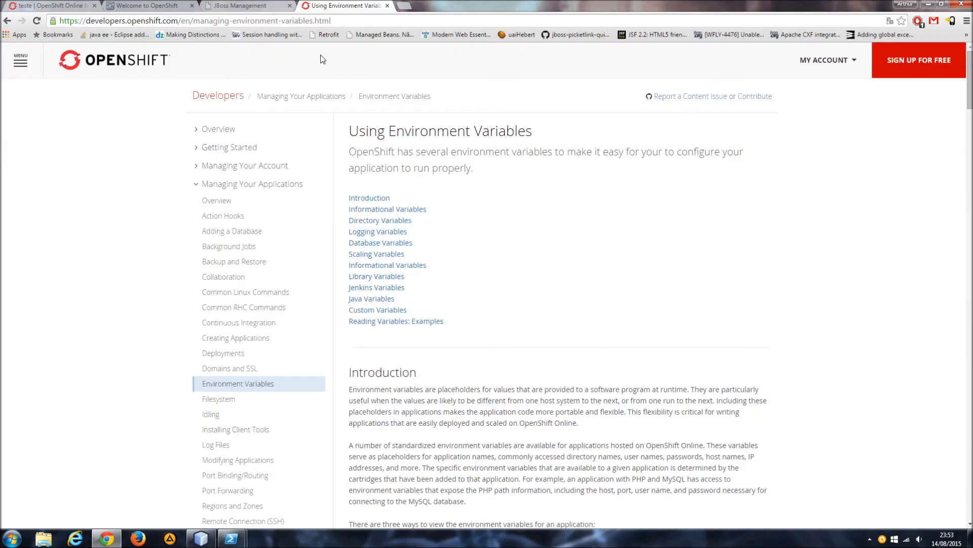
Search for "wildfly user openshift", view the WildFly Application Hosting result and return to the search results.
{"action": "left_click", "coordinate": [301, 20]}
{"action": "type", "text": "wildflu"}
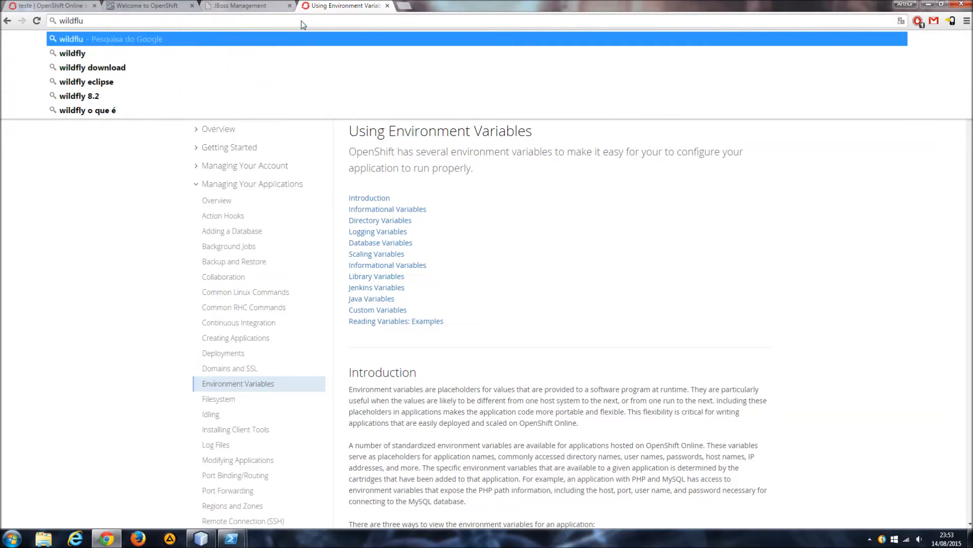
{"action": "key", "text": "BackSpace"}
{"action": "type", "text": "y "}
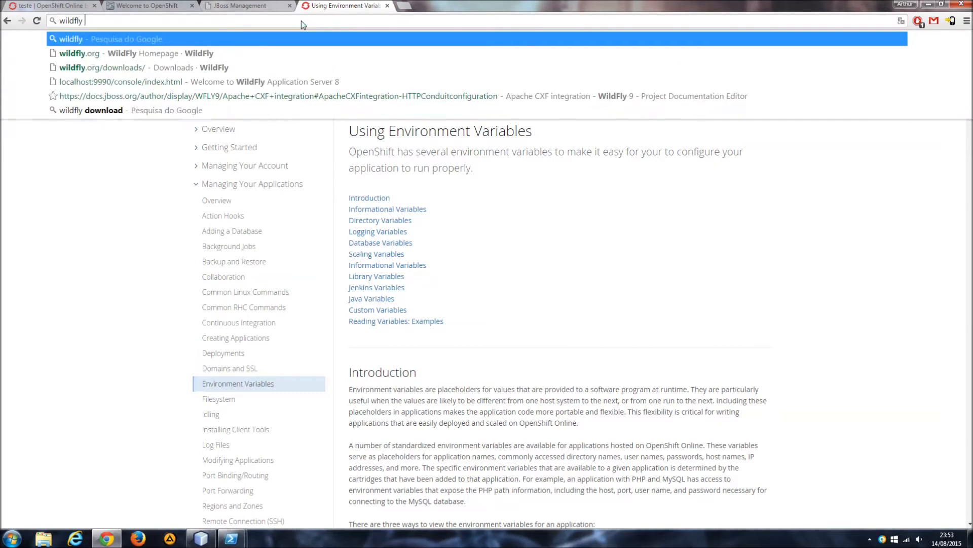
{"action": "type", "text": "user openshift"}
{"action": "key", "text": "Return"}
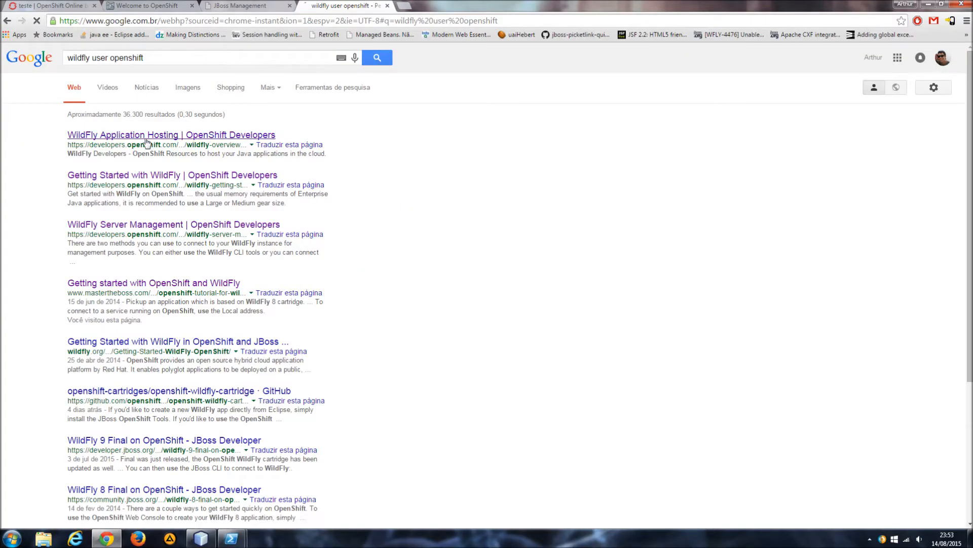
{"action": "left_click", "coordinate": [146, 136]}
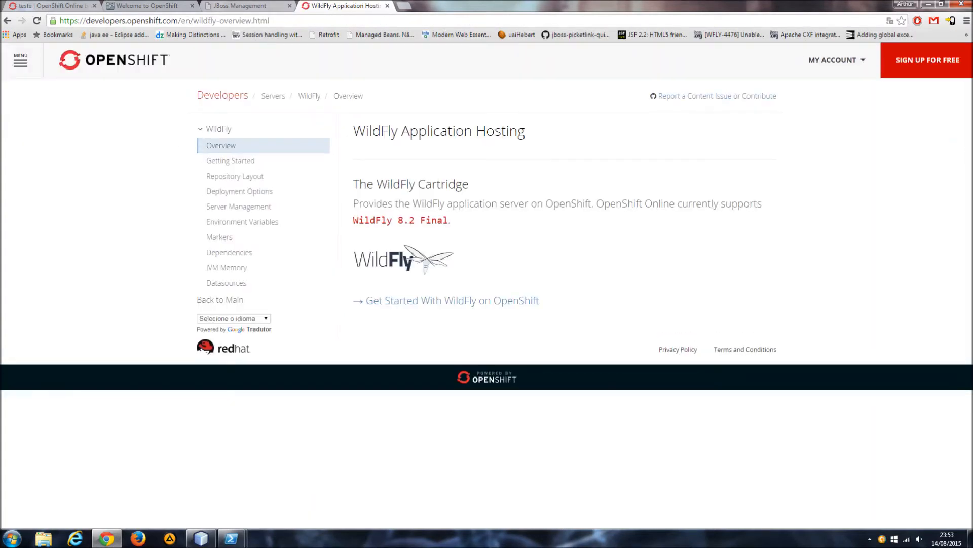
{"action": "key", "text": "alt+Left"}
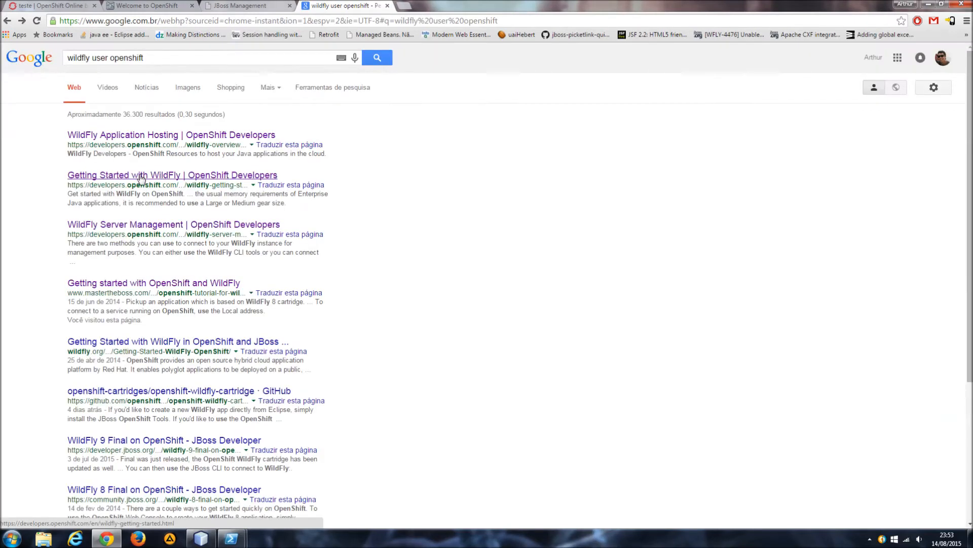
Open the Getting Started with WildFly guide and review it from creating an application to Configuring JVM properties.
{"action": "left_click", "coordinate": [142, 175]}
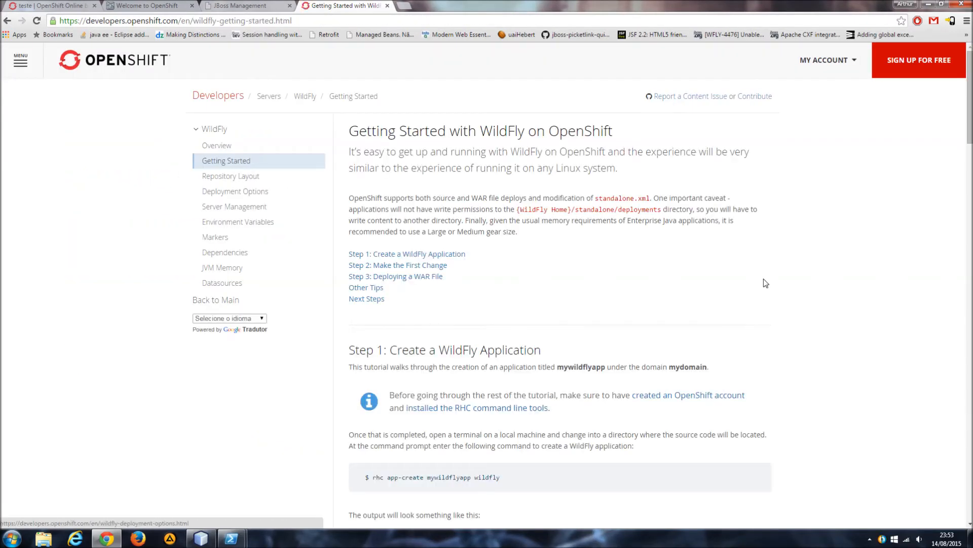
{"action": "scroll", "coordinate": [743, 288], "scroll_direction": "down", "scroll_amount": 3}
{"action": "scroll", "coordinate": [744, 288], "scroll_direction": "down", "scroll_amount": 5}
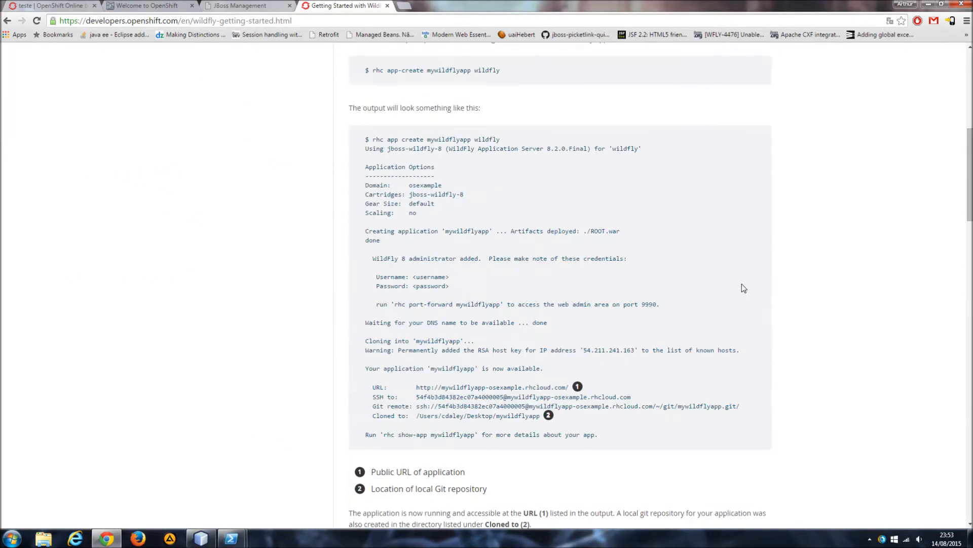
{"action": "scroll", "coordinate": [744, 288], "scroll_direction": "down", "scroll_amount": 13}
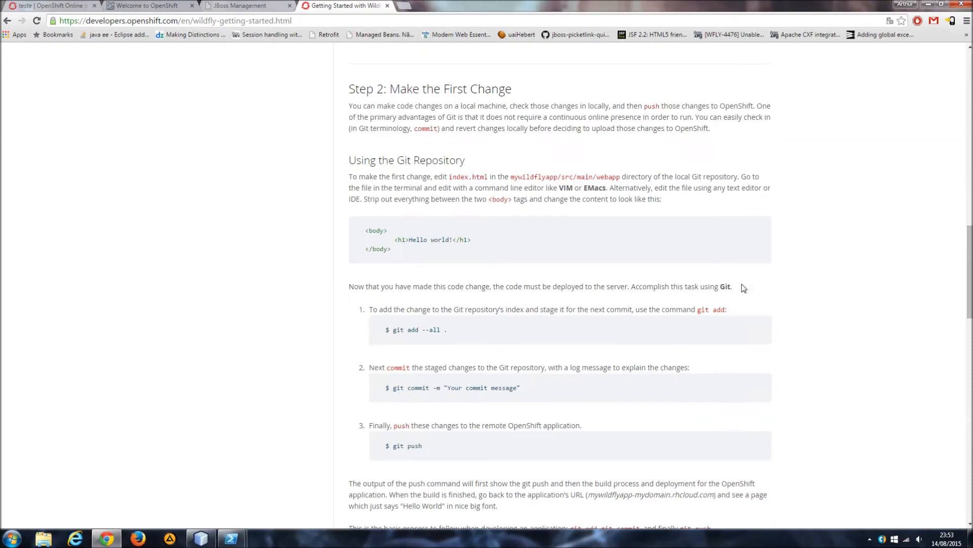
{"action": "scroll", "coordinate": [743, 288], "scroll_direction": "down", "scroll_amount": 7}
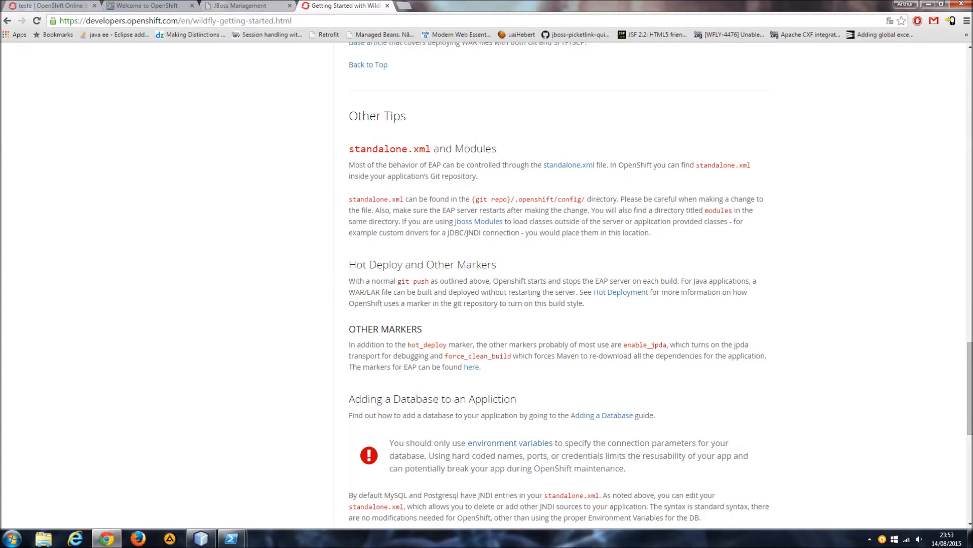
{"action": "scroll", "coordinate": [743, 288], "scroll_direction": "down", "scroll_amount": 5}
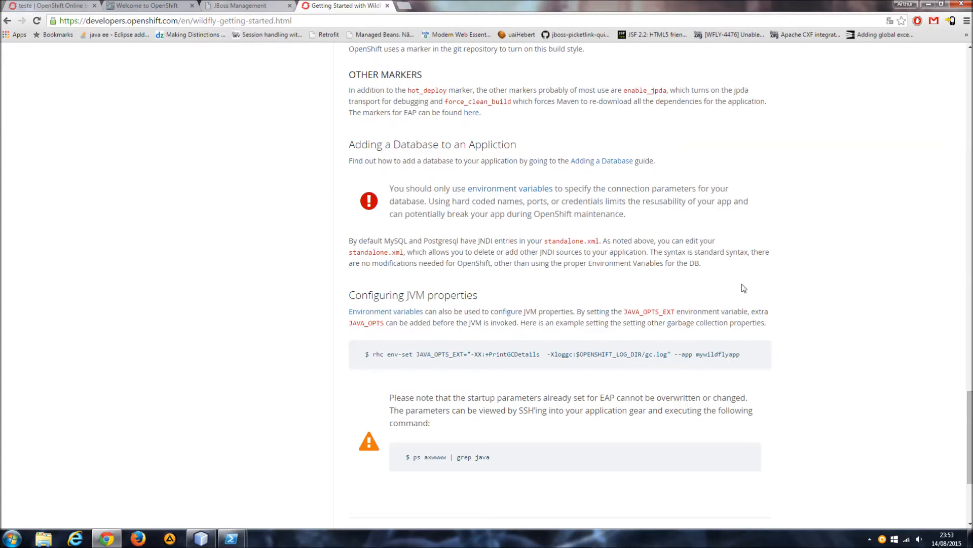
Search for "wildfly console user openshift", open the WildFly Server Management guide and view its WildFly Web Console section.
{"action": "scroll", "coordinate": [744, 288], "scroll_direction": "up", "scroll_amount": 7}
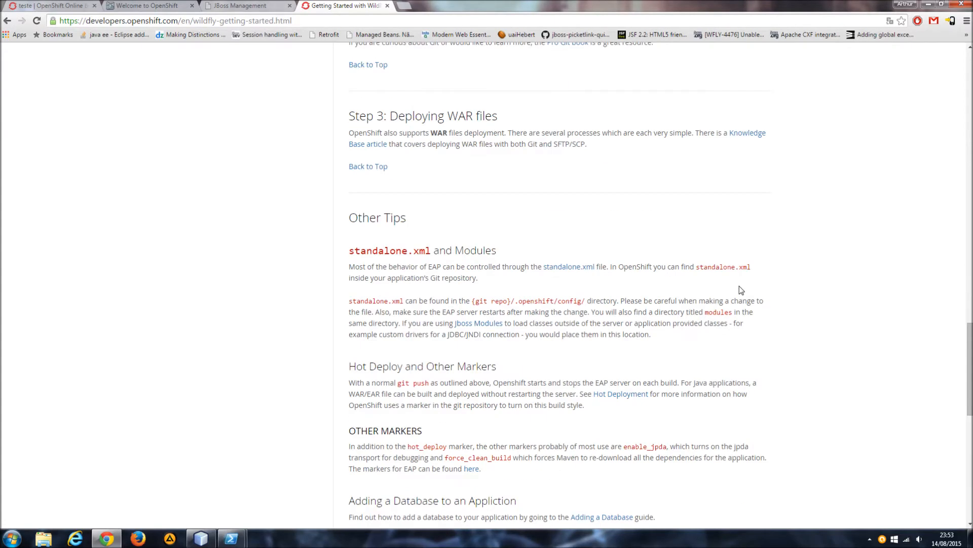
{"action": "scroll", "coordinate": [740, 289], "scroll_direction": "up", "scroll_amount": 10}
{"action": "key", "text": "alt+Left"}
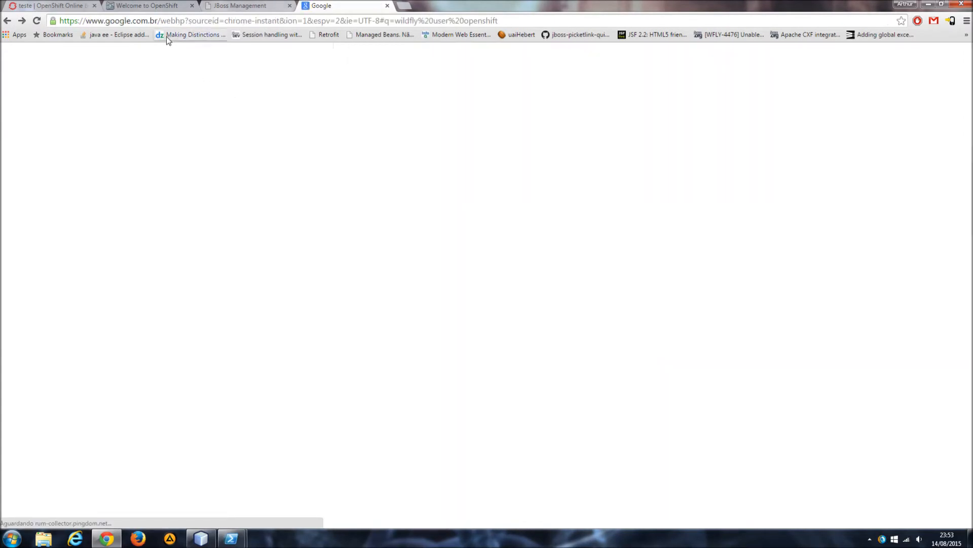
{"action": "type", "text": "console user openshift"}
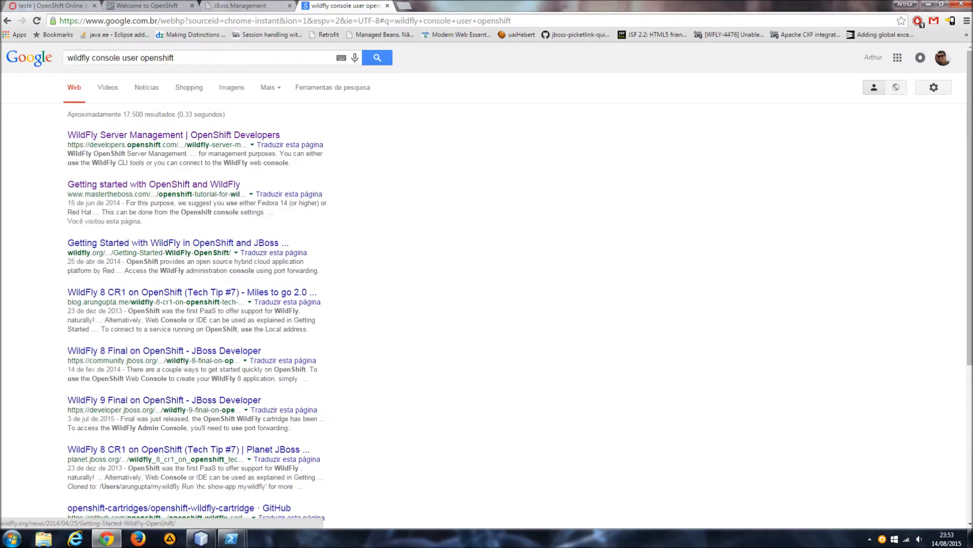
{"action": "left_click", "coordinate": [175, 136]}
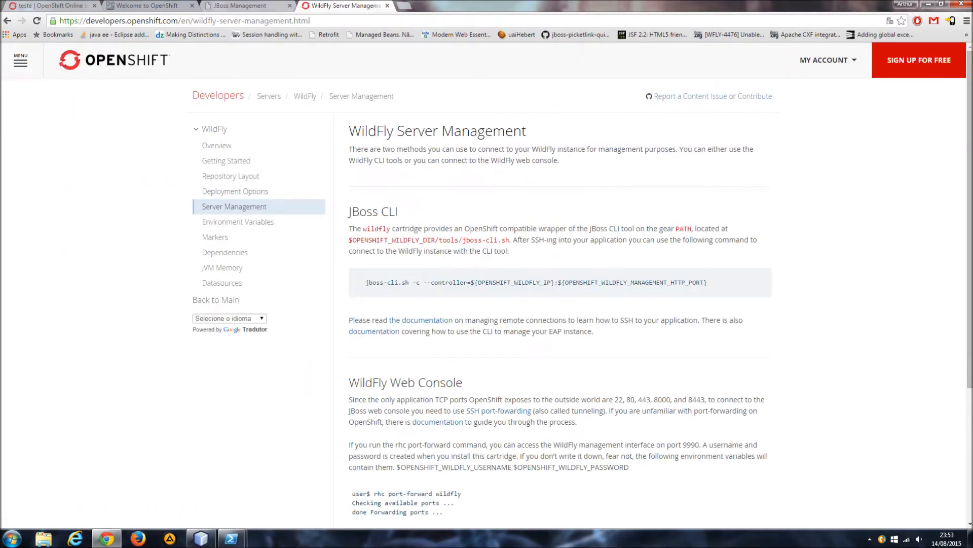
{"action": "scroll", "coordinate": [634, 306], "scroll_direction": "down", "scroll_amount": 4}
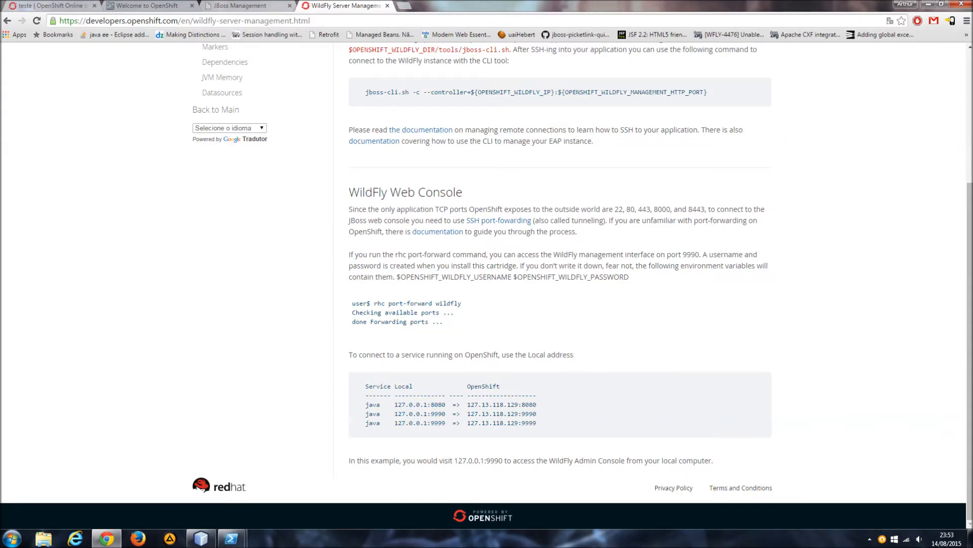
Highlight the $OPENSHIFT_WILDFLY_USERNAME and $OPENSHIFT_WILDFLY_PASSWORD variables in the WildFly Web Console section.
{"action": "left_click_drag", "start_coordinate": [396, 276], "coordinate": [621, 291]}
{"action": "left_click", "coordinate": [558, 279]}
{"action": "double_click", "coordinate": [472, 277]}
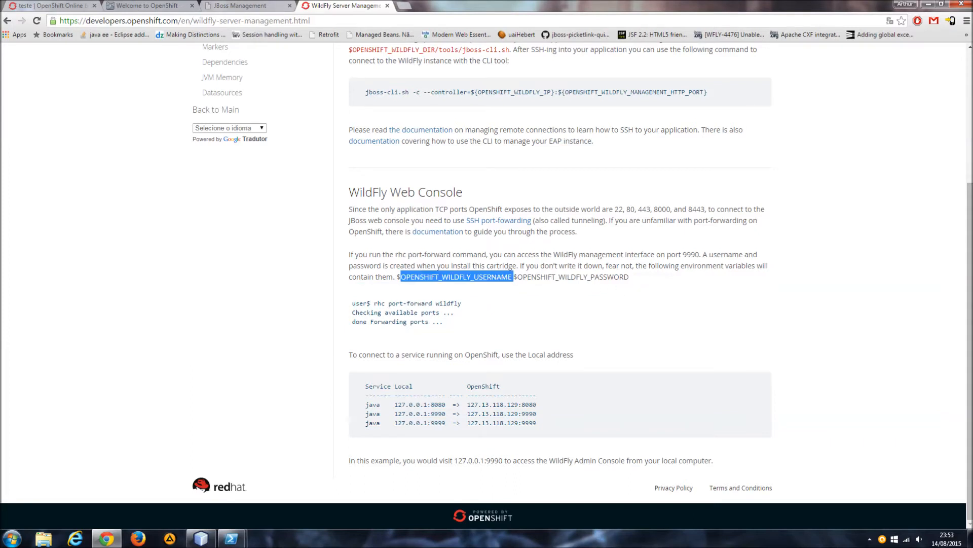
{"action": "double_click", "coordinate": [572, 277]}
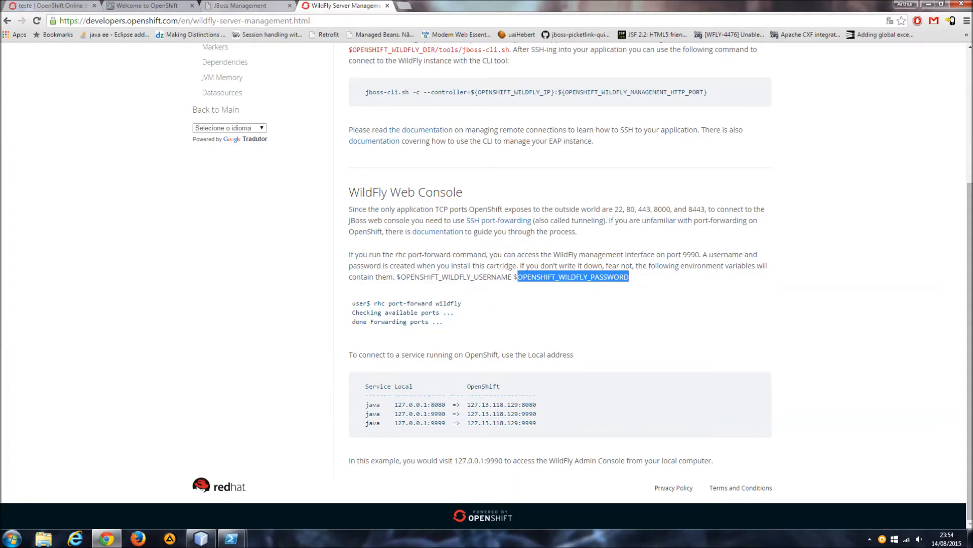
{"action": "left_click", "coordinate": [573, 277]}
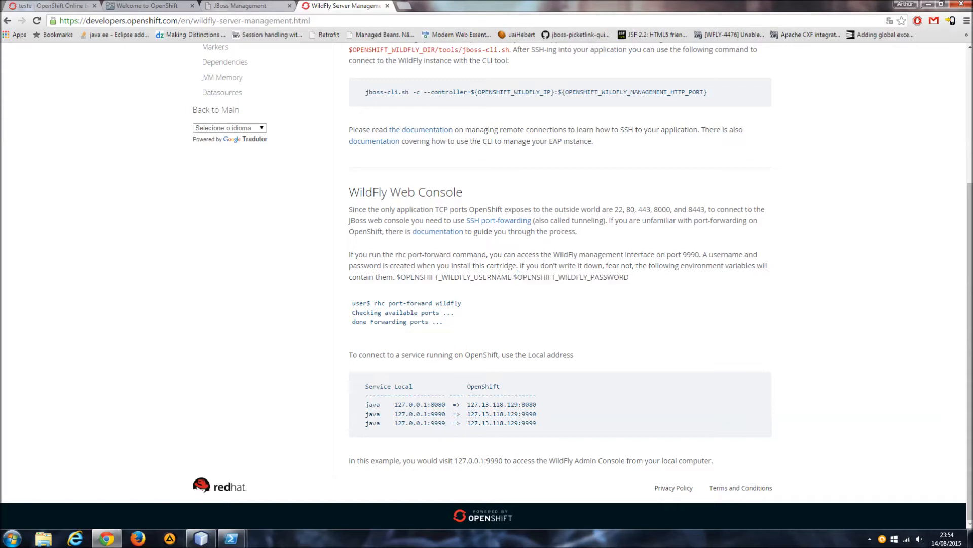
{"action": "left_click_drag", "start_coordinate": [397, 276], "coordinate": [630, 277]}
{"action": "left_click", "coordinate": [634, 282]}
Copy the variable name $OPENSHIFT_WILDFLY_USERNAME from the WildFly Web Console section.
{"action": "left_click_drag", "start_coordinate": [396, 277], "coordinate": [511, 277]}
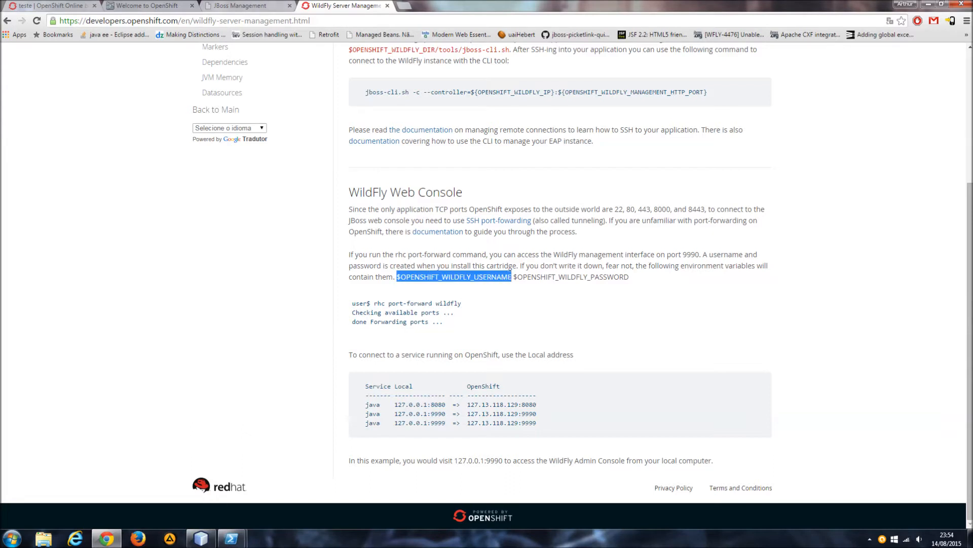
{"action": "right_click", "coordinate": [491, 277]}
{"action": "left_click", "coordinate": [500, 282]}
{"action": "right_click", "coordinate": [447, 278]}
{"action": "left_click", "coordinate": [479, 284]}
Switch to the PowerShell SSH session and run echo $OPENSHIFT_WILDFLY_USERNAME to print the management username.
{"action": "left_click", "coordinate": [226, 542]}
{"action": "left_click", "coordinate": [290, 476]}
{"action": "left_click", "coordinate": [382, 274]}
{"action": "left_click", "coordinate": [403, 234]}
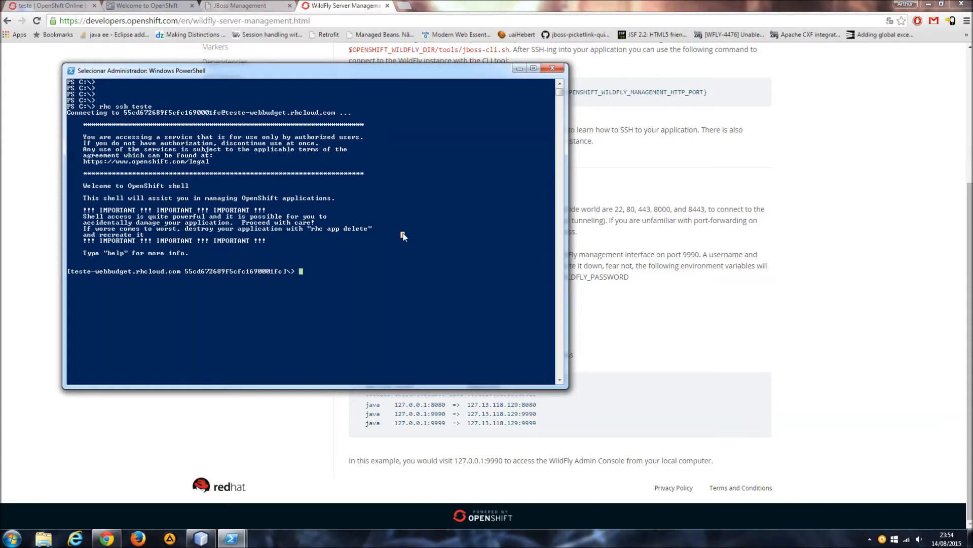
{"action": "key", "text": "Escape"}
{"action": "type", "text": "cho"}
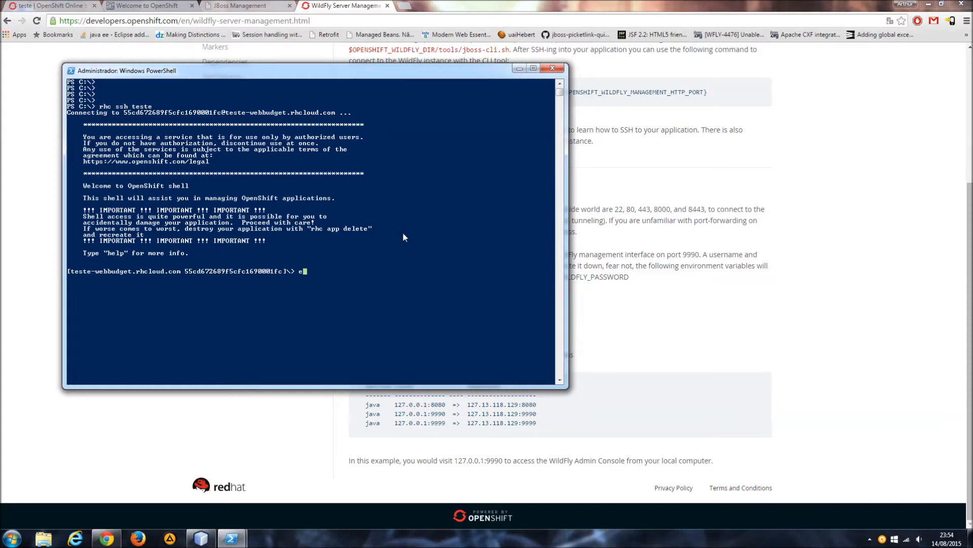
{"action": "right_click", "coordinate": [403, 233]}
{"action": "right_click", "coordinate": [403, 234]}
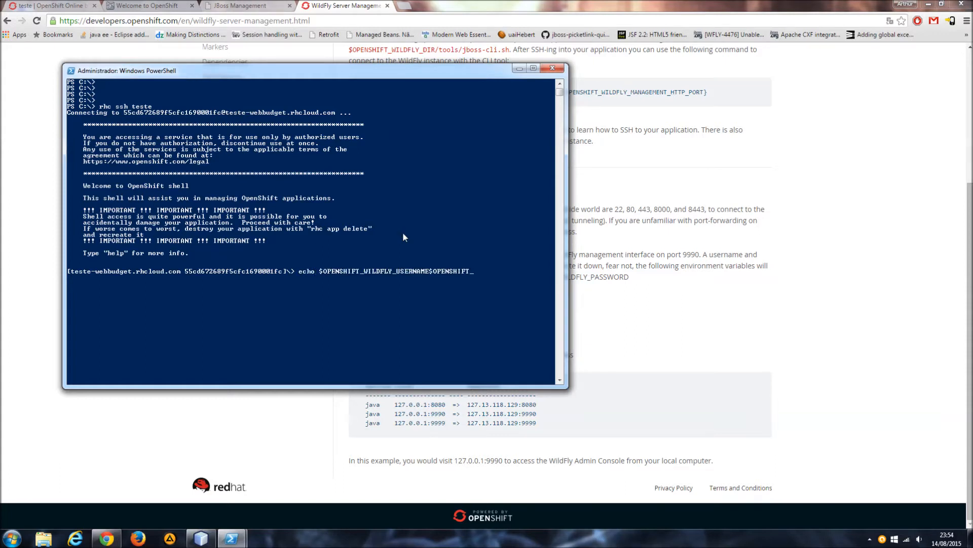
{"action": "key", "text": "BackSpace"}
{"action": "key", "text": "BackSpace"}
{"action": "key", "text": "BackSpace"}
{"action": "key", "text": "BackSpace"}
{"action": "key", "text": "BackSpace"}
{"action": "key", "text": "BackSpace"}
{"action": "key", "text": "BackSpace"}
{"action": "key", "text": "BackSpace"}
{"action": "key", "text": "BackSpace"}
{"action": "key", "text": "BackSpace"}
{"action": "key", "text": "BackSpace"}
{"action": "key", "text": "BackSpace"}
{"action": "key", "text": "BackSpace"}
{"action": "key", "text": "BackSpace"}
{"action": "key", "text": "BackSpace"}
{"action": "key", "text": "BackSpace"}
{"action": "key", "text": "BackSpace"}
{"action": "key", "text": "BackSpace"}
{"action": "key", "text": "BackSpace"}
{"action": "key", "text": "BackSpace"}
{"action": "key", "text": "BackSpace"}
{"action": "key", "text": "BackSpace"}
{"action": "key", "text": "BackSpace"}
{"action": "key", "text": "BackSpace"}
{"action": "key", "text": "BackSpace"}
{"action": "key", "text": "BackSpace"}
{"action": "key", "text": "BackSpace"}
{"action": "key", "text": "BackSpace"}
{"action": "key", "text": "BackSpace"}
{"action": "key", "text": "BackSpace"}
{"action": "key", "text": "BackSpace"}
{"action": "key", "text": "BackSpace"}
{"action": "key", "text": "BackSpace"}
{"action": "key", "text": "BackSpace"}
{"action": "key", "text": "BackSpace"}
{"action": "key", "text": "BackSpace"}
{"action": "key", "text": "BackSpace"}
{"action": "key", "text": "BackSpace"}
{"action": "key", "text": "BackSpace"}
{"action": "key", "text": "BackSpace"}
{"action": "key", "text": "BackSpace"}
{"action": "key", "text": "BackSpace"}
{"action": "key", "text": "BackSpace"}
{"action": "key", "text": "BackSpace"}
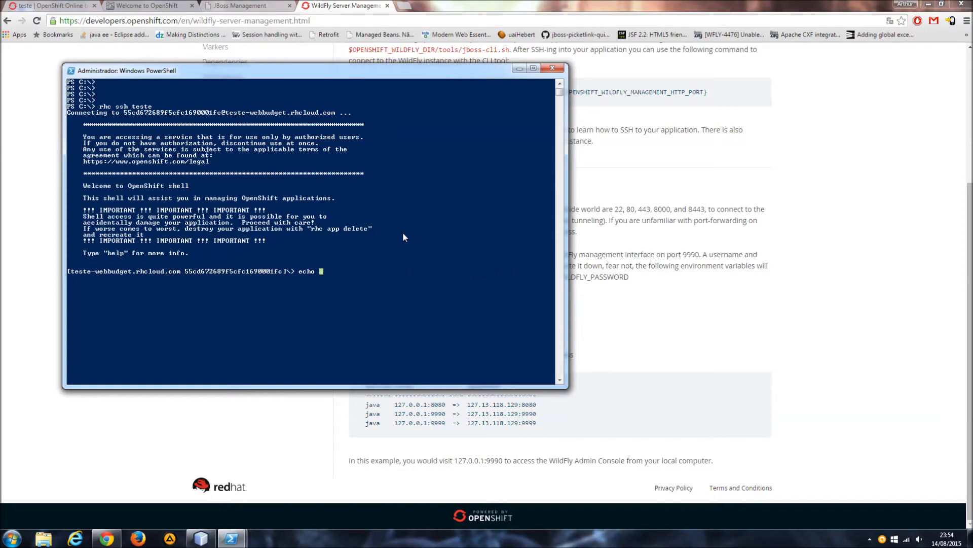
{"action": "right_click", "coordinate": [403, 234]}
{"action": "key", "text": "Return"}
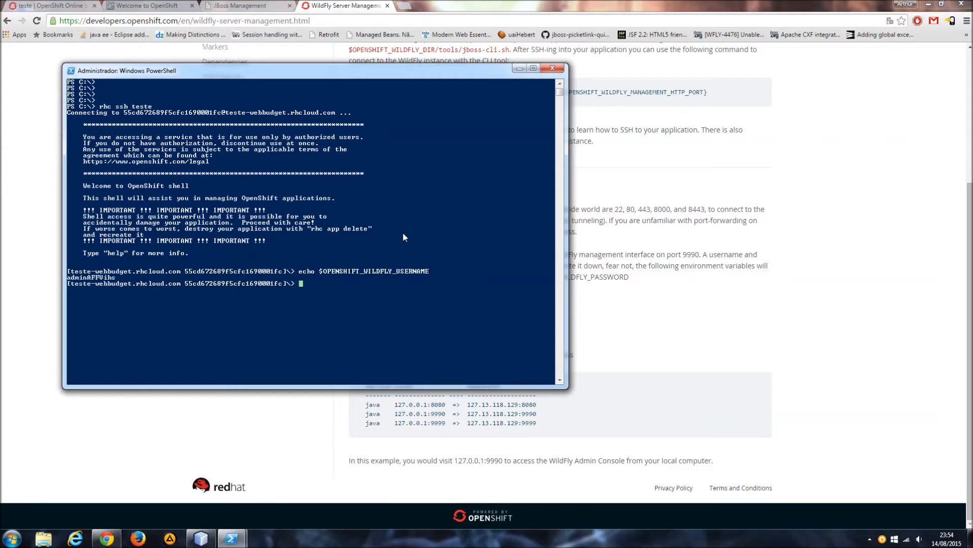
Copy the printed username and paste it into the user name field of the JBoss Management login prompt.
{"action": "left_click_drag", "start_coordinate": [68, 277], "coordinate": [117, 278]}
{"action": "right_click", "coordinate": [108, 283]}
{"action": "left_click", "coordinate": [268, 5]}
{"action": "key", "text": "ctrl+v"}
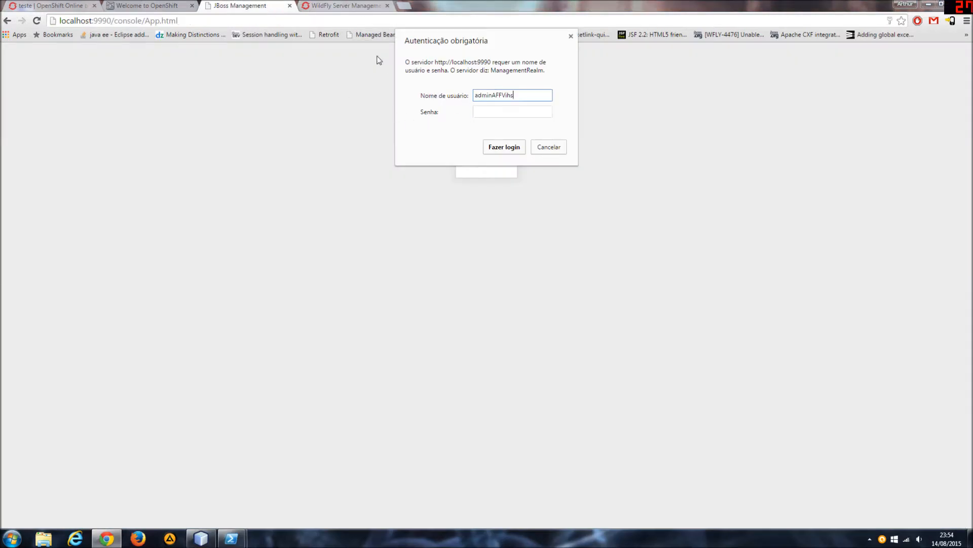
Copy the $OPENSHIFT_WILDFLY_PASSWORD variable name from the guide and print its value with echo in the SSH session.
{"action": "left_click", "coordinate": [333, 5]}
{"action": "left_click_drag", "start_coordinate": [514, 277], "coordinate": [629, 278]}
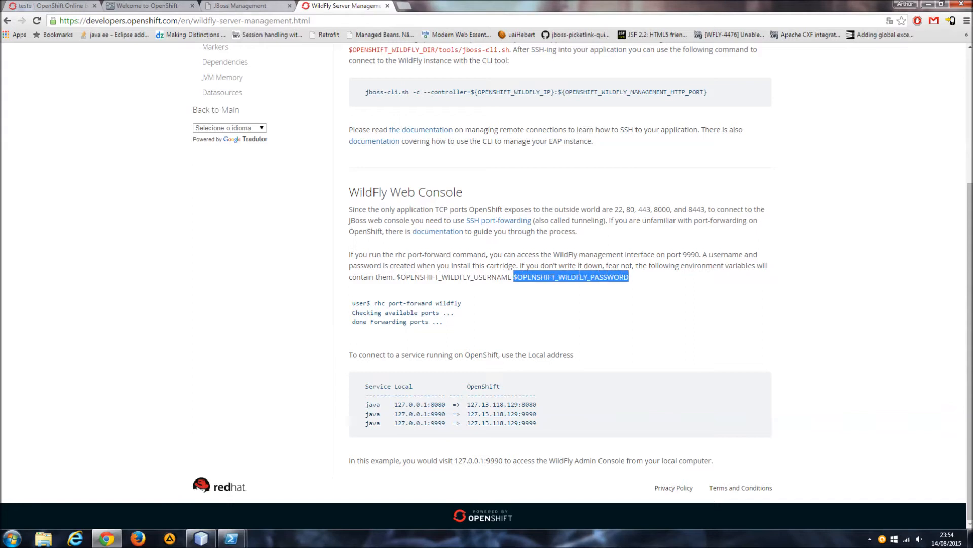
{"action": "mouse_move", "coordinate": [231, 539]}
{"action": "left_click", "coordinate": [275, 510]}
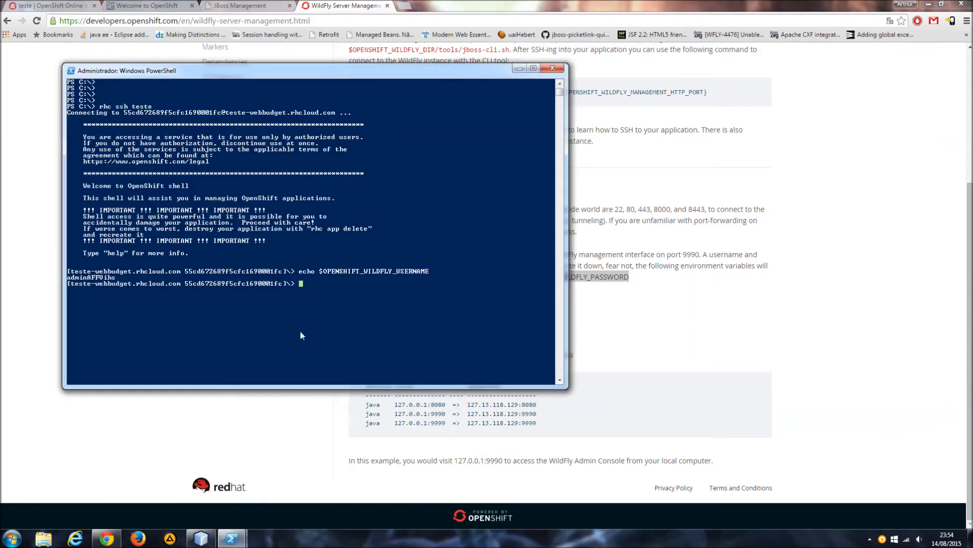
{"action": "type", "text": "echo"}
{"action": "right_click", "coordinate": [326, 332]}
{"action": "key", "text": "Return"}
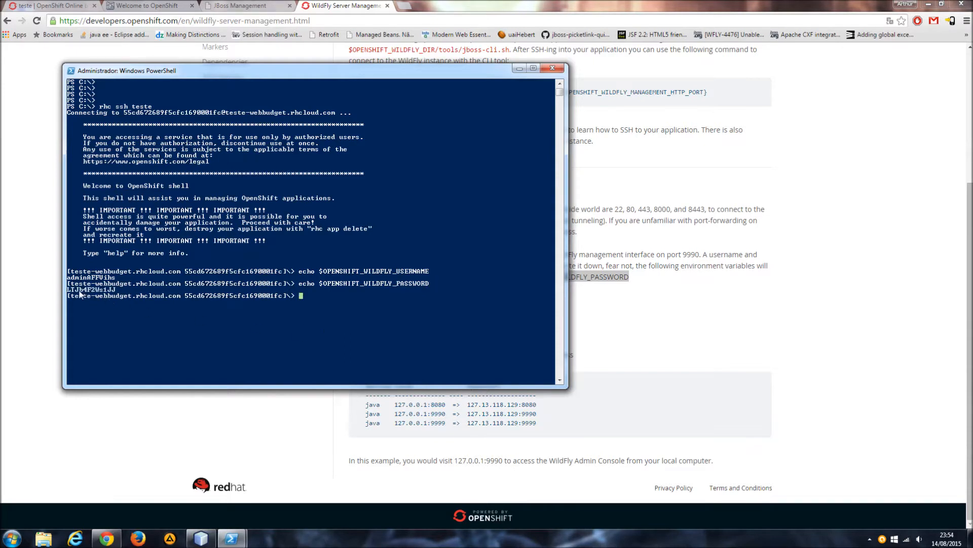
Copy the printed password, paste it into the password field of the management console's login prompt and log in.
{"action": "left_click_drag", "start_coordinate": [68, 289], "coordinate": [116, 290]}
{"action": "right_click", "coordinate": [121, 287]}
{"action": "left_click", "coordinate": [238, 6]}
{"action": "key", "text": "Tab"}
{"action": "key", "text": "ctrl+v"}
{"action": "left_click", "coordinate": [507, 147]}
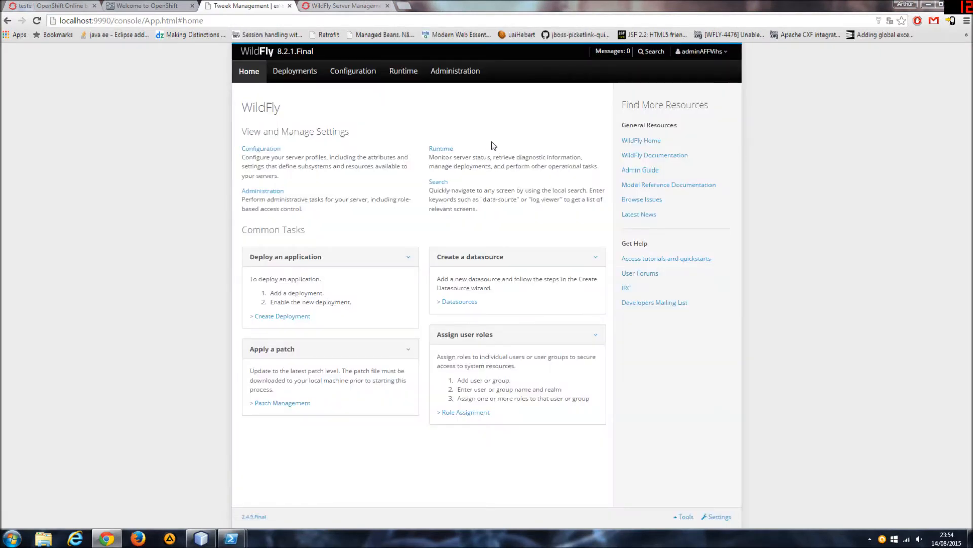
Revisit the guide's WildFly Web Console section and its paragraph on the credential variables.
{"action": "left_click", "coordinate": [350, 5]}
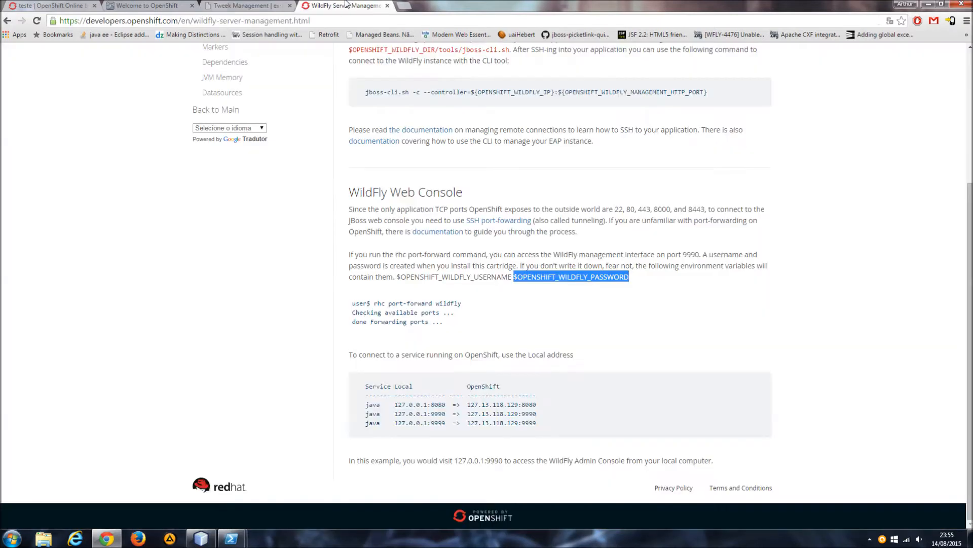
{"action": "left_click", "coordinate": [528, 246]}
{"action": "left_click_drag", "start_coordinate": [397, 276], "coordinate": [606, 254]}
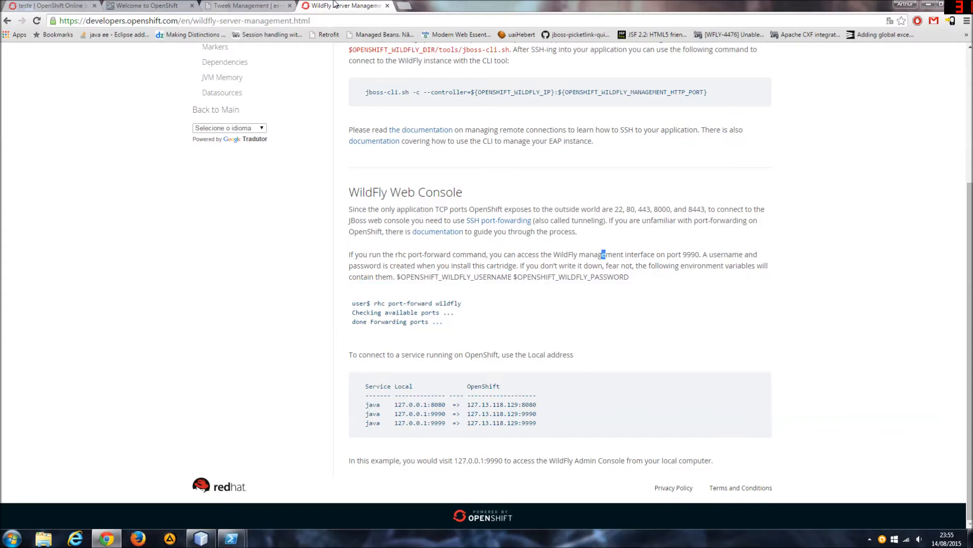
Close the WildFly Server Management guide and remove the ROOT.war deployment in the WildFly management console.
{"action": "middle_click", "coordinate": [334, 3]}
{"action": "left_click", "coordinate": [186, 3]}
{"action": "left_click", "coordinate": [227, 4]}
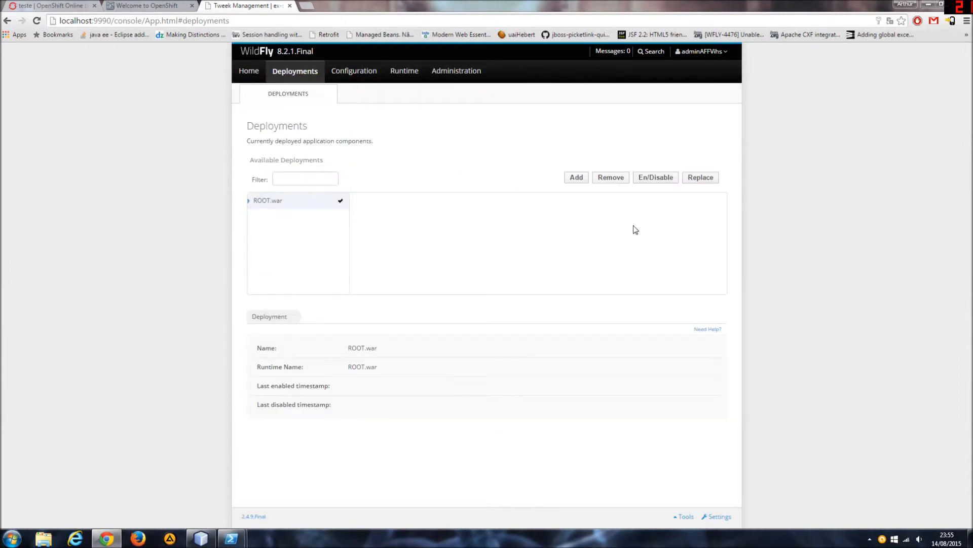
{"action": "left_click", "coordinate": [612, 179]}
{"action": "left_click", "coordinate": [520, 337]}
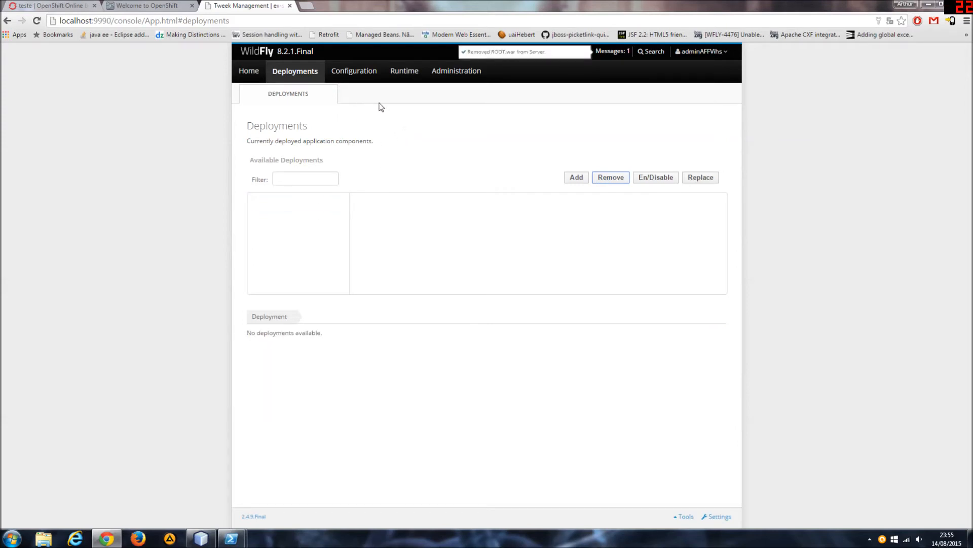
View the PostgreSQLDS and MySQLDS datasources and the first page of the Create Datasource wizard, then cancel the wizard.
{"action": "left_click", "coordinate": [354, 71]}
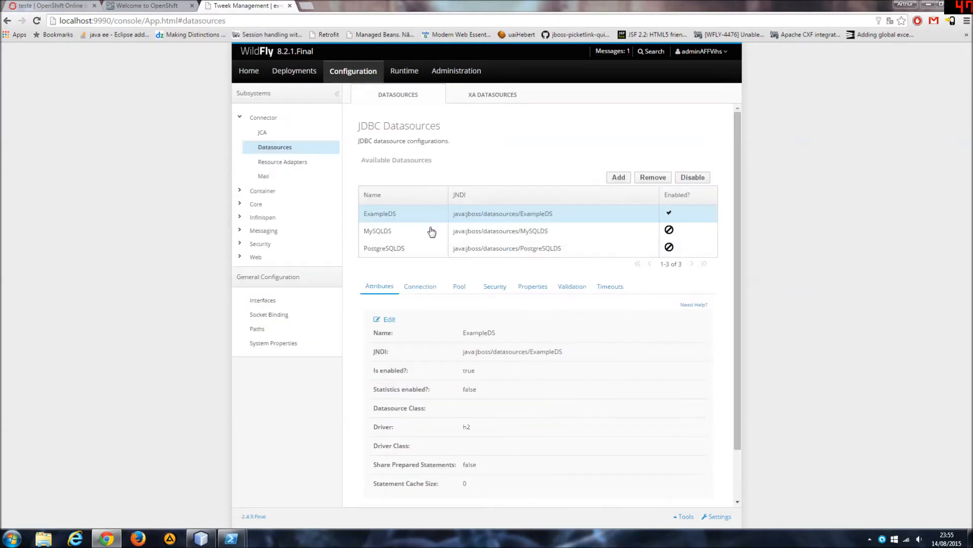
{"action": "left_click", "coordinate": [414, 251]}
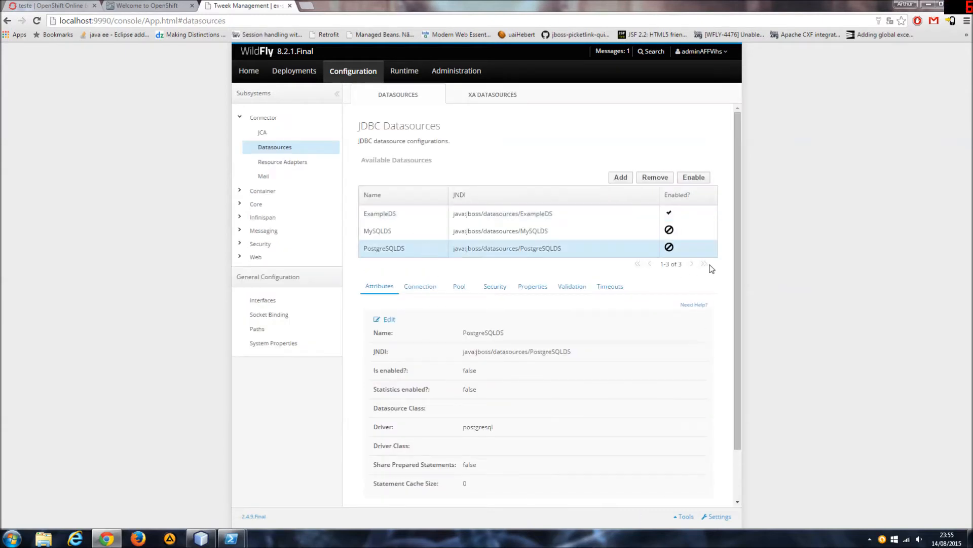
{"action": "left_click", "coordinate": [505, 232]}
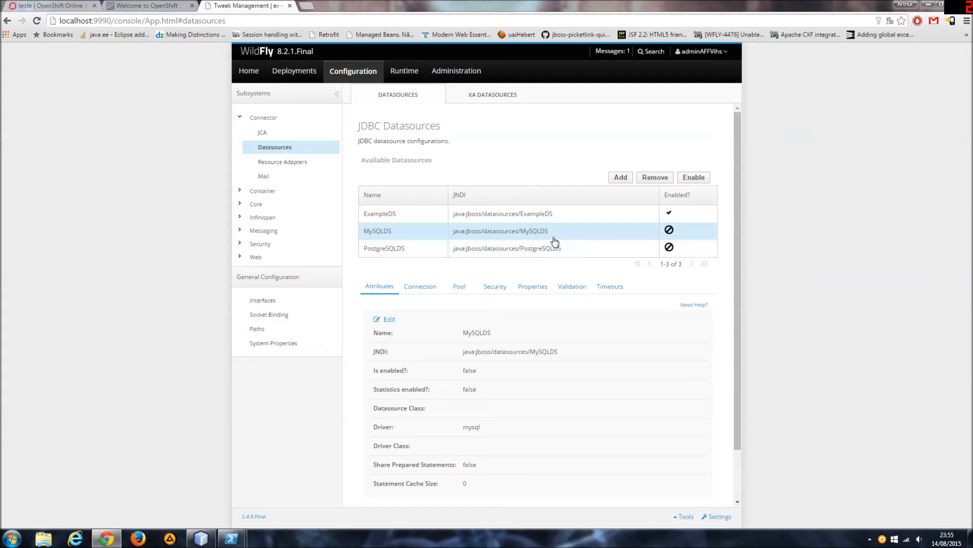
{"action": "left_click", "coordinate": [610, 178]}
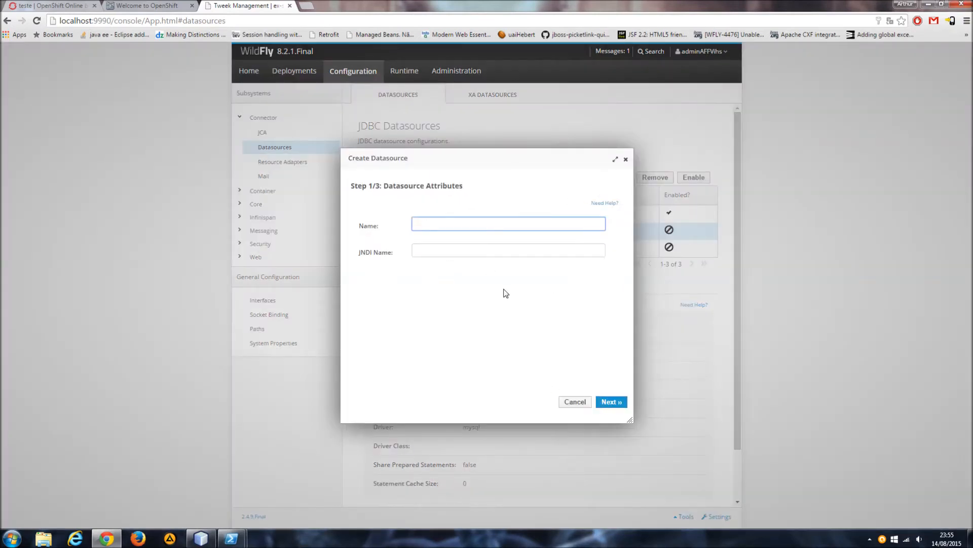
{"action": "left_click", "coordinate": [580, 403]}
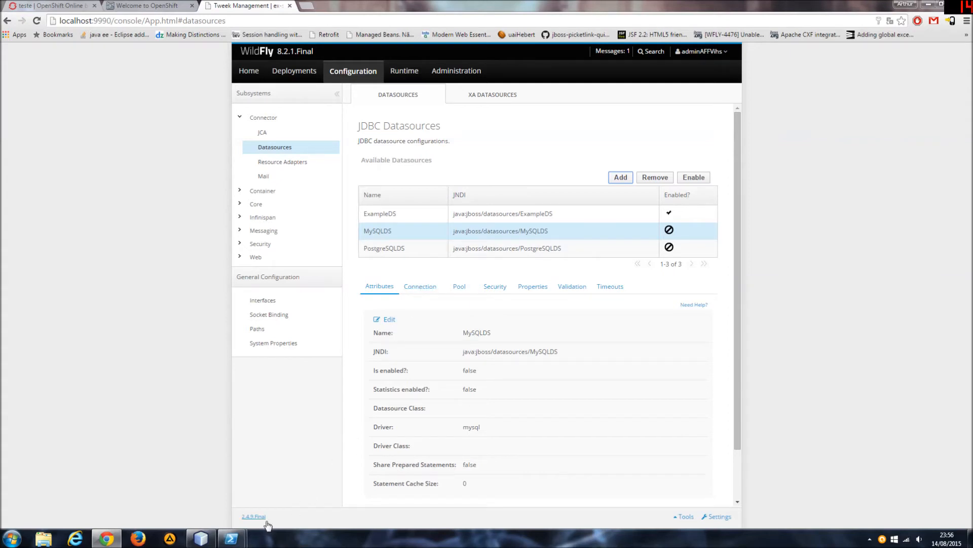
Switch to PowerShell, clear the SSH session's screen and exit the connection to the teste application.
{"action": "mouse_move", "coordinate": [231, 537]}
{"action": "left_click", "coordinate": [282, 506]}
{"action": "left_click", "coordinate": [333, 370]}
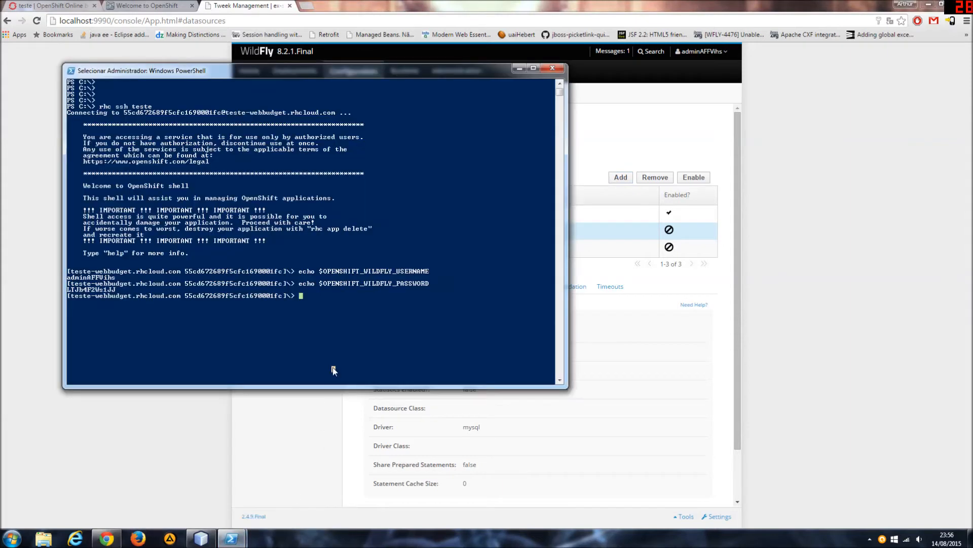
{"action": "key", "text": "Escape"}
{"action": "key", "text": "ctrl+l"}
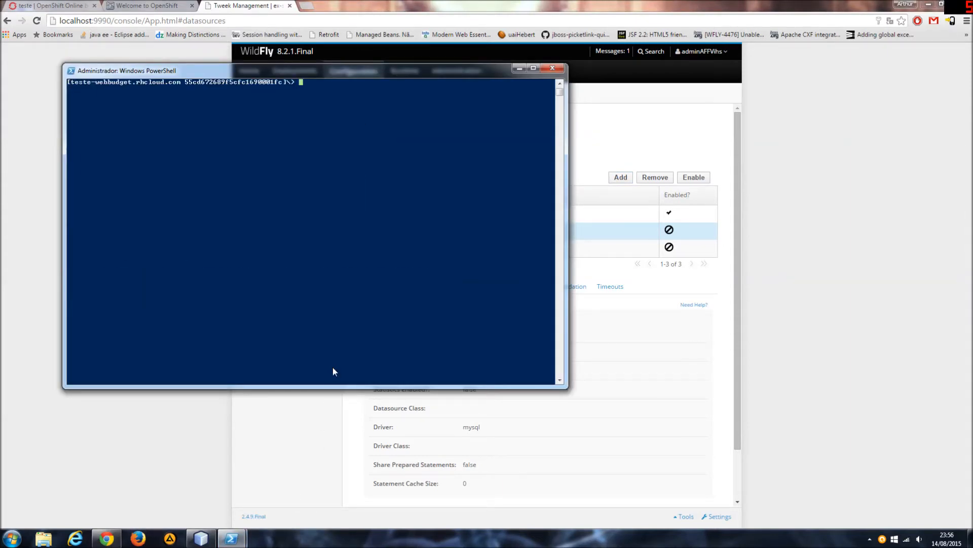
{"action": "type", "text": "exit"}
{"action": "key", "text": "Return"}
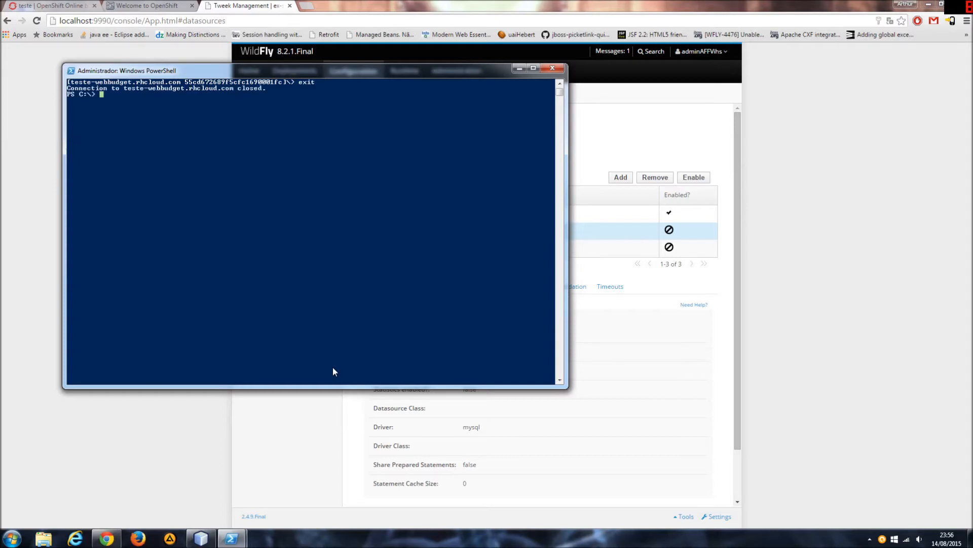
Clear the local PowerShell console with cls and add a few blank prompt lines.
{"action": "key", "text": "Return"}
{"action": "key", "text": "Return"}
{"action": "key", "text": "Return"}
{"action": "key", "text": "Return"}
{"action": "key", "text": "Return"}
{"action": "type", "text": "cls"}
{"action": "key", "text": "Return"}
{"action": "key", "text": "Return"}
{"action": "key", "text": "Return"}
{"action": "key", "text": "Return"}
{"action": "key", "text": "Return"}
{"action": "key", "text": "Return"}
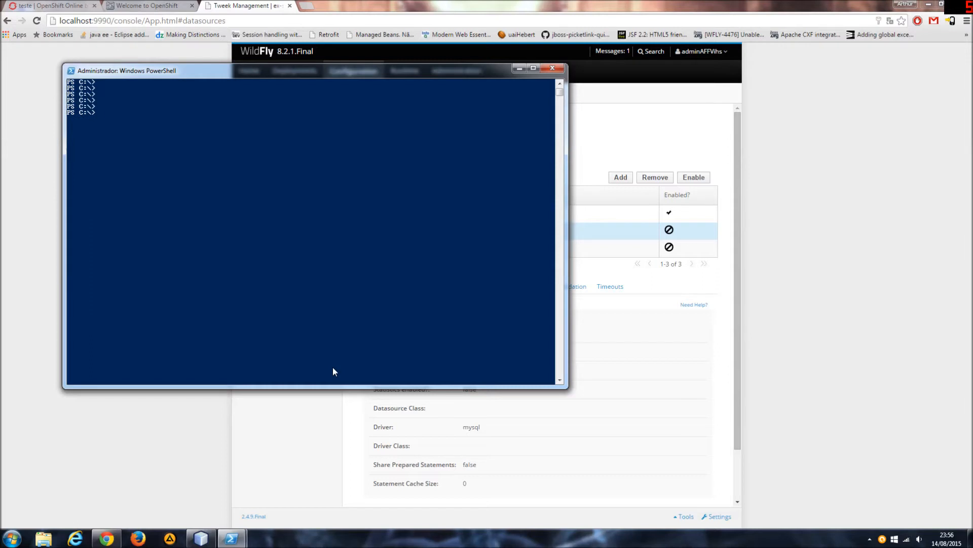
Change to drive E:, go to the folder Workspaces\openshift and list its contents.
{"action": "type", "text": "d:"}
{"action": "key", "text": "Return"}
{"action": "key", "text": "BackSpace"}
{"action": "key", "text": "BackSpace"}
{"action": "type", "text": "e"}
{"action": "key", "text": "Return"}
{"action": "type", "text": "cd wo"}
{"action": "key", "text": "Tab"}
{"action": "type", "text": "o"}
{"action": "key", "text": "Tab"}
{"action": "key", "text": "Return"}
{"action": "type", "text": "ls"}
{"action": "key", "text": "Return"}
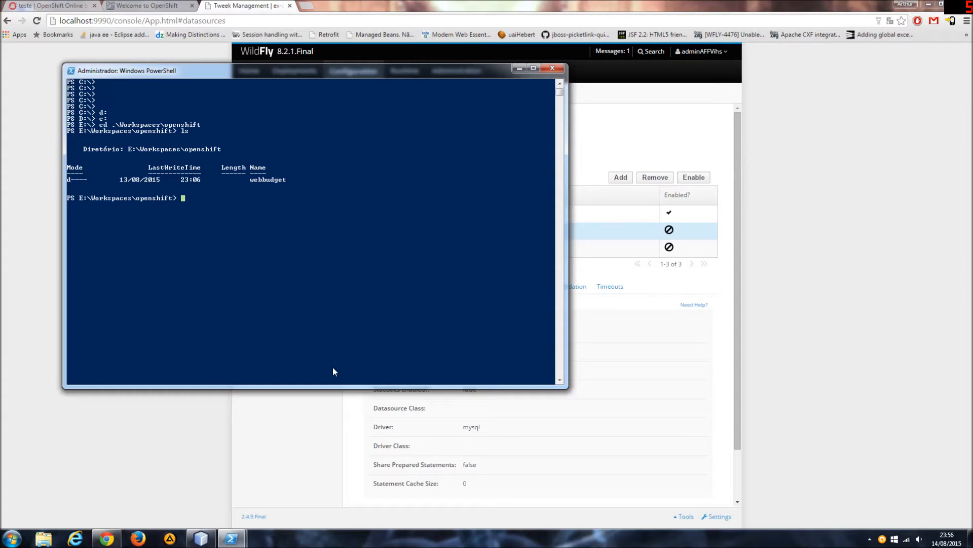
View the public SSH key notes on the application's welcome page and return to the teste application's OpenShift Online overview.
{"action": "left_click", "coordinate": [147, 5]}
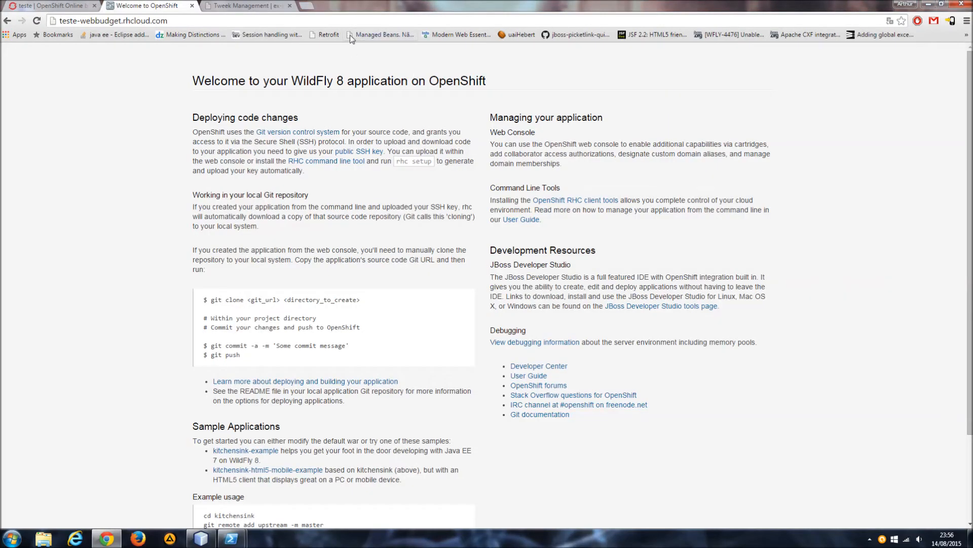
{"action": "left_click_drag", "start_coordinate": [327, 151], "coordinate": [335, 177]}
{"action": "left_click", "coordinate": [340, 195]}
{"action": "left_click", "coordinate": [67, 5]}
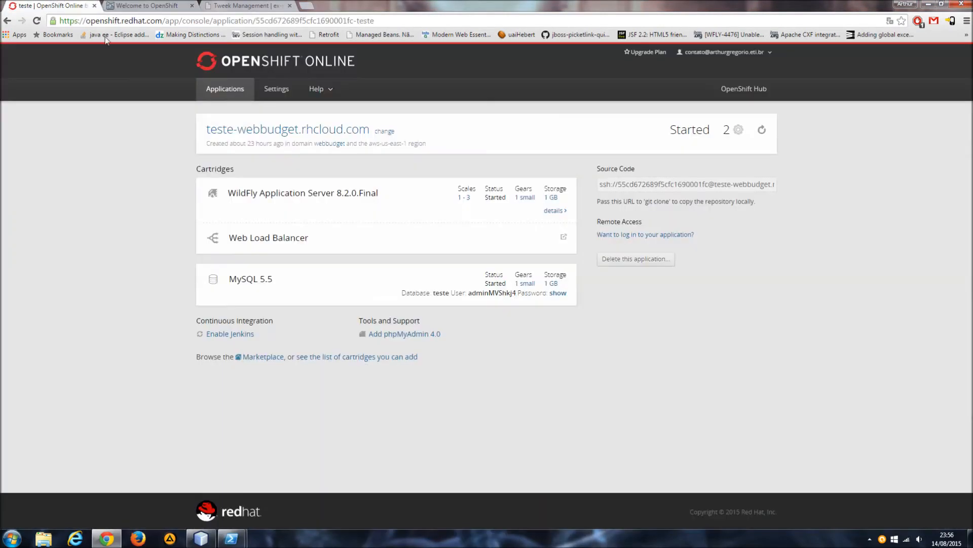
Copy the teste application's source code URL from its OpenShift overview and switch to PowerShell.
{"action": "left_click", "coordinate": [622, 184]}
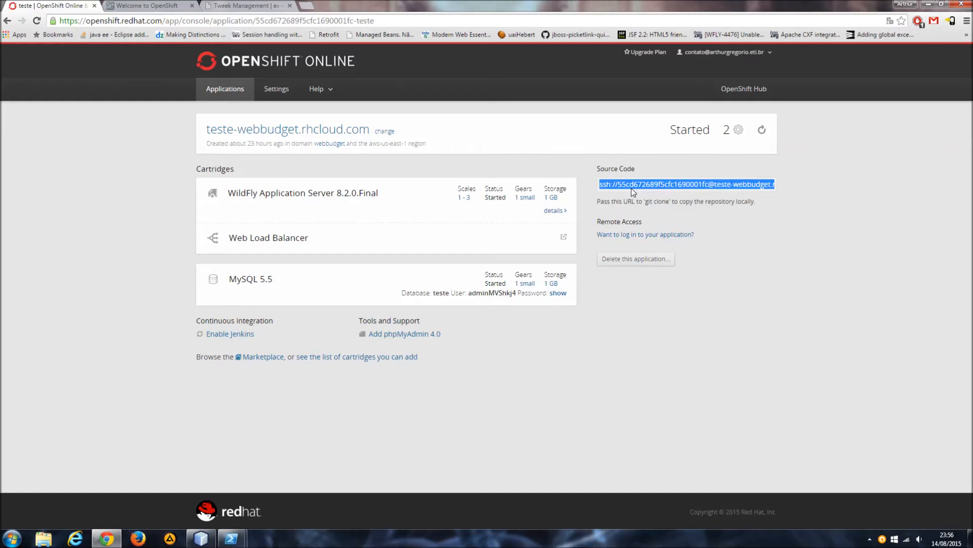
{"action": "right_click", "coordinate": [631, 188]}
{"action": "left_click", "coordinate": [648, 192]}
{"action": "mouse_move", "coordinate": [232, 537]}
{"action": "left_click", "coordinate": [248, 509]}
{"action": "left_click", "coordinate": [304, 296]}
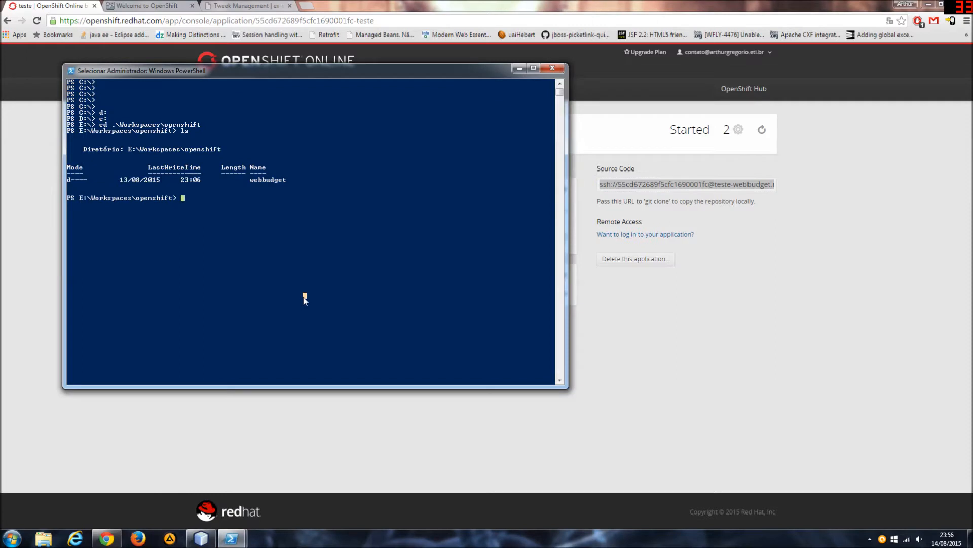
{"action": "key", "text": "Escape"}
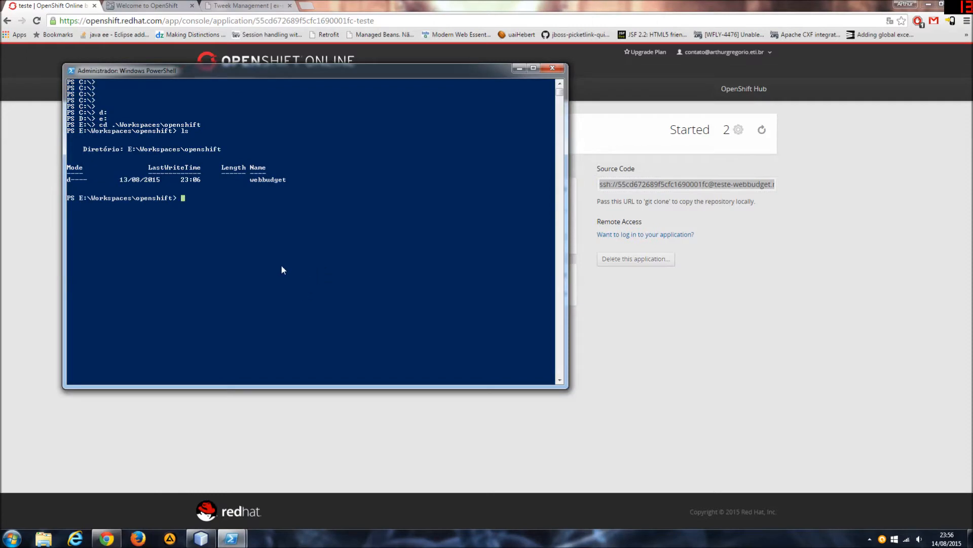
Clone the teste application's repository into E:\Workspaces\openshift with git clone and the source code URL copied from OpenShift.
{"action": "type", "text": "git clone"}
{"action": "left_click", "coordinate": [623, 188]}
{"action": "right_click", "coordinate": [622, 188]}
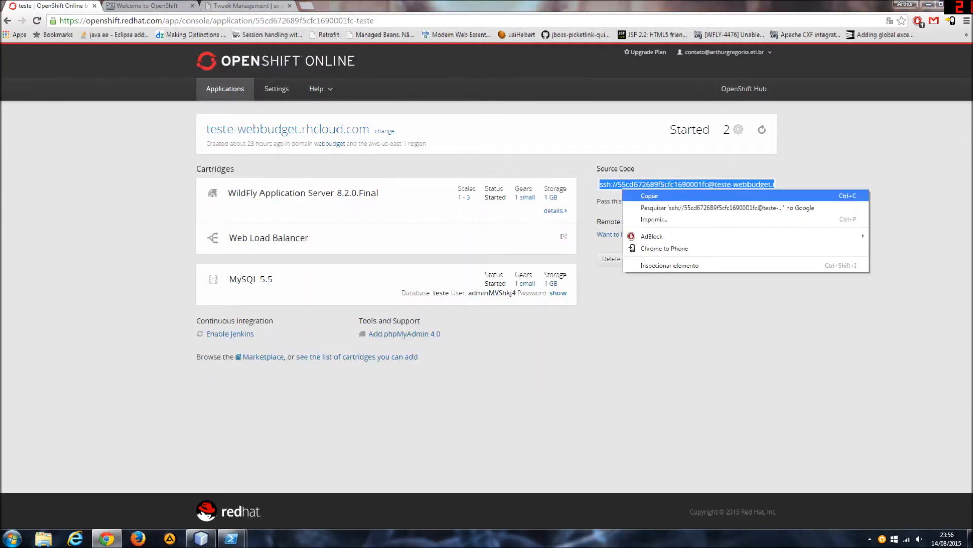
{"action": "left_click", "coordinate": [646, 197]}
{"action": "key", "text": "alt+Tab"}
{"action": "right_click", "coordinate": [334, 263]}
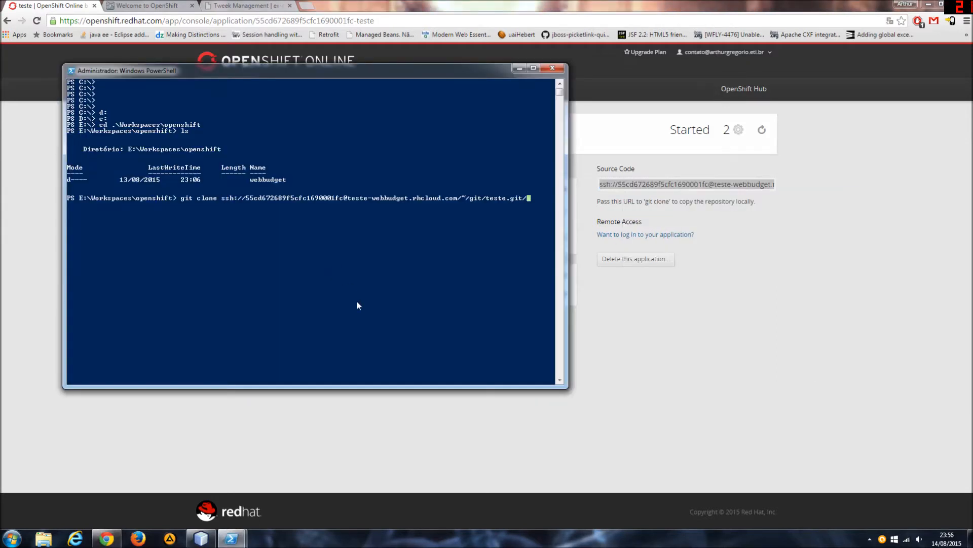
{"action": "key", "text": "Return"}
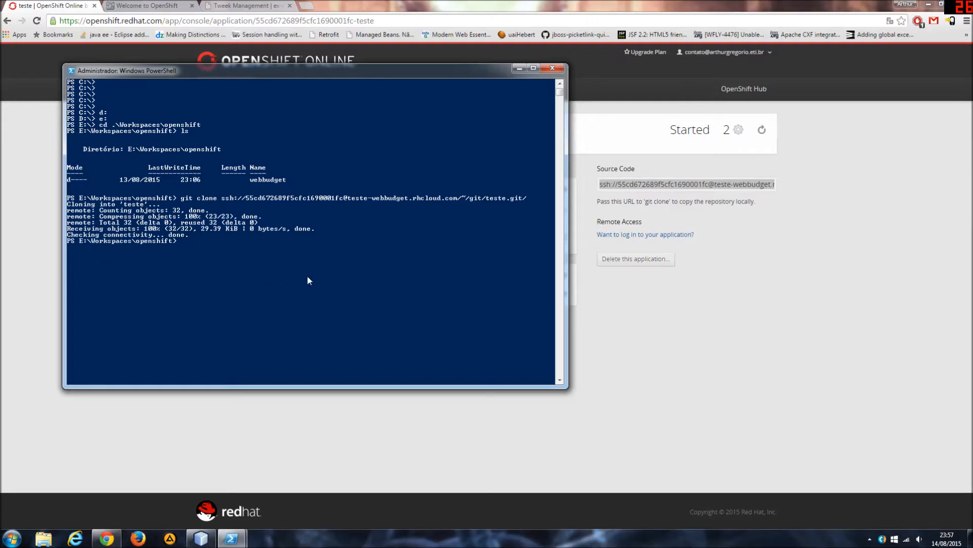
Switch to NetBeans and examine the version-control commands offered for the webBudget project.
{"action": "left_click", "coordinate": [201, 539]}
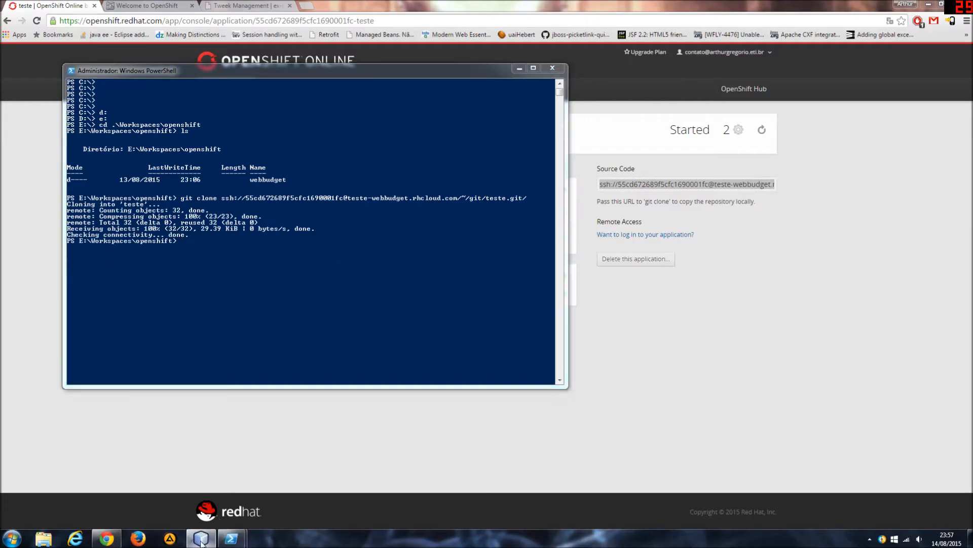
{"action": "left_click", "coordinate": [187, 17]}
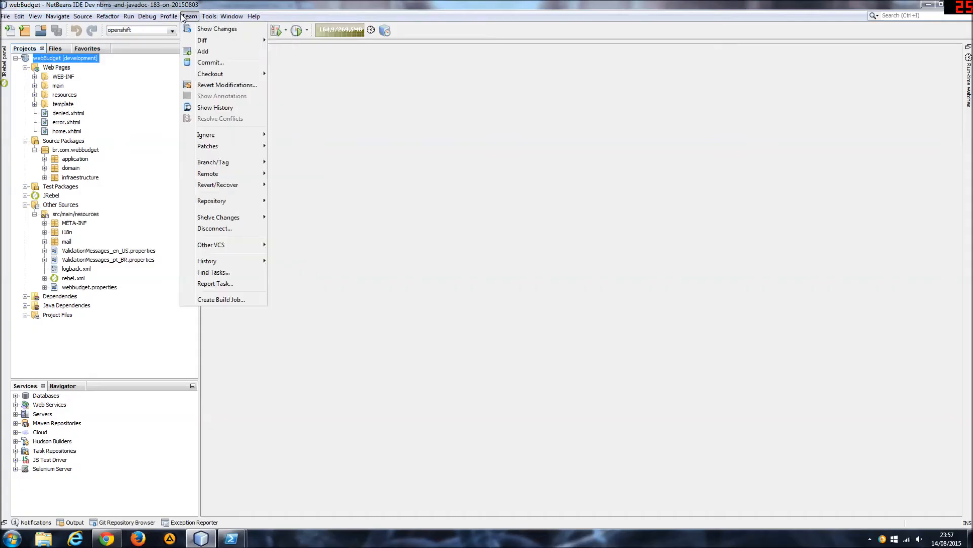
{"action": "mouse_move", "coordinate": [180, 17]}
{"action": "mouse_move", "coordinate": [246, 245]}
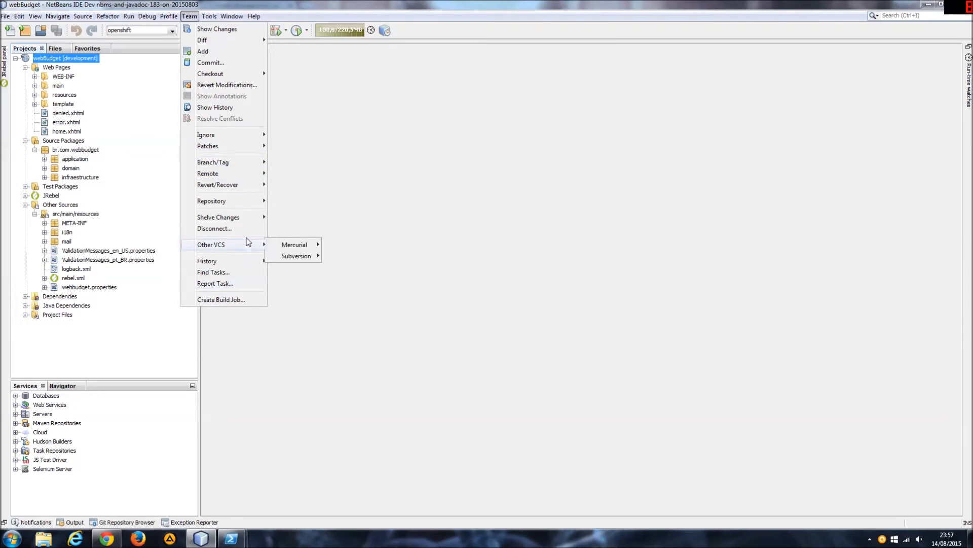
{"action": "left_click", "coordinate": [154, 142]}
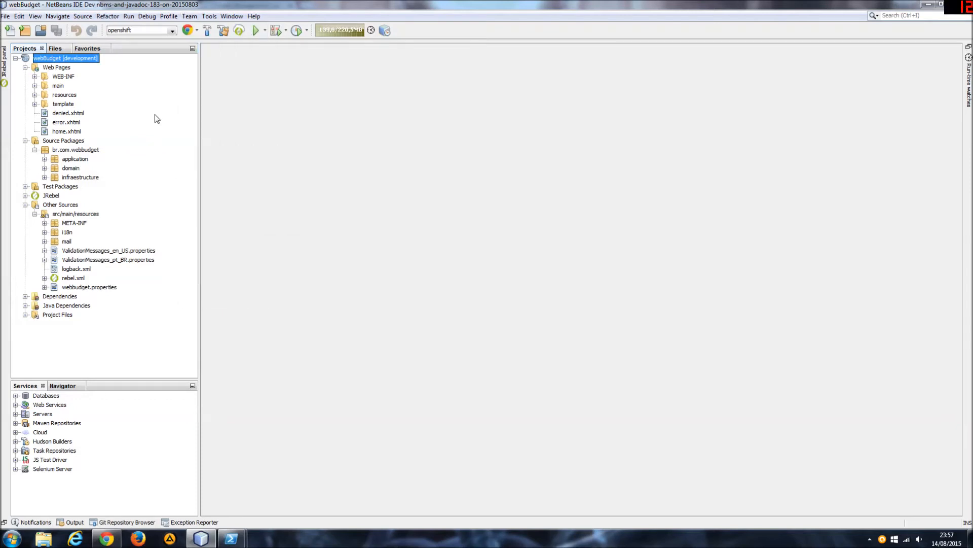
{"action": "left_click", "coordinate": [189, 16]}
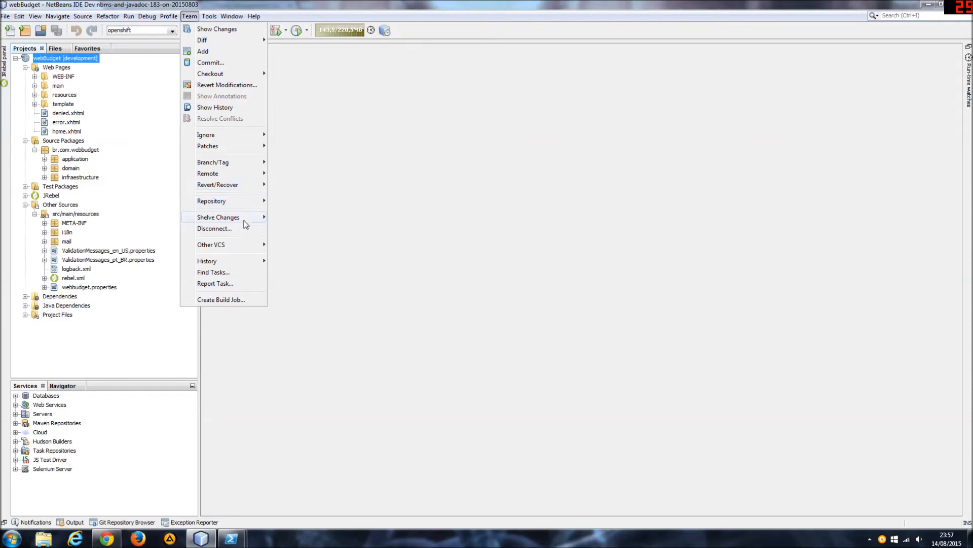
{"action": "mouse_move", "coordinate": [244, 221]}
{"action": "mouse_move", "coordinate": [257, 166]}
{"action": "mouse_move", "coordinate": [255, 74]}
{"action": "mouse_move", "coordinate": [256, 248]}
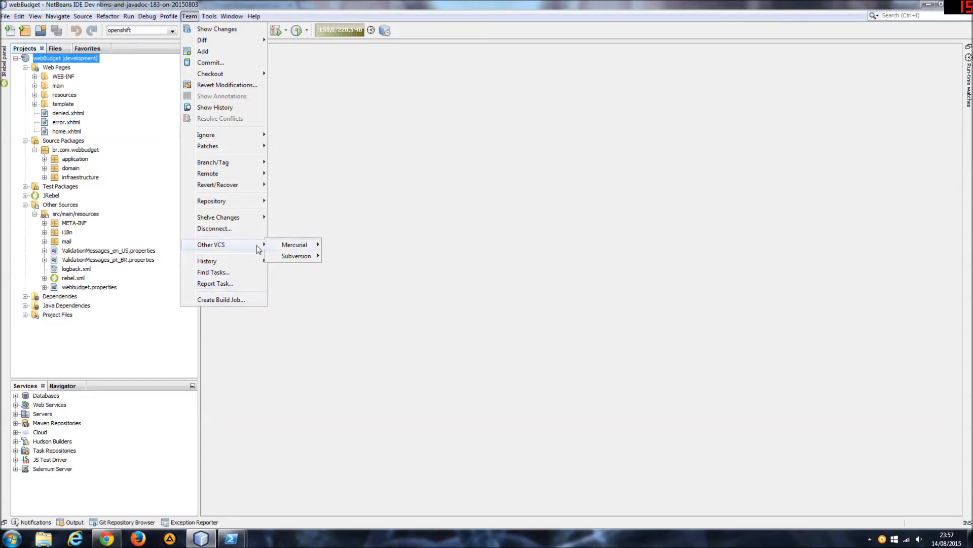
{"action": "left_click", "coordinate": [130, 302]}
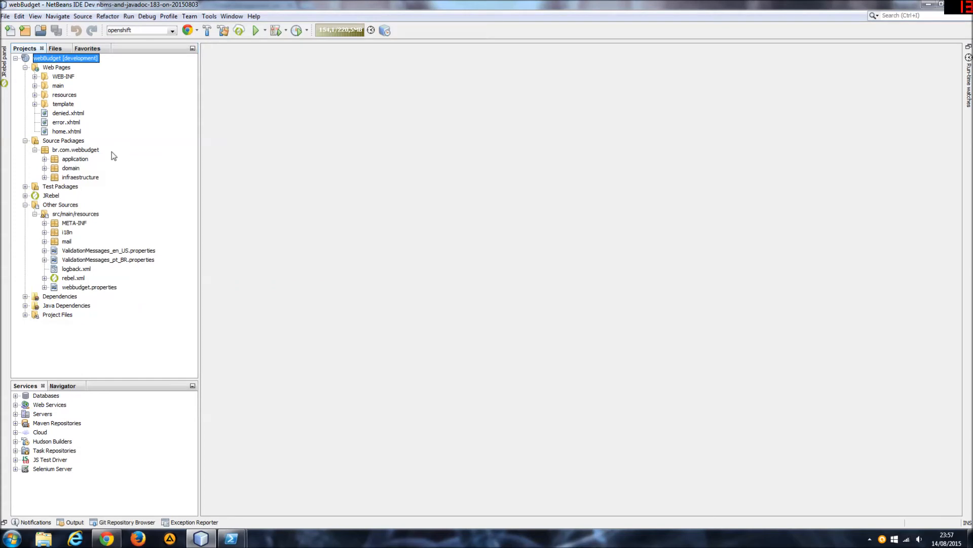
Close the webBudget project in NetBeans.
{"action": "left_click", "coordinate": [55, 85]}
{"action": "left_click", "coordinate": [57, 59]}
{"action": "left_click", "coordinate": [63, 78]}
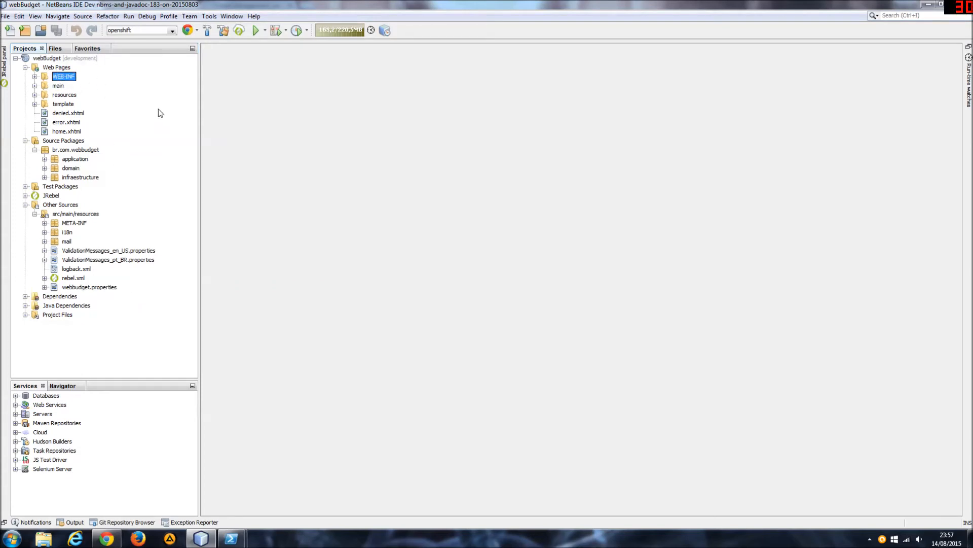
{"action": "left_click", "coordinate": [51, 59]}
{"action": "right_click", "coordinate": [51, 59]}
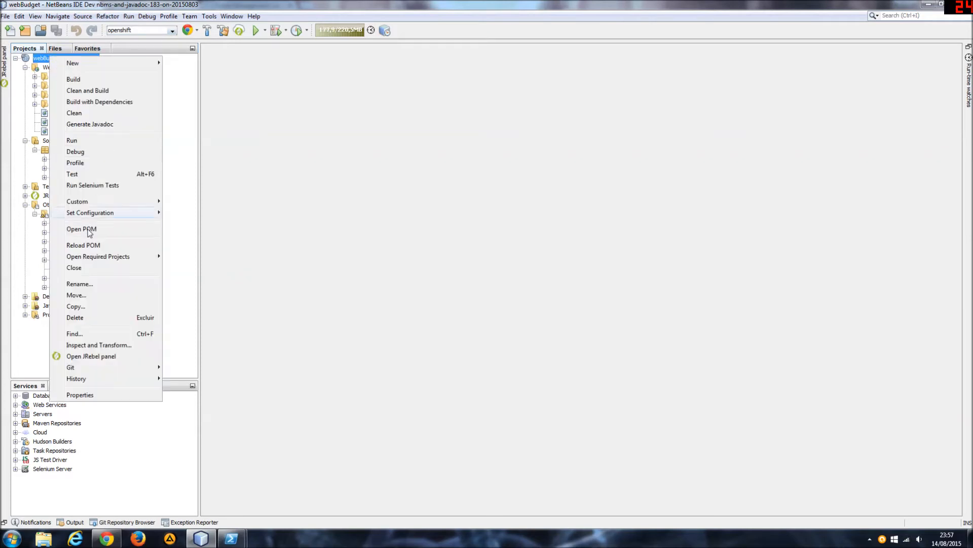
{"action": "left_click", "coordinate": [91, 270]}
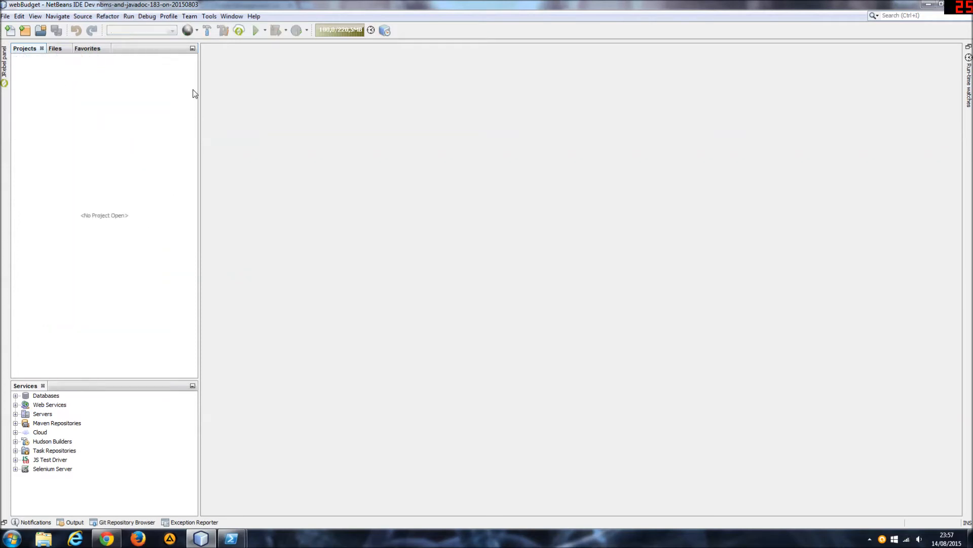
View the Git commands offered with no project open, including Clone.
{"action": "left_click", "coordinate": [188, 15]}
{"action": "mouse_move", "coordinate": [226, 49]}
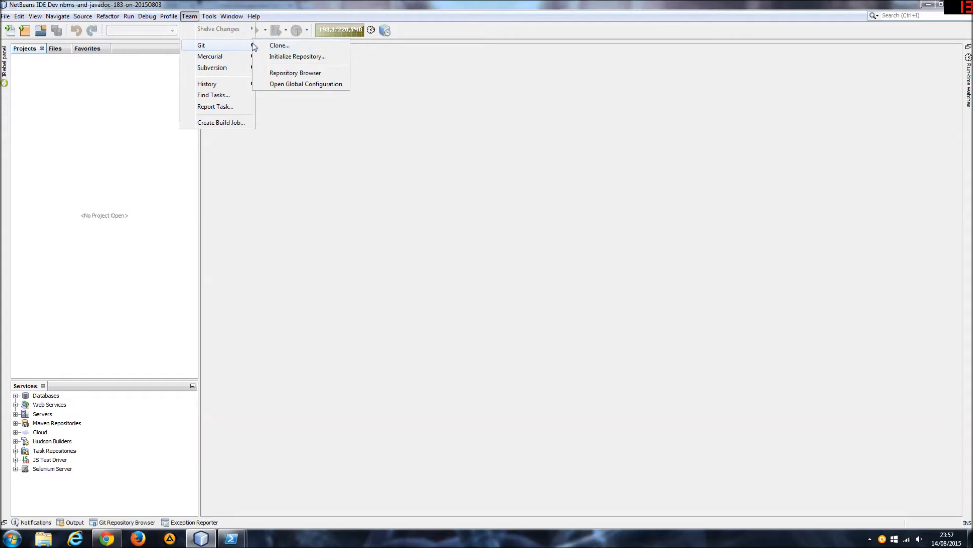
{"action": "left_click", "coordinate": [350, 252]}
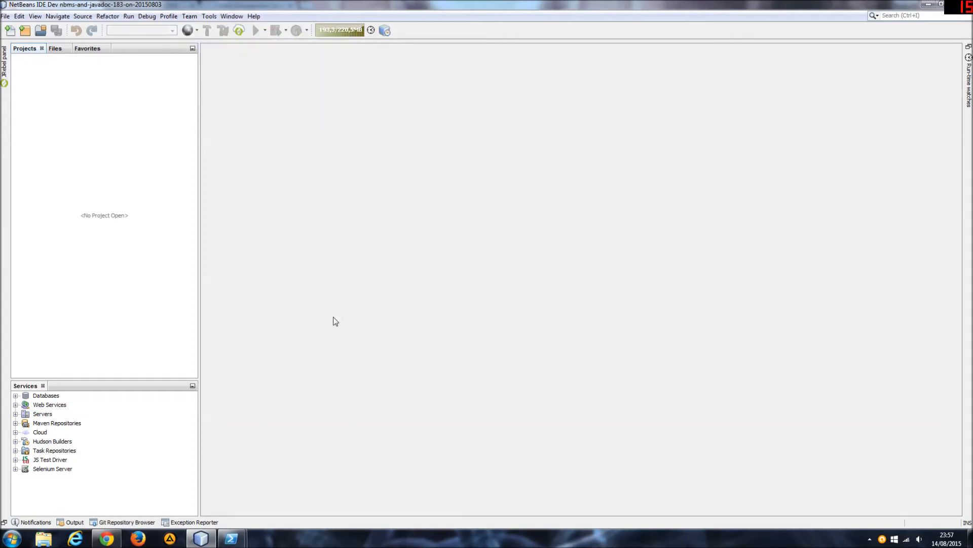
Check the clone output in PowerShell, switch to Windows Explorer and open the folder E:\Workspaces\openshift.
{"action": "mouse_move", "coordinate": [231, 538]}
{"action": "left_click", "coordinate": [281, 500]}
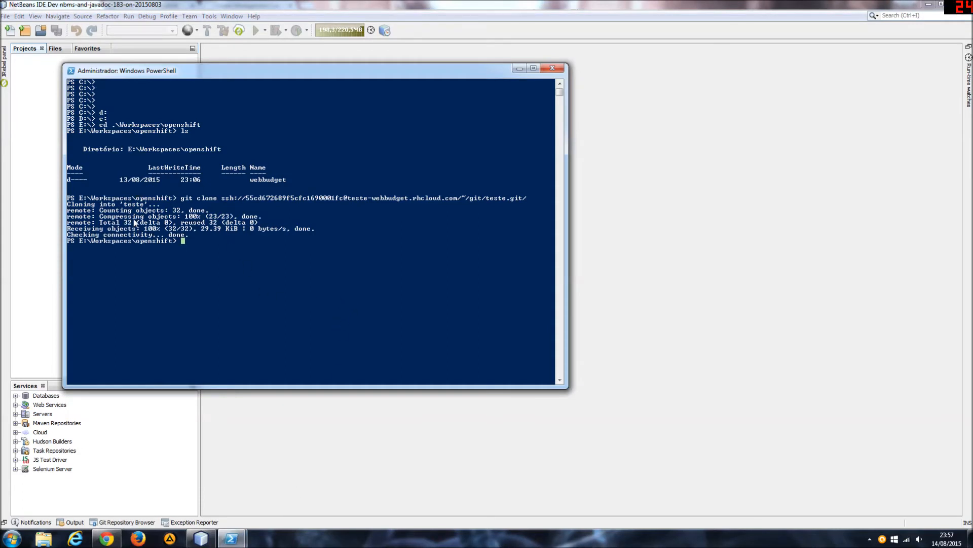
{"action": "left_click", "coordinate": [43, 538]}
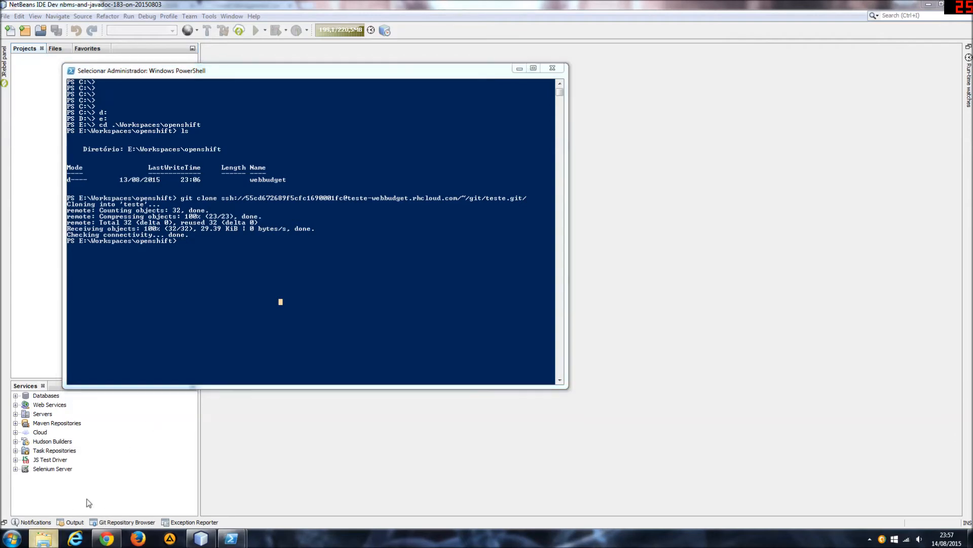
{"action": "left_click", "coordinate": [48, 247]}
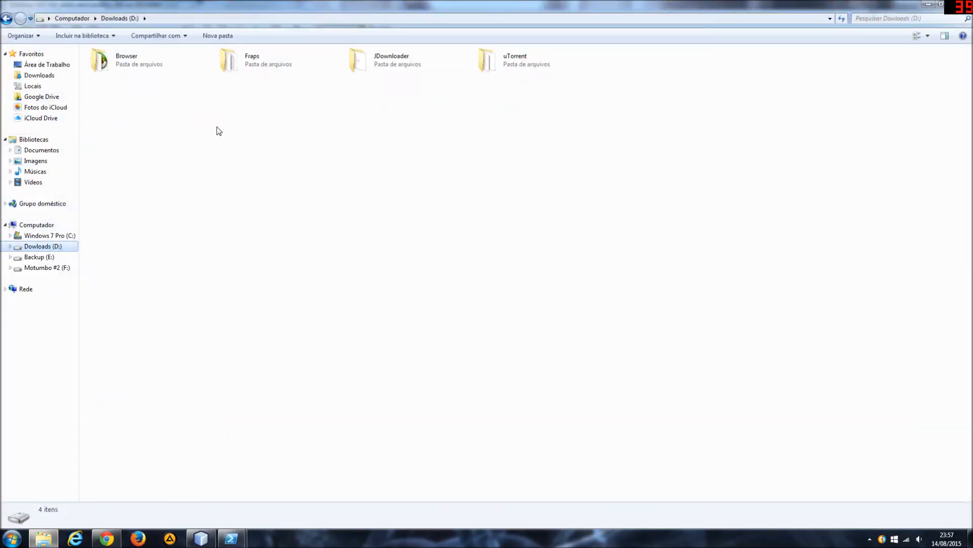
{"action": "left_click", "coordinate": [50, 260]}
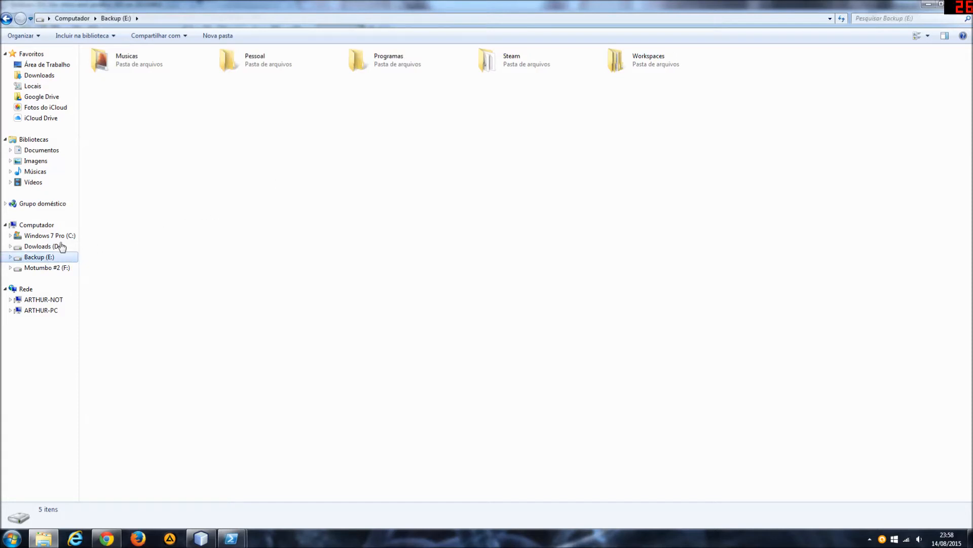
{"action": "left_click", "coordinate": [49, 246]}
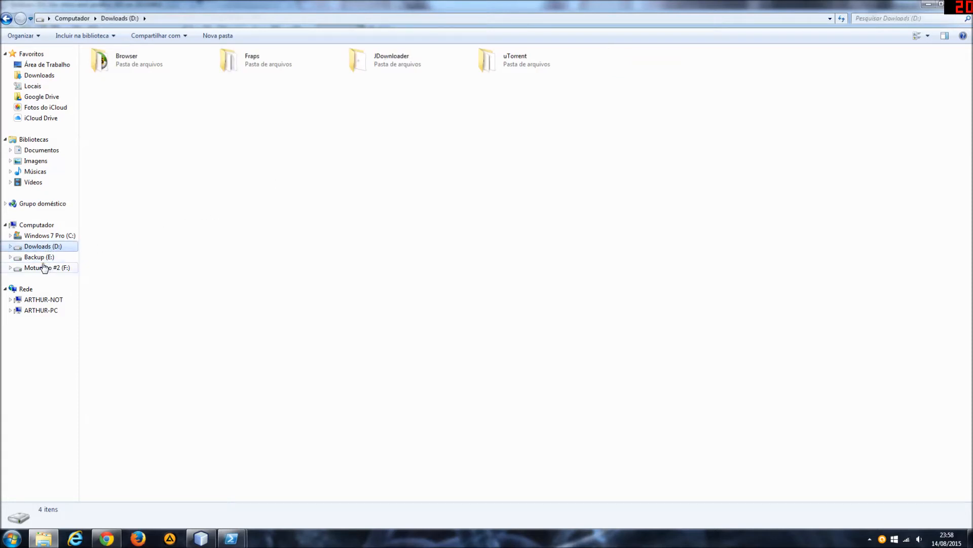
{"action": "left_click", "coordinate": [41, 258]}
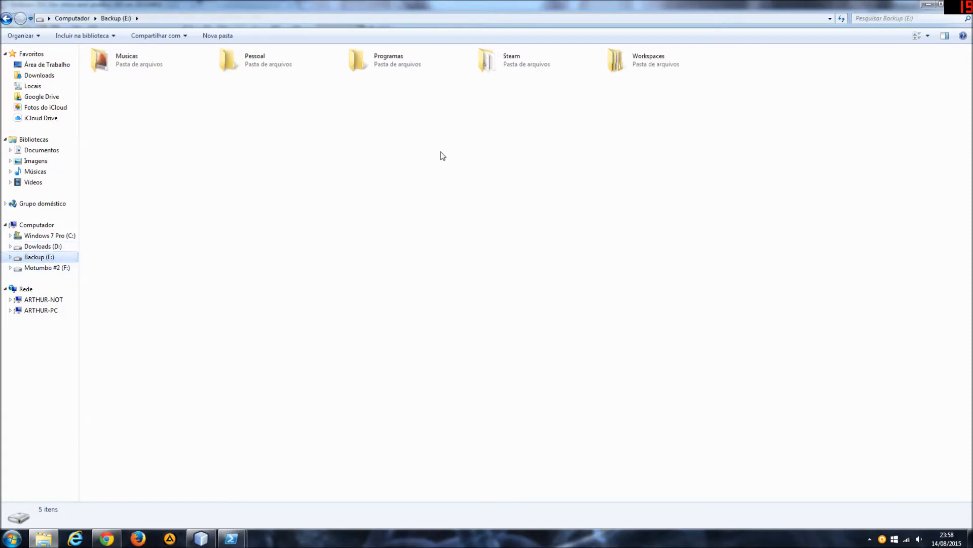
{"action": "double_click", "coordinate": [636, 69]}
{"action": "double_click", "coordinate": [252, 69]}
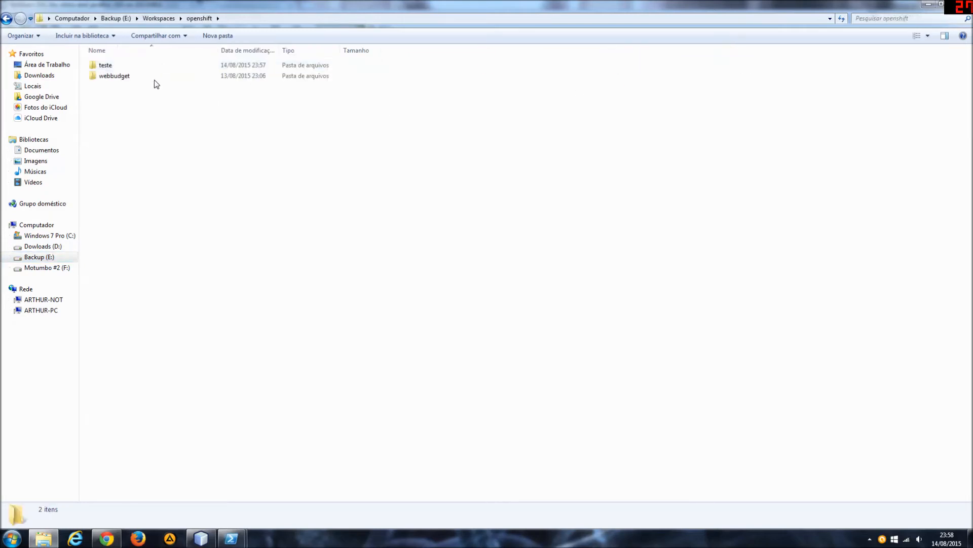
Open the cloned teste folder and examine its files and subfolders.
{"action": "left_click_drag", "start_coordinate": [173, 155], "coordinate": [99, 62]}
{"action": "left_click", "coordinate": [183, 151]}
{"action": "left_click_drag", "start_coordinate": [186, 148], "coordinate": [106, 63]}
{"action": "left_click", "coordinate": [244, 170]}
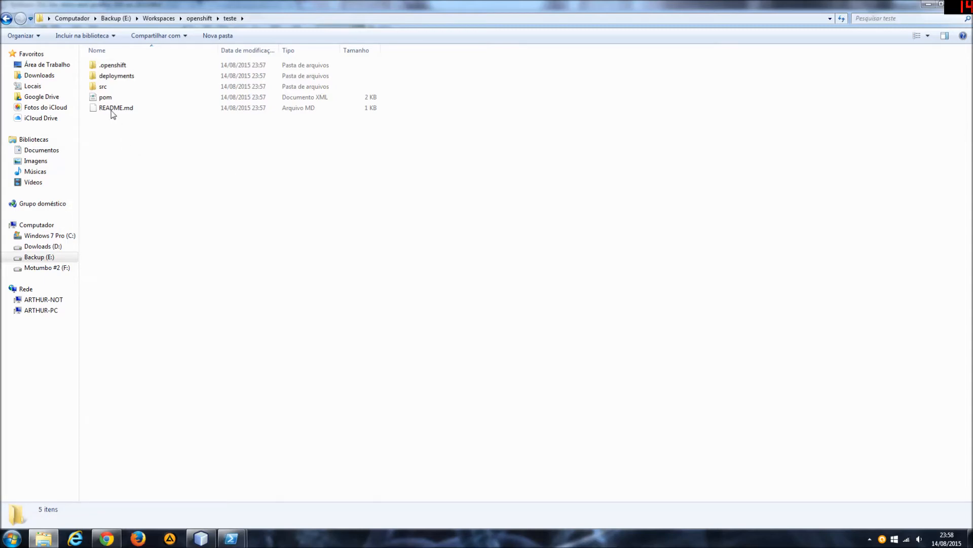
View the teste project's pom file in Notepad and close it.
{"action": "left_click", "coordinate": [107, 99]}
{"action": "right_click", "coordinate": [110, 100]}
{"action": "left_click", "coordinate": [165, 113]}
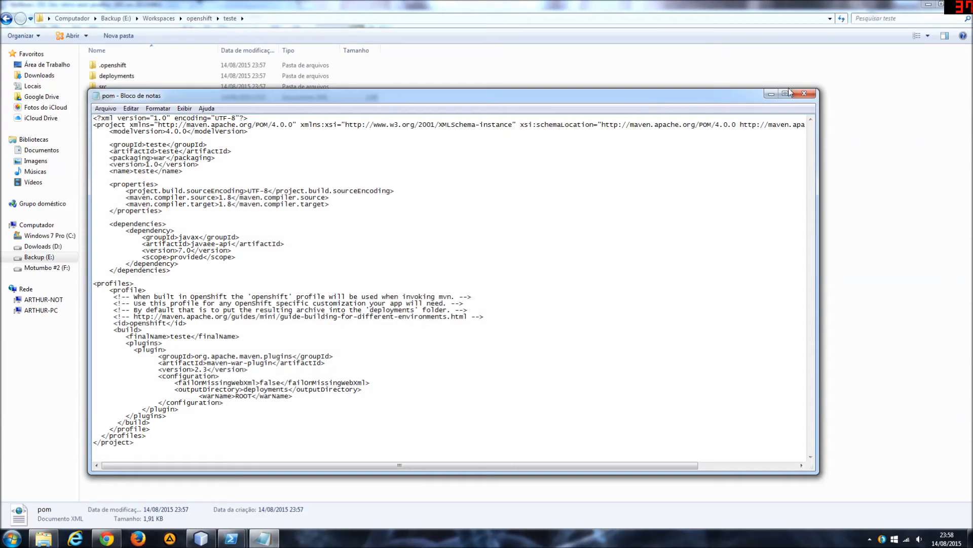
{"action": "left_click", "coordinate": [804, 93]}
Open the teste project's pom.xml in Notepad++, read through the Maven configuration and close the editor.
{"action": "right_click", "coordinate": [103, 97]}
{"action": "left_click", "coordinate": [132, 124]}
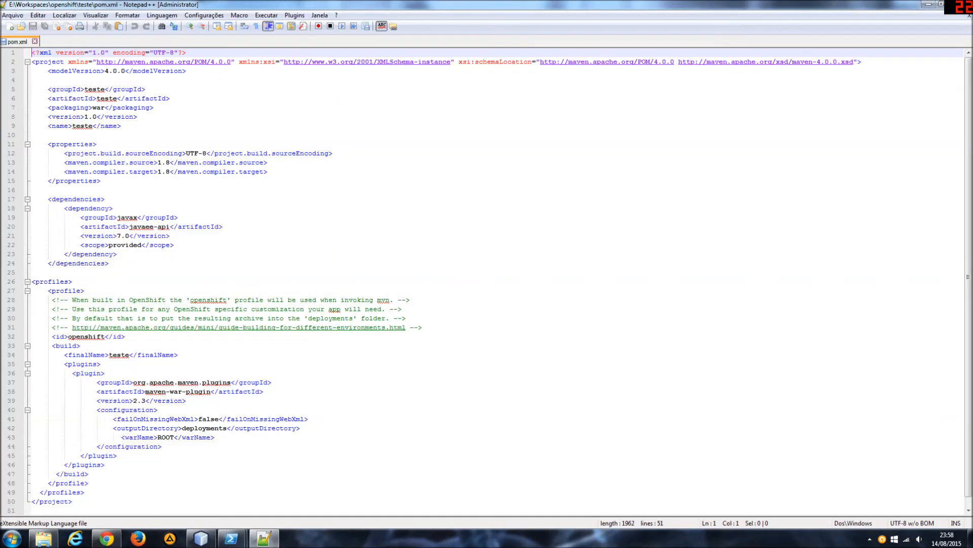
{"action": "scroll", "coordinate": [487, 282], "scroll_direction": "down", "scroll_amount": 1}
{"action": "scroll", "coordinate": [486, 282], "scroll_direction": "up", "scroll_amount": 1}
{"action": "left_click", "coordinate": [969, 16]}
{"action": "left_click", "coordinate": [962, 4]}
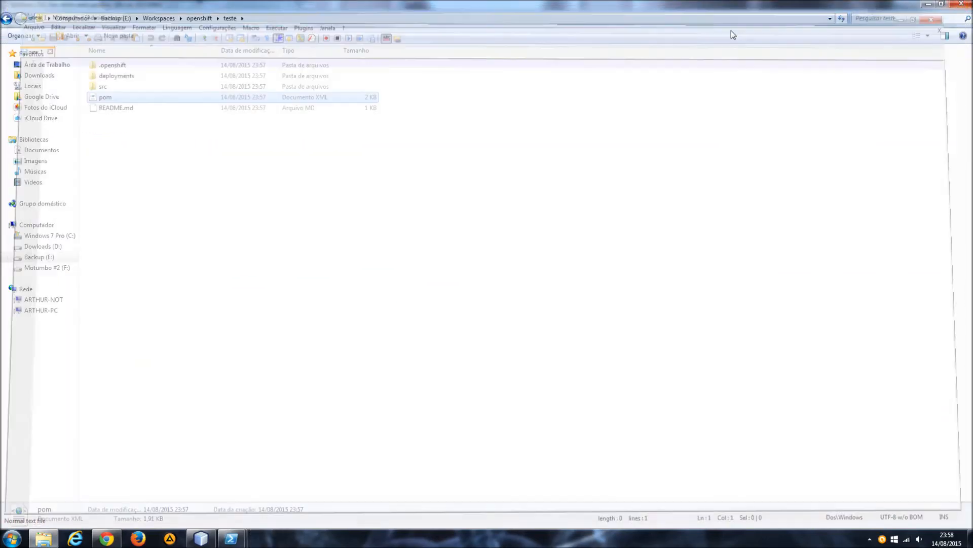
Examine the resources and webapp folders under src\main and return to the teste project's root folder.
{"action": "double_click", "coordinate": [153, 87]}
{"action": "double_click", "coordinate": [145, 63]}
{"action": "double_click", "coordinate": [138, 75]}
{"action": "left_click", "coordinate": [147, 67]}
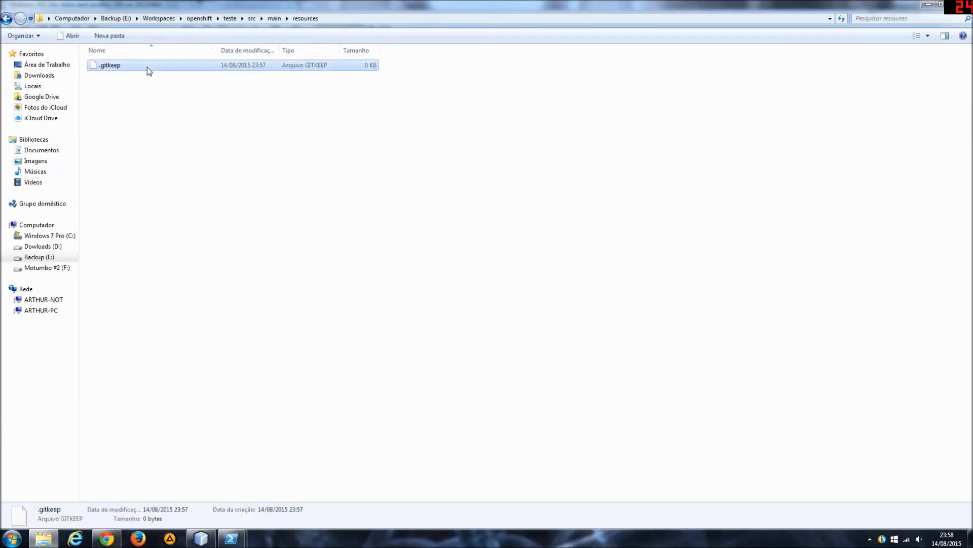
{"action": "key", "text": "BackSpace"}
{"action": "double_click", "coordinate": [122, 87]}
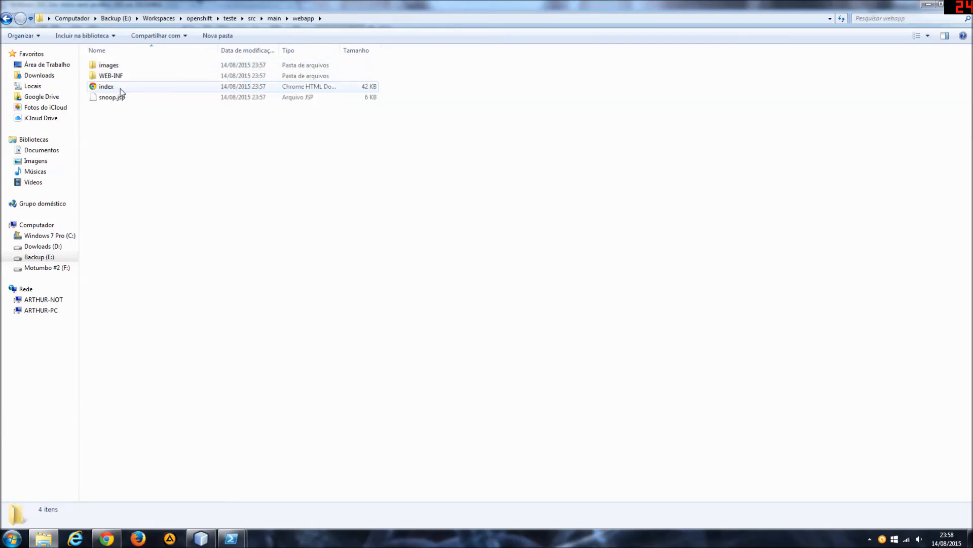
{"action": "key", "text": "BackSpace"}
{"action": "key", "text": "BackSpace"}
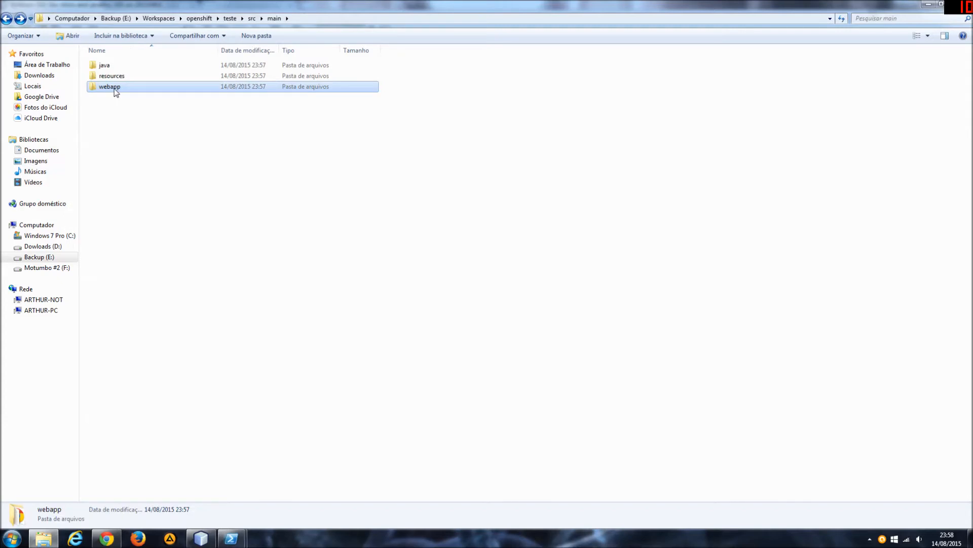
{"action": "key", "text": "BackSpace"}
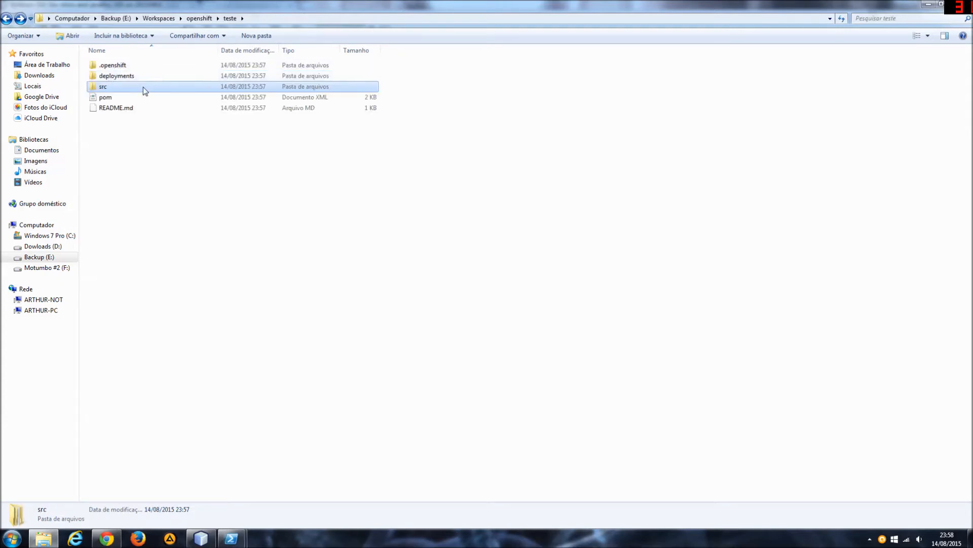
Examine the contents of the deployments folder and return to the teste folder.
{"action": "double_click", "coordinate": [126, 77]}
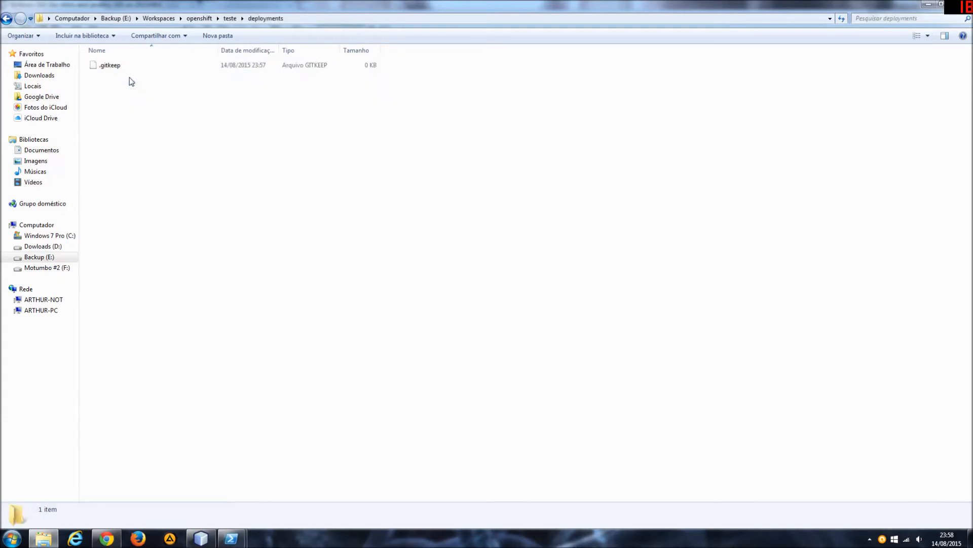
{"action": "key", "text": "BackSpace"}
{"action": "double_click", "coordinate": [131, 77]}
{"action": "key", "text": "BackSpace"}
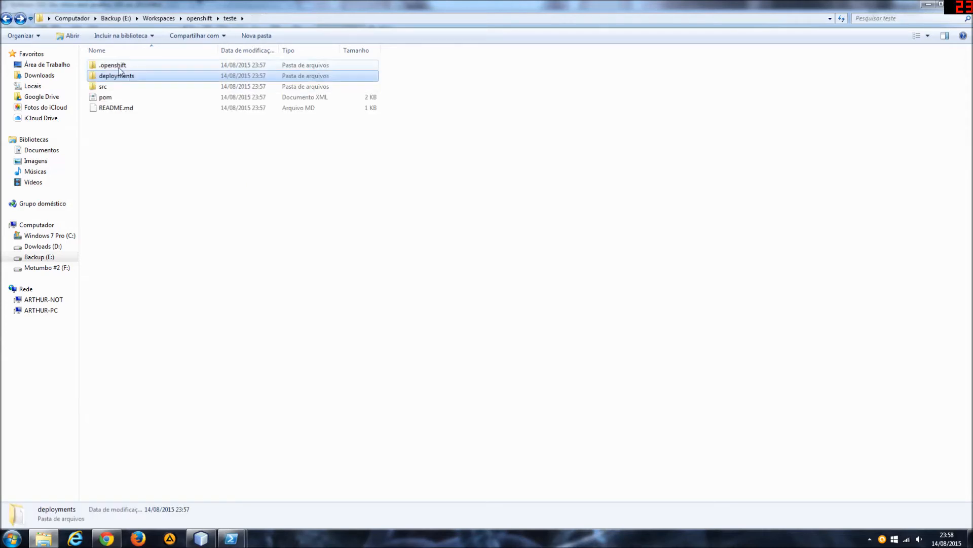
Examine the action_hooks and cron folders inside the teste project's .openshift folder and return to .openshift.
{"action": "left_click", "coordinate": [102, 67]}
{"action": "double_click", "coordinate": [103, 68]}
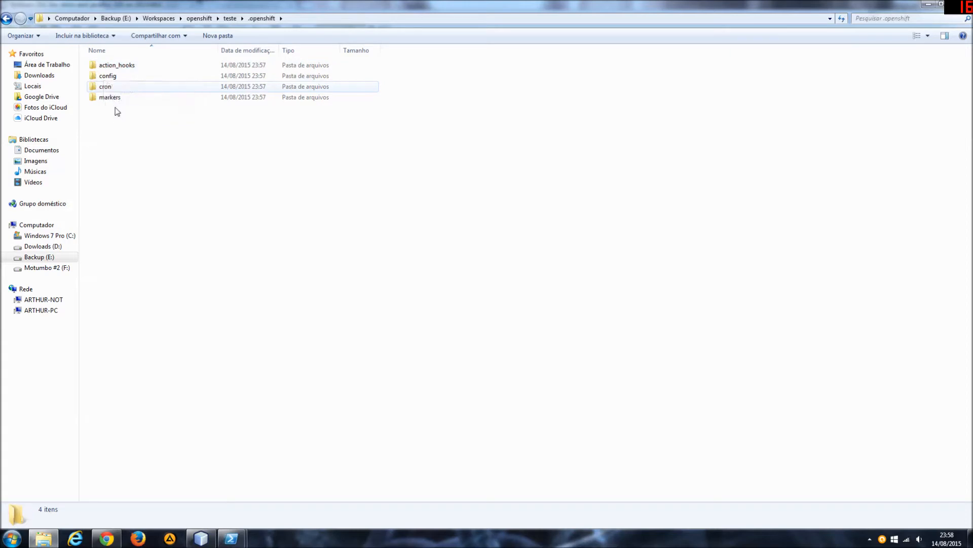
{"action": "double_click", "coordinate": [122, 66]}
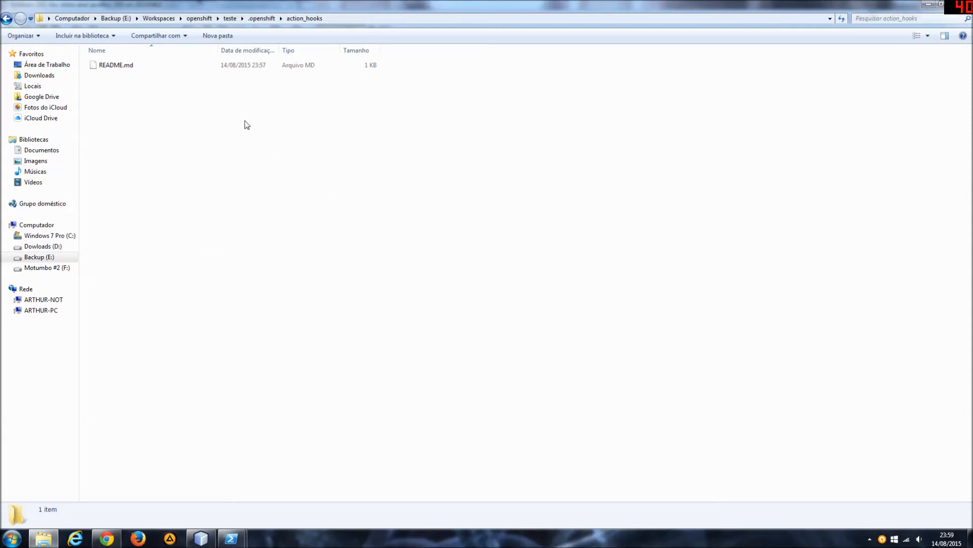
{"action": "key", "text": "BackSpace"}
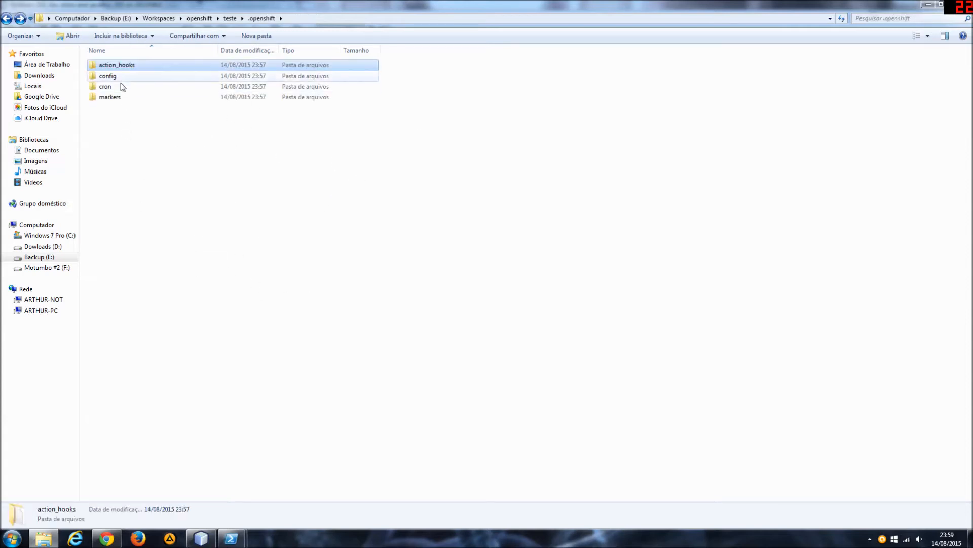
{"action": "double_click", "coordinate": [117, 87]}
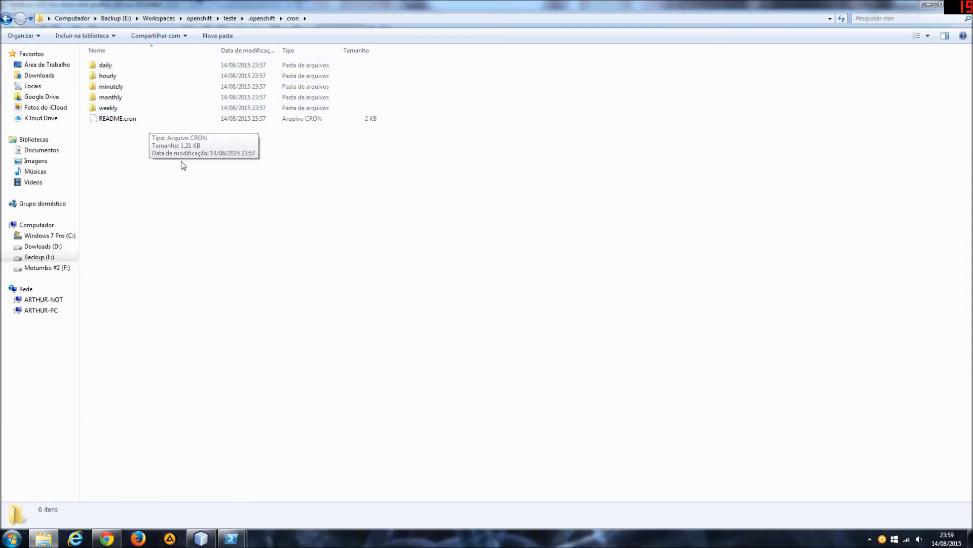
{"action": "key", "text": "BackSpace"}
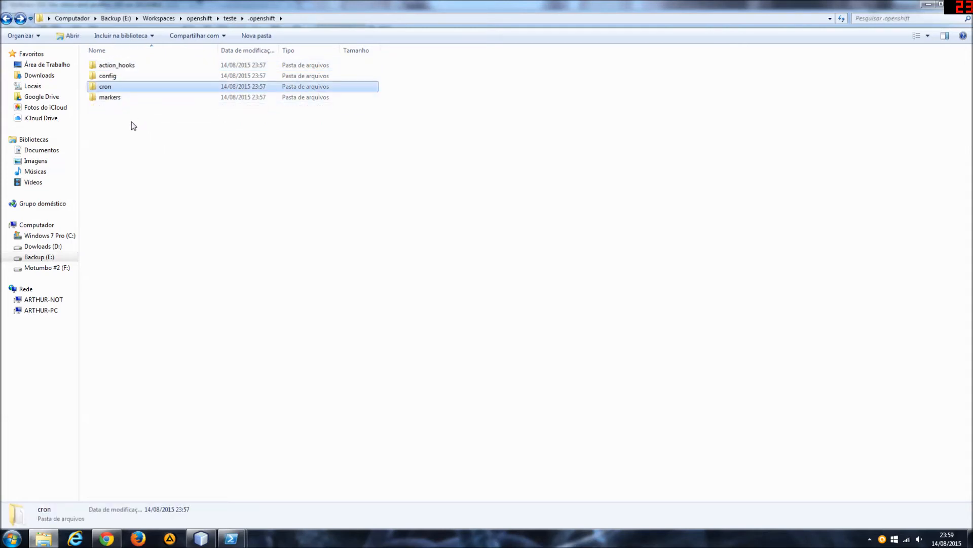
Examine the markers folder, view its java8 file in Notepad++, close the editor and return to .openshift.
{"action": "double_click", "coordinate": [112, 98]}
{"action": "key", "text": "BackSpace"}
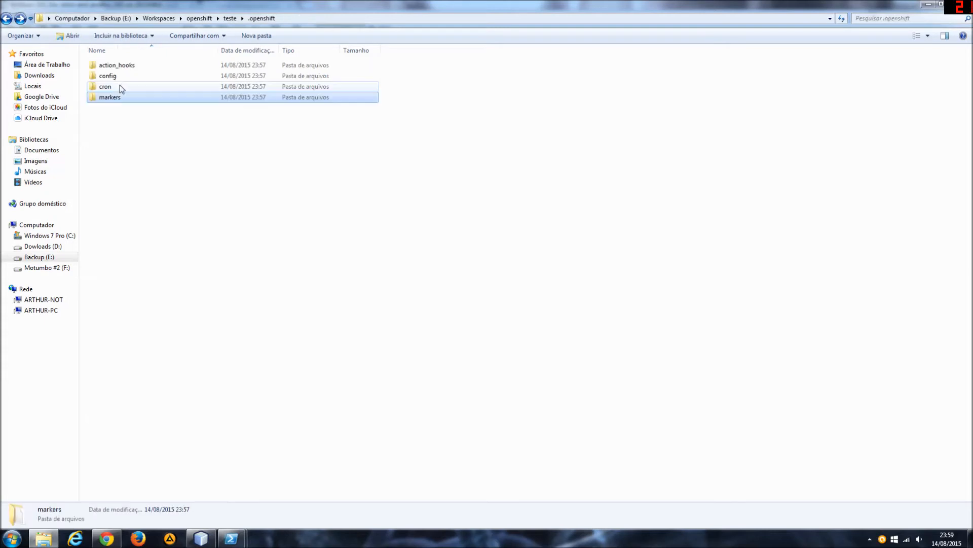
{"action": "double_click", "coordinate": [110, 99]}
{"action": "right_click", "coordinate": [99, 64]}
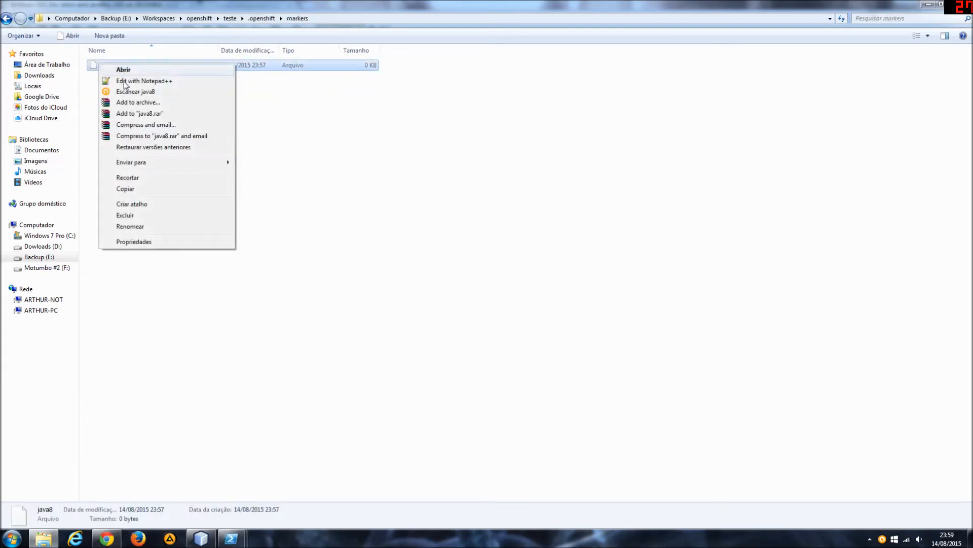
{"action": "left_click", "coordinate": [128, 81]}
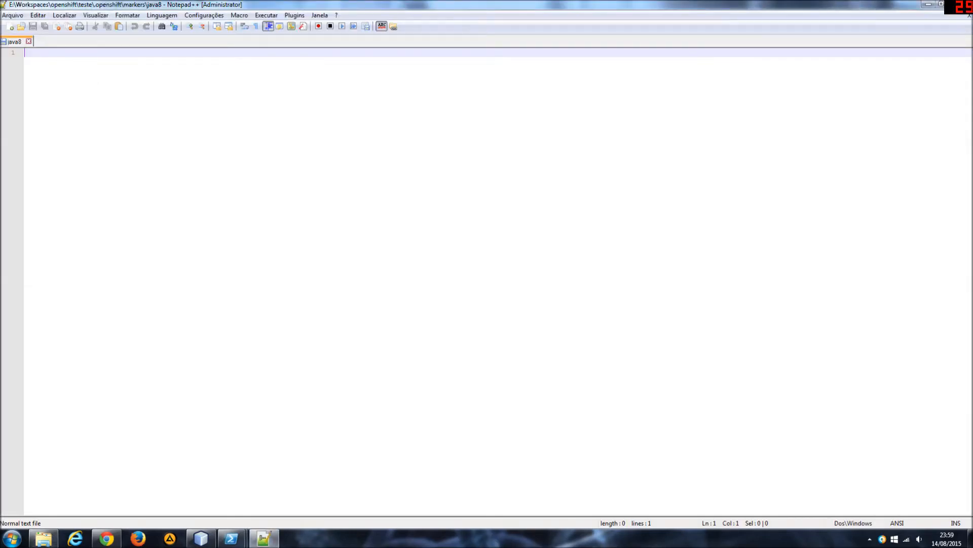
{"action": "key", "text": "alt+F4"}
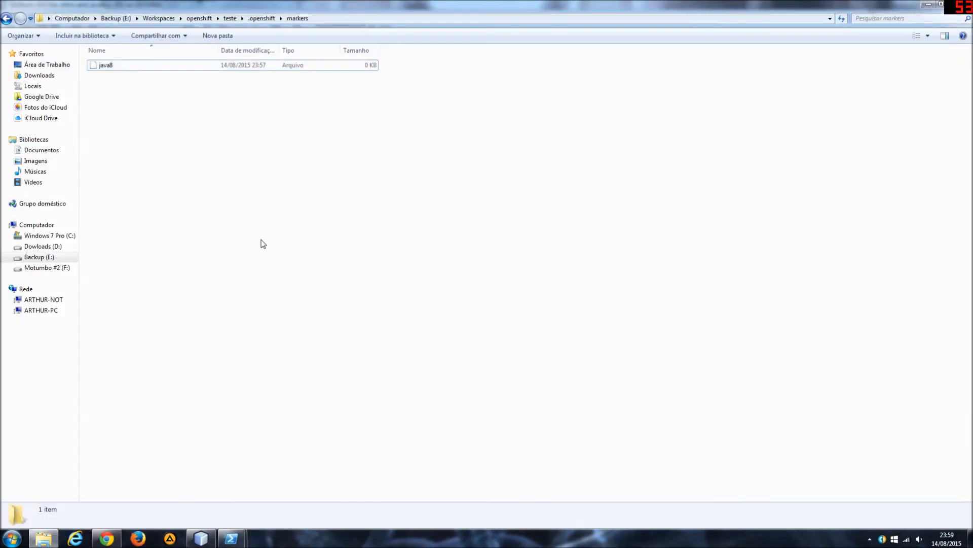
{"action": "key", "text": "BackSpace"}
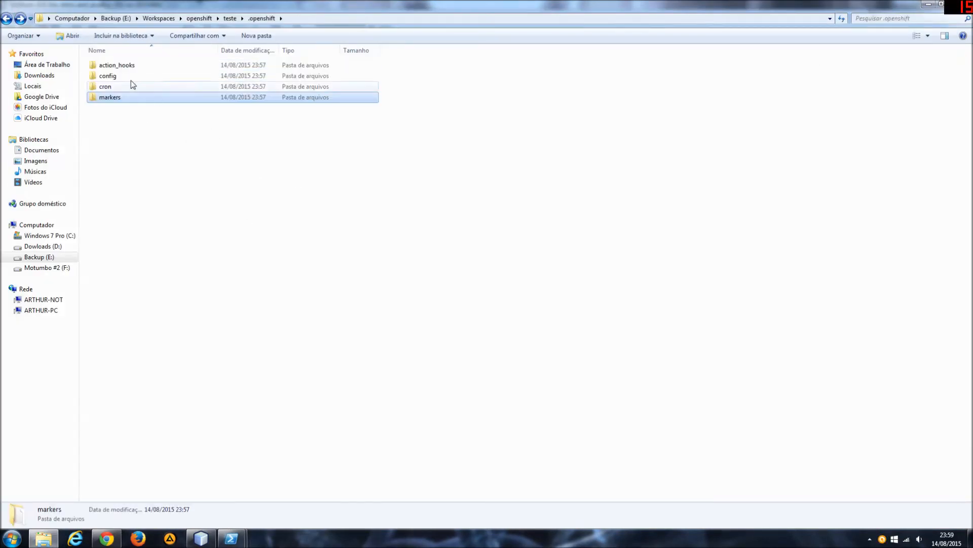
Examine the .openshift config folder, including its modules subfolder and the standalone XML file.
{"action": "double_click", "coordinate": [130, 77]}
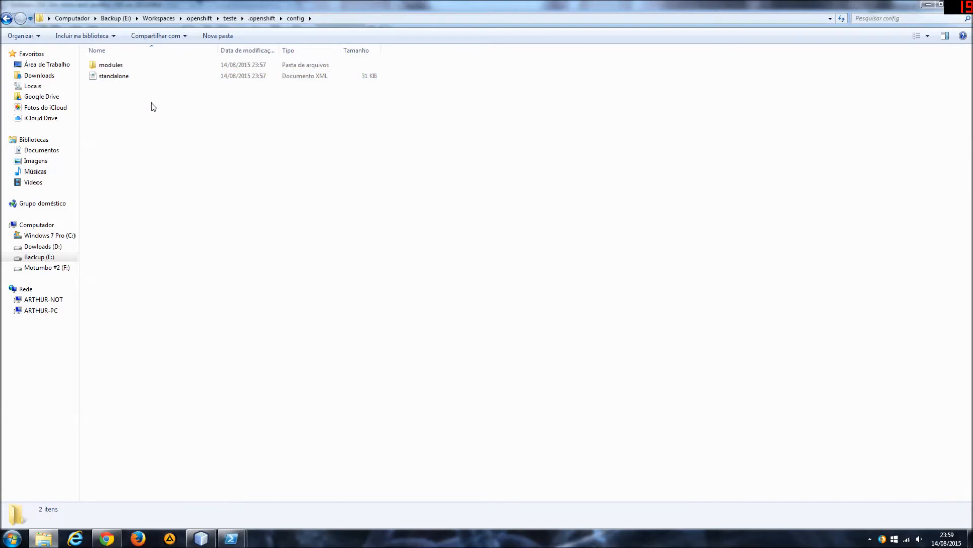
{"action": "double_click", "coordinate": [126, 63]}
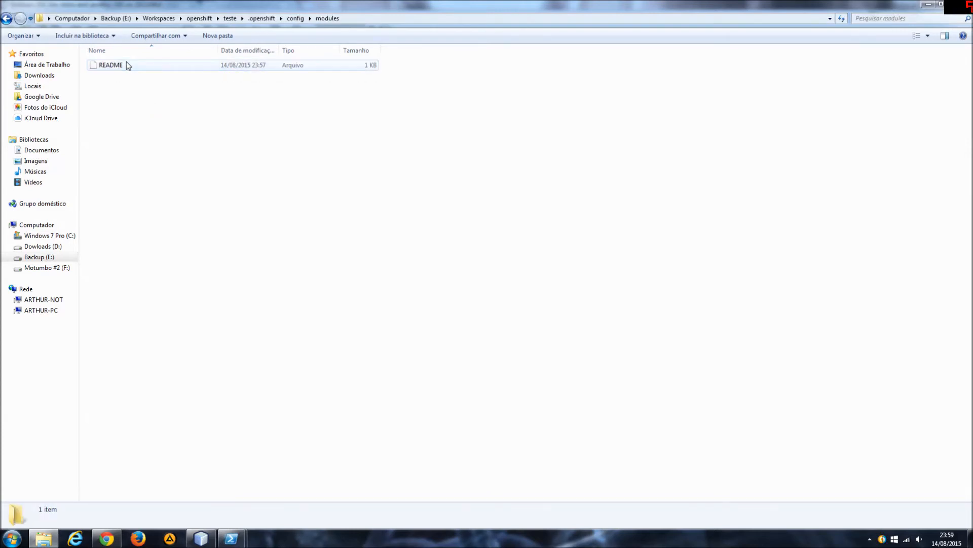
{"action": "key", "text": "BackSpace"}
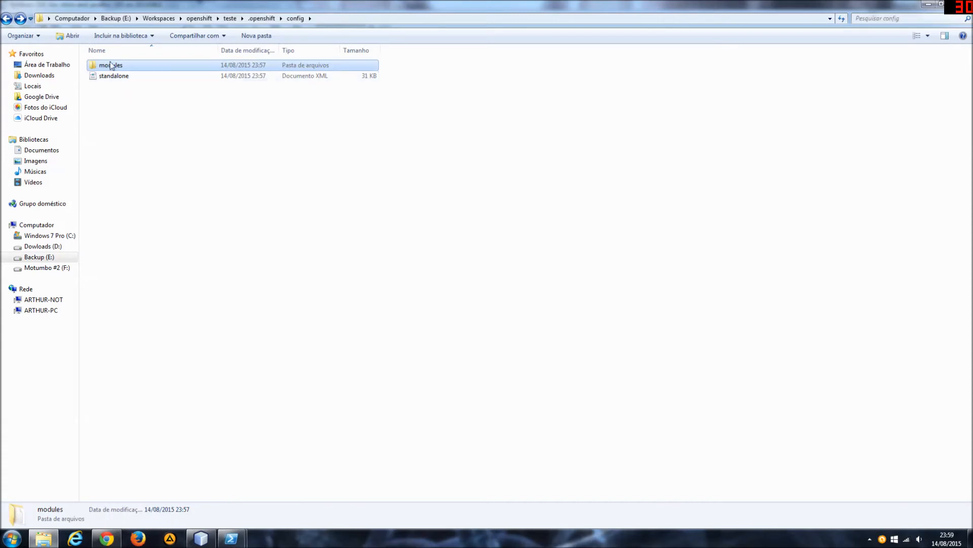
{"action": "double_click", "coordinate": [112, 65]}
{"action": "key", "text": "BackSpace"}
{"action": "left_click", "coordinate": [110, 79]}
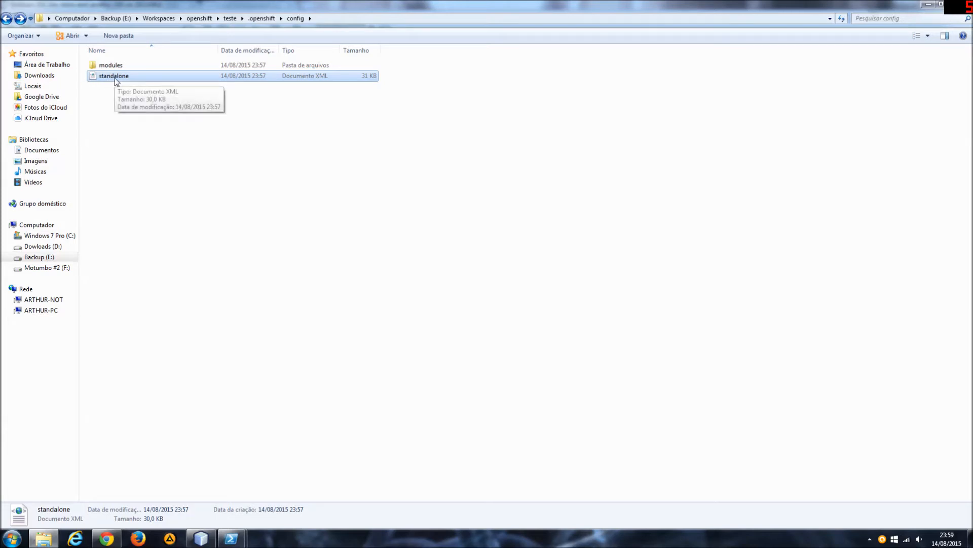
{"action": "left_click", "coordinate": [169, 167]}
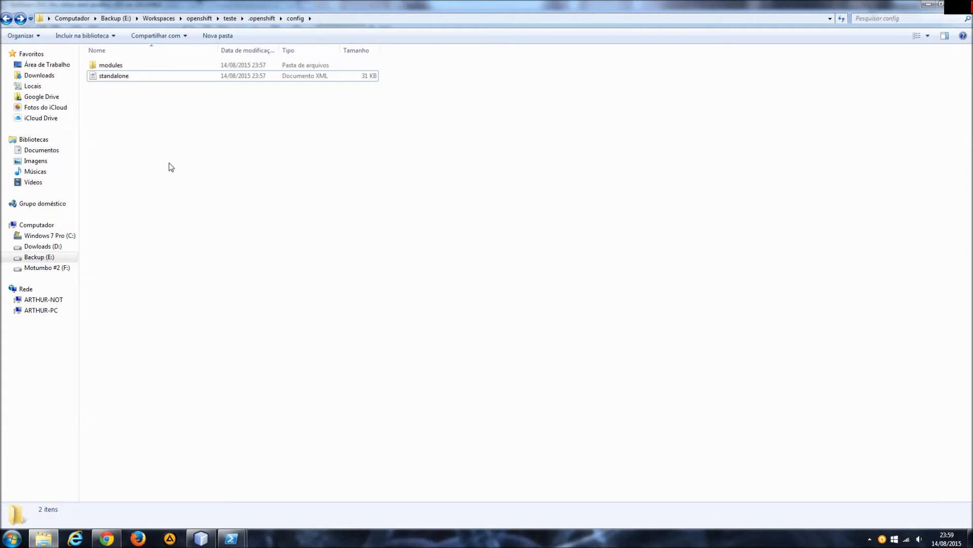
Switch to Chrome to view the WildFly console's JDBC datasources and return to the config folder in Explorer.
{"action": "left_click", "coordinate": [106, 539]}
{"action": "left_click", "coordinate": [291, 2]}
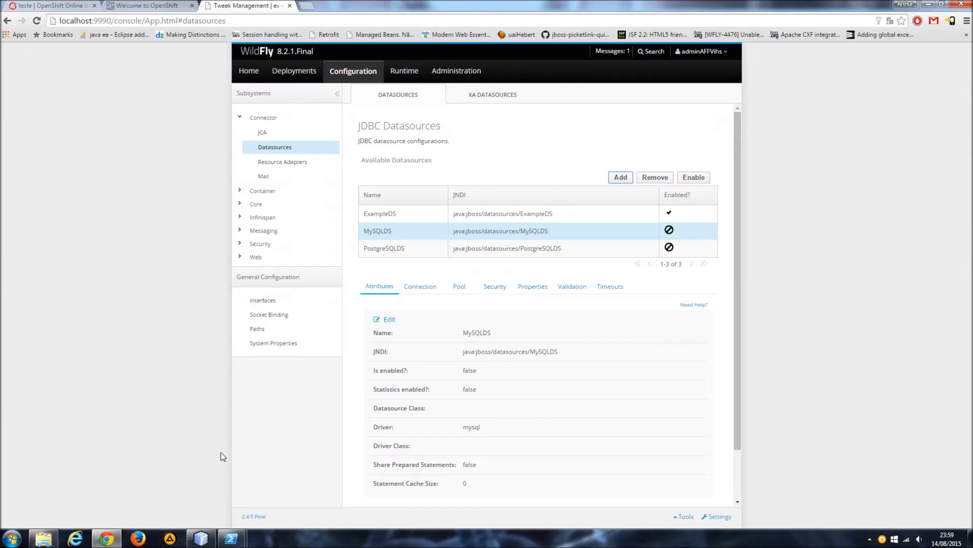
{"action": "left_click", "coordinate": [56, 533]}
{"action": "left_click", "coordinate": [127, 77]}
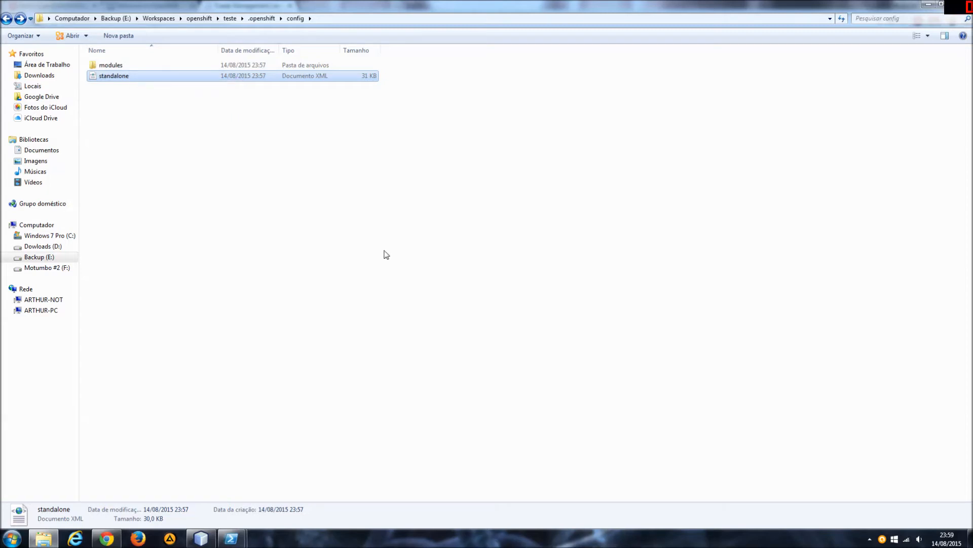
{"action": "left_click", "coordinate": [425, 224]}
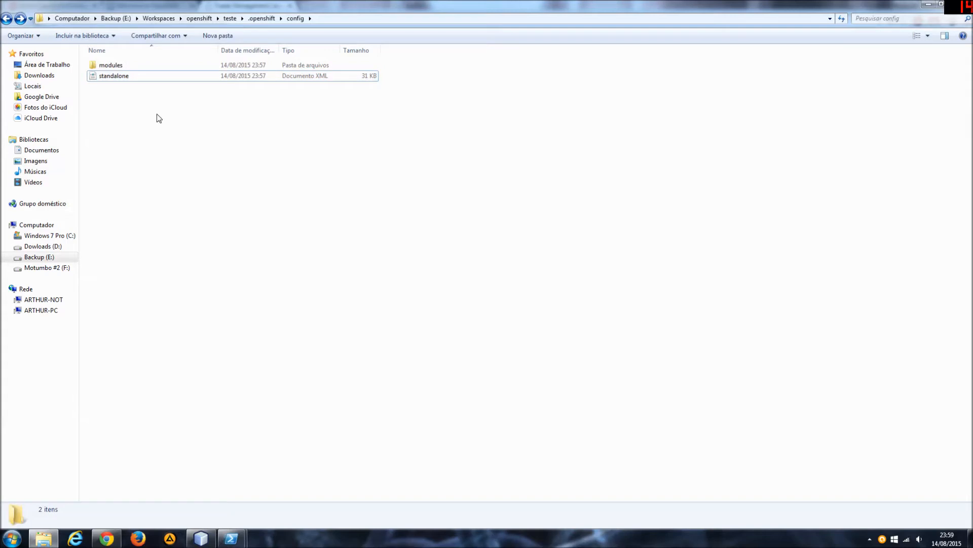
Open standalone.xml from the config folder in Notepad++ and find the text "mysql".
{"action": "left_click", "coordinate": [125, 77]}
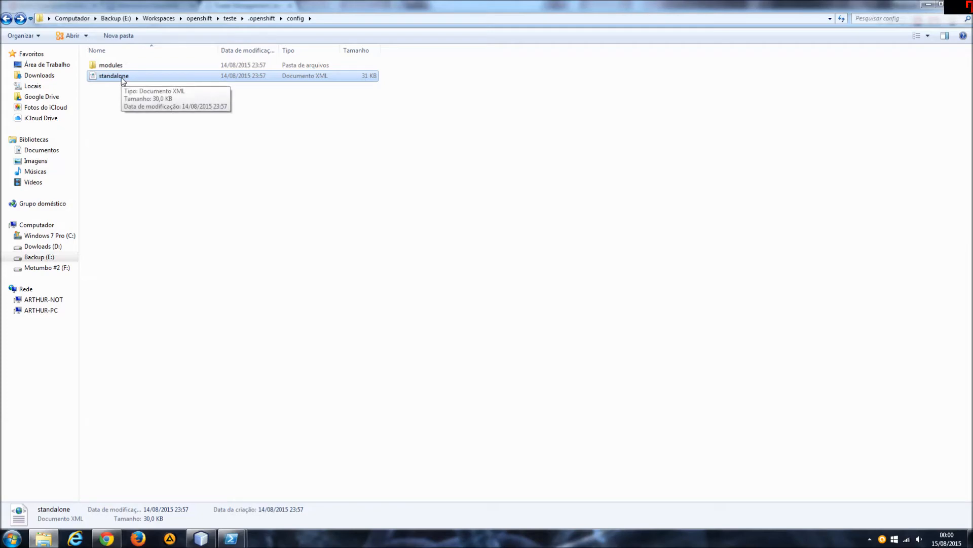
{"action": "right_click", "coordinate": [122, 79]}
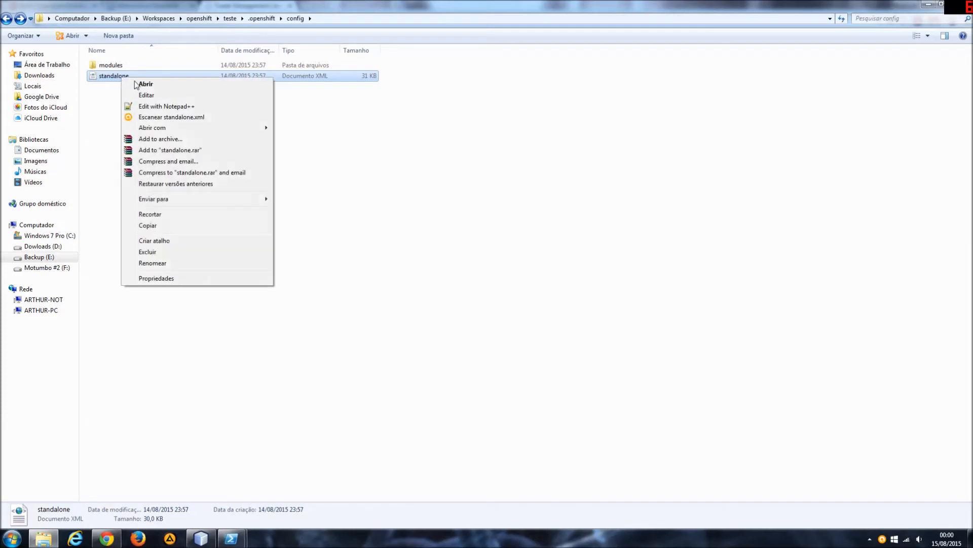
{"action": "left_click", "coordinate": [150, 108]}
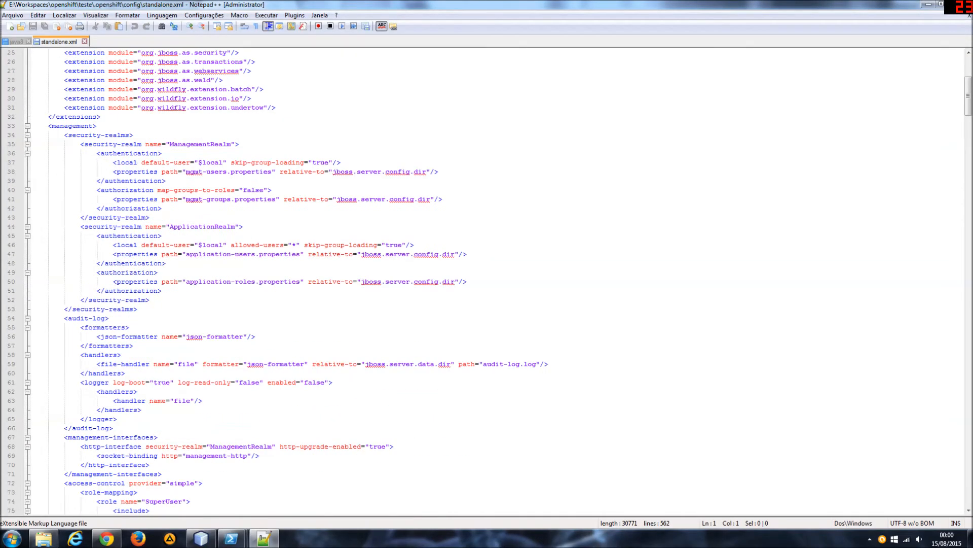
{"action": "left_click", "coordinate": [150, 218]}
{"action": "key", "text": "ctrl+f"}
{"action": "type", "text": "mysql"}
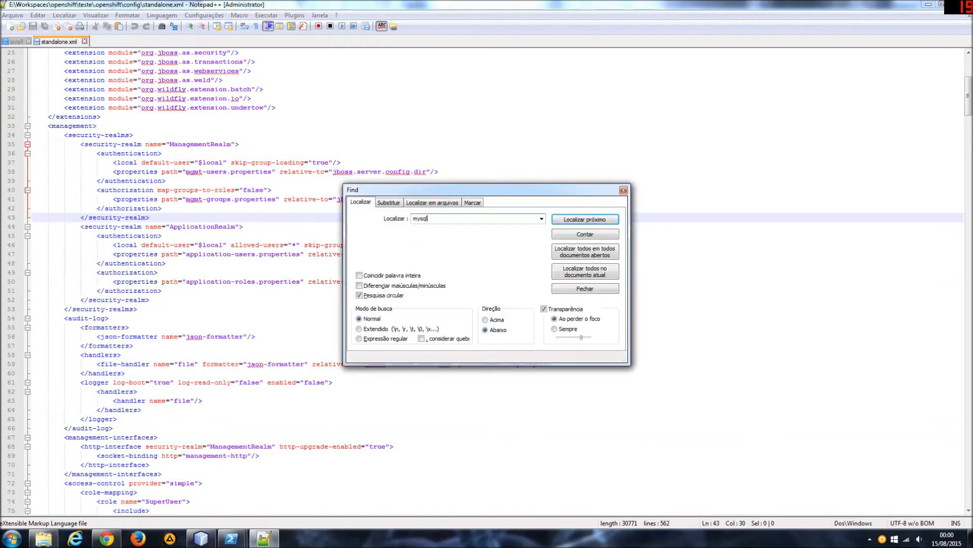
{"action": "key", "text": "Return"}
{"action": "key", "text": "Escape"}
Examine the MySQLDS datasource definition in standalone.xml, including its JNDI name and security section.
{"action": "left_click", "coordinate": [130, 282]}
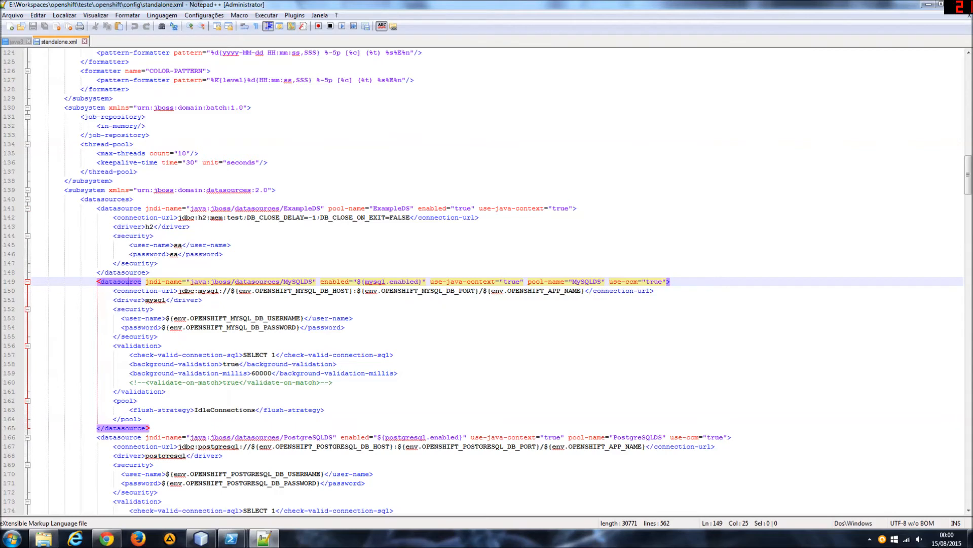
{"action": "double_click", "coordinate": [298, 282]}
{"action": "left_click", "coordinate": [159, 337]}
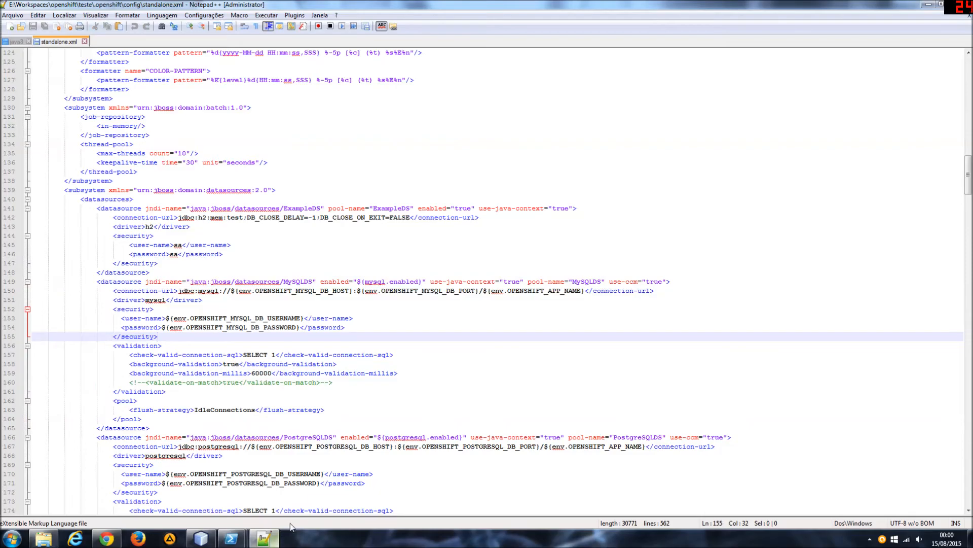
Open datasource.xml from the desktop in Notepad++ and copy its entire webBudgetDS datasource block.
{"action": "left_click", "coordinate": [971, 540]}
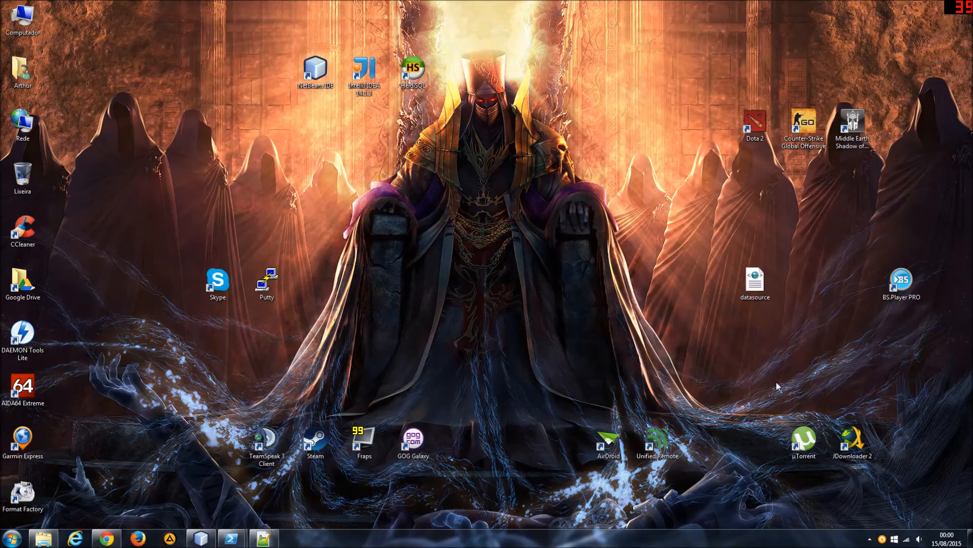
{"action": "right_click", "coordinate": [755, 279]}
{"action": "left_click", "coordinate": [790, 308]}
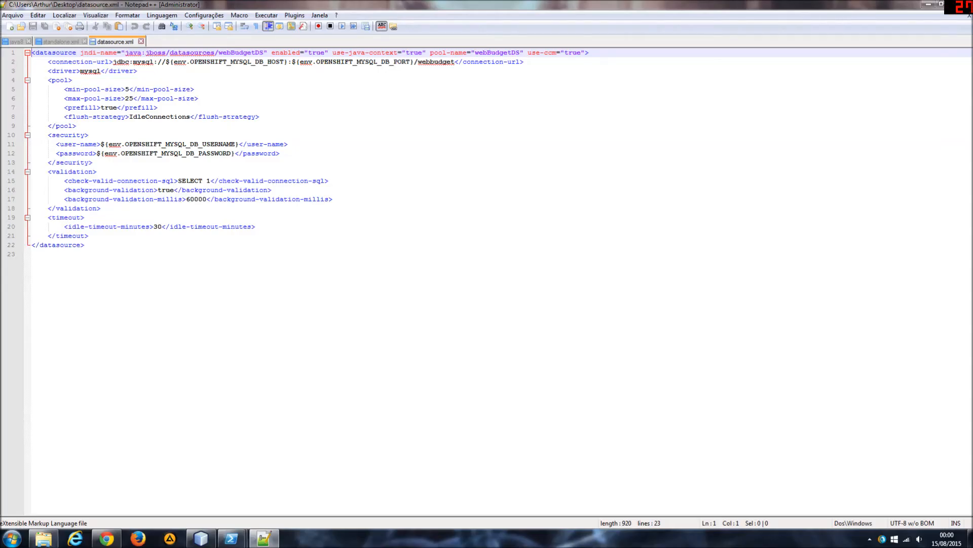
{"action": "left_click", "coordinate": [77, 245]}
{"action": "left_click_drag", "start_coordinate": [84, 245], "coordinate": [18, 54]}
{"action": "right_click", "coordinate": [51, 53]}
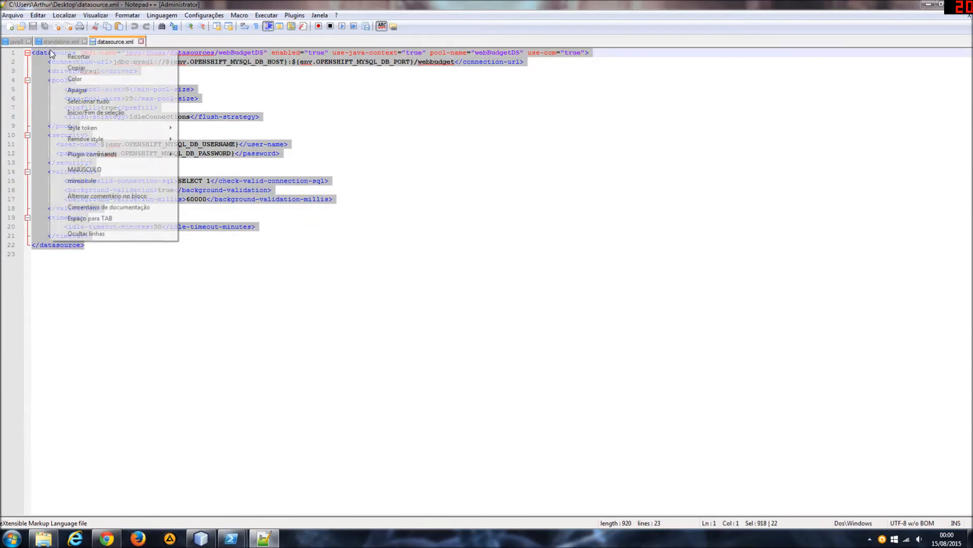
{"action": "left_click", "coordinate": [77, 68]}
Replace the whole MySQLDS datasource block in standalone.xml with the copied webBudgetDS datasource block.
{"action": "left_click", "coordinate": [58, 42]}
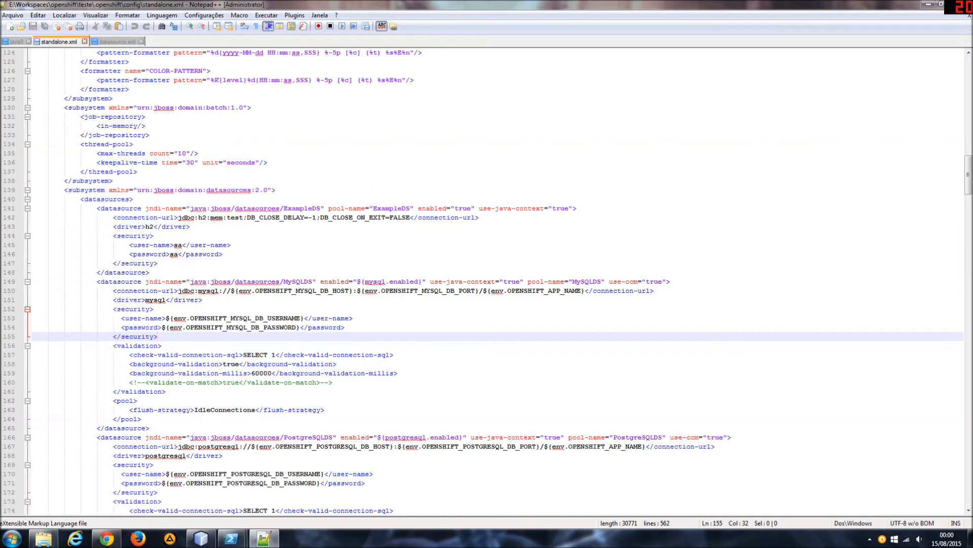
{"action": "left_click", "coordinate": [239, 217]}
{"action": "left_click", "coordinate": [125, 428]}
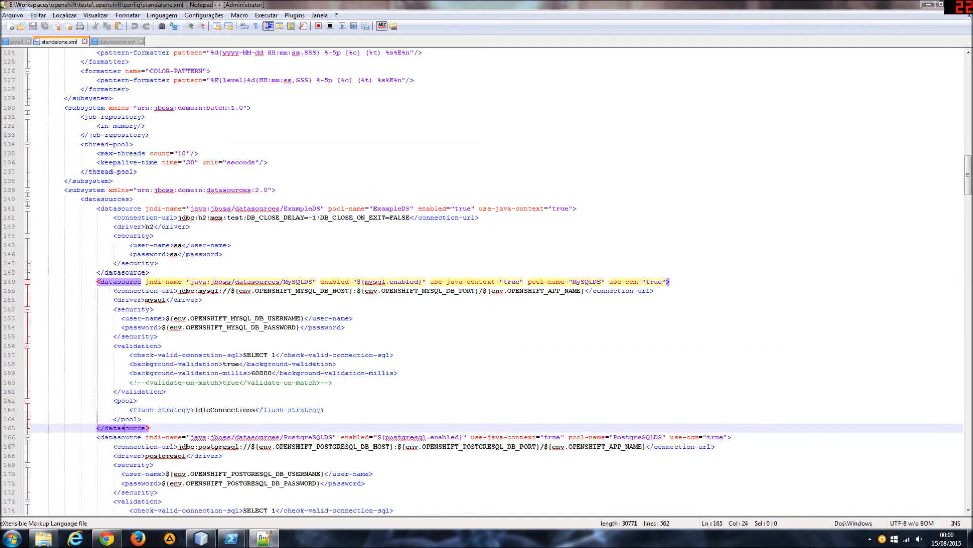
{"action": "left_click_drag", "start_coordinate": [97, 282], "coordinate": [149, 428]}
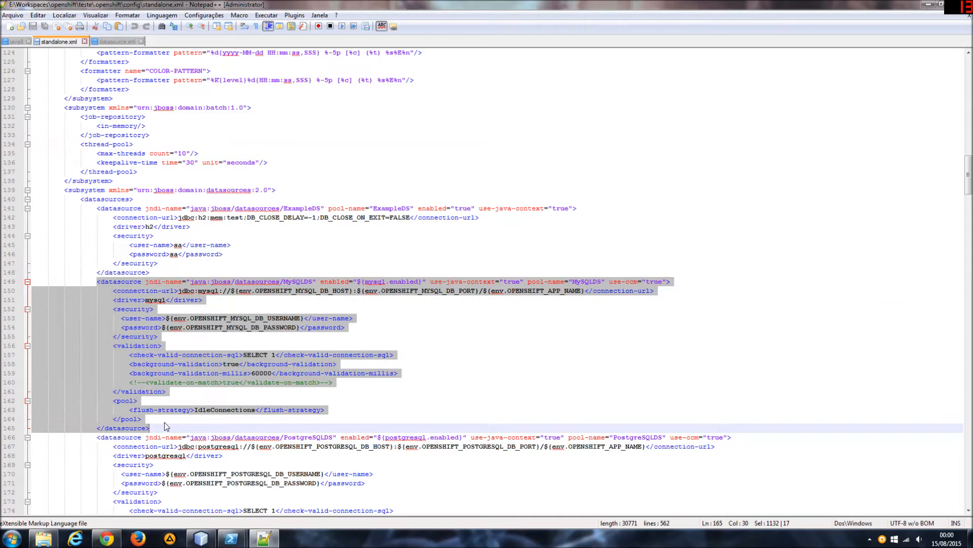
{"action": "key", "text": "ctrl+v"}
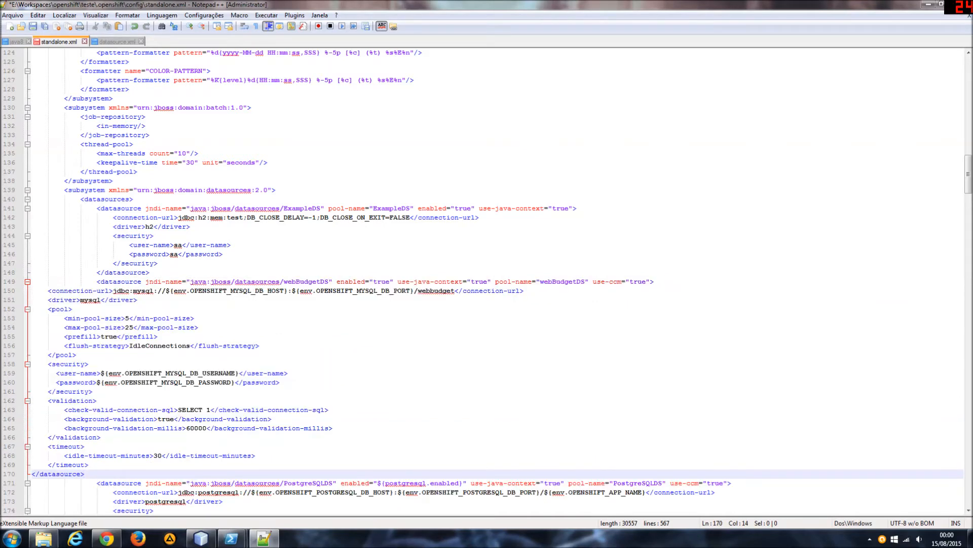
Indent the webBudgetDS block's lines from connection-url to the closing datasource tag by four levels.
{"action": "key", "text": "shift+Up"}
{"action": "key", "text": "shift+Up"}
{"action": "key", "text": "shift+Up"}
{"action": "key", "text": "shift+Up"}
{"action": "key", "text": "shift+Up"}
{"action": "key", "text": "shift+Up"}
{"action": "key", "text": "shift+Up"}
{"action": "key", "text": "shift+Up"}
{"action": "key", "text": "shift+Up"}
{"action": "key", "text": "shift+Up"}
{"action": "key", "text": "shift+Up"}
{"action": "key", "text": "shift+Up"}
{"action": "key", "text": "shift+Up"}
{"action": "key", "text": "shift+Up"}
{"action": "key", "text": "shift+Up"}
{"action": "key", "text": "shift+Up"}
{"action": "key", "text": "shift+Up"}
{"action": "key", "text": "shift+Up"}
{"action": "key", "text": "shift+Up"}
{"action": "key", "text": "shift+Up"}
{"action": "key", "text": "shift+Down"}
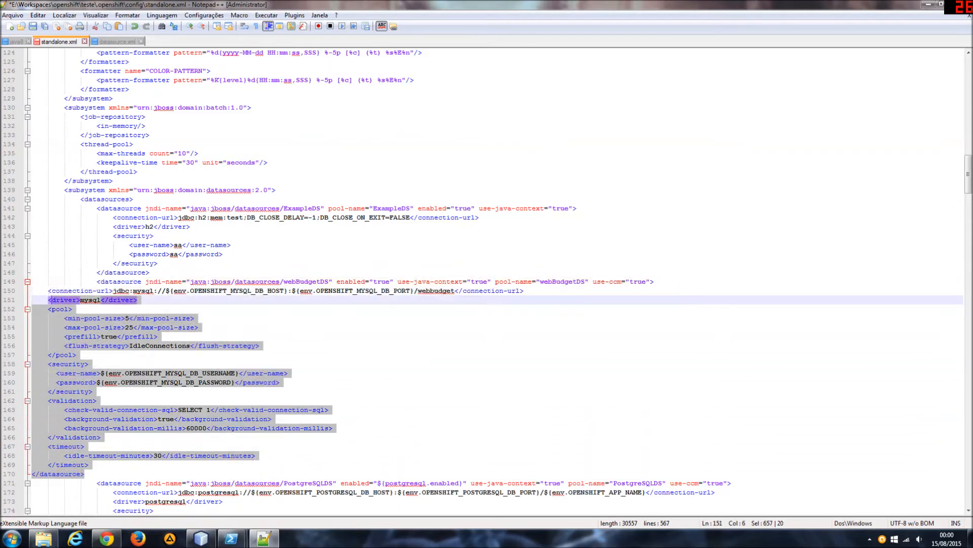
{"action": "key", "text": "shift+Home"}
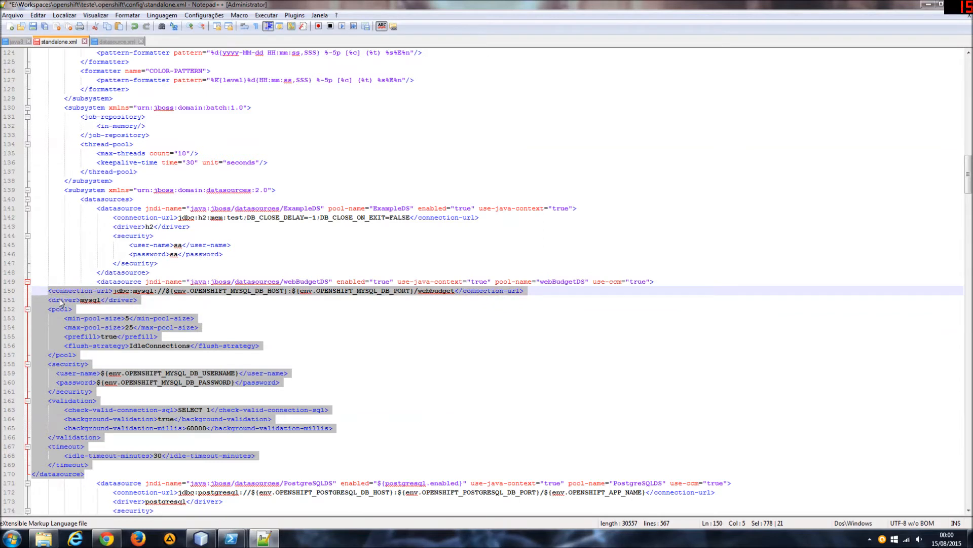
{"action": "key", "text": "Tab"}
{"action": "key", "text": "Tab"}
{"action": "key", "text": "Tab"}
{"action": "key", "text": "Tab"}
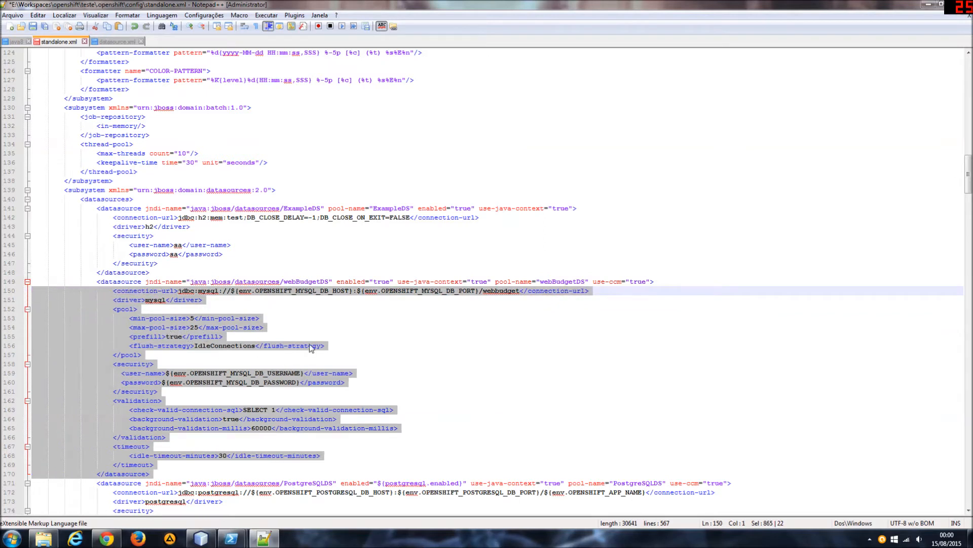
{"action": "left_click", "coordinate": [259, 318]}
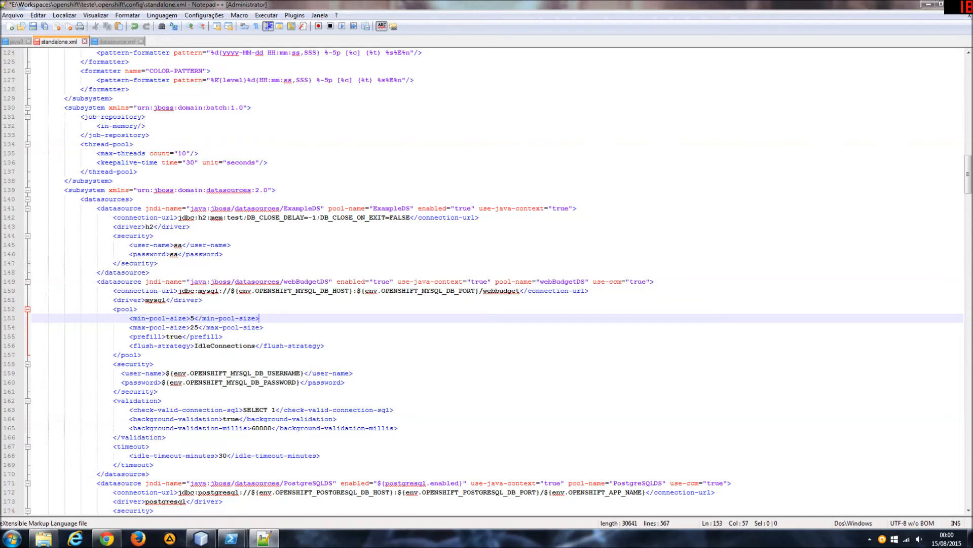
Examine the user-name and password environment variables in the webBudgetDS datasource's security section.
{"action": "double_click", "coordinate": [238, 373]}
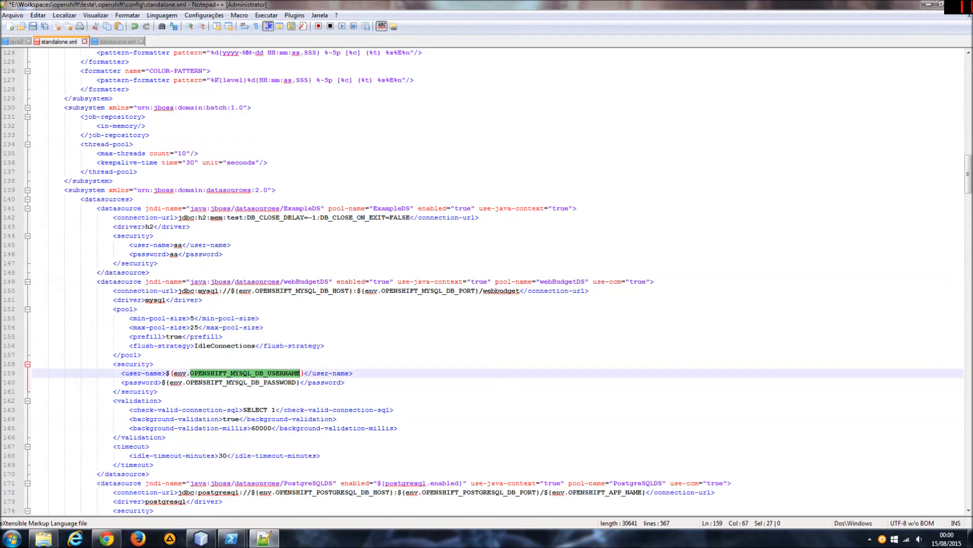
{"action": "left_click", "coordinate": [243, 383]}
{"action": "double_click", "coordinate": [243, 383]}
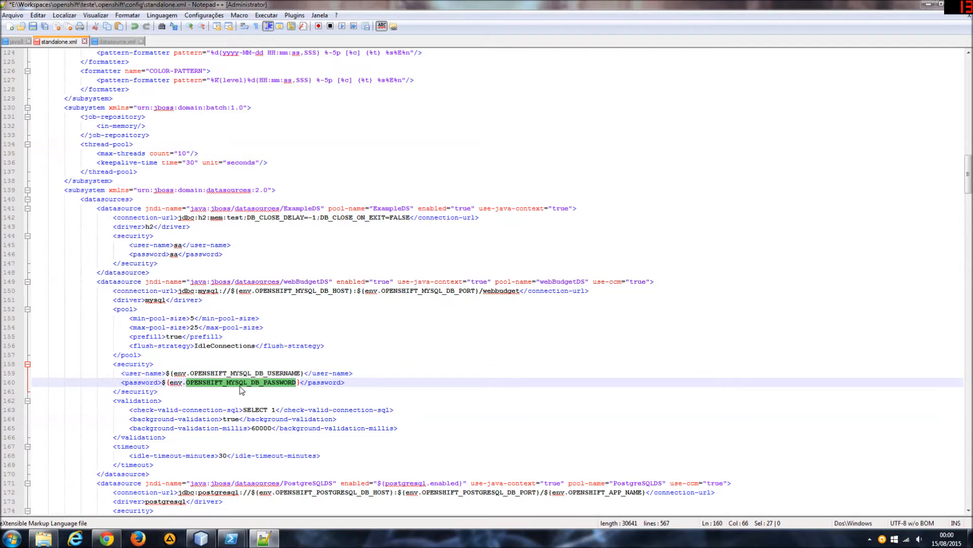
{"action": "double_click", "coordinate": [215, 375]}
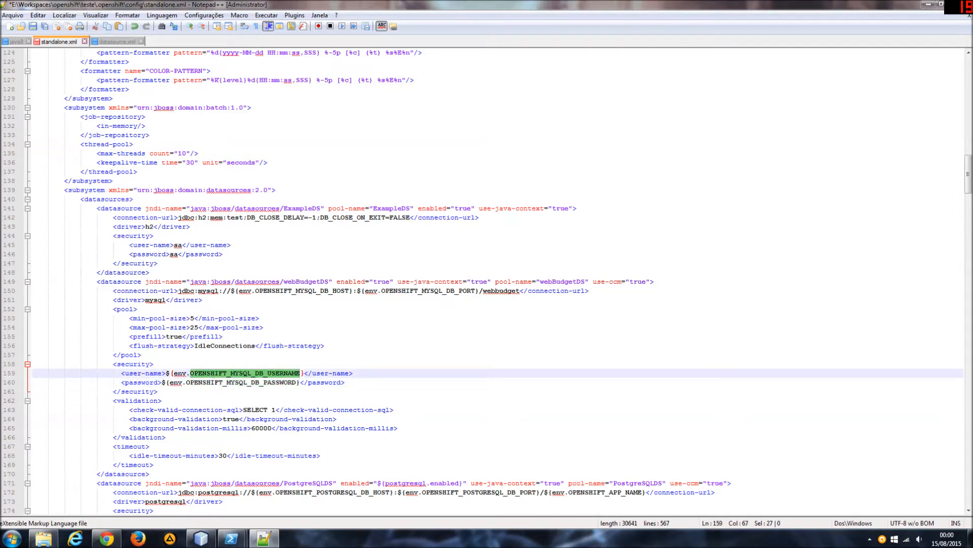
{"action": "left_click", "coordinate": [206, 383]}
{"action": "left_click", "coordinate": [206, 373]}
{"action": "double_click", "coordinate": [193, 373]}
{"action": "left_click", "coordinate": [203, 300]}
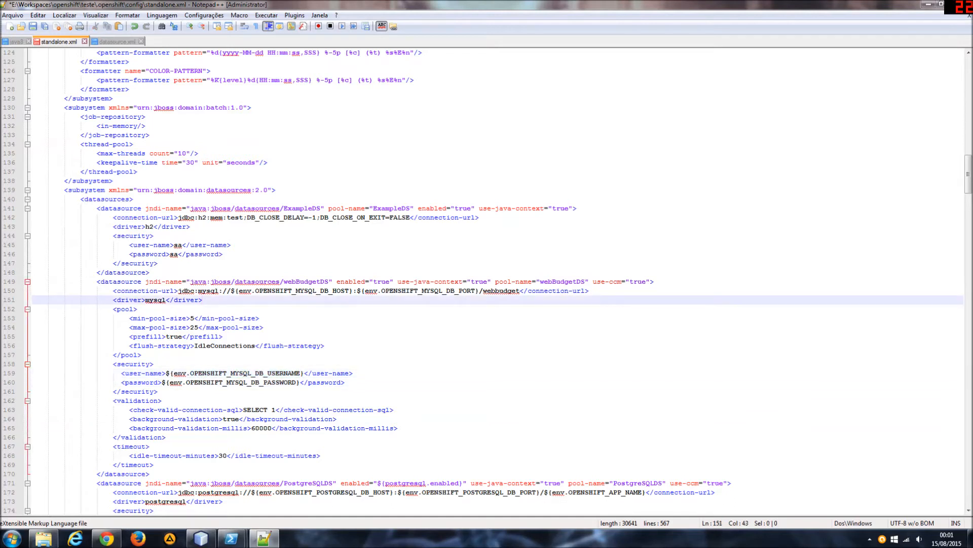
Copy the variable name OPENSHIFT_MYSQL_DB_HOST from the webBudgetDS connection URL.
{"action": "left_click_drag", "start_coordinate": [256, 292], "coordinate": [349, 294]}
{"action": "right_click", "coordinate": [334, 295]}
{"action": "left_click", "coordinate": [359, 307]}
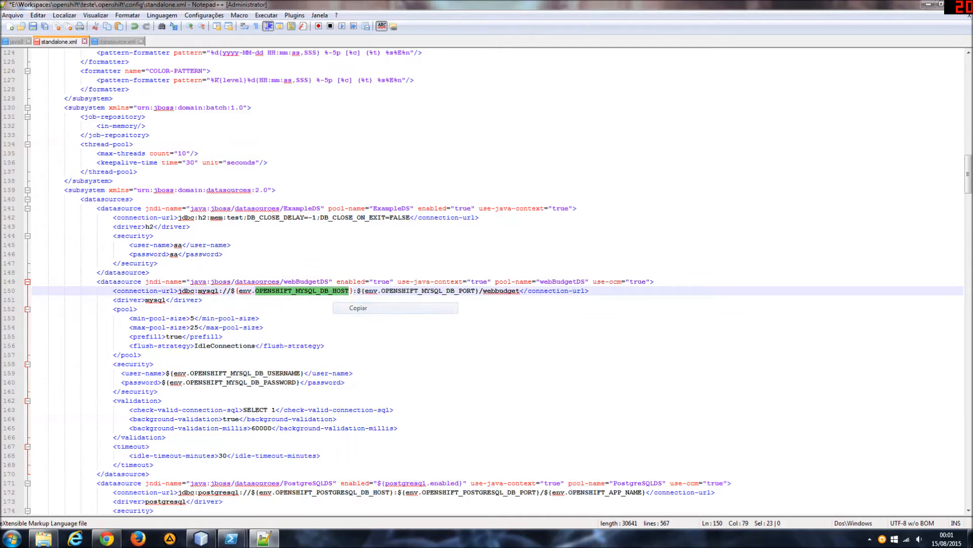
Switch to PowerShell and open an SSH session to the application with rhc ssh teste.
{"action": "left_click", "coordinate": [283, 482]}
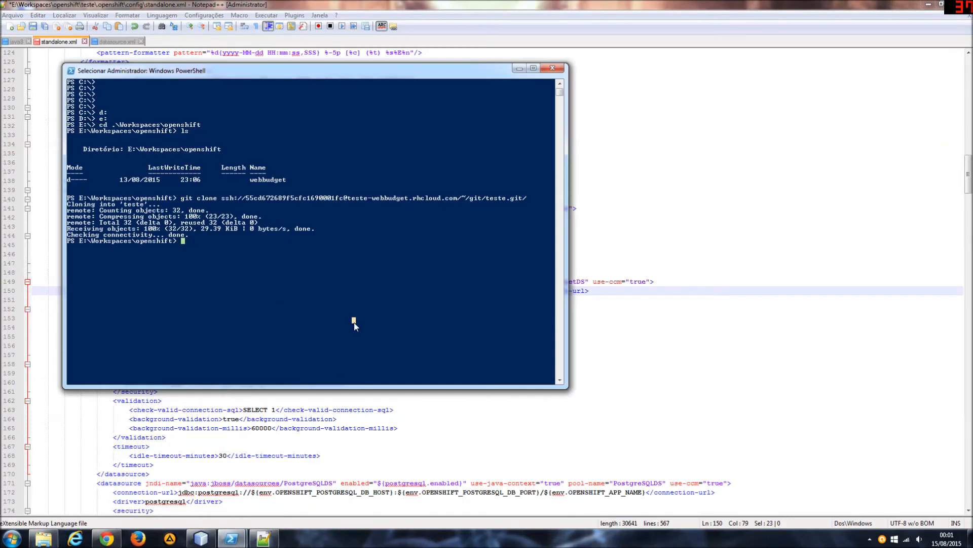
{"action": "key", "text": "Escape"}
{"action": "type", "text": "rhc ssh teste"}
{"action": "key", "text": "Return"}
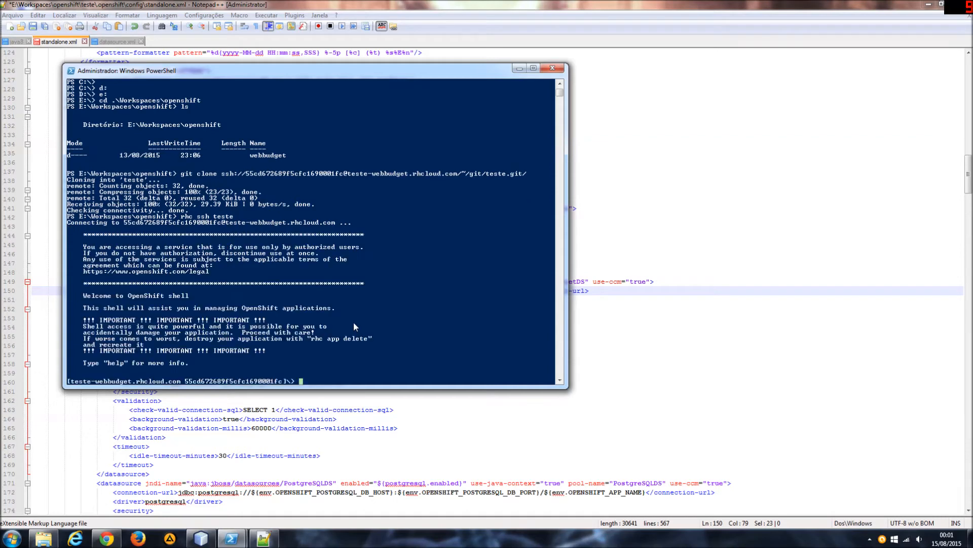
Print the value of $OPENSHIFT_MYSQL_DB_HOST with echo in the SSH session, using the copied variable name.
{"action": "type", "text": "echo"}
{"action": "right_click", "coordinate": [354, 326]}
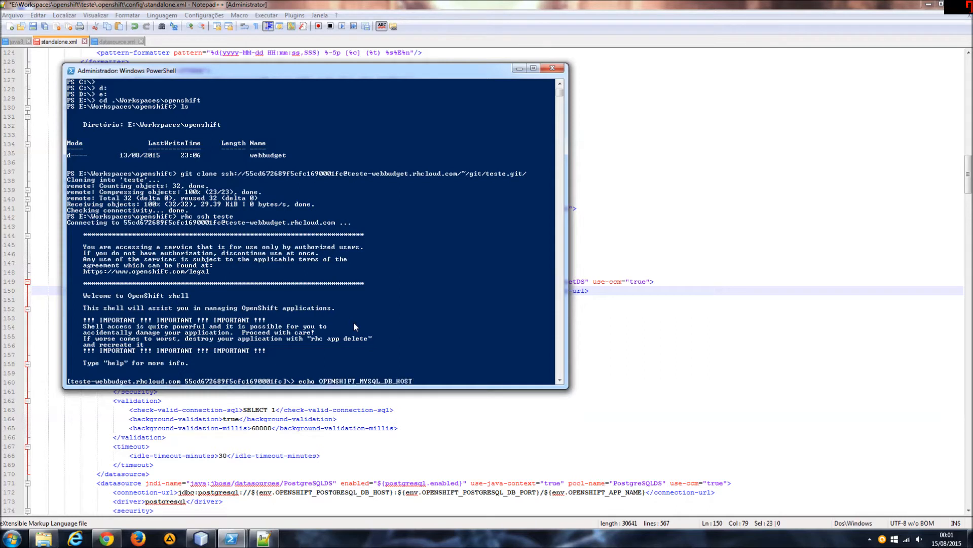
{"action": "key", "text": "Left"}
{"action": "key", "text": "Left"}
{"action": "key", "text": "Left"}
{"action": "key", "text": "Left"}
{"action": "key", "text": "Left"}
{"action": "key", "text": "Left"}
{"action": "key", "text": "Left"}
{"action": "key", "text": "Left"}
{"action": "key", "text": "Left"}
{"action": "key", "text": "Left"}
{"action": "key", "text": "Left"}
{"action": "key", "text": "Left"}
{"action": "key", "text": "Left"}
{"action": "key", "text": "Left"}
{"action": "key", "text": "Left"}
{"action": "key", "text": "Left"}
{"action": "key", "text": "Left"}
{"action": "key", "text": "Left"}
{"action": "key", "text": "Left"}
{"action": "key", "text": "Left"}
{"action": "key", "text": "Left"}
{"action": "key", "text": "Left"}
{"action": "key", "text": "Left"}
{"action": "type", "text": "$"}
{"action": "key", "text": "Return"}
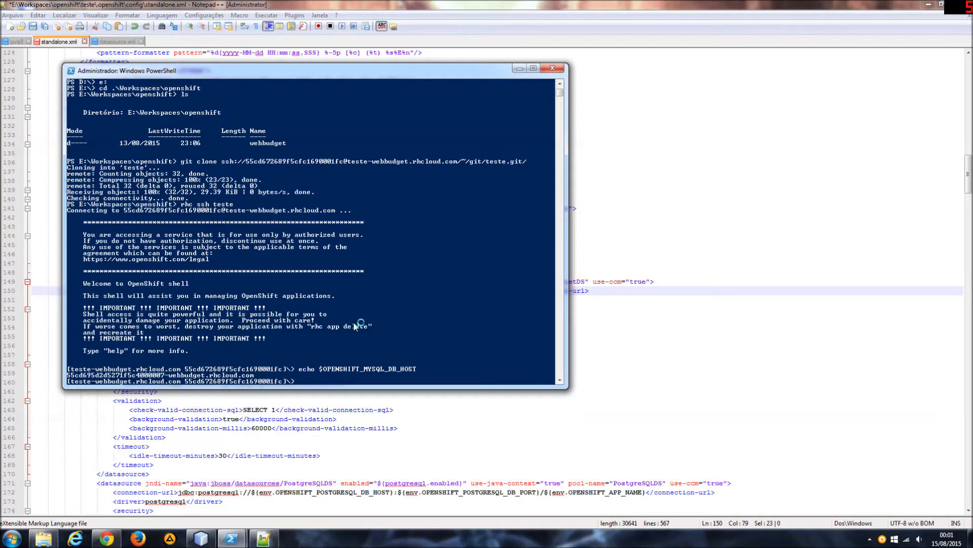
Return to standalone.xml in Notepad++ and examine the host variable and webbudget database name in the webBudgetDS connection URL.
{"action": "left_click", "coordinate": [659, 300]}
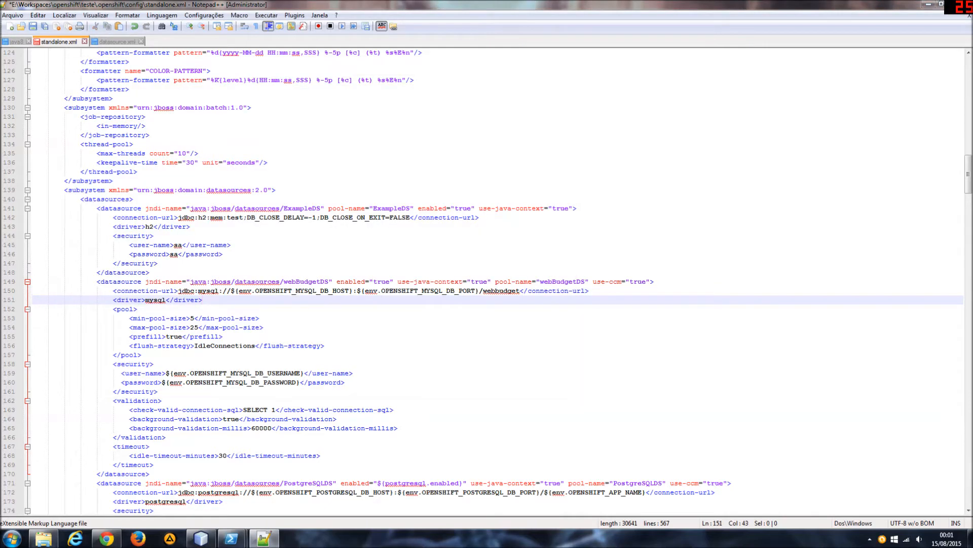
{"action": "left_click", "coordinate": [121, 282]}
{"action": "left_click", "coordinate": [203, 300]}
{"action": "double_click", "coordinate": [302, 290]}
{"action": "left_click", "coordinate": [138, 309]}
{"action": "double_click", "coordinate": [494, 291]}
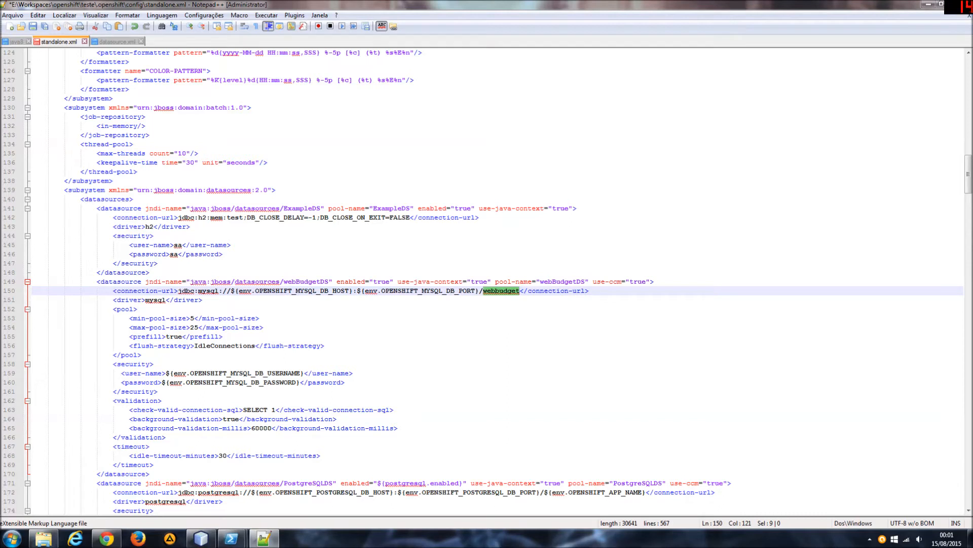
{"action": "left_click", "coordinate": [329, 291]}
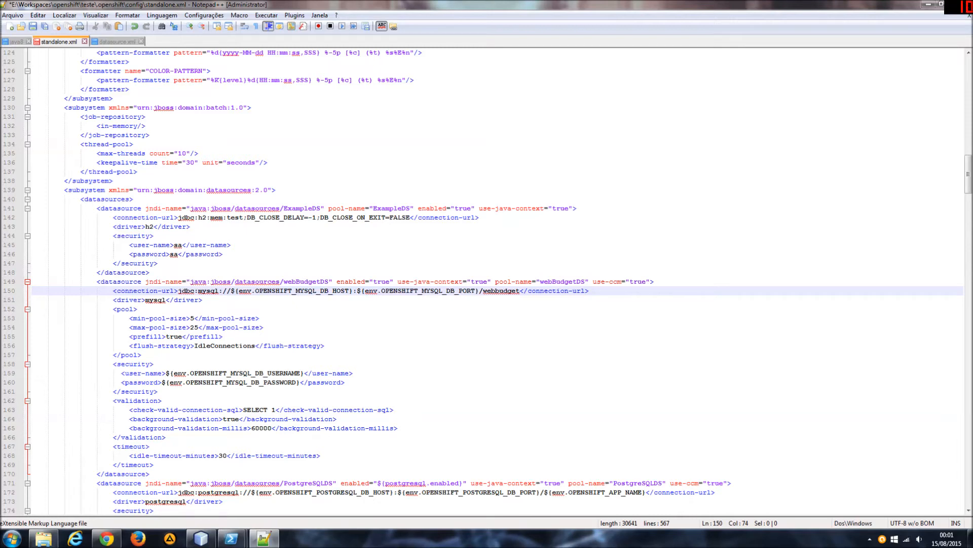
Switch back to the SSH session in PowerShell and clear its screen.
{"action": "key", "text": "alt+Tab"}
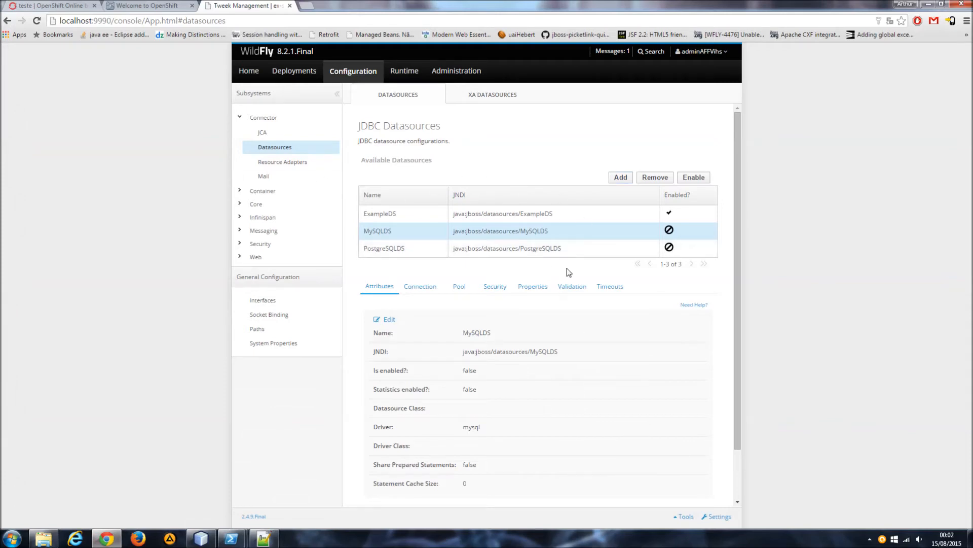
{"action": "mouse_move", "coordinate": [231, 538]}
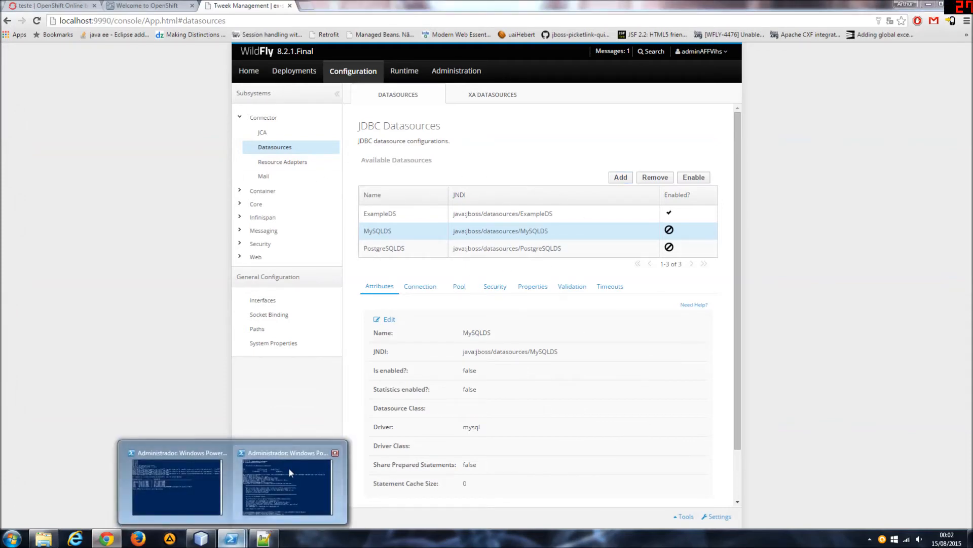
{"action": "left_click", "coordinate": [289, 468]}
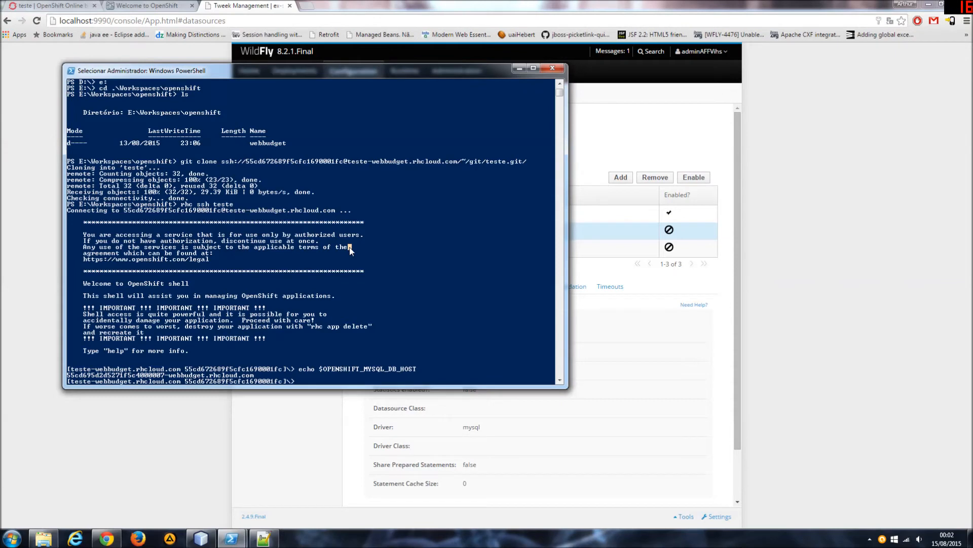
{"action": "type", "text": "cls"}
{"action": "key", "text": "Return"}
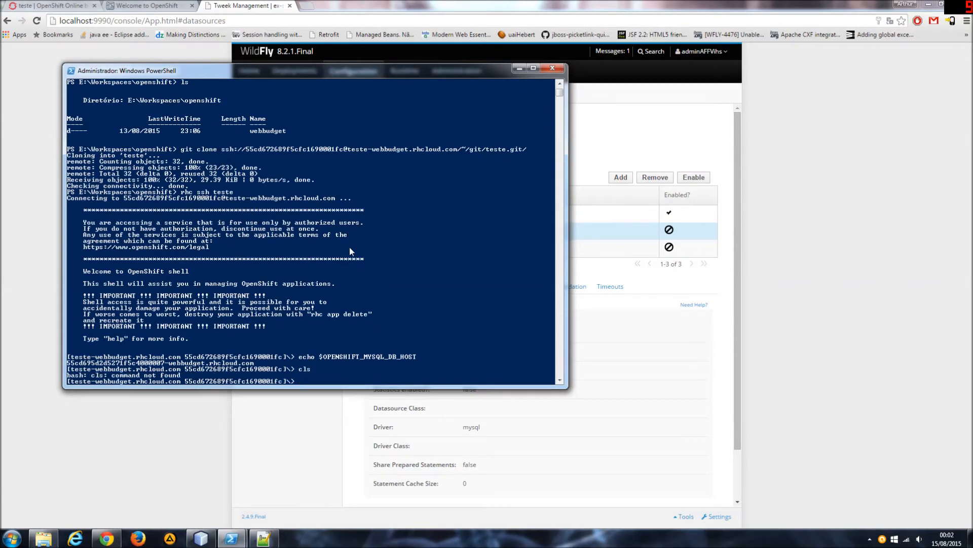
{"action": "key", "text": "ctrl+l"}
{"action": "key", "text": "Return"}
{"action": "key", "text": "Return"}
{"action": "key", "text": "Return"}
{"action": "key", "text": "Return"}
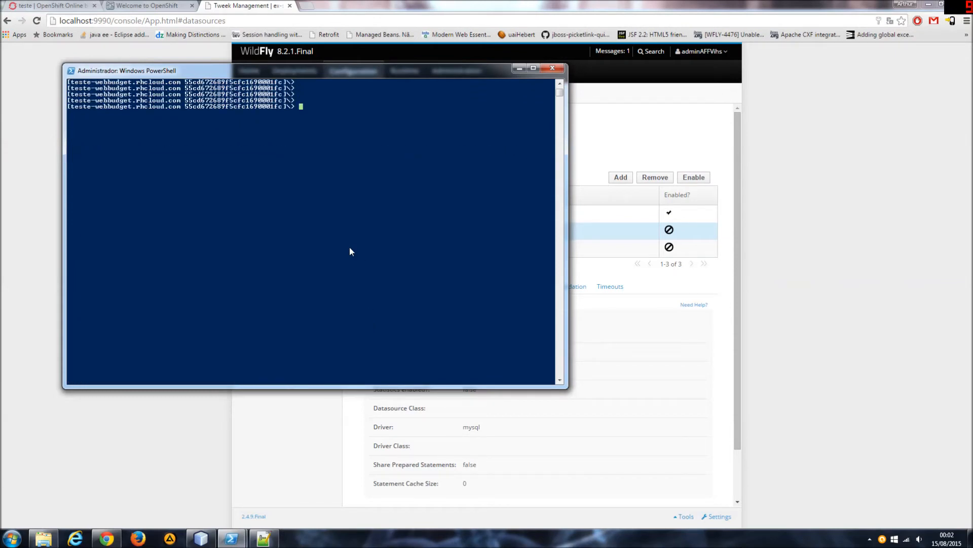
Open the server's wildfly/standalone/configuration/standalone.xml in vim.
{"action": "type", "text": "vim wil"}
{"action": "key", "text": "Tab"}
{"action": "type", "text": "s"}
{"action": "key", "text": "Tab"}
{"action": "type", "text": "con"}
{"action": "key", "text": "Tab"}
{"action": "type", "text": "standalone"}
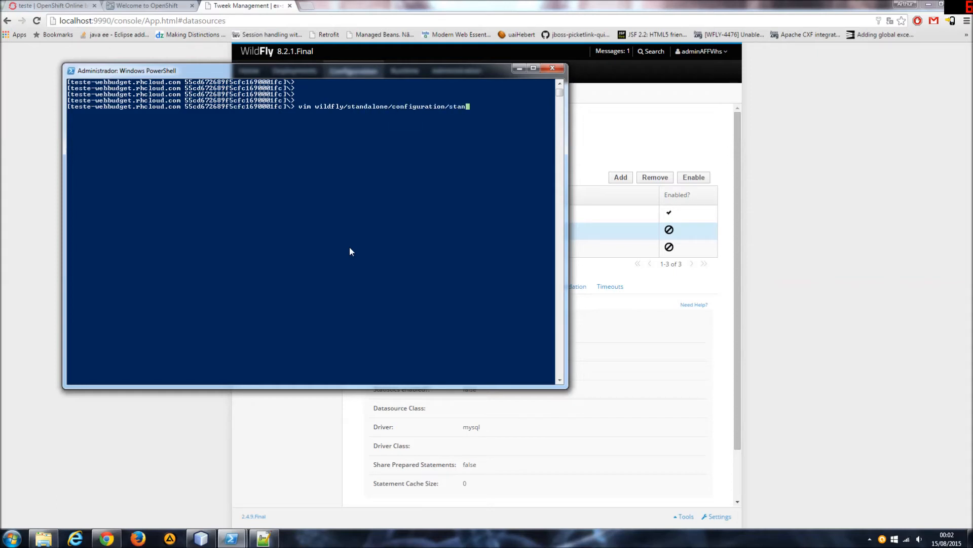
{"action": "type", "text": ".xmk"}
{"action": "key", "text": "Return"}
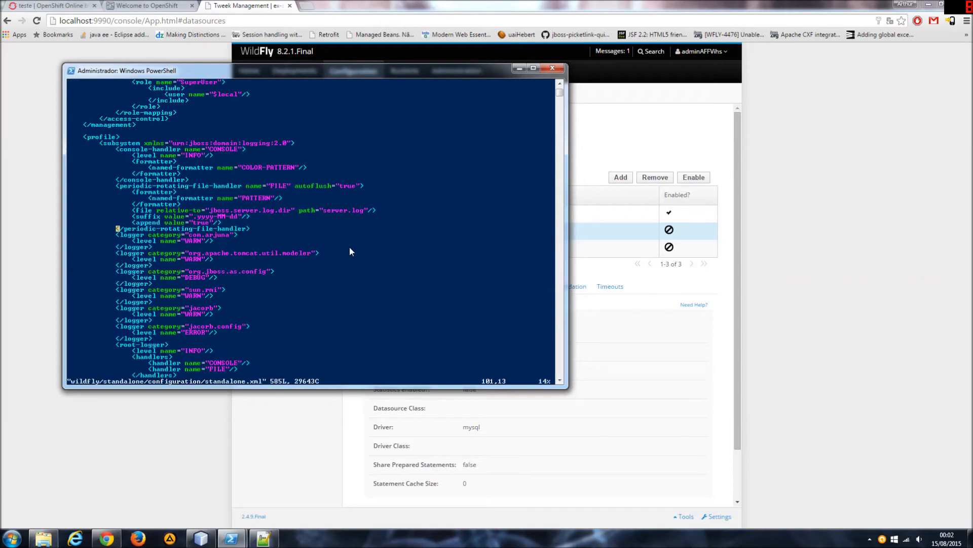
Find the datasources subsystem in the server's standalone.xml and examine its ExampleDS, MySQLDS and PostgreSQLDS definitions.
{"action": "key", "text": "Down"}
{"action": "key", "text": "Down"}
{"action": "key", "text": "Down"}
{"action": "key", "text": "Down"}
{"action": "key", "text": "Down"}
{"action": "key", "text": "Down"}
{"action": "key", "text": "Down"}
{"action": "key", "text": "Down"}
{"action": "key", "text": "Down"}
{"action": "key", "text": "Down"}
{"action": "key", "text": "Down"}
{"action": "key", "text": "Down"}
{"action": "key", "text": "Down"}
{"action": "key", "text": "Down"}
{"action": "key", "text": "Down"}
{"action": "key", "text": "Down"}
{"action": "key", "text": "Down"}
{"action": "key", "text": "Down"}
{"action": "key", "text": "Down"}
{"action": "key", "text": "Down"}
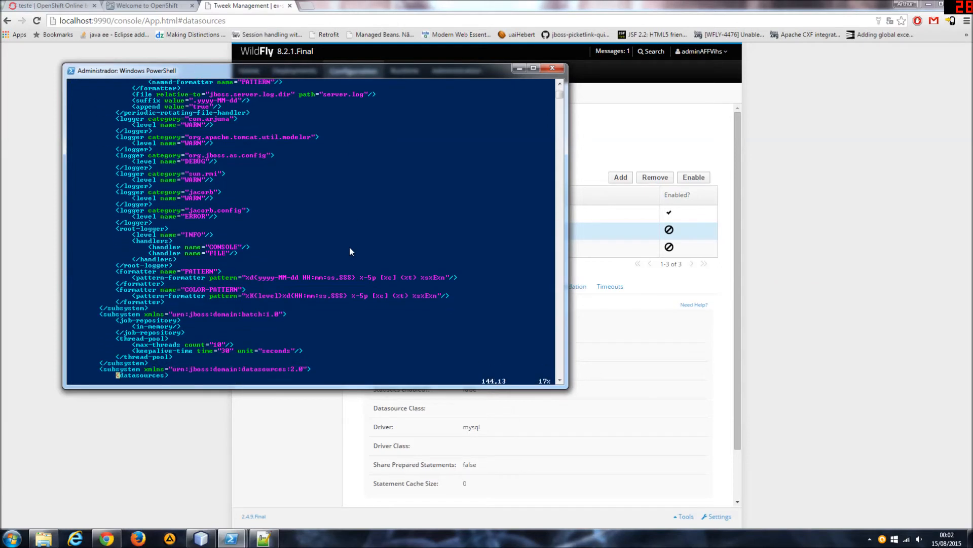
{"action": "key", "text": "Down"}
{"action": "key", "text": "Down"}
{"action": "key", "text": "Down"}
{"action": "key", "text": "Down"}
{"action": "key", "text": "Down"}
{"action": "key", "text": "Down"}
{"action": "key", "text": "Down"}
{"action": "key", "text": "Down"}
{"action": "key", "text": "Down"}
{"action": "key", "text": "Down"}
{"action": "key", "text": "Down"}
{"action": "key", "text": "Down"}
{"action": "key", "text": "Down"}
{"action": "key", "text": "Down"}
{"action": "key", "text": "Down"}
{"action": "key", "text": "Down"}
{"action": "key", "text": "Down"}
{"action": "key", "text": "Down"}
{"action": "key", "text": "Down"}
{"action": "key", "text": "Down"}
{"action": "key", "text": "Up"}
{"action": "key", "text": "Up"}
{"action": "key", "text": "Up"}
{"action": "key", "text": "Up"}
{"action": "key", "text": "Up"}
{"action": "key", "text": "Up"}
{"action": "key", "text": "Up"}
{"action": "key", "text": "Up"}
{"action": "key", "text": "Up"}
{"action": "key", "text": "Up"}
{"action": "key", "text": "Up"}
{"action": "key", "text": "Up"}
{"action": "key", "text": "Up"}
{"action": "key", "text": "Up"}
{"action": "key", "text": "Up"}
{"action": "key", "text": "Up"}
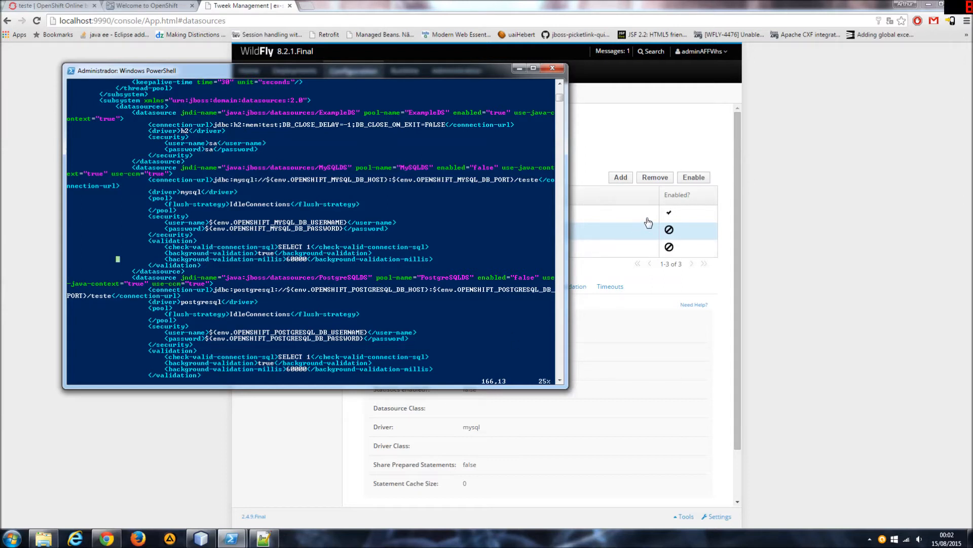
Highlight the entire MySQLDS datasource block in vim and compare it with the webBudgetDS block in Notepad++.
{"action": "left_click", "coordinate": [163, 169]}
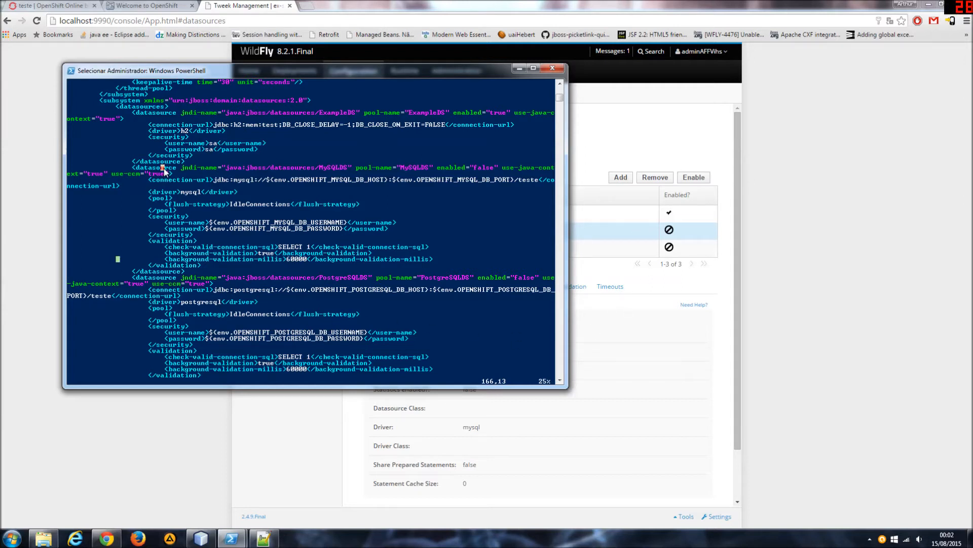
{"action": "left_click", "coordinate": [141, 169]}
{"action": "left_click_drag", "start_coordinate": [131, 169], "coordinate": [207, 273]}
{"action": "left_click", "coordinate": [110, 173]}
{"action": "left_click_drag", "start_coordinate": [69, 168], "coordinate": [553, 273]}
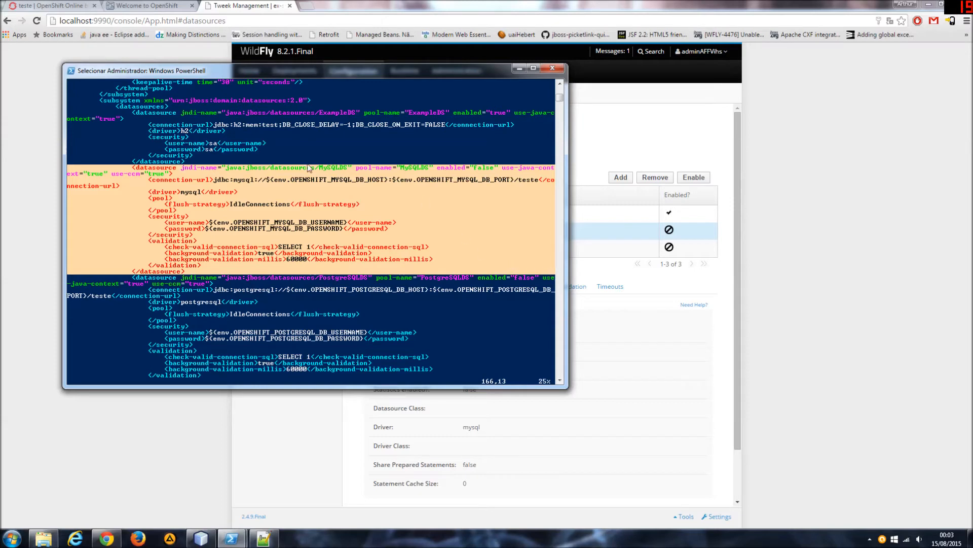
{"action": "left_click", "coordinate": [271, 541]}
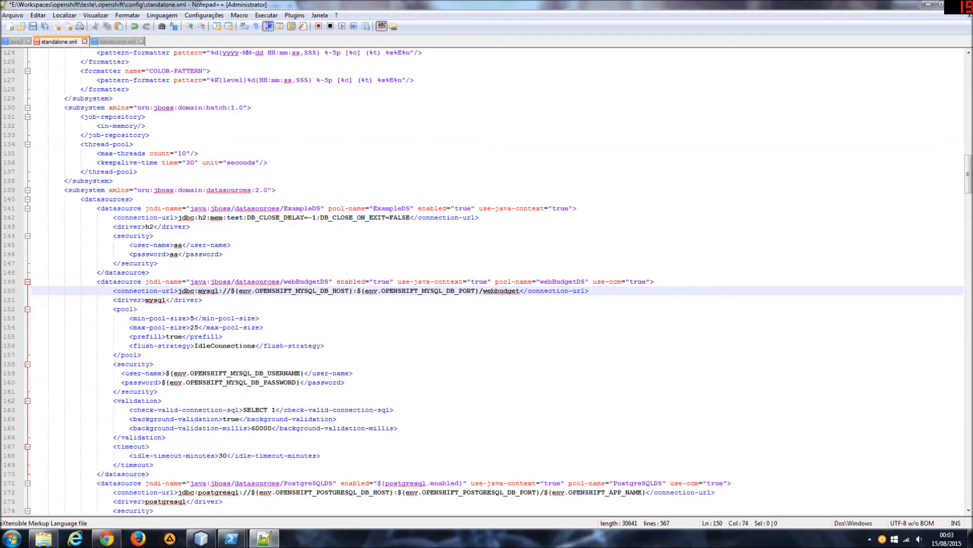
{"action": "left_click", "coordinate": [265, 539]}
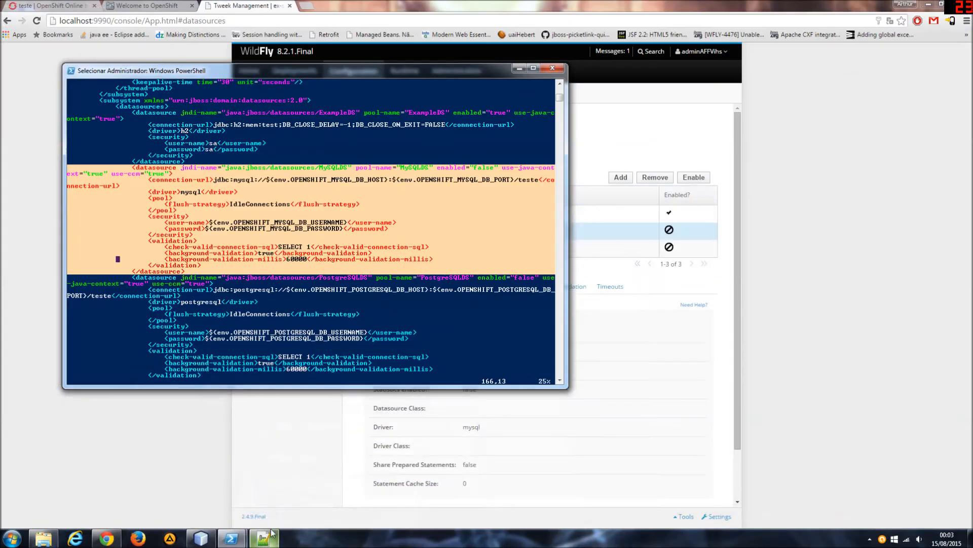
{"action": "left_click", "coordinate": [455, 301]}
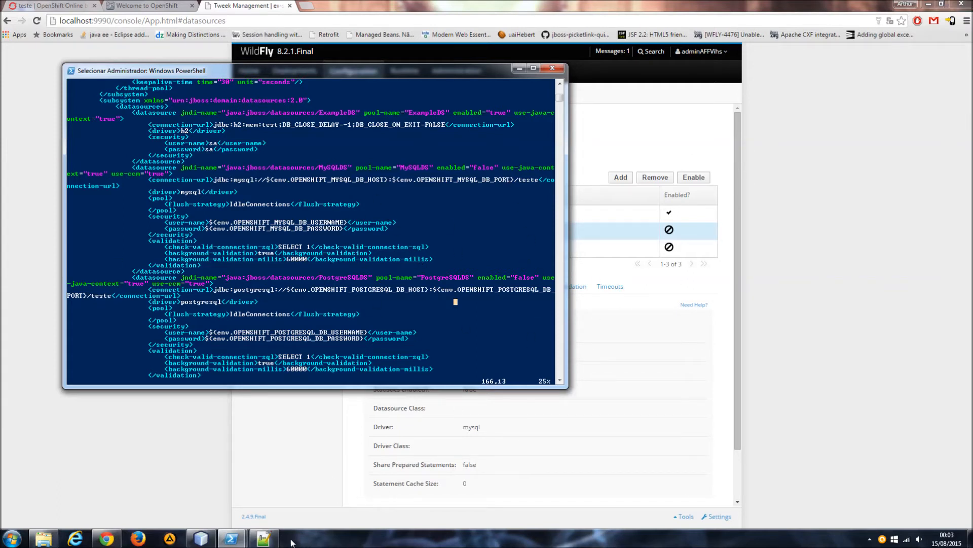
Save the local standalone.xml in Notepad++ and close the editor with all its open files.
{"action": "left_click", "coordinate": [264, 539]}
{"action": "left_click", "coordinate": [151, 272]}
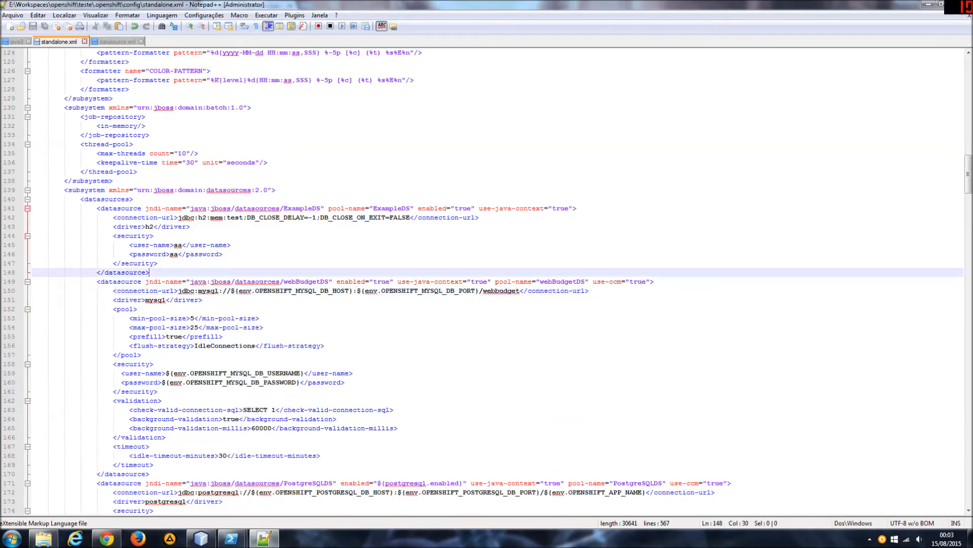
{"action": "left_click", "coordinate": [268, 162]}
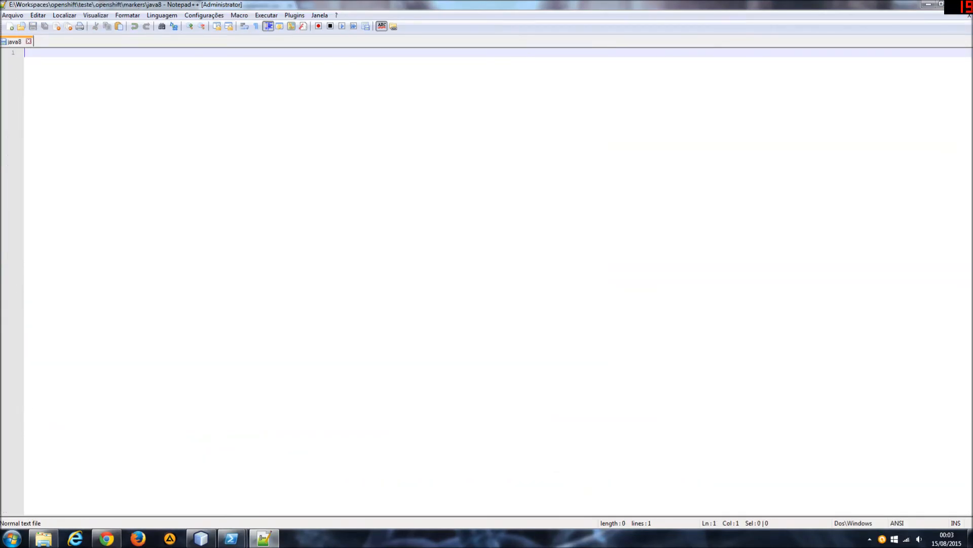
{"action": "key", "text": "ctrl+w"}
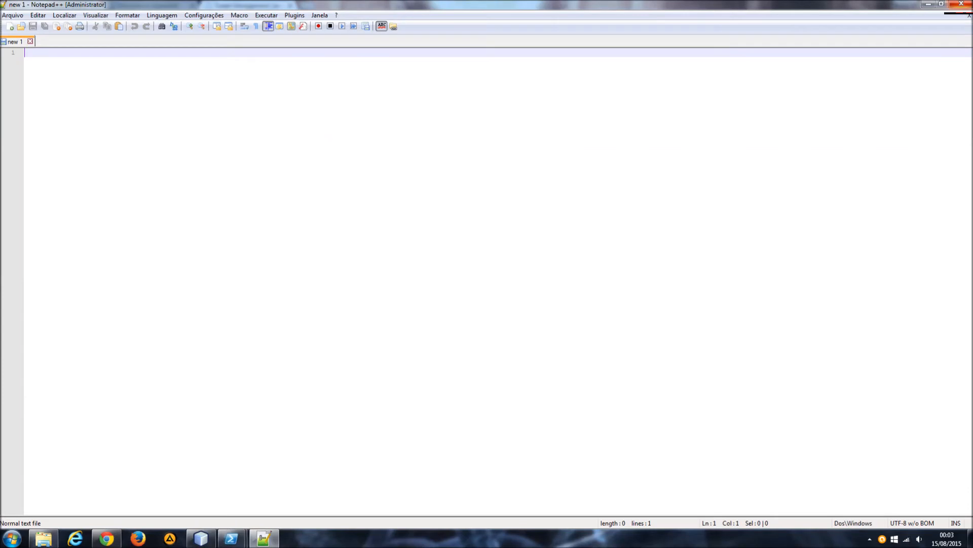
{"action": "left_click", "coordinate": [962, 4]}
Quit vim in the SSH session without editing the server's standalone.xml.
{"action": "left_click", "coordinate": [484, 192]}
{"action": "key", "text": "Escape"}
{"action": "type", "text": ":q"}
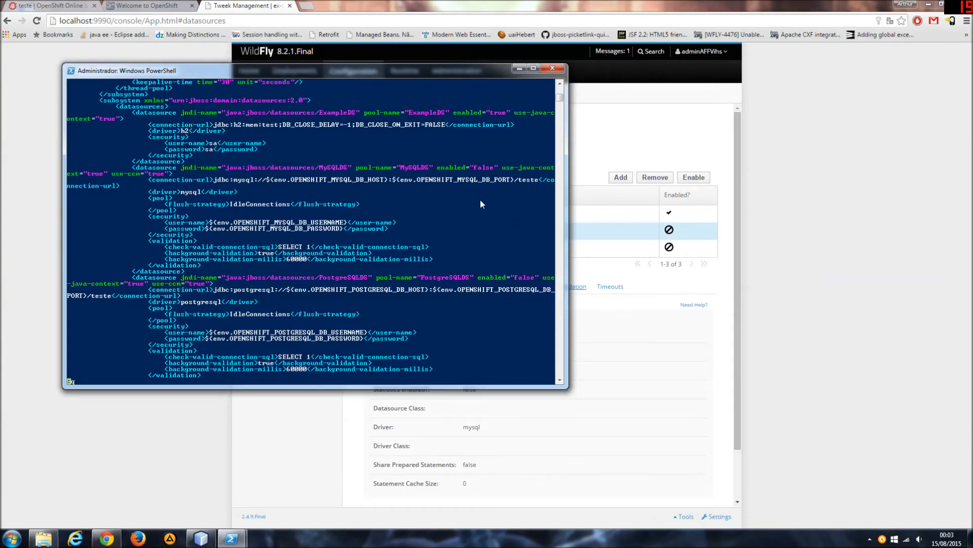
{"action": "key", "text": "Return"}
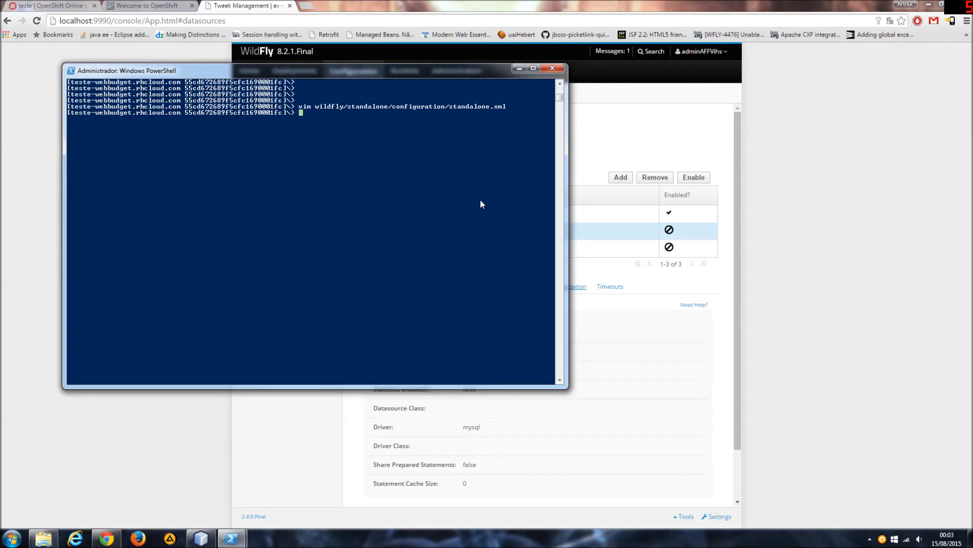
End the SSH session and clear the PowerShell screen.
{"action": "type", "text": "exit"}
{"action": "key", "text": "Return"}
{"action": "type", "text": "cls"}
{"action": "key", "text": "Return"}
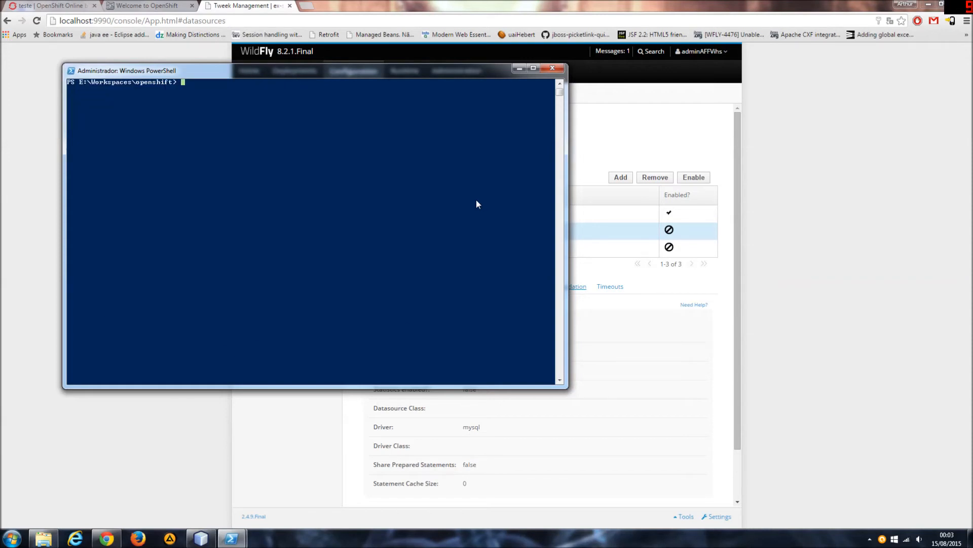
List the contents of the E:\Workspaces\openshift folder in the PowerShell window.
{"action": "left_click", "coordinate": [813, 293]}
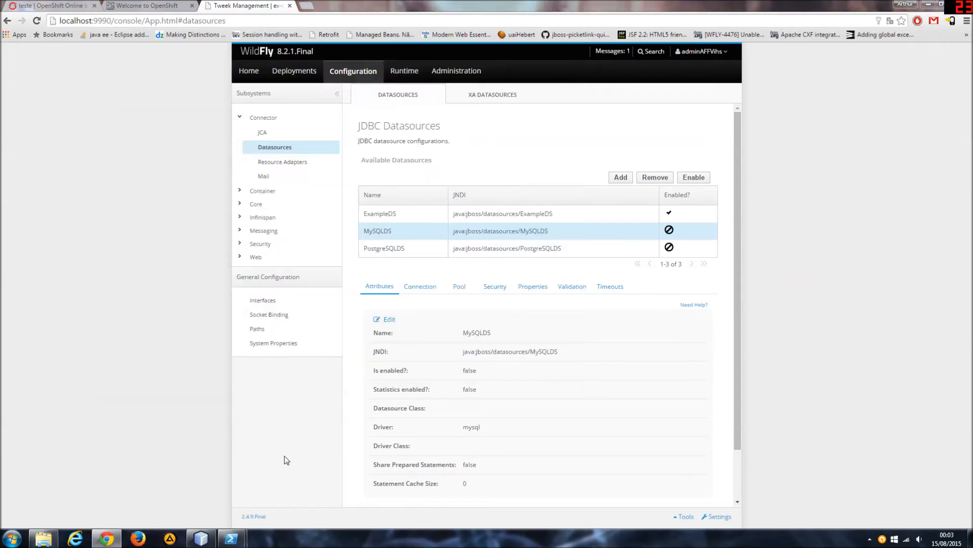
{"action": "mouse_move", "coordinate": [230, 541]}
{"action": "left_click", "coordinate": [257, 488]}
{"action": "left_click", "coordinate": [313, 303]}
{"action": "type", "text": "ls"}
{"action": "key", "text": "Return"}
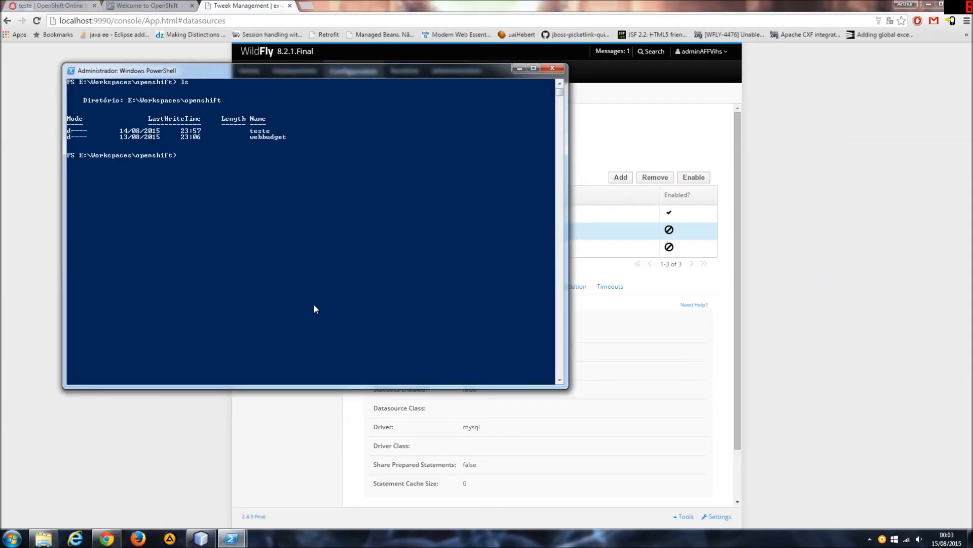
Change into the teste project folder and list its contents.
{"action": "type", "text": "cd"}
{"action": "type", "text": " .\\te"}
{"action": "key", "text": "Tab"}
{"action": "key", "text": "Return"}
{"action": "type", "text": "ls"}
{"action": "key", "text": "Return"}
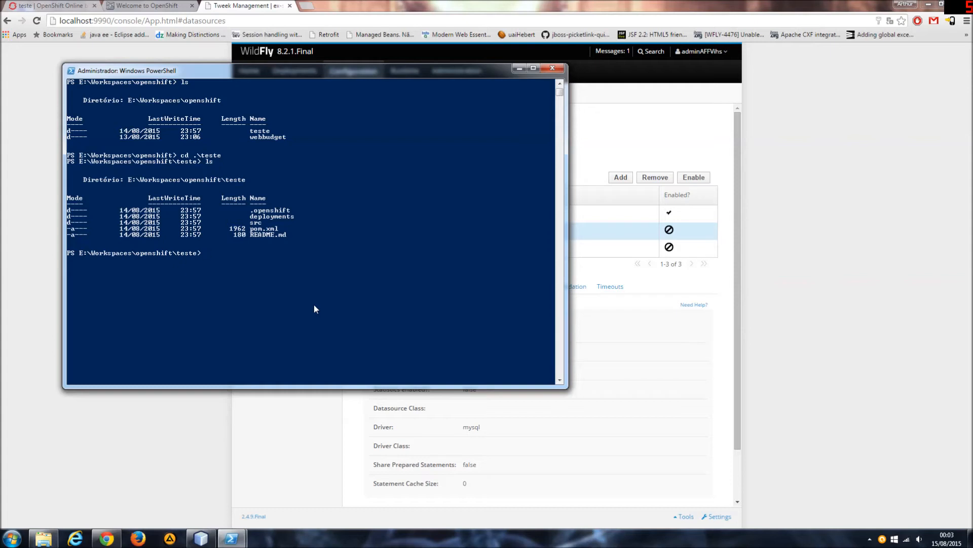
Stage all changes in the teste project and commit them with the message "configuracao datasource wf".
{"action": "type", "text": "git add ."}
{"action": "key", "text": "Return"}
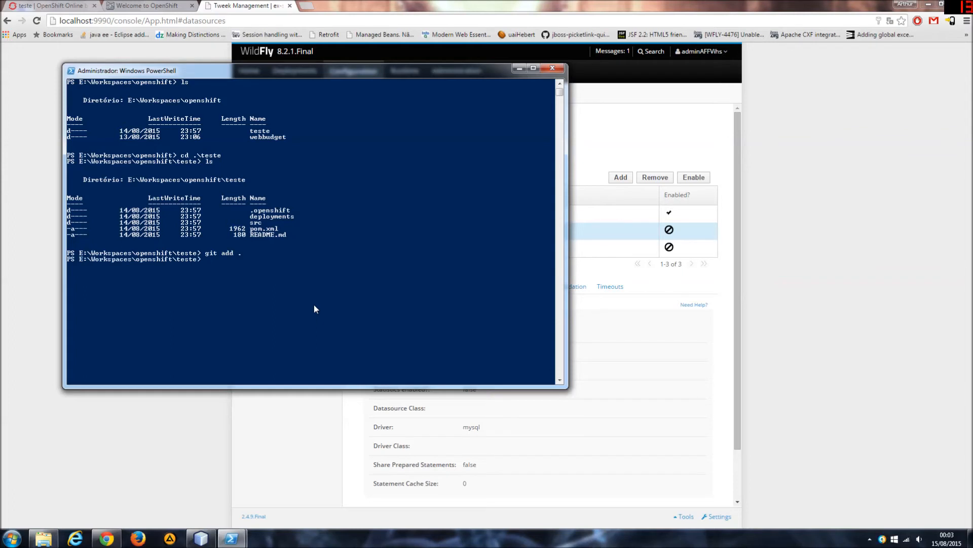
{"action": "type", "text": "git commit -m \"configuracao datasource\""}
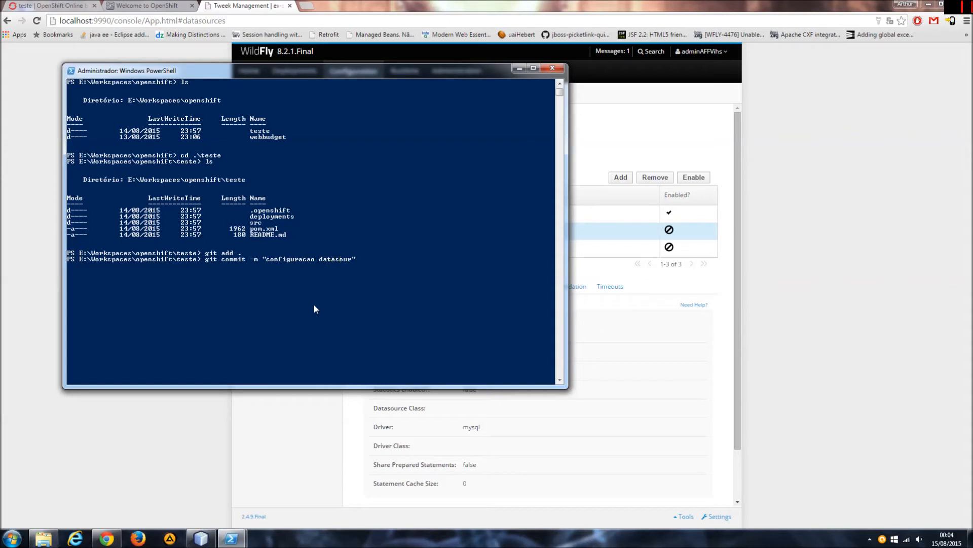
{"action": "key", "text": "Left"}
{"action": "type", "text": "wf"}
{"action": "key", "text": "Return"}
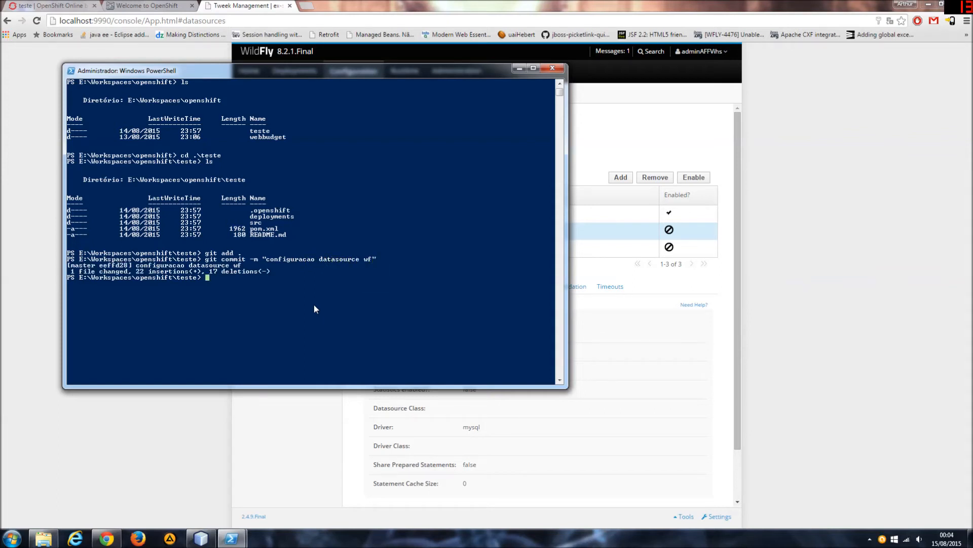
Make the PowerShell window taller and try to push the commit to origin master with git.
{"action": "type", "text": "git push origin master"}
{"action": "left_click_drag", "start_coordinate": [558, 388], "coordinate": [557, 516]}
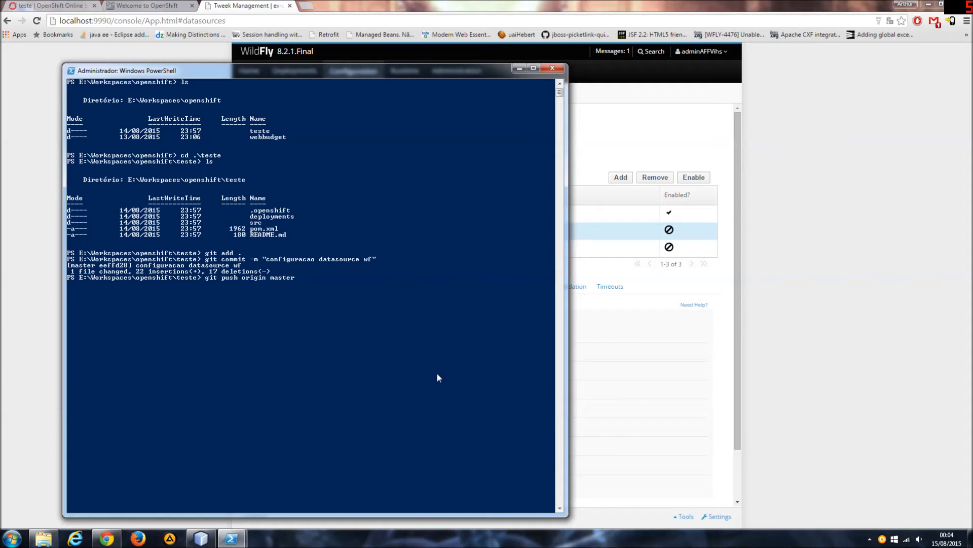
{"action": "key", "text": "Return"}
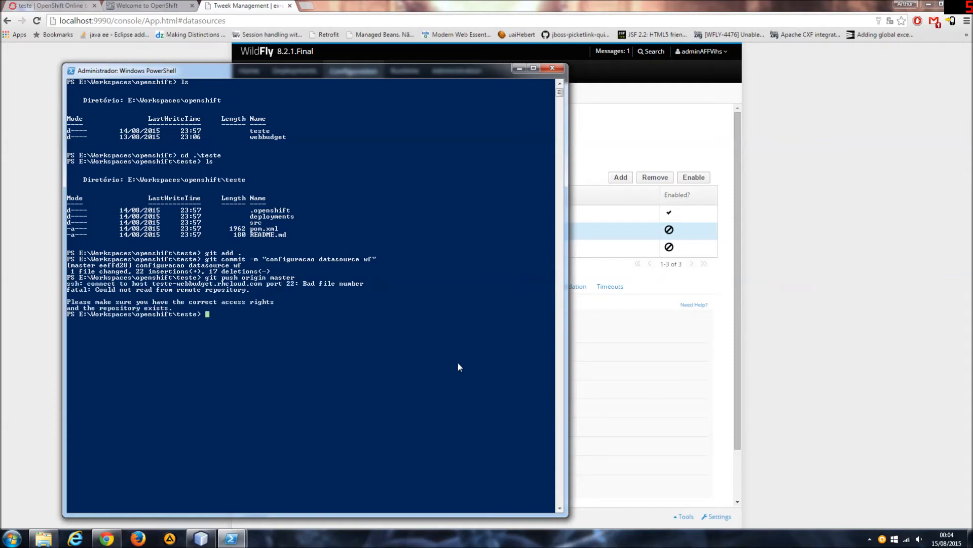
Run the git push to origin master again.
{"action": "key", "text": "Up"}
{"action": "key", "text": "Left"}
{"action": "key", "text": "Left"}
{"action": "key", "text": "Left"}
{"action": "key", "text": "Left"}
{"action": "key", "text": "Left"}
{"action": "key", "text": "Left"}
{"action": "key", "text": "Left"}
{"action": "key", "text": "Left"}
{"action": "key", "text": "Left"}
{"action": "key", "text": "Return"}
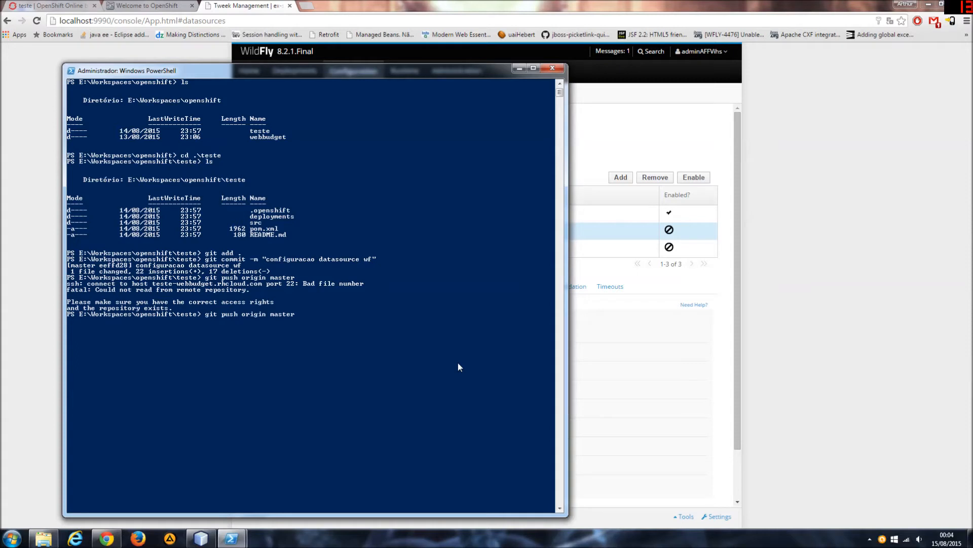
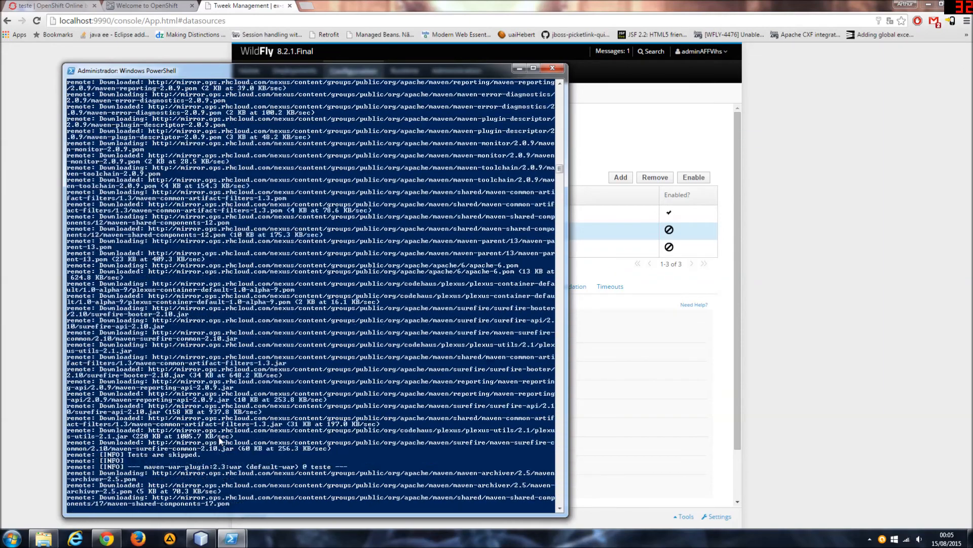
Check the git push output in PowerShell for the build result and deployment status.
{"action": "left_click", "coordinate": [727, 337]}
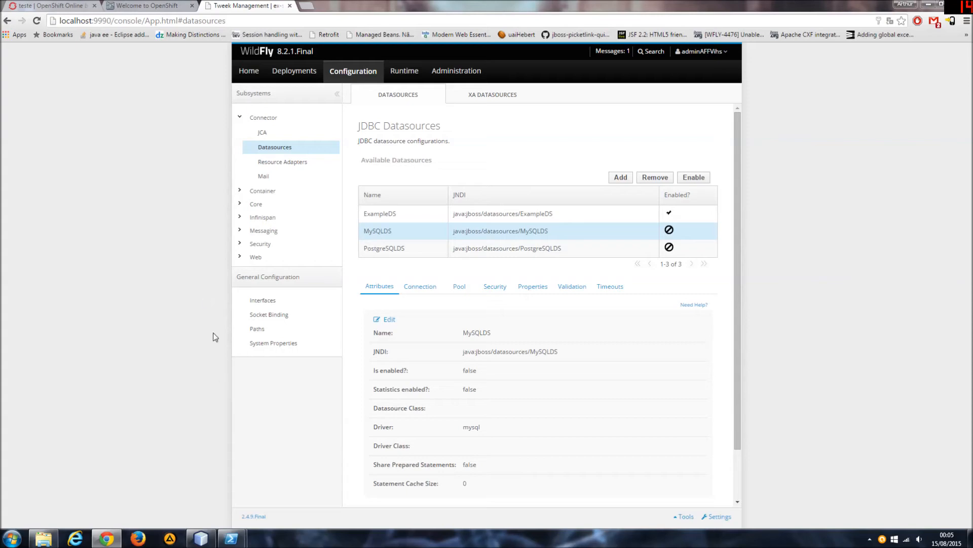
{"action": "mouse_move", "coordinate": [232, 539]}
{"action": "left_click", "coordinate": [274, 481]}
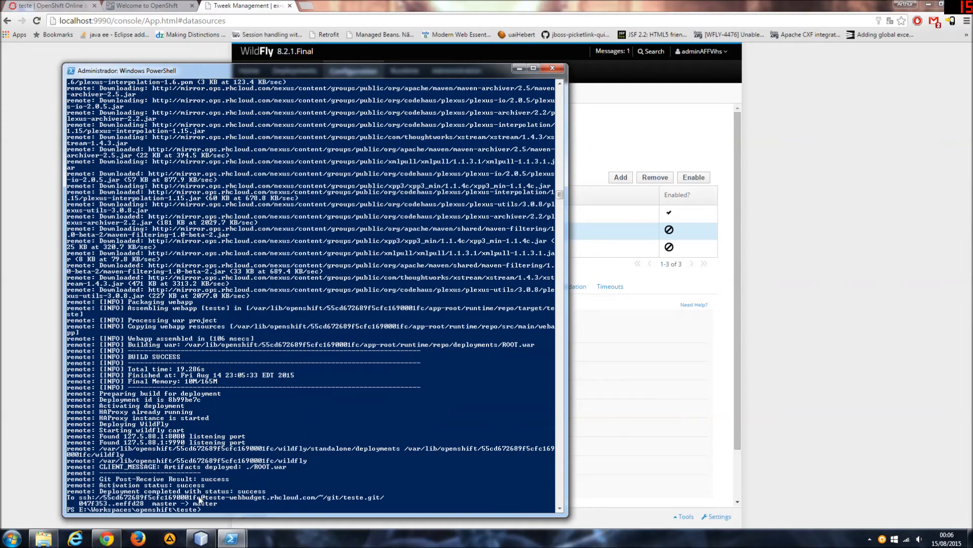
{"action": "double_click", "coordinate": [250, 491]}
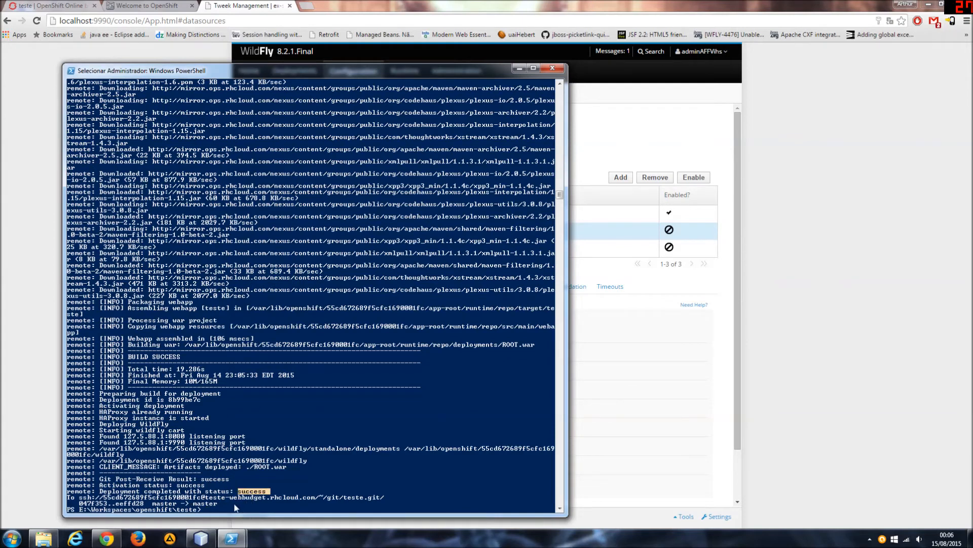
{"action": "left_click", "coordinate": [203, 507]}
{"action": "left_click", "coordinate": [162, 503]}
{"action": "left_click", "coordinate": [219, 497]}
{"action": "left_click", "coordinate": [329, 443]}
{"action": "key", "text": "Escape"}
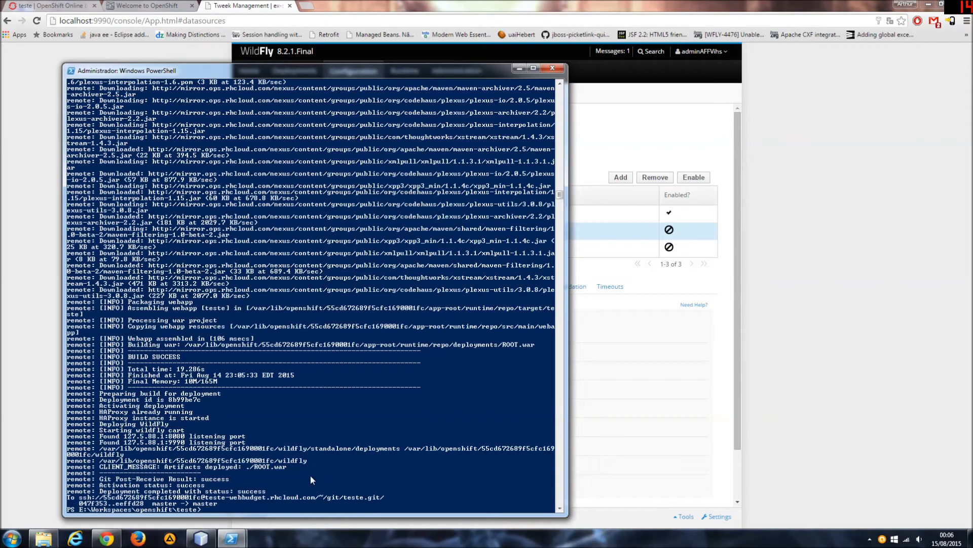
Check the other PowerShell window running port forwarding for teste, and return to the WildFly console.
{"action": "mouse_move", "coordinate": [231, 539]}
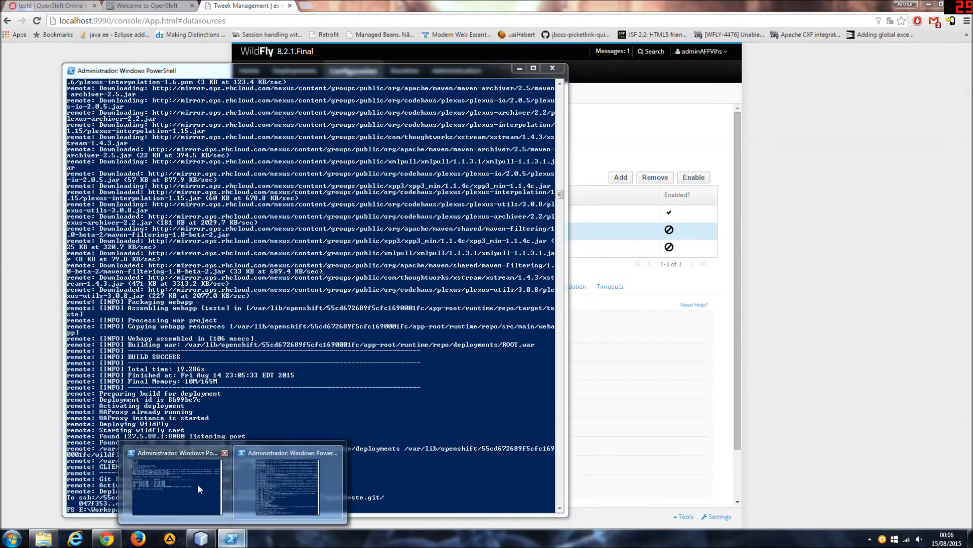
{"action": "left_click", "coordinate": [197, 486]}
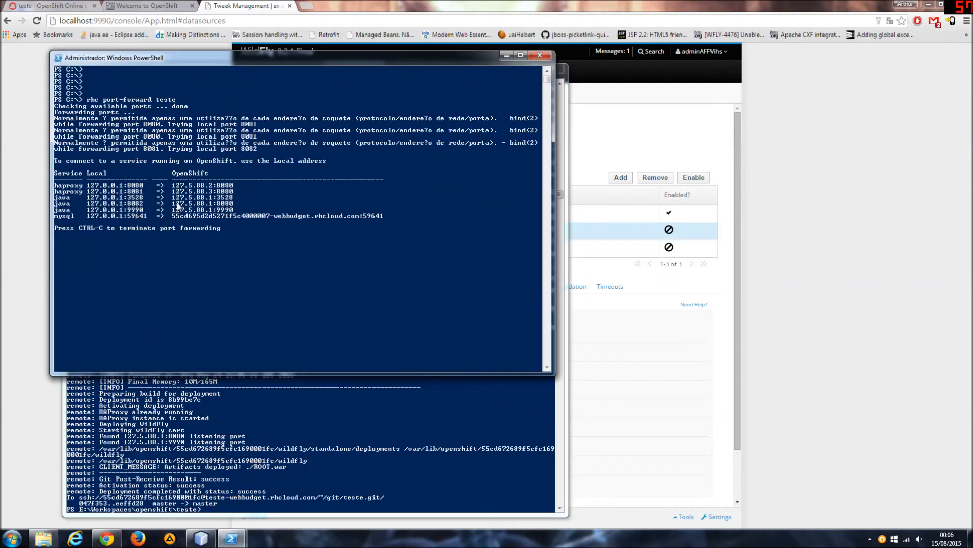
{"action": "left_click", "coordinate": [863, 294]}
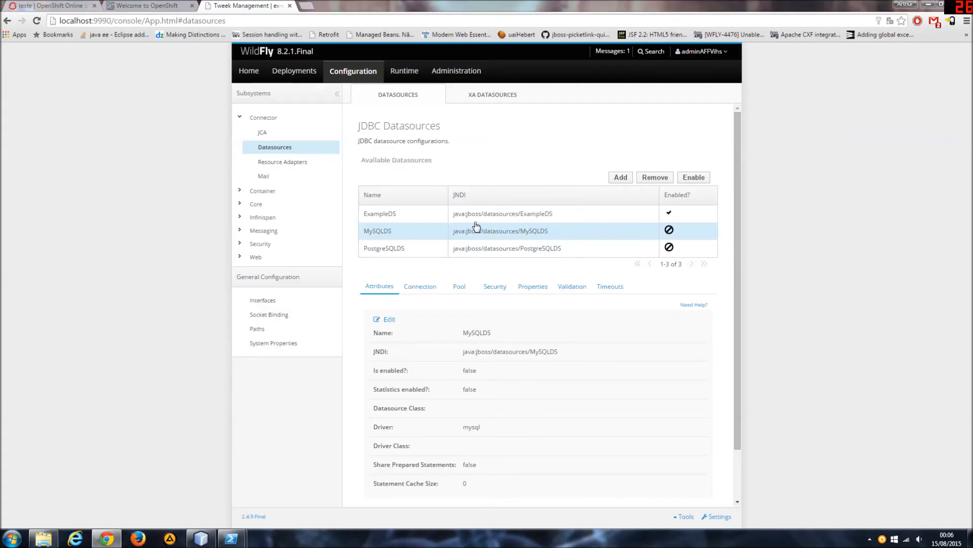
Reload the WildFly datasources page and examine the attributes and connection URL of webBudgetDS.
{"action": "key", "text": "F5"}
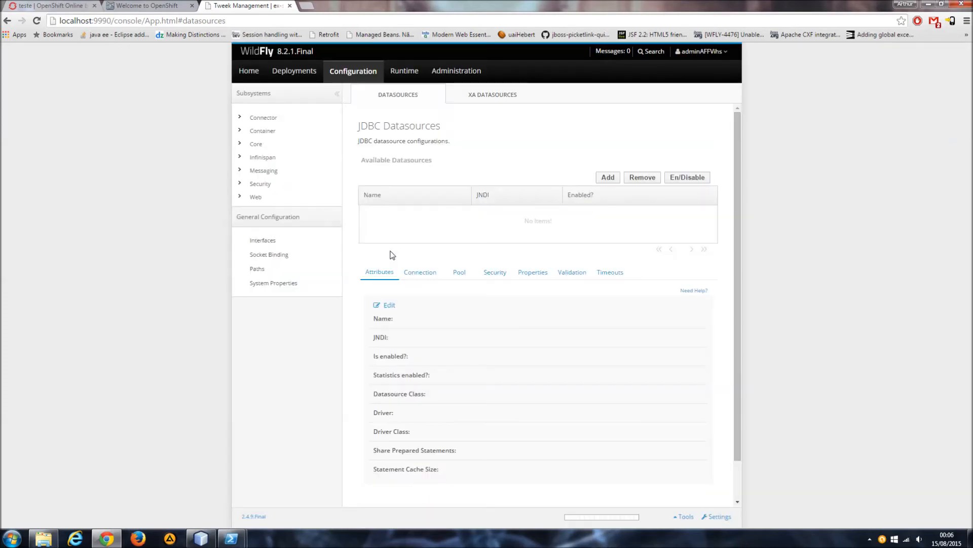
{"action": "left_click", "coordinate": [404, 249]}
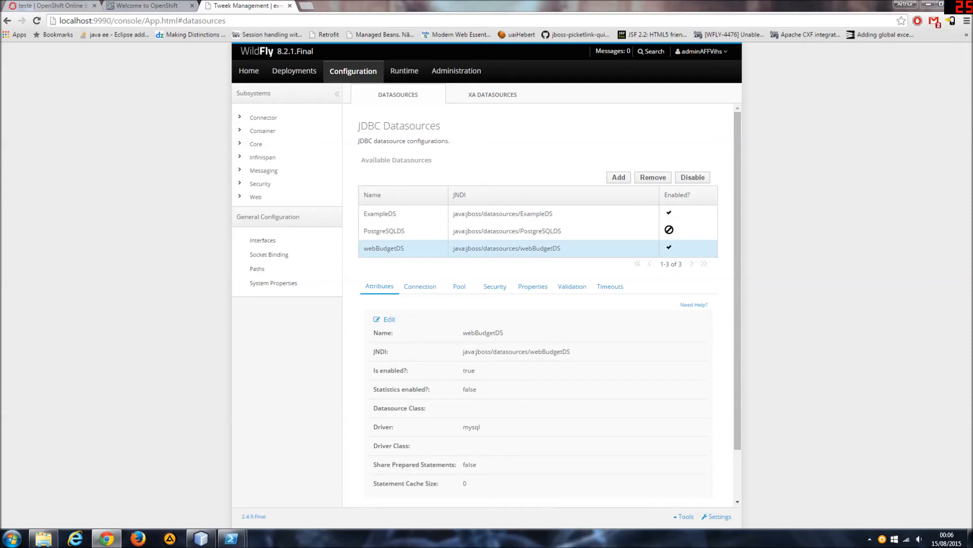
{"action": "triple_click", "coordinate": [592, 357]}
{"action": "left_click", "coordinate": [593, 357]}
{"action": "left_click", "coordinate": [419, 286]}
{"action": "left_click_drag", "start_coordinate": [444, 356], "coordinate": [687, 356]}
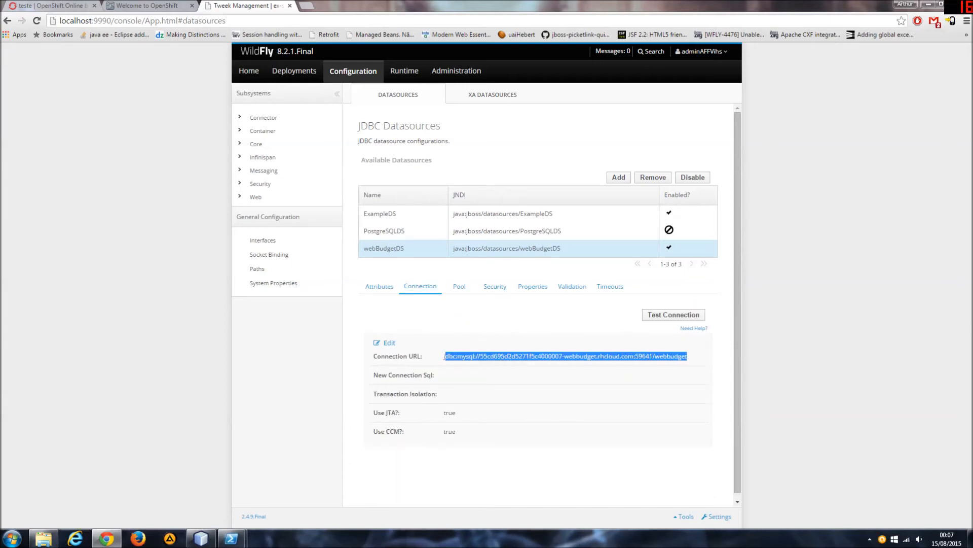
{"action": "left_click", "coordinate": [619, 357]}
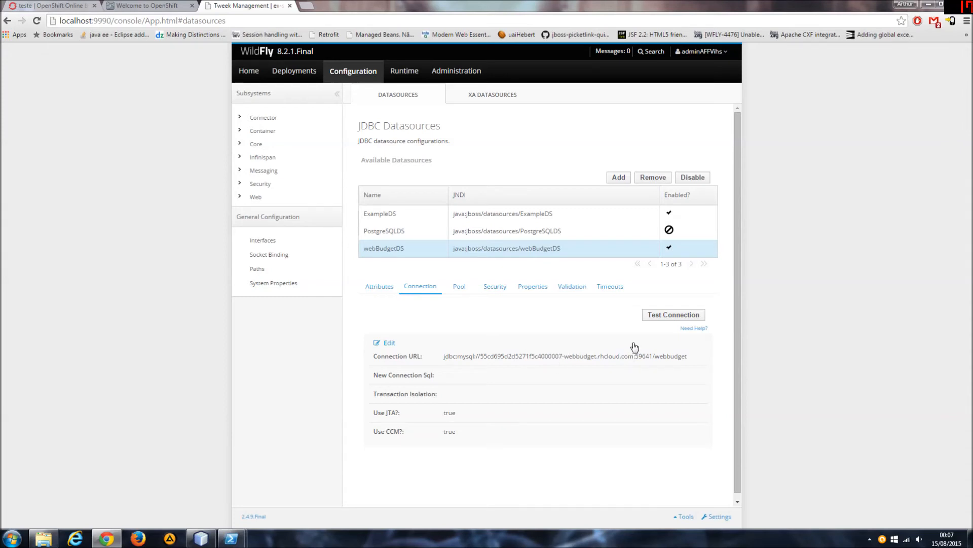
Test the webBudgetDS connection, read the details of the test response, and close the dialog.
{"action": "left_click", "coordinate": [660, 319]}
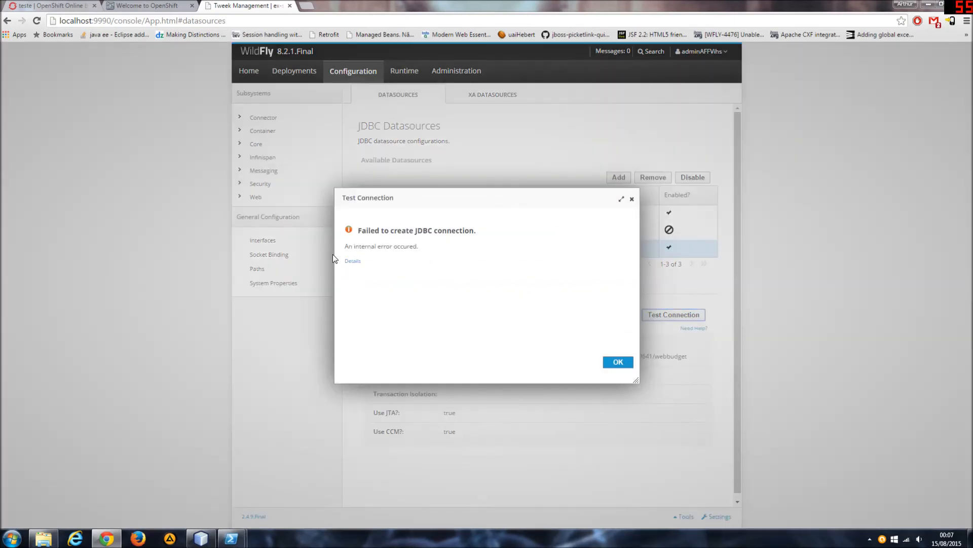
{"action": "left_click", "coordinate": [354, 263]}
{"action": "scroll", "coordinate": [446, 315], "scroll_direction": "down", "scroll_amount": 4}
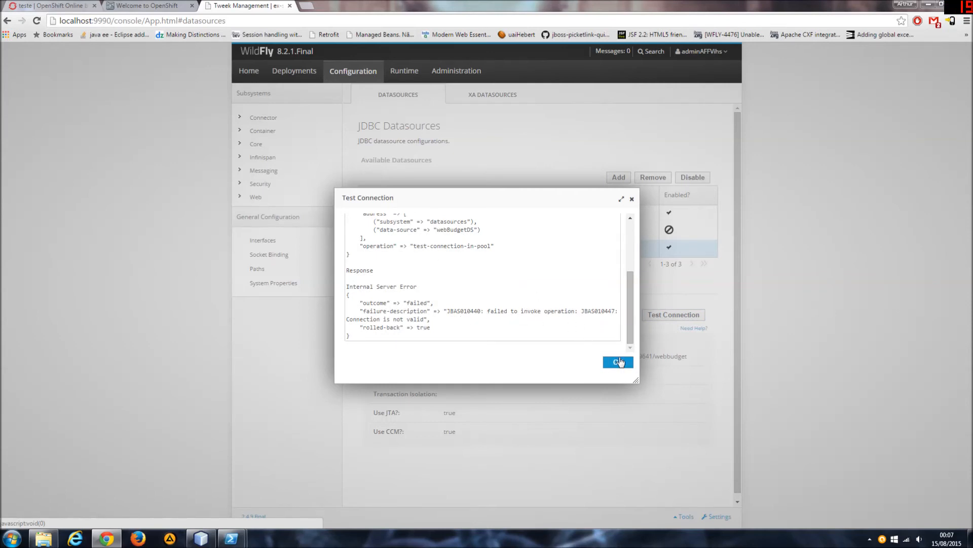
{"action": "left_click", "coordinate": [620, 362]}
{"action": "double_click", "coordinate": [665, 360]}
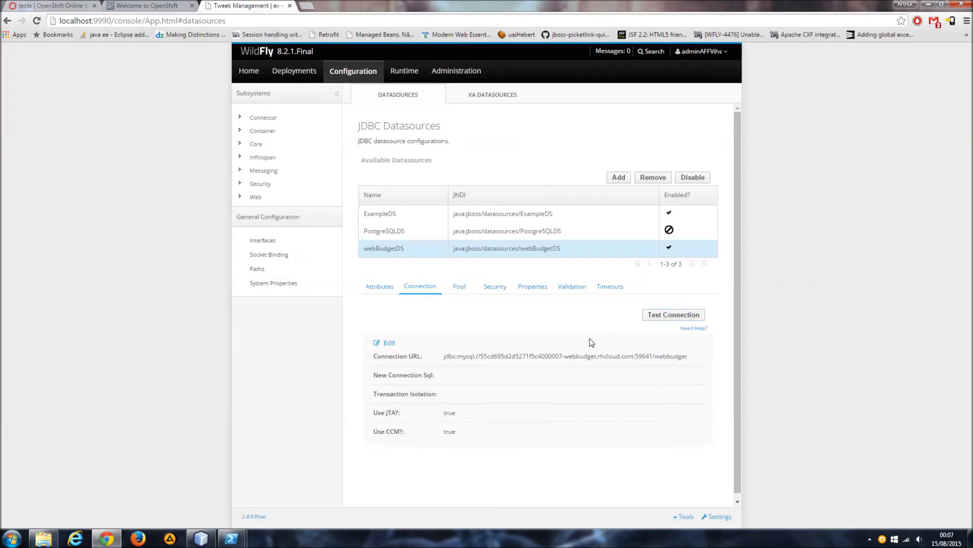
Copy the local MySQL address 127.0.0.1:59641 from the port-forwarding output in PowerShell.
{"action": "left_click", "coordinate": [231, 539]}
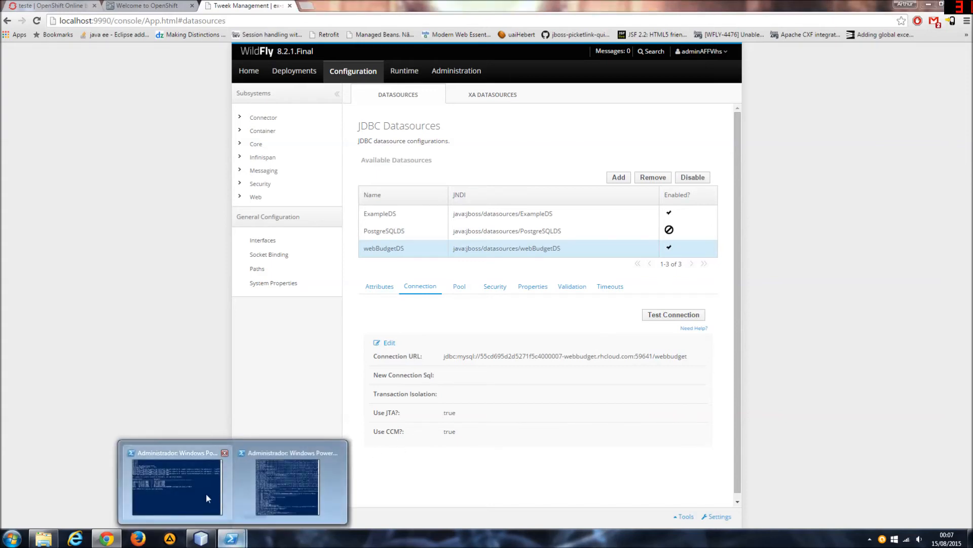
{"action": "left_click", "coordinate": [205, 497]}
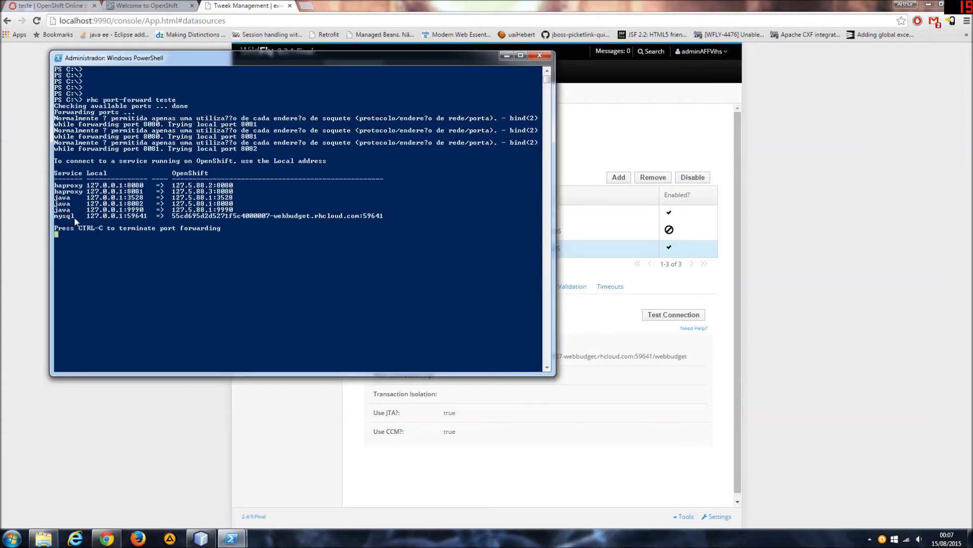
{"action": "left_click", "coordinate": [150, 217]}
{"action": "left_click", "coordinate": [101, 217]}
{"action": "left_click_drag", "start_coordinate": [88, 217], "coordinate": [124, 217]}
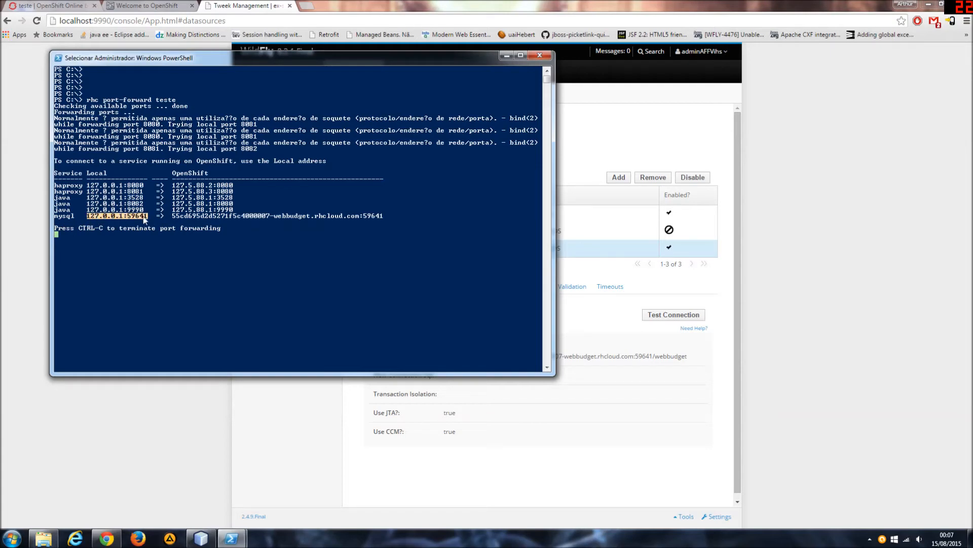
{"action": "right_click", "coordinate": [132, 219]}
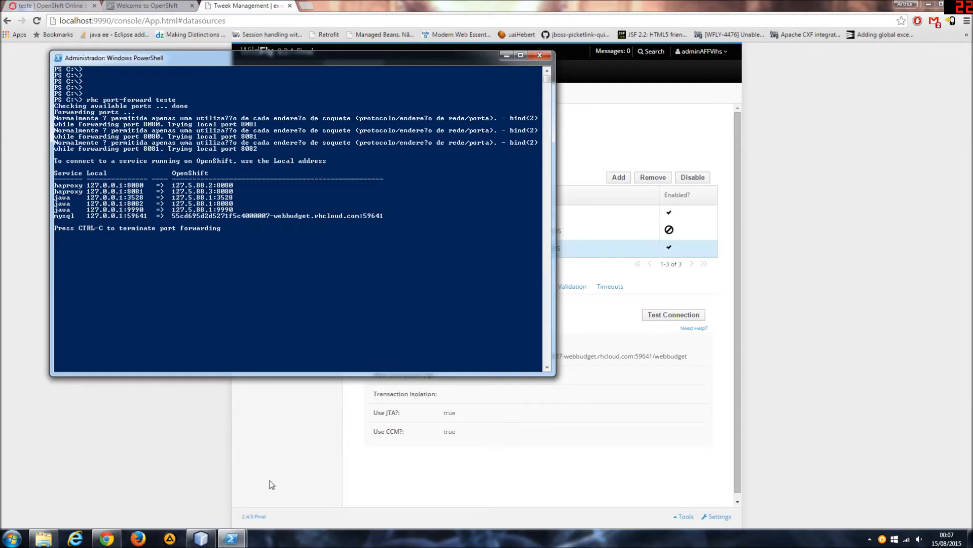
Launch HeidiSQL from the desktop and create a new session named openshift-teste.
{"action": "key", "text": "super+d"}
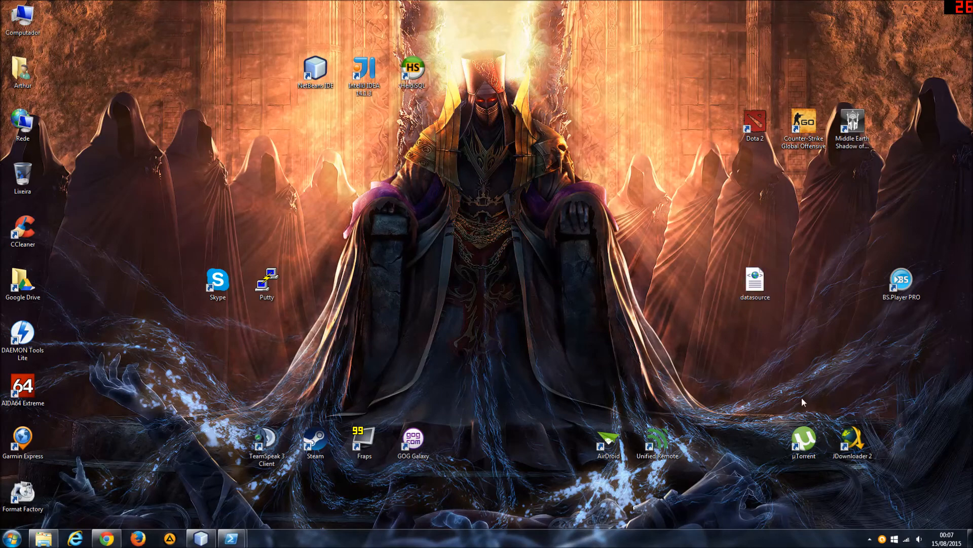
{"action": "double_click", "coordinate": [413, 70]}
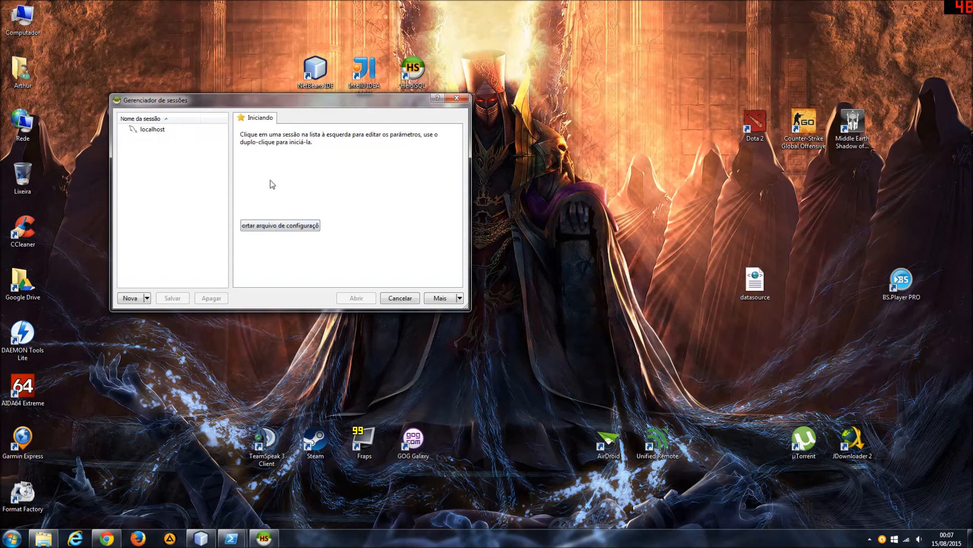
{"action": "left_click", "coordinate": [134, 300]}
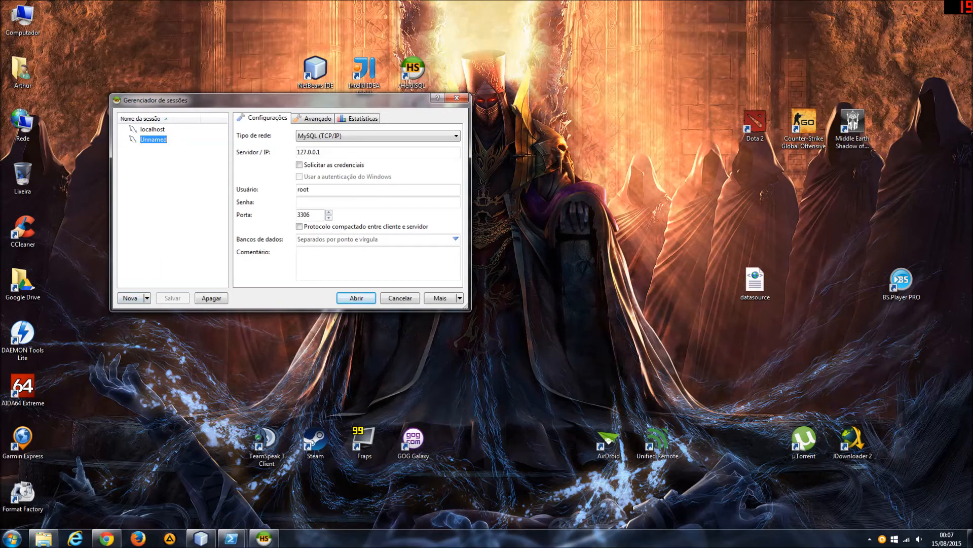
{"action": "type", "text": "openshift-teste"}
{"action": "key", "text": "Return"}
Set the openshift-teste session's host to 127.0.0.1 and its port to 59641.
{"action": "left_click", "coordinate": [329, 152]}
{"action": "type", "text": ":59641"}
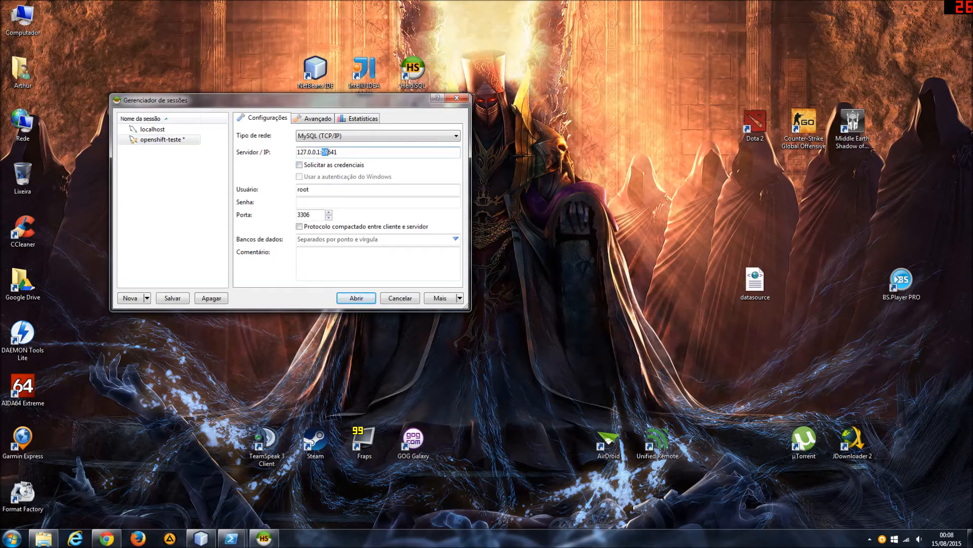
{"action": "key", "text": "BackSpace"}
{"action": "key", "text": "BackSpace"}
{"action": "key", "text": "Tab"}
{"action": "key", "text": "Tab"}
{"action": "key", "text": "Tab"}
{"action": "key", "text": "Tab"}
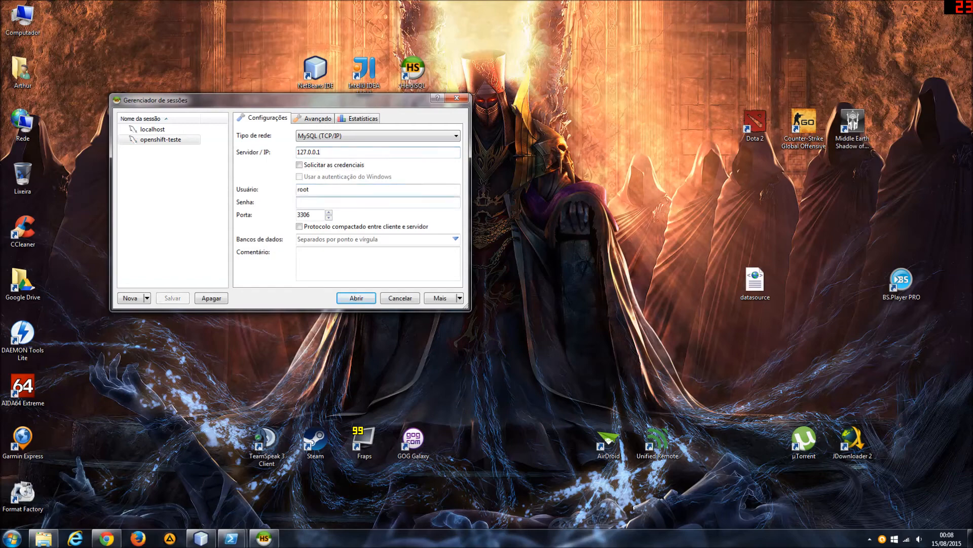
{"action": "type", "text": "59641"}
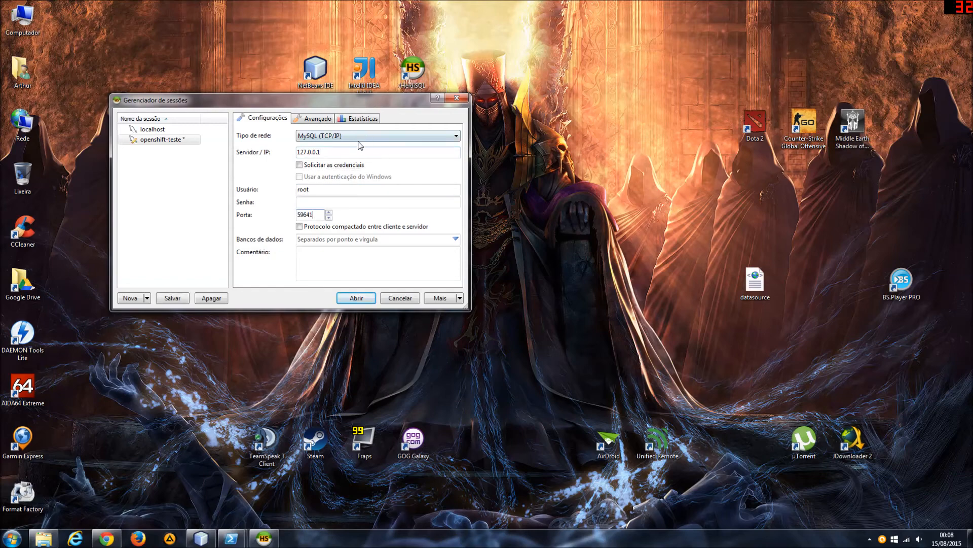
Copy the MySQL user name from the teste application's OpenShift page and paste it as the HeidiSQL session's user.
{"action": "left_click", "coordinate": [106, 539]}
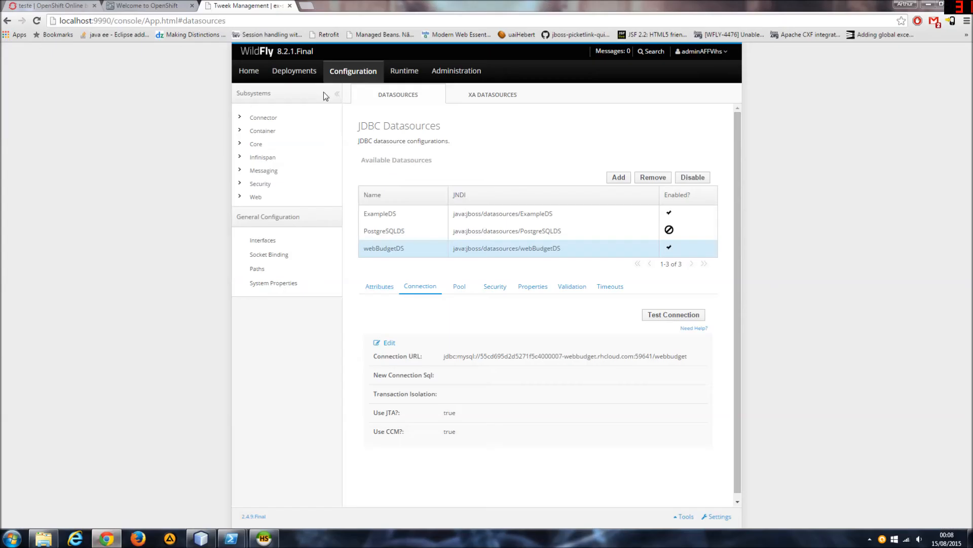
{"action": "left_click", "coordinate": [78, 5]}
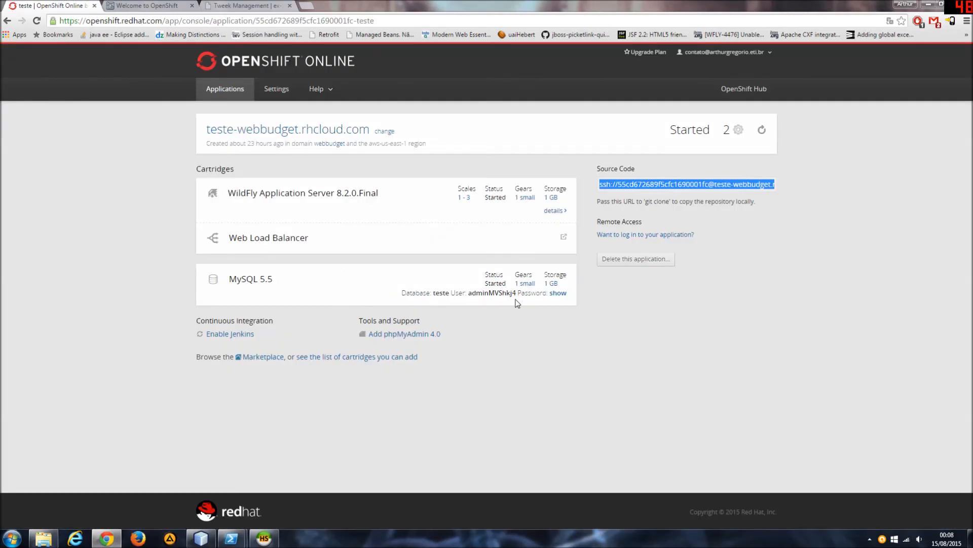
{"action": "left_click_drag", "start_coordinate": [468, 293], "coordinate": [516, 292]}
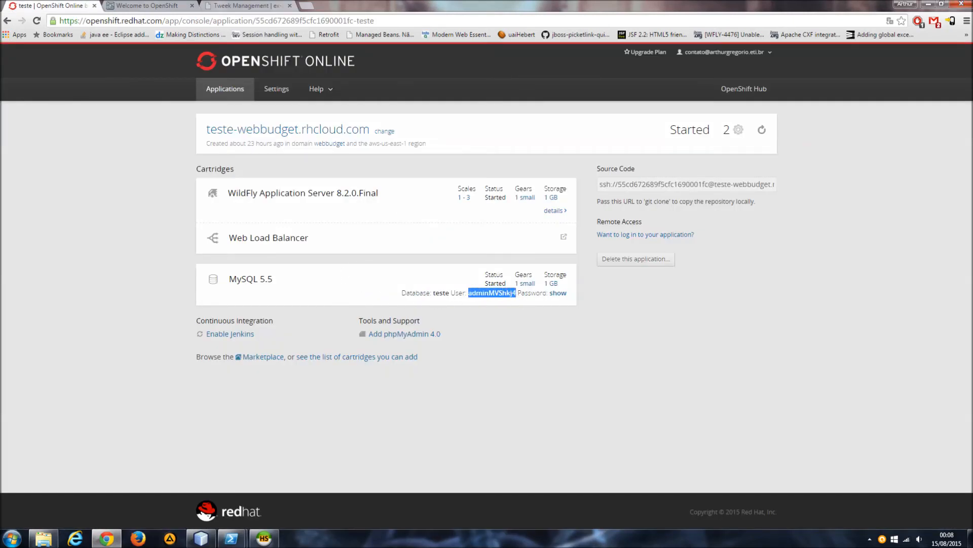
{"action": "right_click", "coordinate": [506, 292]}
{"action": "left_click", "coordinate": [524, 302]}
{"action": "left_click", "coordinate": [263, 538]}
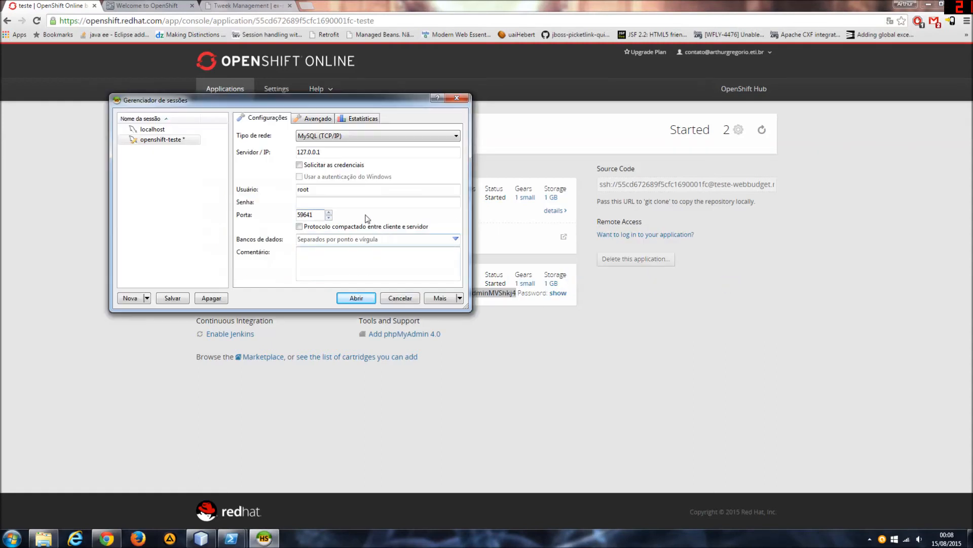
{"action": "key", "text": "shift+Tab"}
{"action": "key", "text": "shift+Tab"}
{"action": "key", "text": "ctrl+v"}
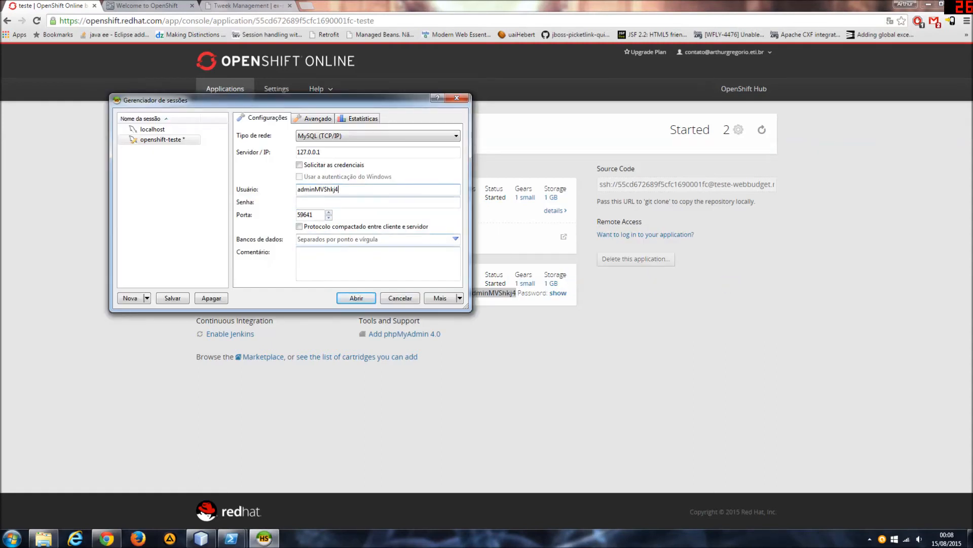
Reveal and copy the MySQL password on the OpenShift page, and paste it into the HeidiSQL session's password field.
{"action": "left_click", "coordinate": [561, 293]}
{"action": "double_click", "coordinate": [544, 293]}
{"action": "right_click", "coordinate": [560, 294]}
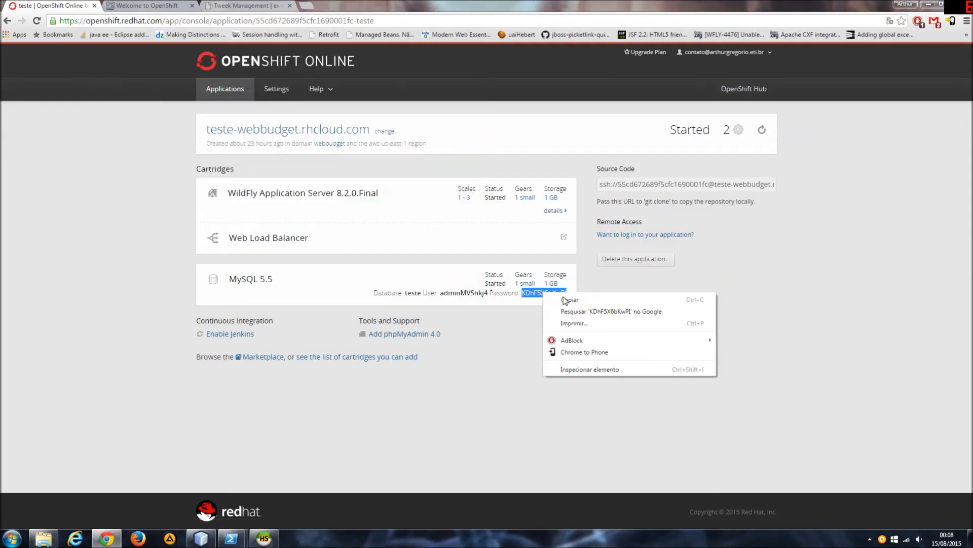
{"action": "left_click", "coordinate": [563, 299]}
{"action": "key", "text": "alt+Tab"}
{"action": "key", "text": "Tab"}
{"action": "key", "text": "ctrl+v"}
Open the openshift-teste session, saving its modified settings, and select the teste database in the maximized window.
{"action": "left_click", "coordinate": [357, 299]}
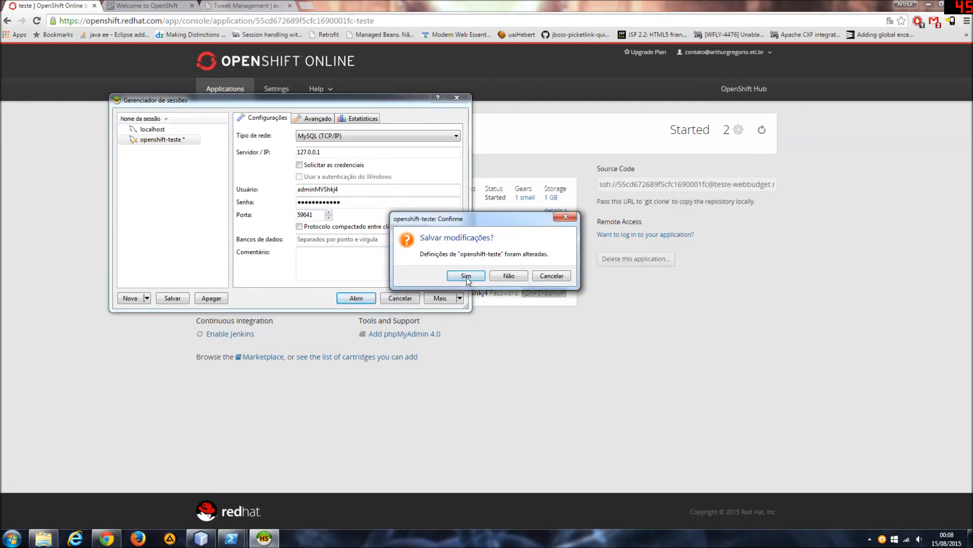
{"action": "left_click", "coordinate": [465, 275]}
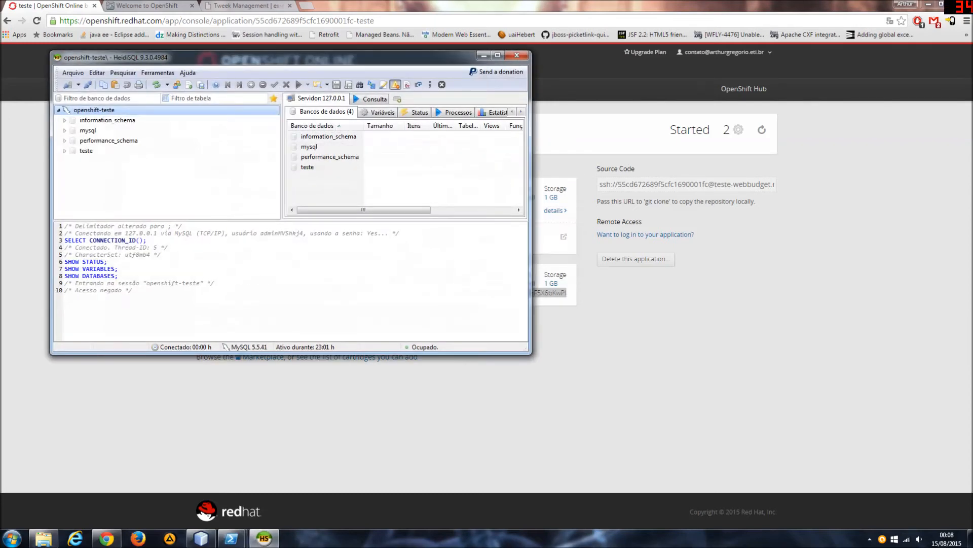
{"action": "double_click", "coordinate": [380, 63]}
{"action": "left_click", "coordinate": [31, 96]}
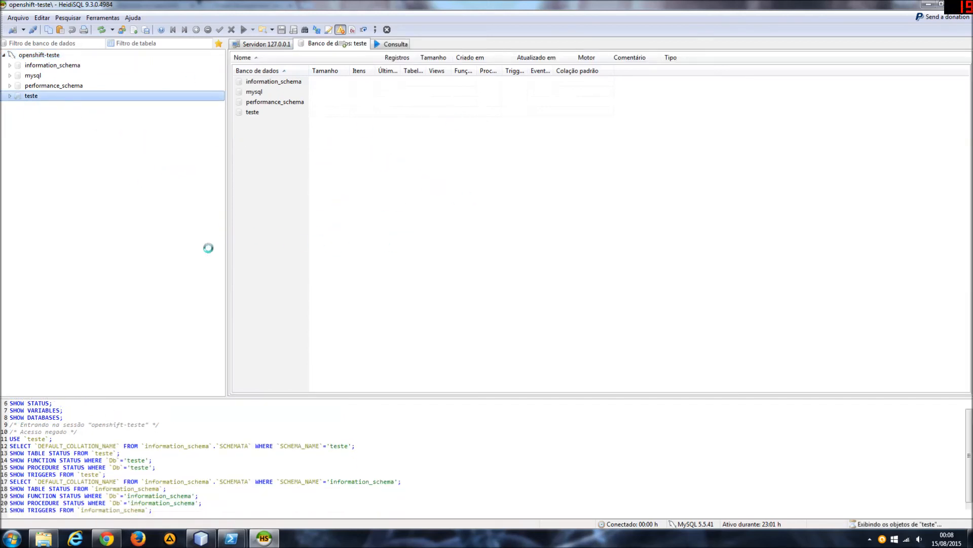
Delete the teste database from the openshift-teste session.
{"action": "right_click", "coordinate": [31, 97]}
{"action": "left_click", "coordinate": [4, 128]}
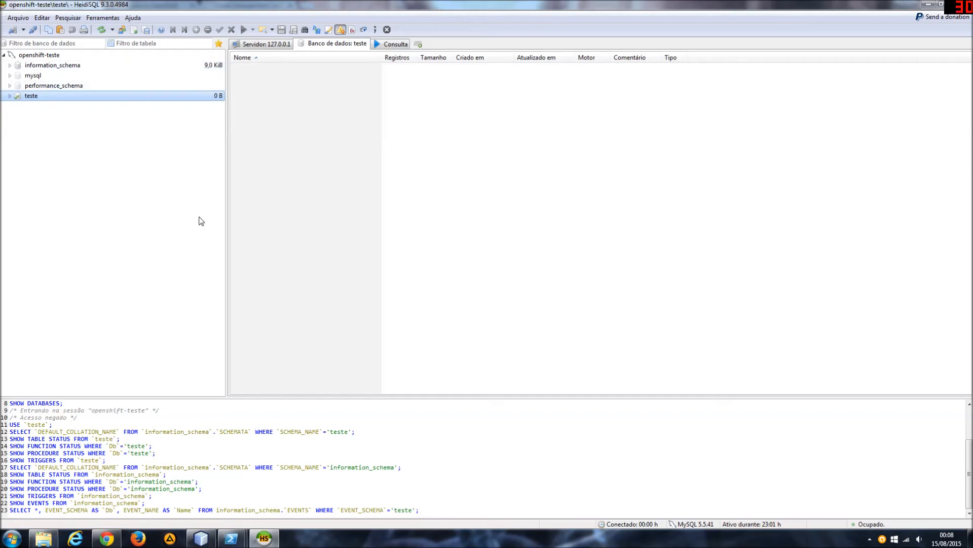
{"action": "right_click", "coordinate": [31, 96]}
{"action": "left_click", "coordinate": [71, 115]}
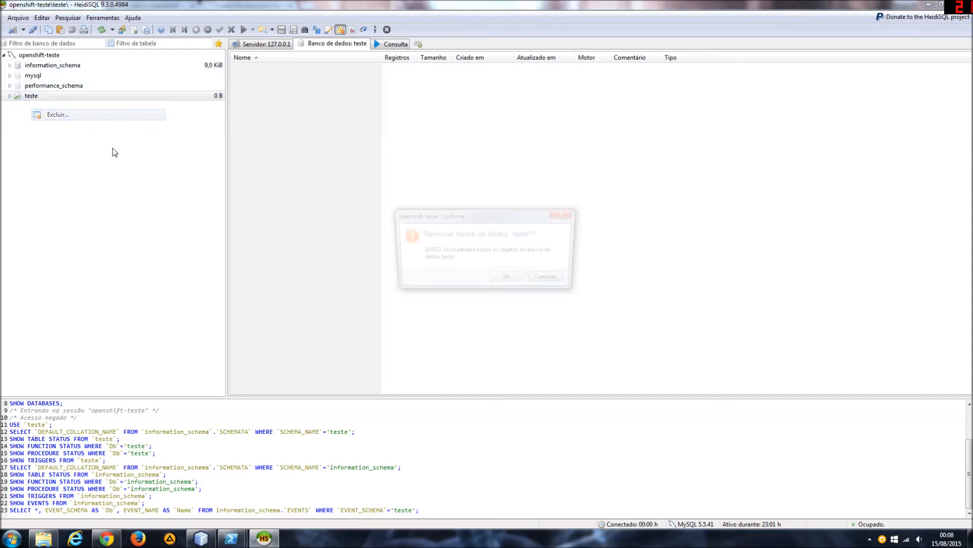
{"action": "left_click", "coordinate": [506, 278]}
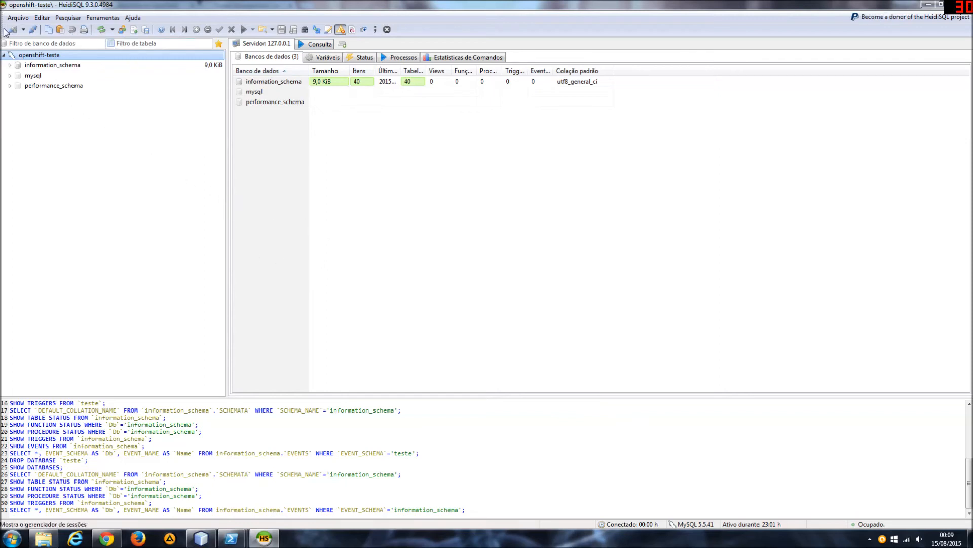
Start creating a new database in the openshift-teste session and name it webbudget.
{"action": "right_click", "coordinate": [33, 55]}
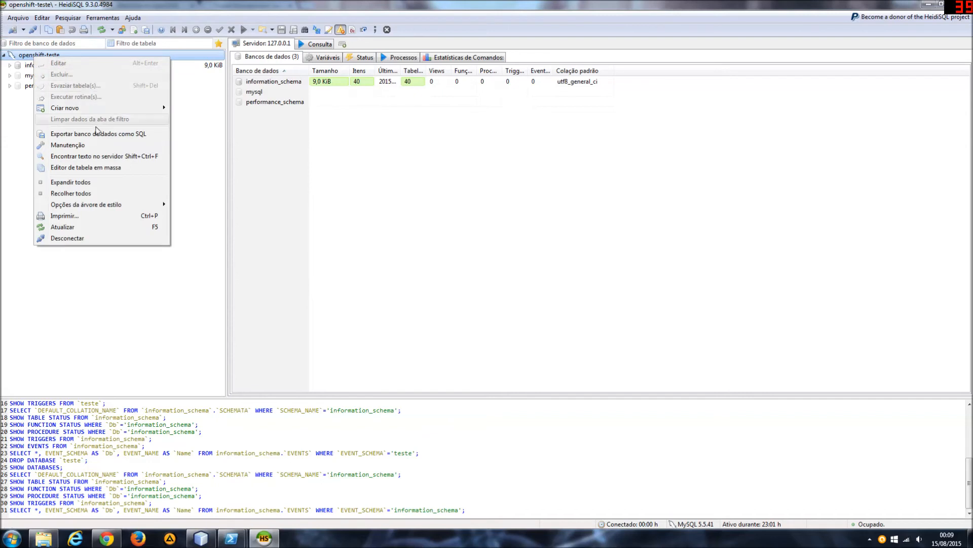
{"action": "mouse_move", "coordinate": [119, 109]}
{"action": "left_click", "coordinate": [213, 108]}
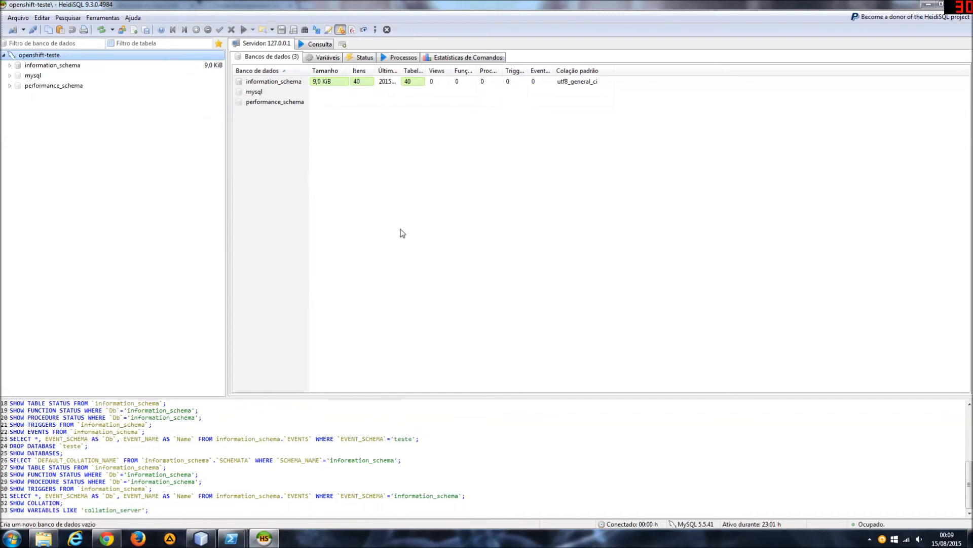
{"action": "type", "text": "webbud"}
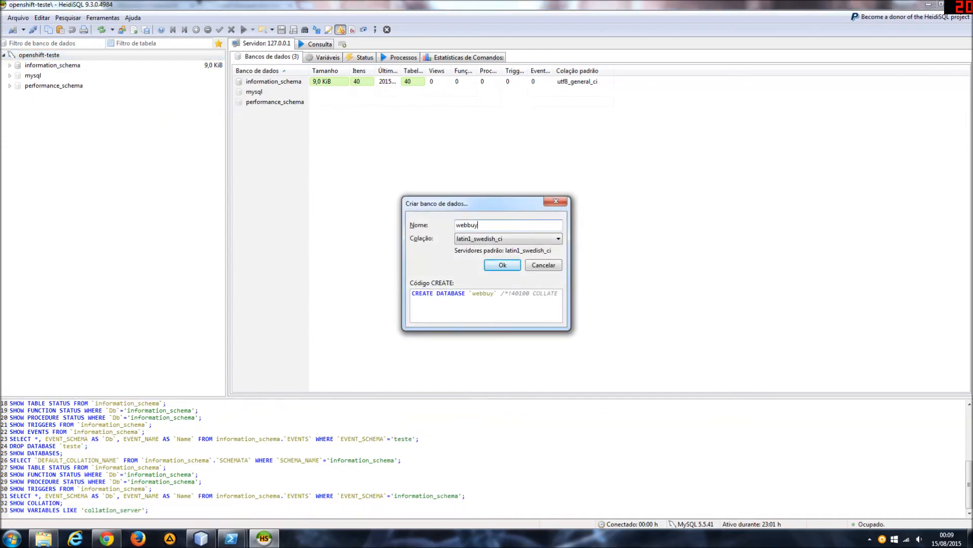
{"action": "type", "text": "get"}
{"action": "key", "text": "Tab"}
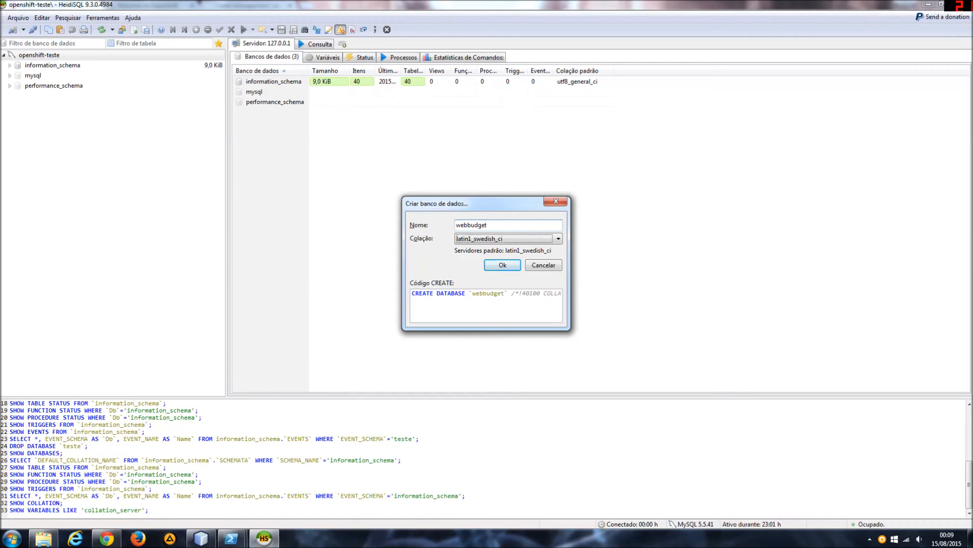
Create the webbudget database with the utf8_general_ci collation and select it in the session tree.
{"action": "left_click", "coordinate": [539, 241]}
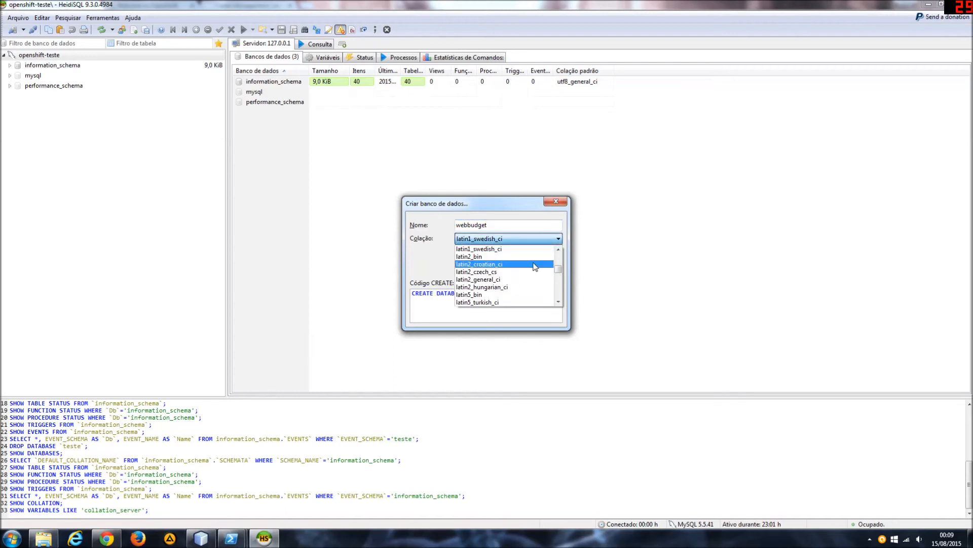
{"action": "type", "text": "utf16_bin"}
{"action": "scroll", "coordinate": [547, 269], "scroll_direction": "down", "scroll_amount": 10}
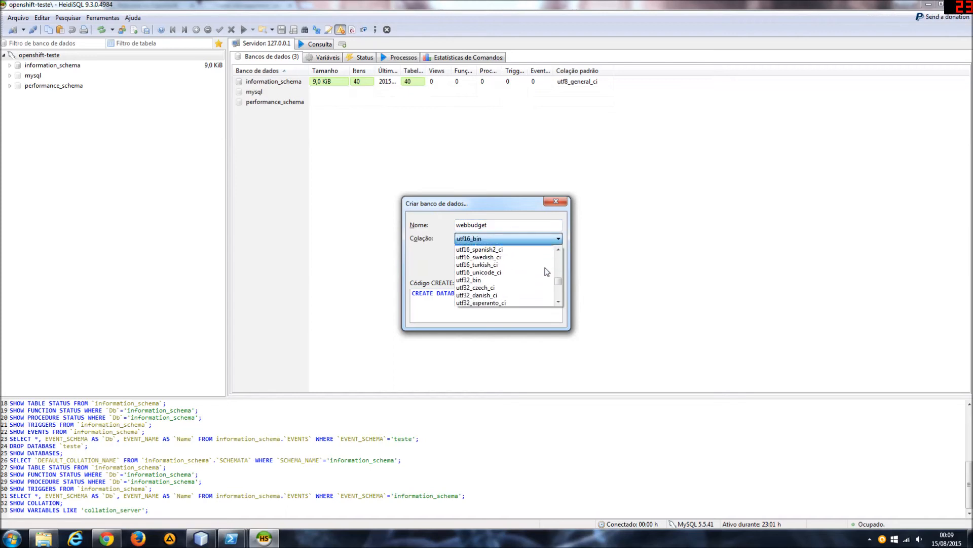
{"action": "scroll", "coordinate": [547, 274], "scroll_direction": "down", "scroll_amount": 3}
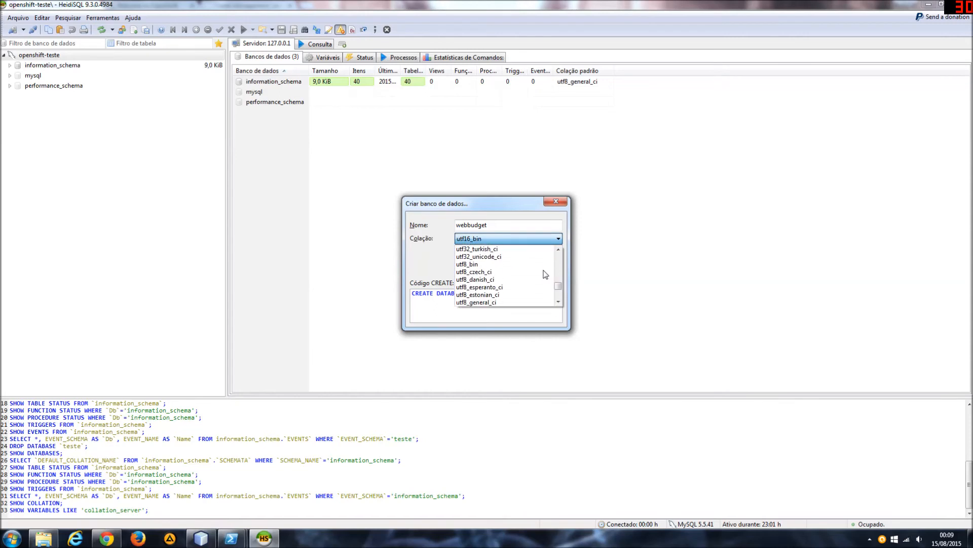
{"action": "left_click", "coordinate": [516, 303]}
{"action": "left_click", "coordinate": [512, 269]}
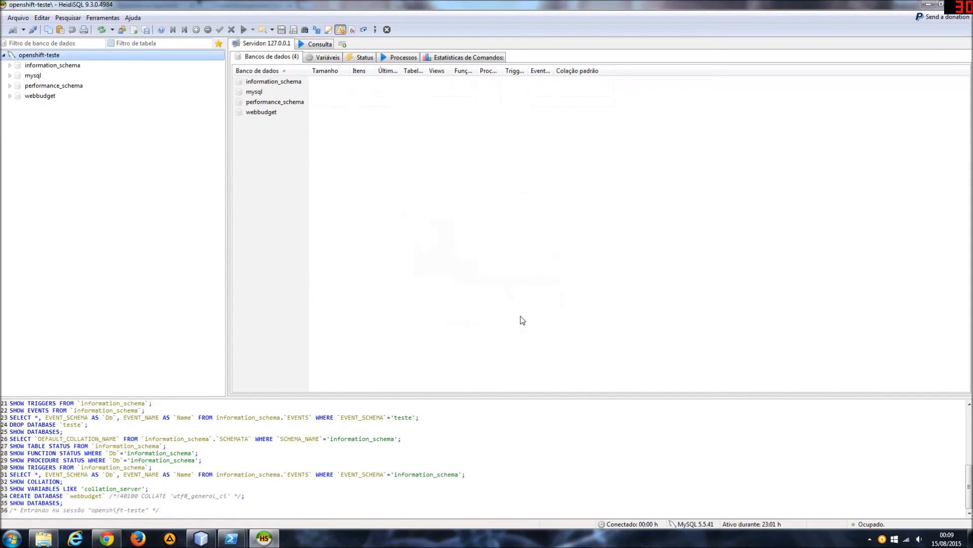
{"action": "left_click", "coordinate": [57, 100]}
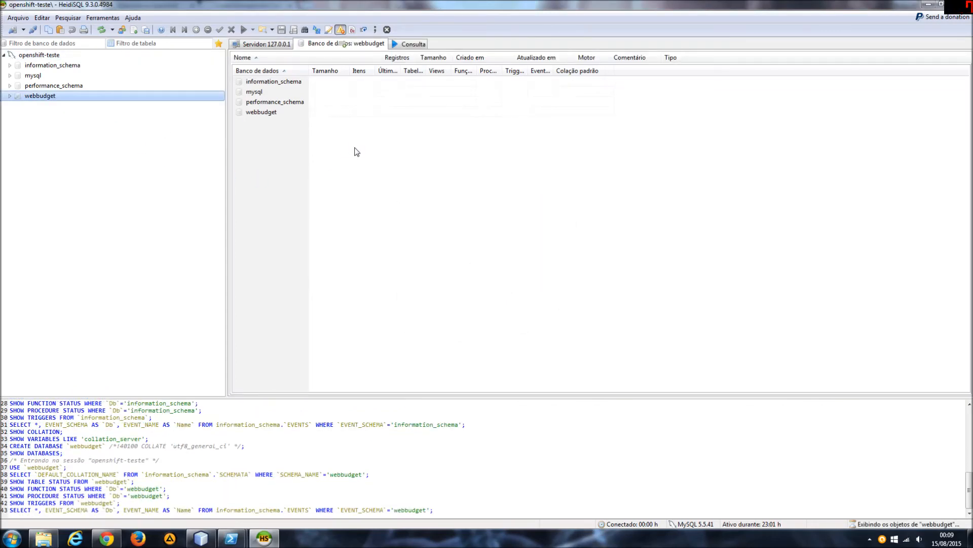
{"action": "left_click", "coordinate": [313, 179]}
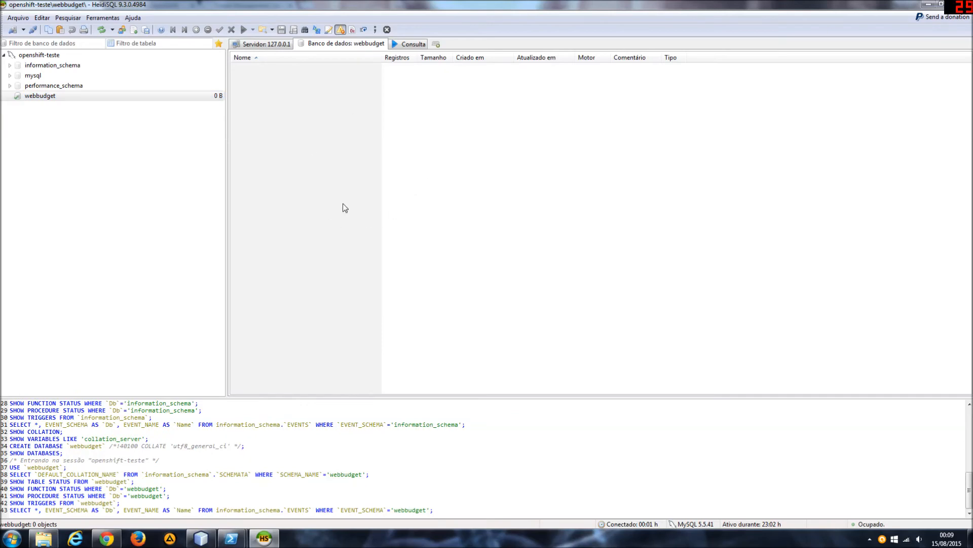
Test the webBudgetDS connection in the WildFly console in Chrome, and return to the webbudget database in HeidiSQL.
{"action": "left_click", "coordinate": [107, 539]}
{"action": "left_click", "coordinate": [260, 2]}
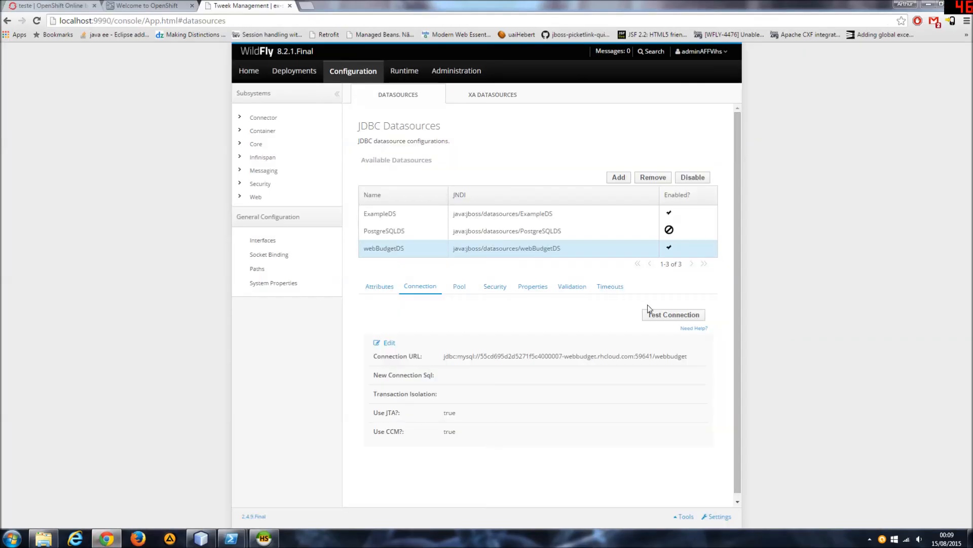
{"action": "left_click", "coordinate": [663, 317]}
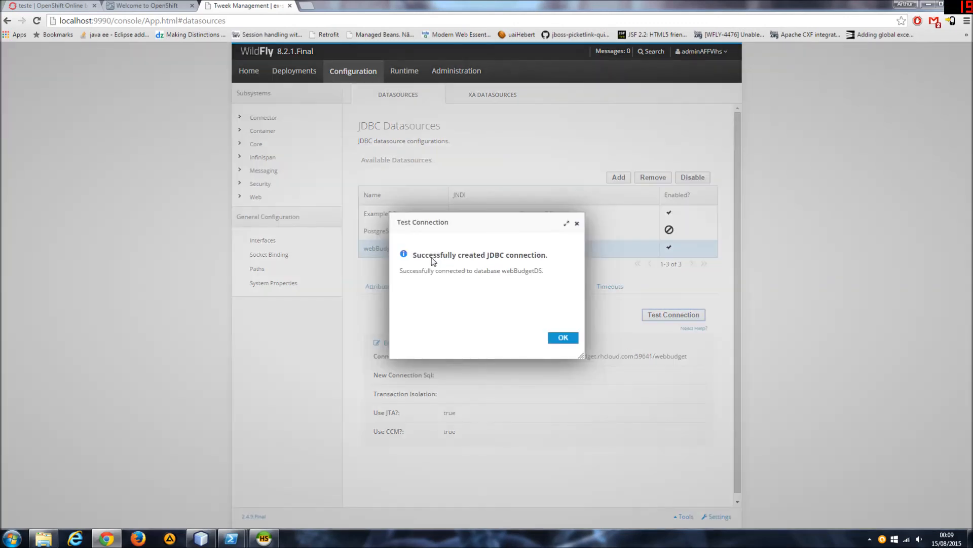
{"action": "left_click_drag", "start_coordinate": [426, 255], "coordinate": [549, 288]}
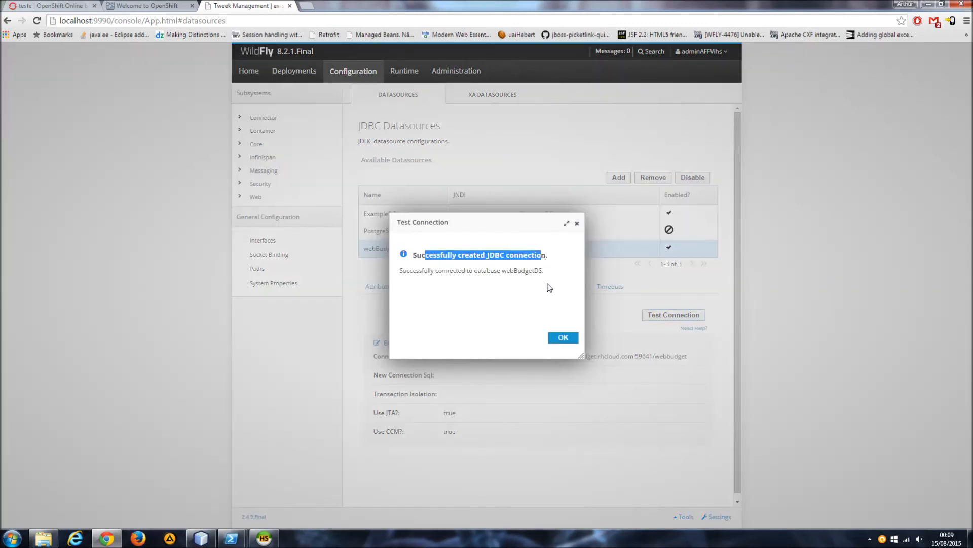
{"action": "left_click", "coordinate": [564, 338]}
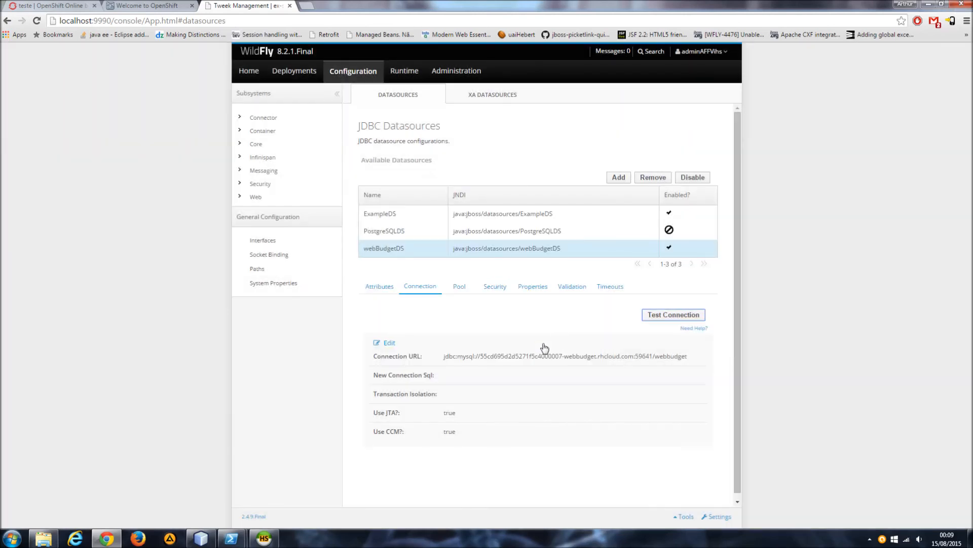
{"action": "left_click", "coordinate": [264, 538]}
{"action": "left_click", "coordinate": [280, 162]}
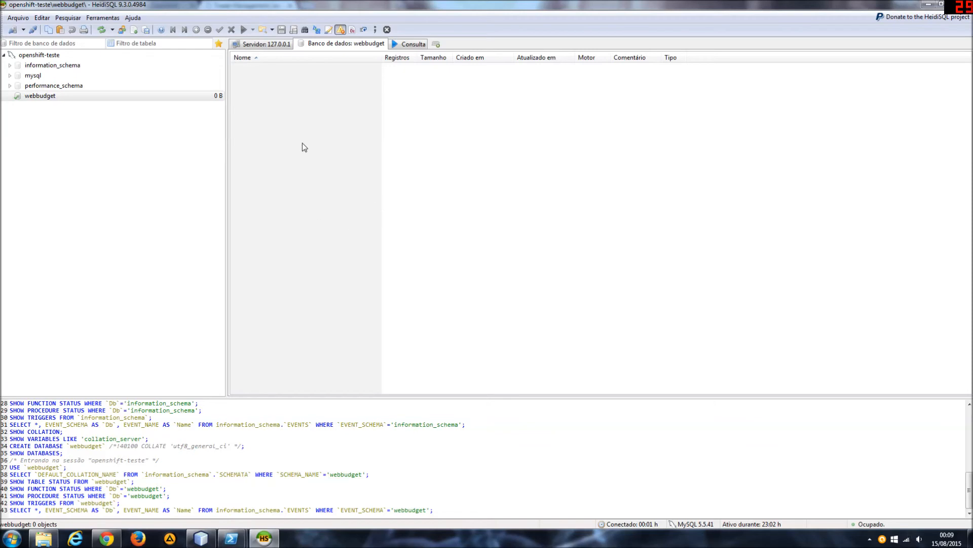
Switch to NetBeans and open the recent project webBudget.
{"action": "left_click", "coordinate": [202, 538]}
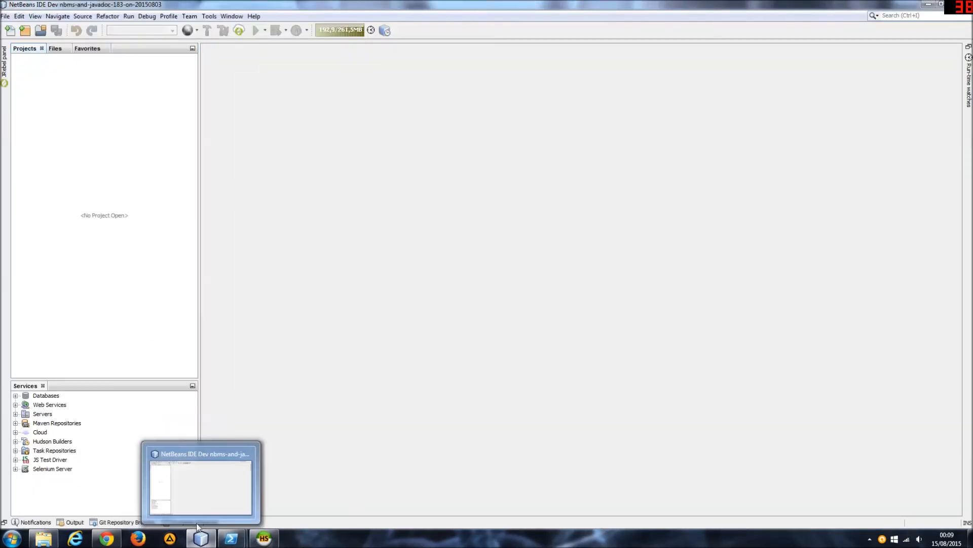
{"action": "right_click", "coordinate": [140, 183]}
{"action": "mouse_move", "coordinate": [272, 227]}
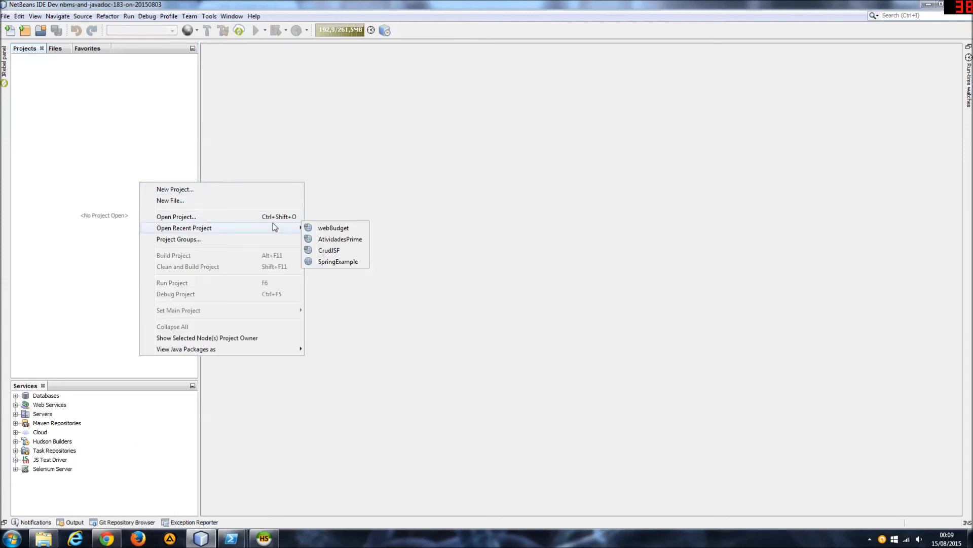
{"action": "left_click", "coordinate": [341, 228]}
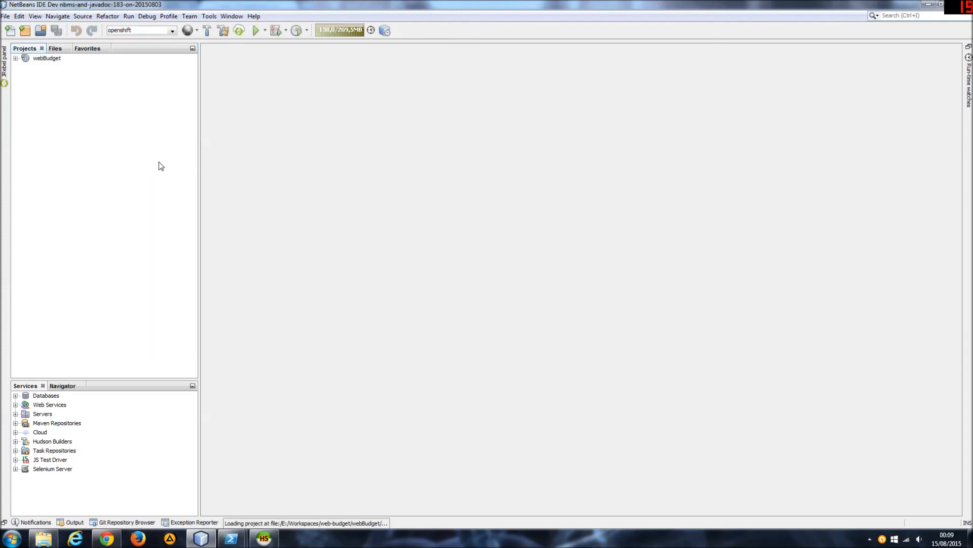
Expand the webBudget project's Web Pages and the br.com.webbudget package under Source Packages.
{"action": "left_click", "coordinate": [16, 58]}
{"action": "left_click", "coordinate": [25, 68]}
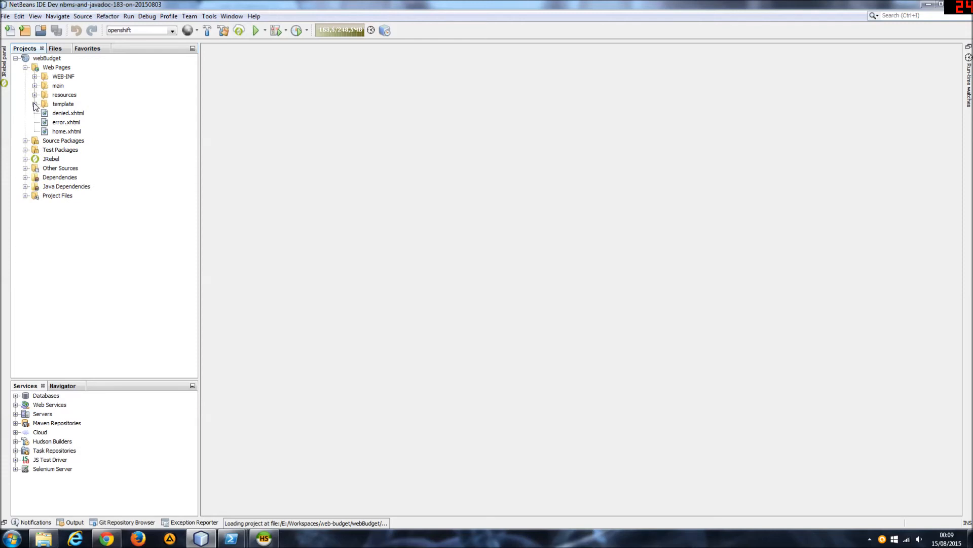
{"action": "left_click", "coordinate": [25, 141]}
{"action": "left_click", "coordinate": [34, 150]}
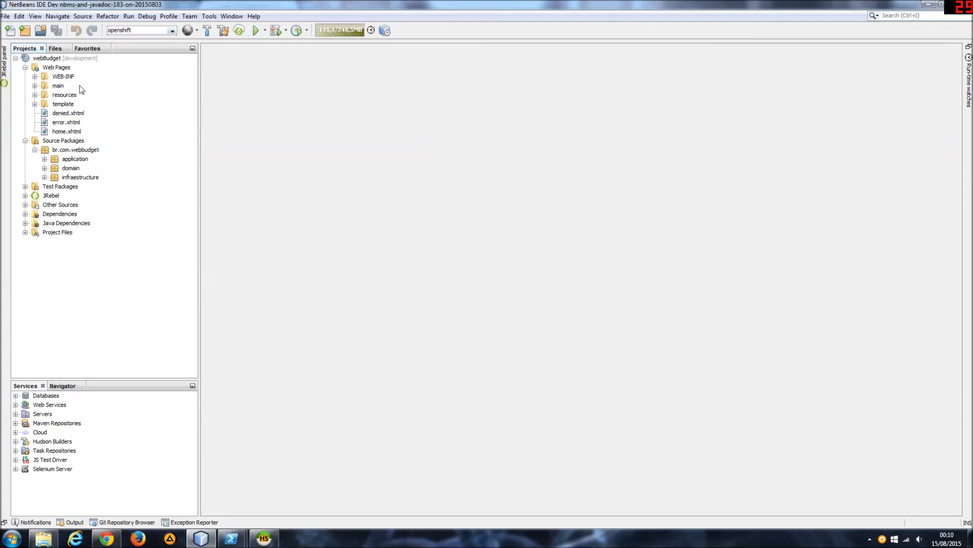
Run a Clean on the webBudget project and dismiss the build output.
{"action": "right_click", "coordinate": [52, 63]}
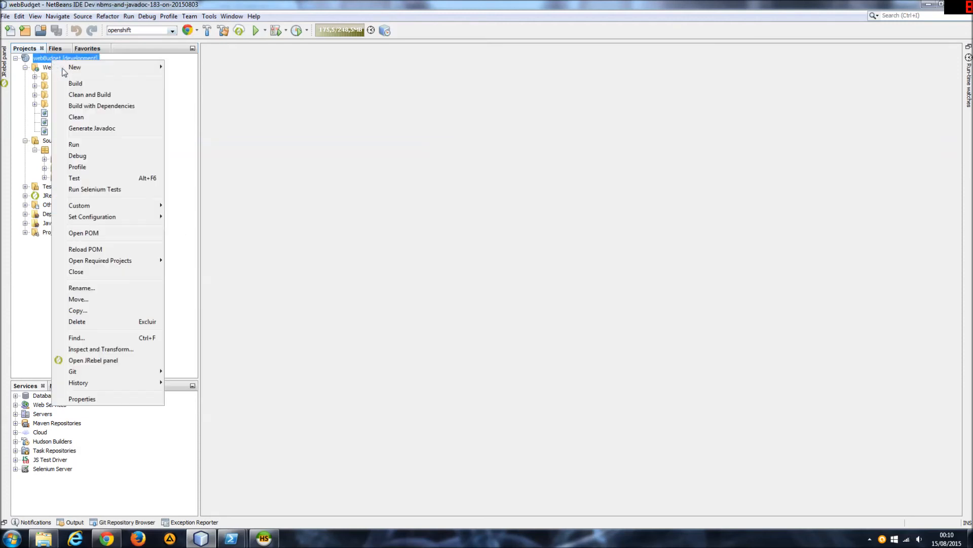
{"action": "left_click", "coordinate": [87, 115]}
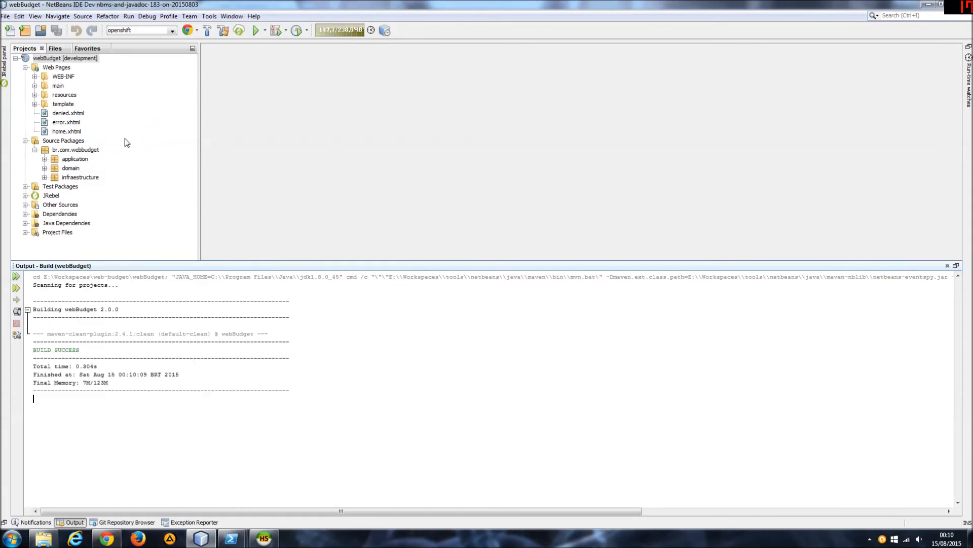
{"action": "left_click", "coordinate": [135, 122]}
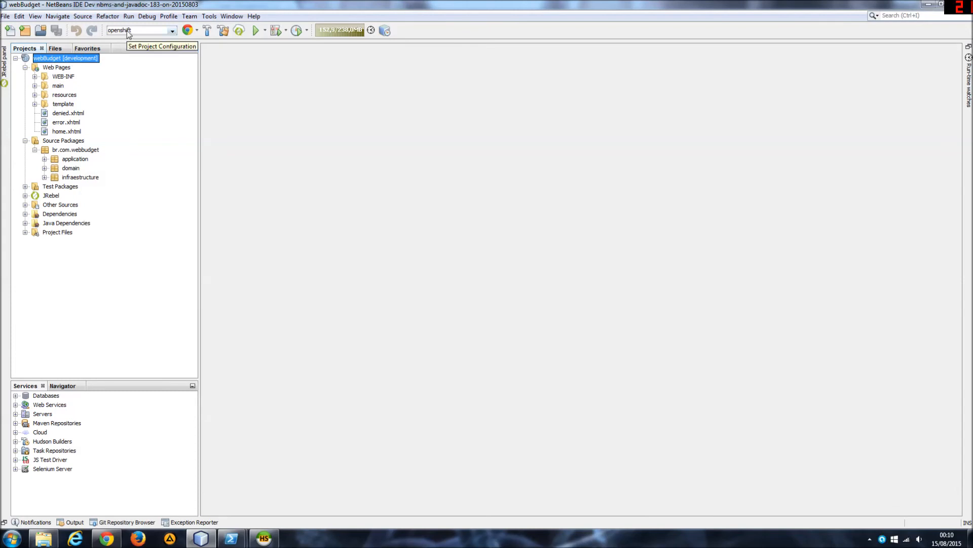
{"action": "right_click", "coordinate": [54, 60]}
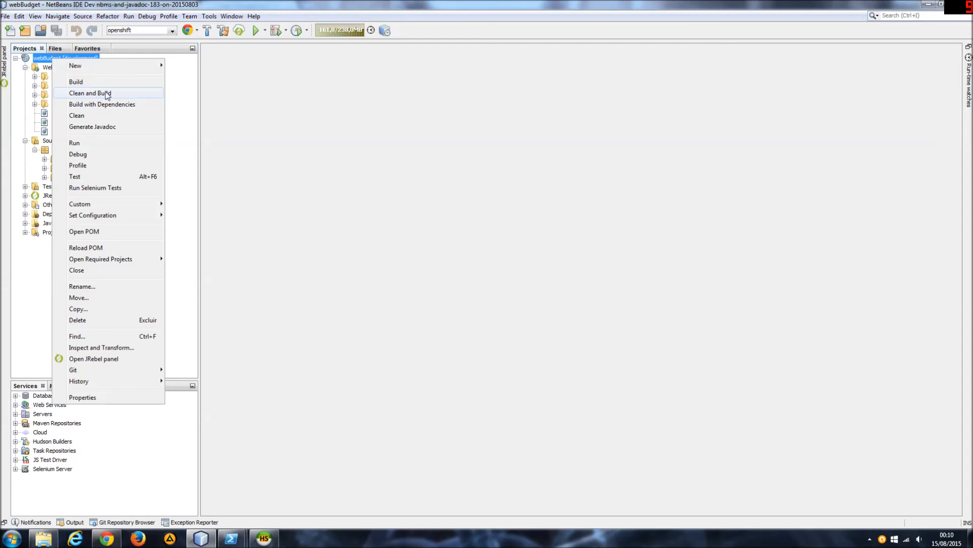
{"action": "left_click", "coordinate": [184, 167]}
Open persistence.xml from the META-INF package under Other Sources and show its source code.
{"action": "left_click", "coordinate": [25, 186]}
{"action": "left_click", "coordinate": [25, 204]}
{"action": "left_click", "coordinate": [35, 213]}
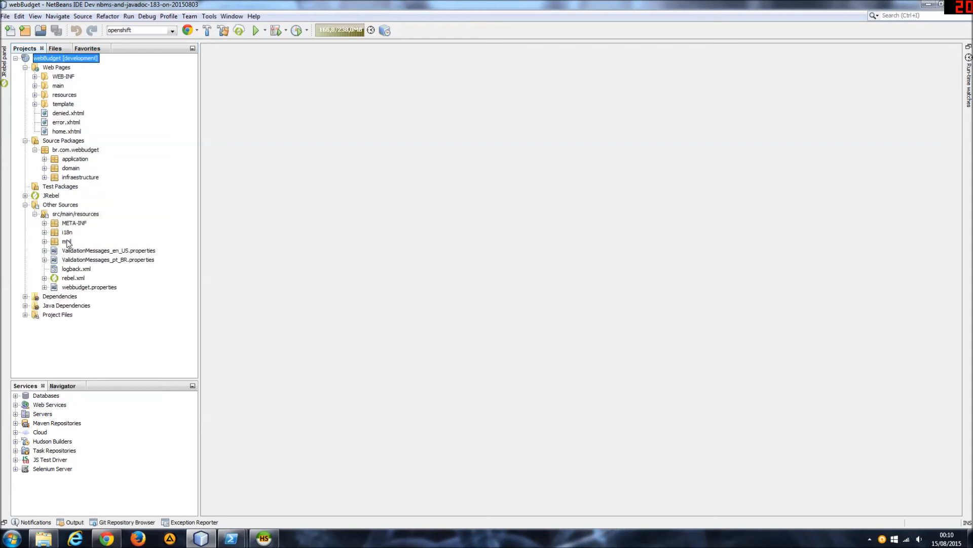
{"action": "left_click", "coordinate": [44, 223]}
{"action": "left_click", "coordinate": [103, 232]}
{"action": "double_click", "coordinate": [103, 233]}
{"action": "left_click", "coordinate": [239, 60]}
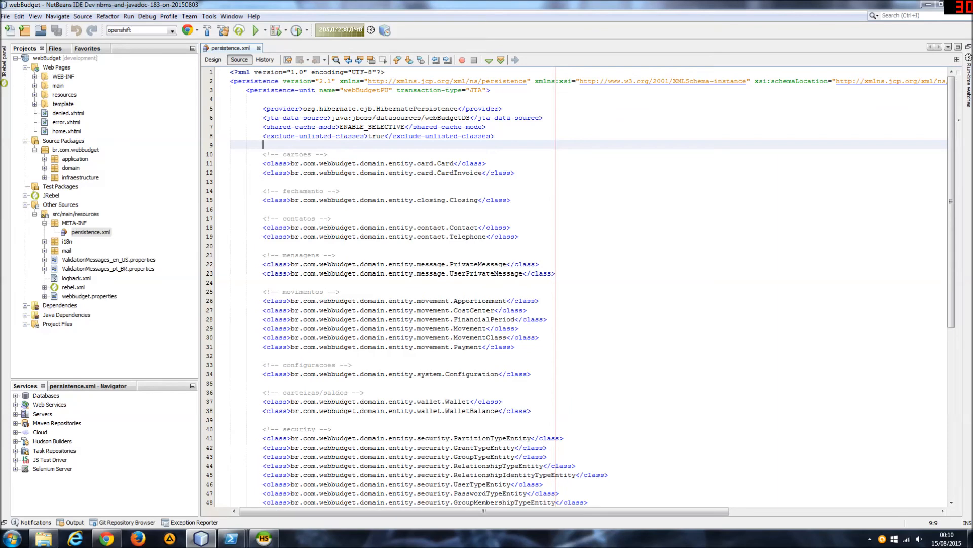
Compare the jta-data-source entry with the webBudgetDS JNDI name in the WildFly console, and close persistence.xml.
{"action": "left_click_drag", "start_coordinate": [332, 118], "coordinate": [470, 118]}
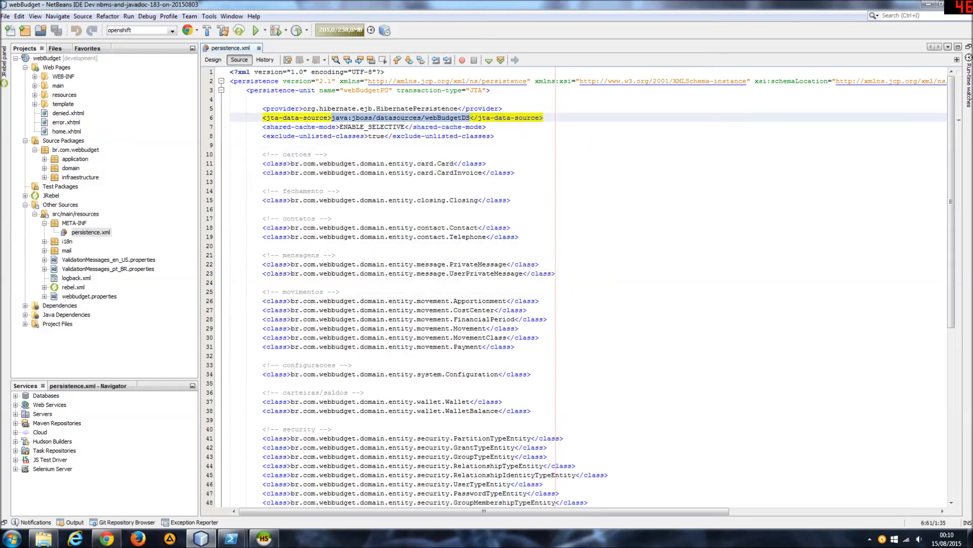
{"action": "left_click", "coordinate": [106, 538]}
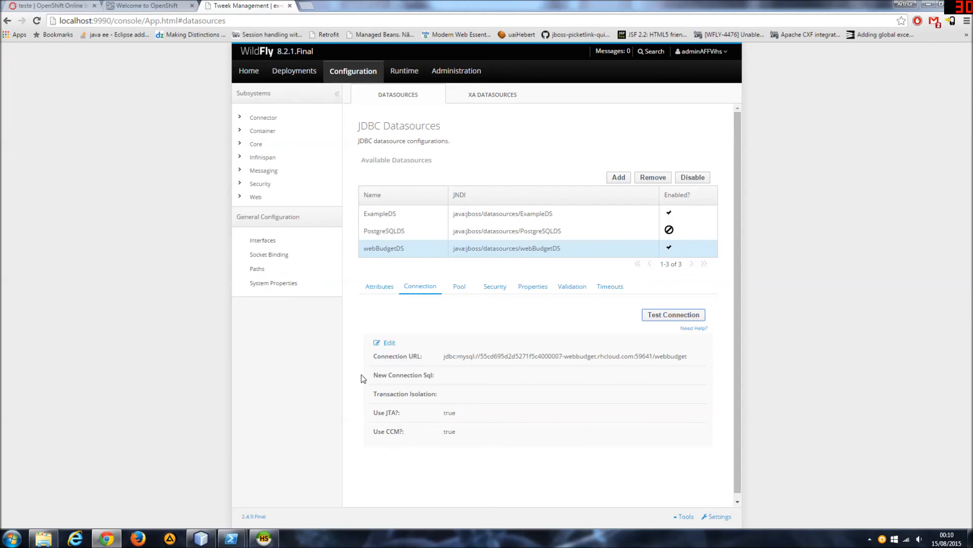
{"action": "left_click", "coordinate": [203, 536]}
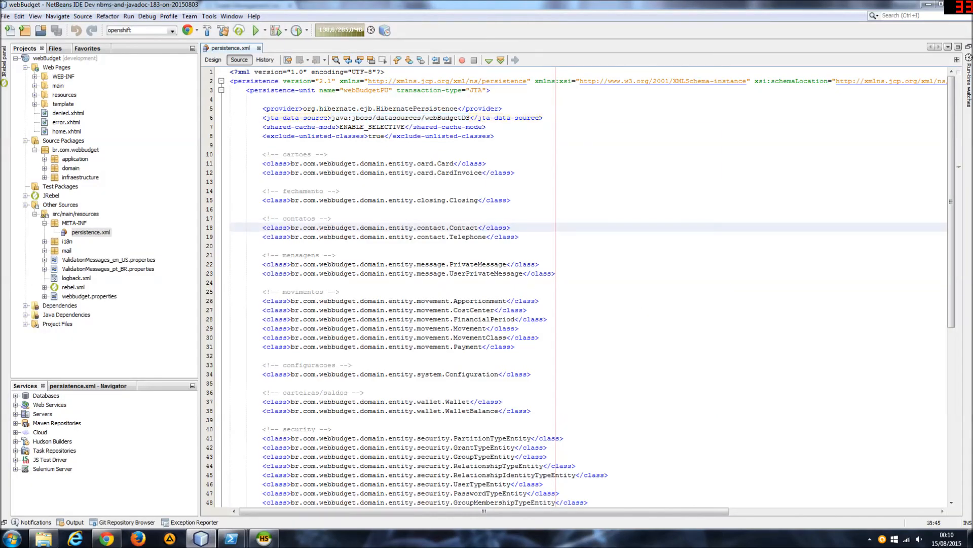
{"action": "left_click", "coordinate": [258, 48]}
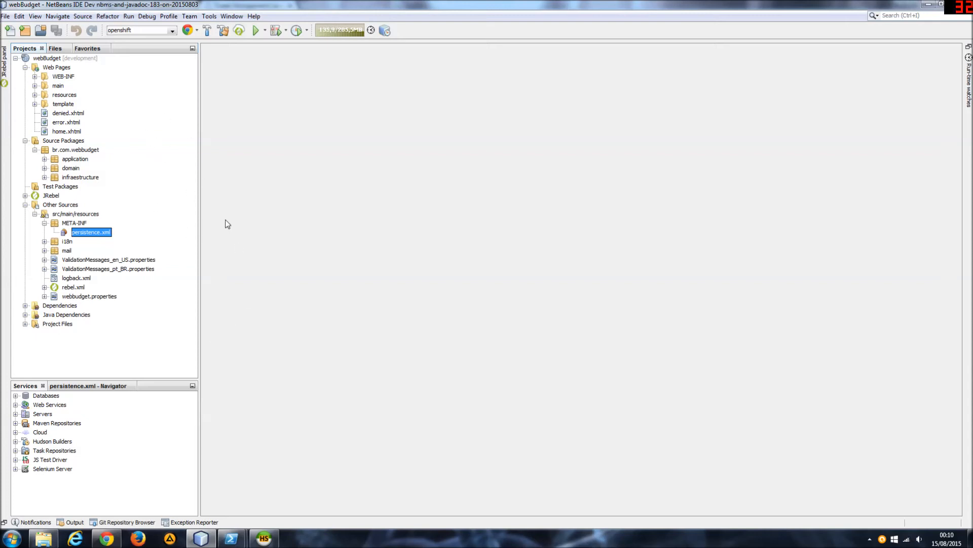
{"action": "right_click", "coordinate": [59, 60]}
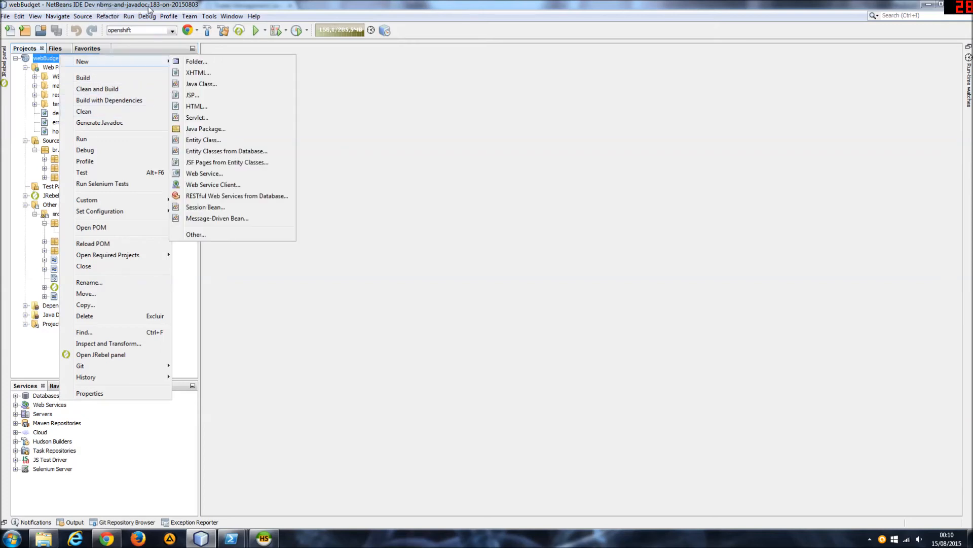
{"action": "left_click", "coordinate": [399, 188]}
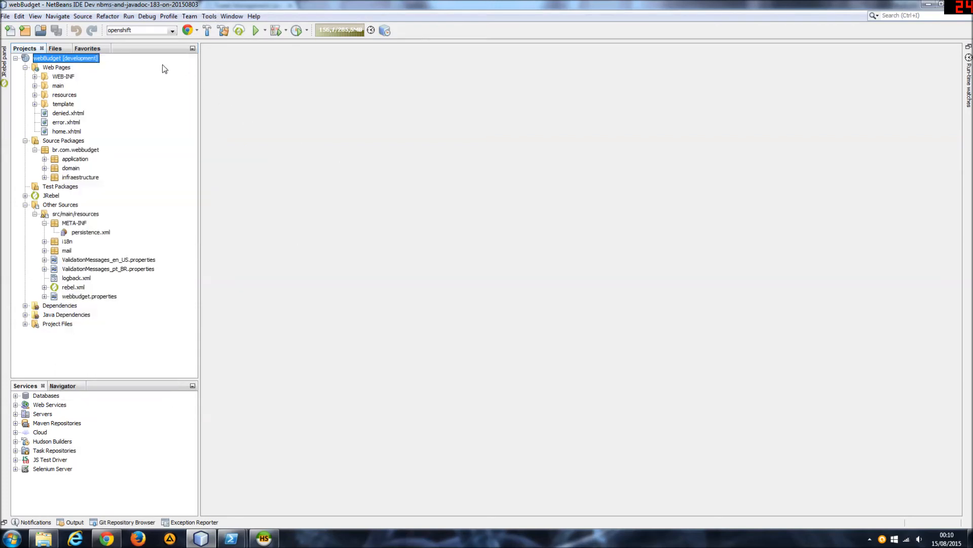
Run a Clean on the webBudget project and dismiss the exception report.
{"action": "right_click", "coordinate": [59, 60]}
{"action": "left_click", "coordinate": [106, 113]}
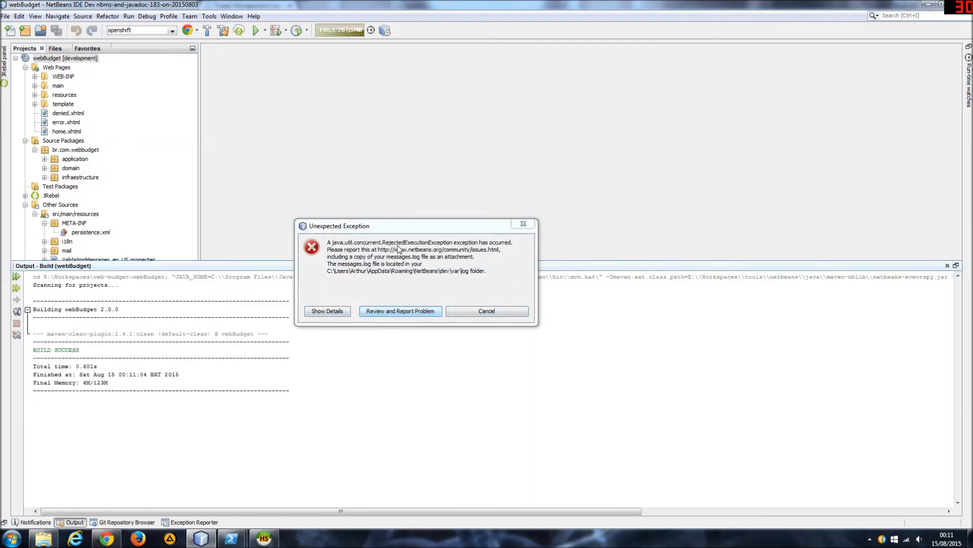
{"action": "left_click", "coordinate": [464, 311]}
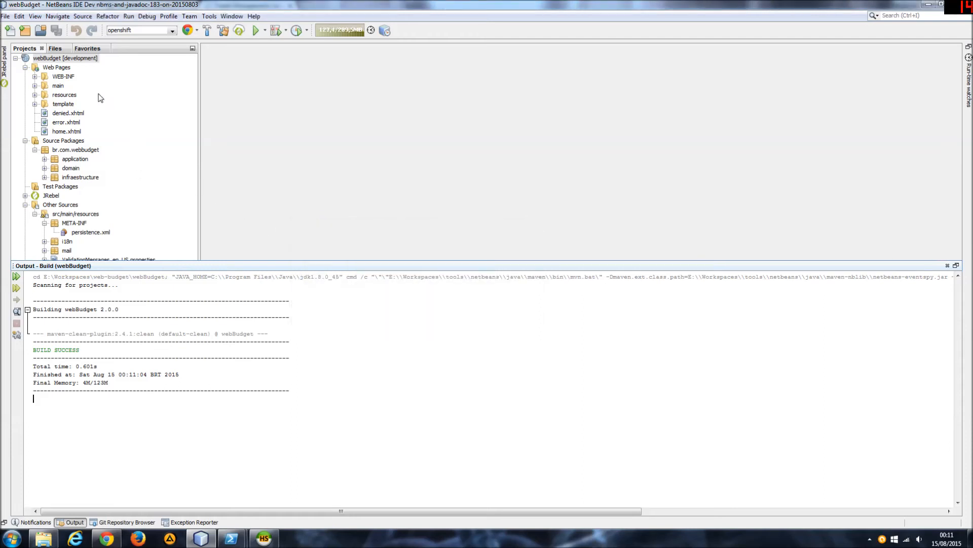
Run Clean and Build on the webBudget project to package the WAR file.
{"action": "left_click", "coordinate": [57, 60]}
{"action": "right_click", "coordinate": [56, 60]}
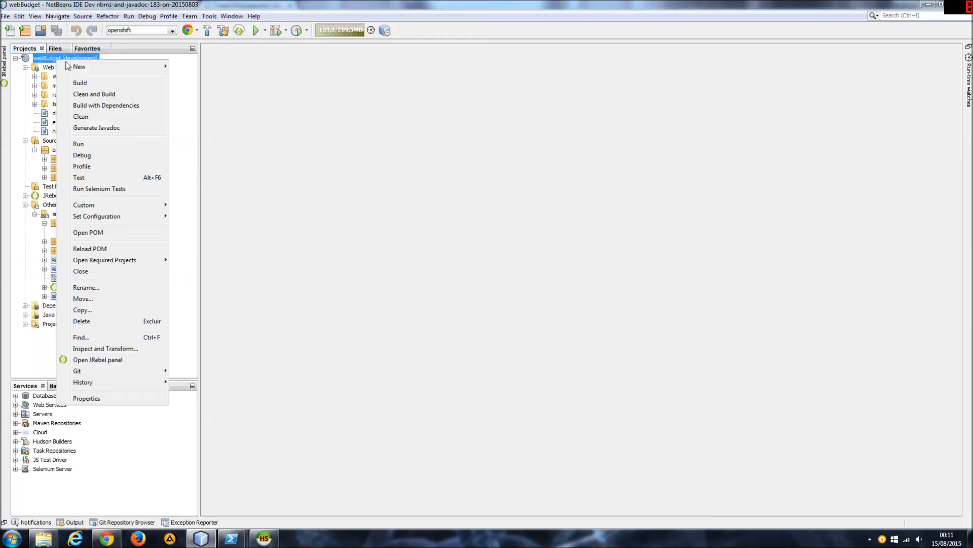
{"action": "left_click", "coordinate": [107, 95]}
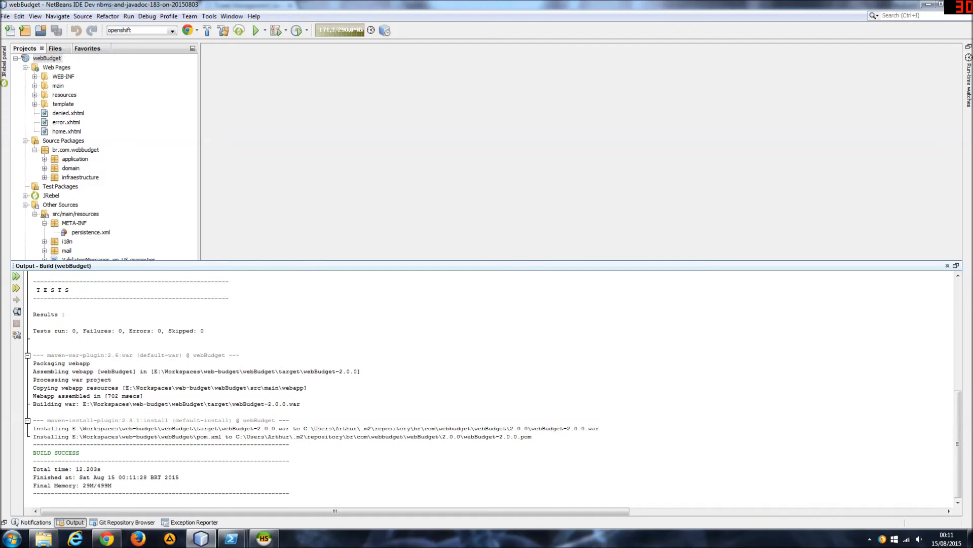
Switch to Windows Explorer and open the deployments folder of the teste repository.
{"action": "left_click", "coordinate": [45, 537]}
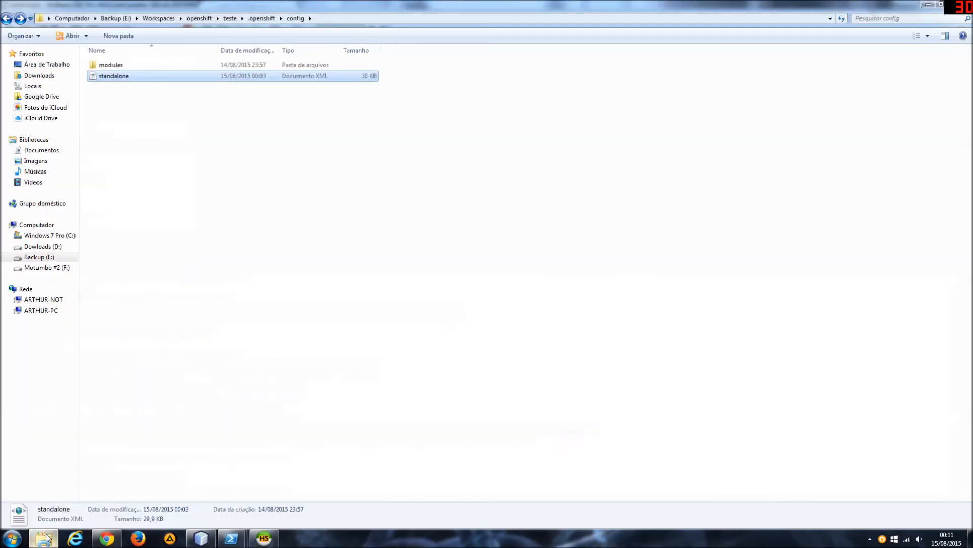
{"action": "left_click", "coordinate": [263, 294]}
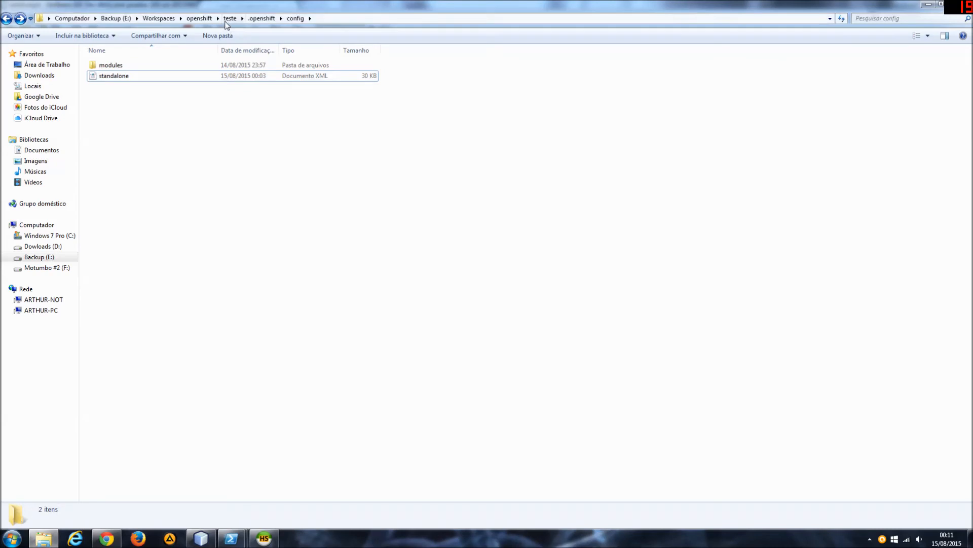
{"action": "left_click", "coordinate": [227, 24]}
{"action": "double_click", "coordinate": [126, 77]}
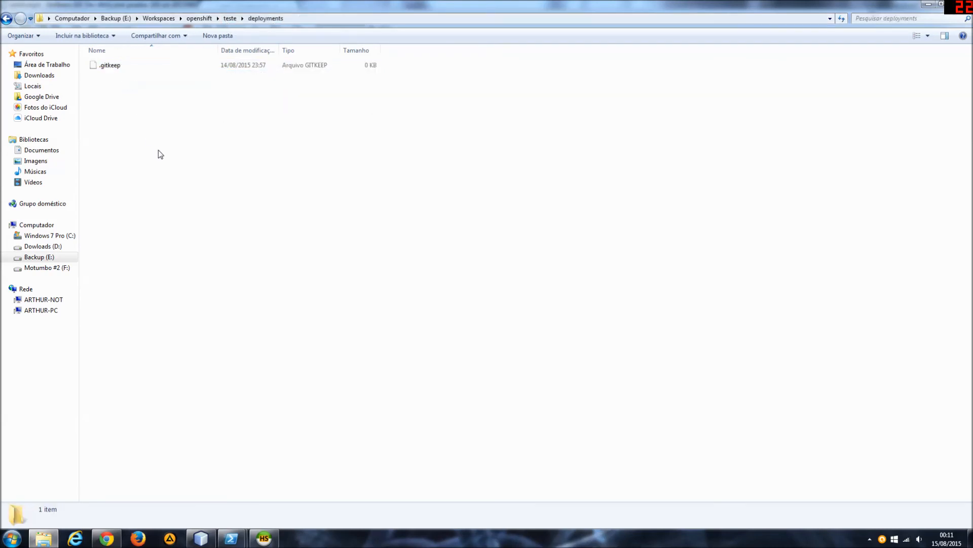
Check the port forwarding in PowerShell and remove the ROOT.war deployment from the server in the WildFly console.
{"action": "left_click", "coordinate": [105, 538]}
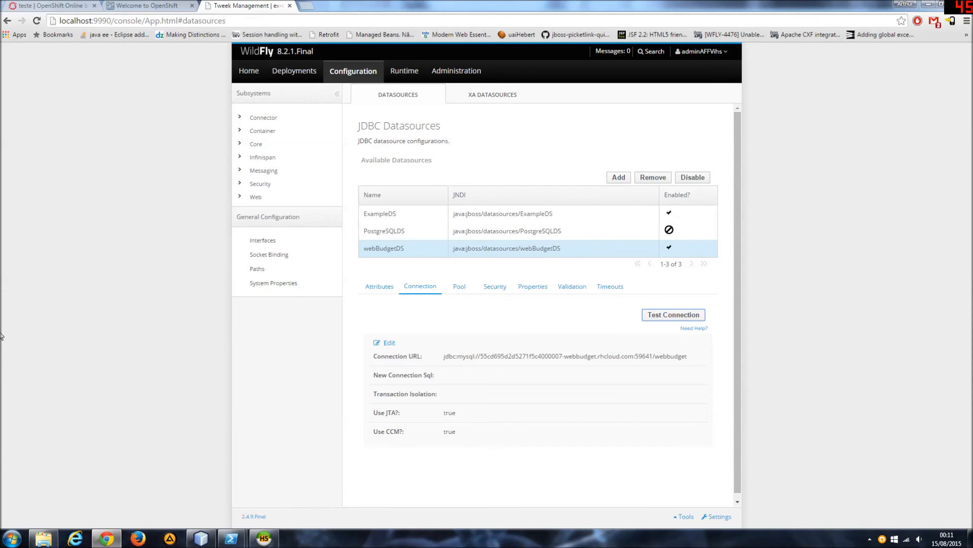
{"action": "mouse_move", "coordinate": [231, 539]}
{"action": "left_click", "coordinate": [142, 449]}
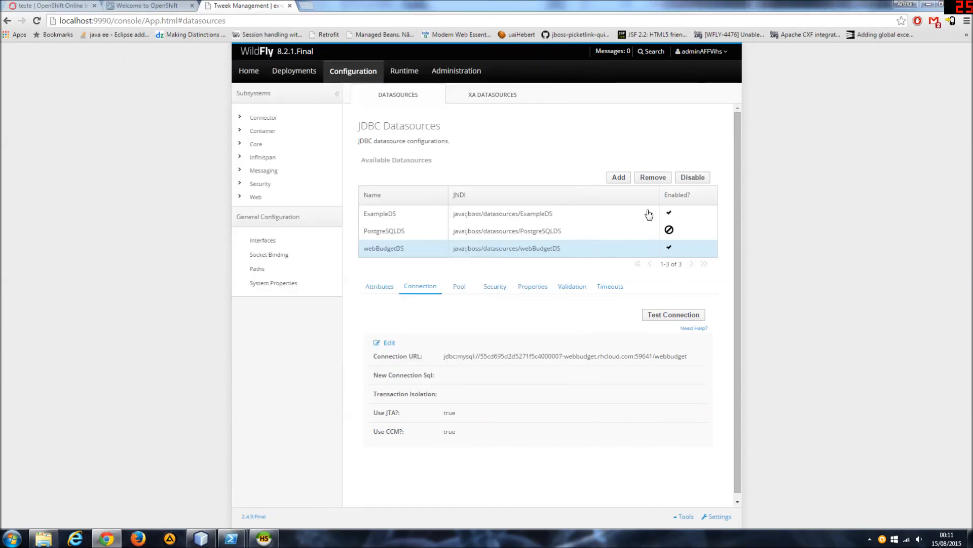
{"action": "left_click", "coordinate": [834, 259]}
{"action": "left_click", "coordinate": [303, 75]}
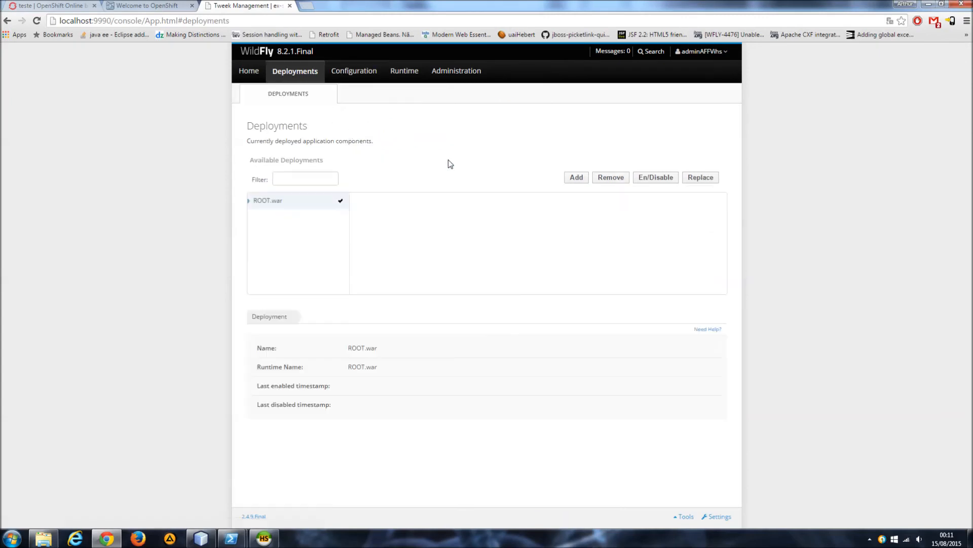
{"action": "left_click", "coordinate": [613, 178]}
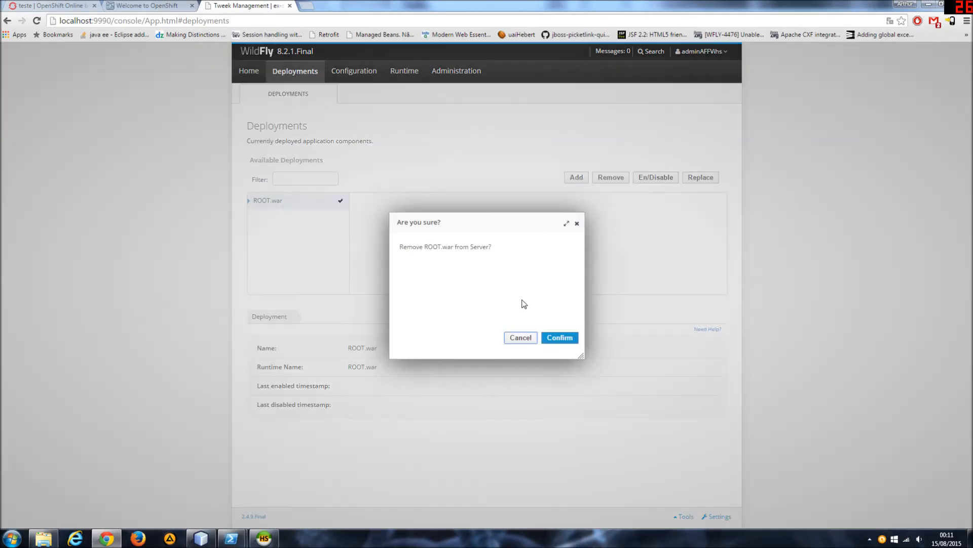
{"action": "left_click", "coordinate": [558, 337]}
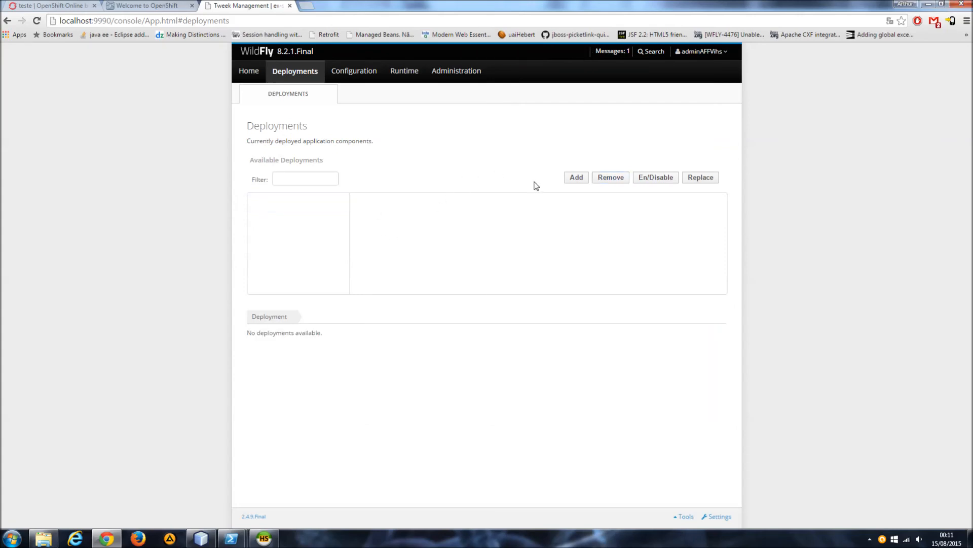
Add webBudget-2.0.0.war as a managed deployment, enable it and save it.
{"action": "left_click", "coordinate": [575, 177]}
{"action": "left_click", "coordinate": [386, 233]}
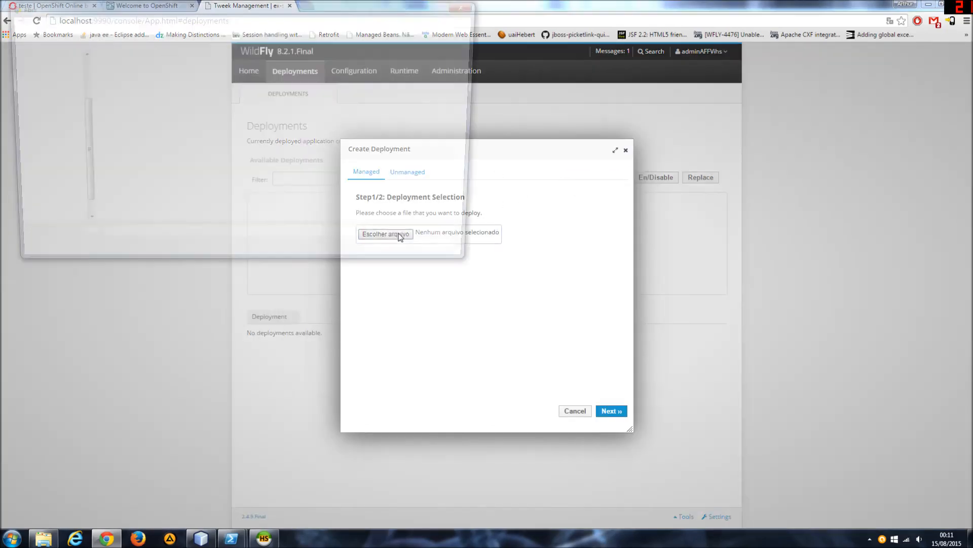
{"action": "double_click", "coordinate": [134, 145]}
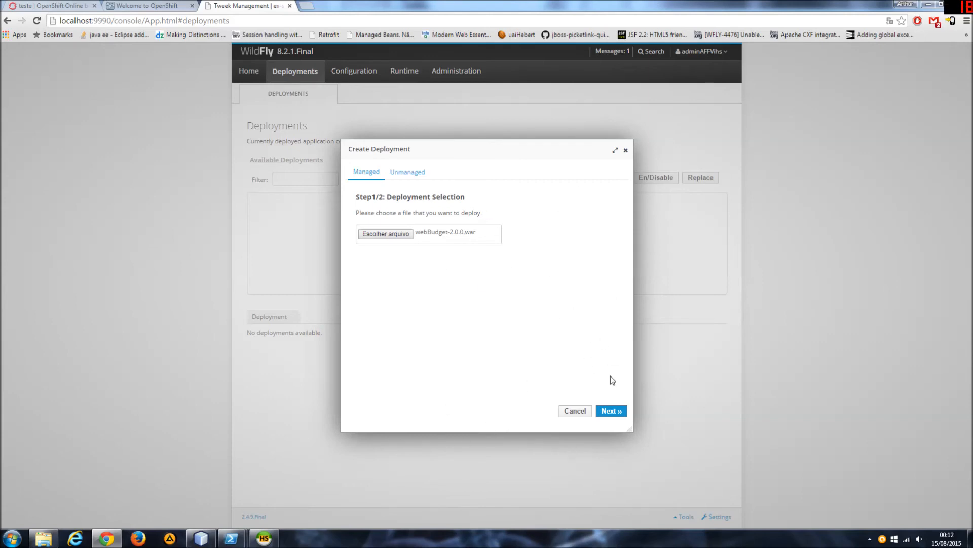
{"action": "left_click", "coordinate": [610, 412]}
{"action": "left_click", "coordinate": [419, 262]}
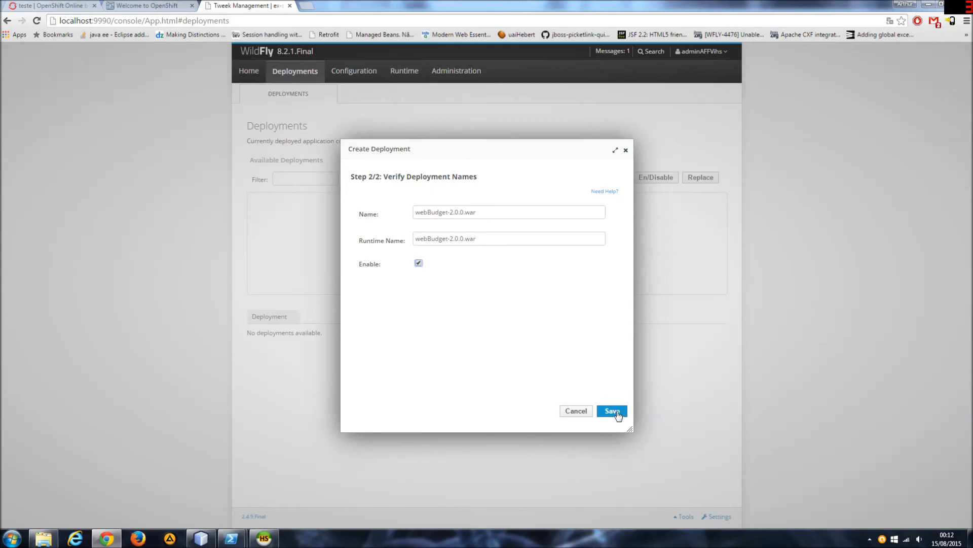
{"action": "left_click", "coordinate": [619, 412]}
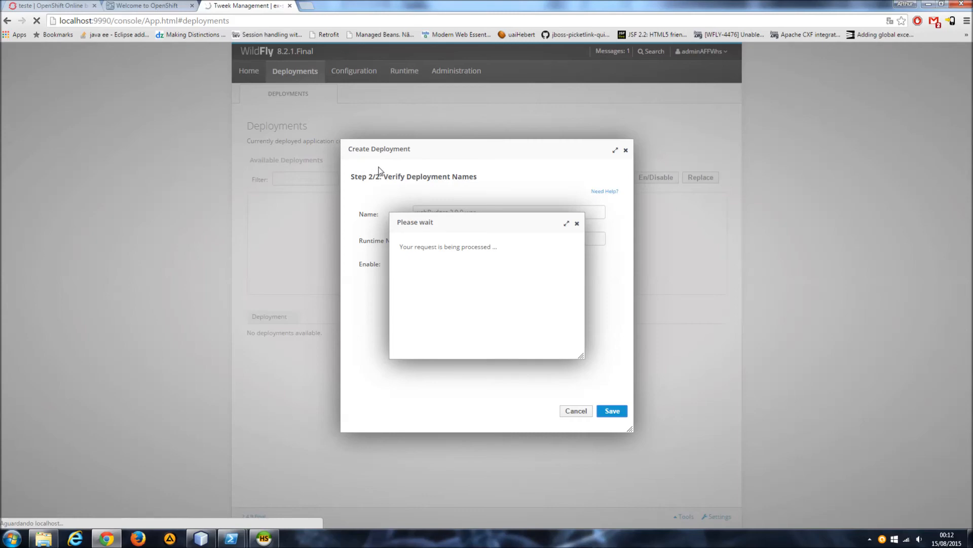
Switch to the PowerShell window in the teste repository and open a remote session with rhc ssh teste.
{"action": "mouse_move", "coordinate": [232, 538]}
{"action": "left_click", "coordinate": [288, 495]}
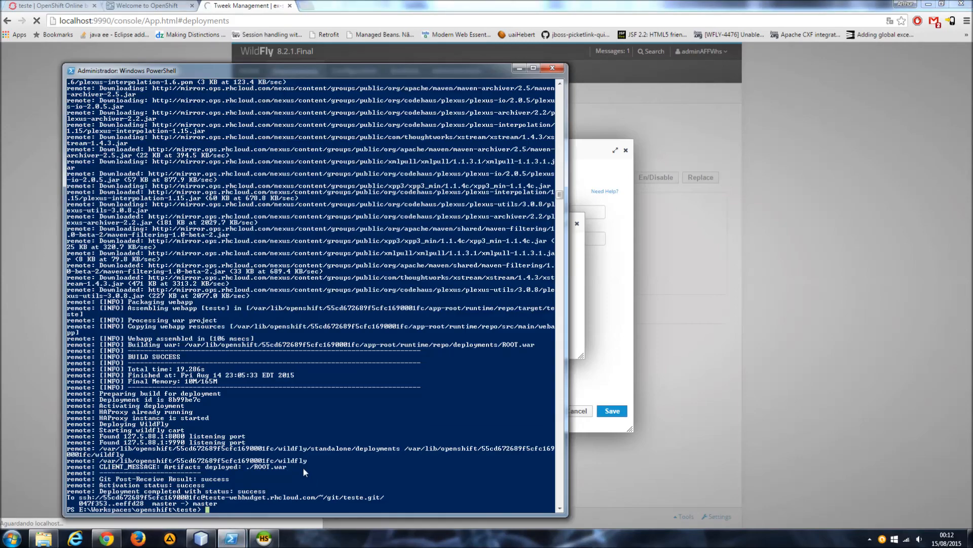
{"action": "type", "text": "rhc"}
{"action": "type", "text": " ssh"}
{"action": "type", "text": " teste"}
{"action": "key", "text": "Return"}
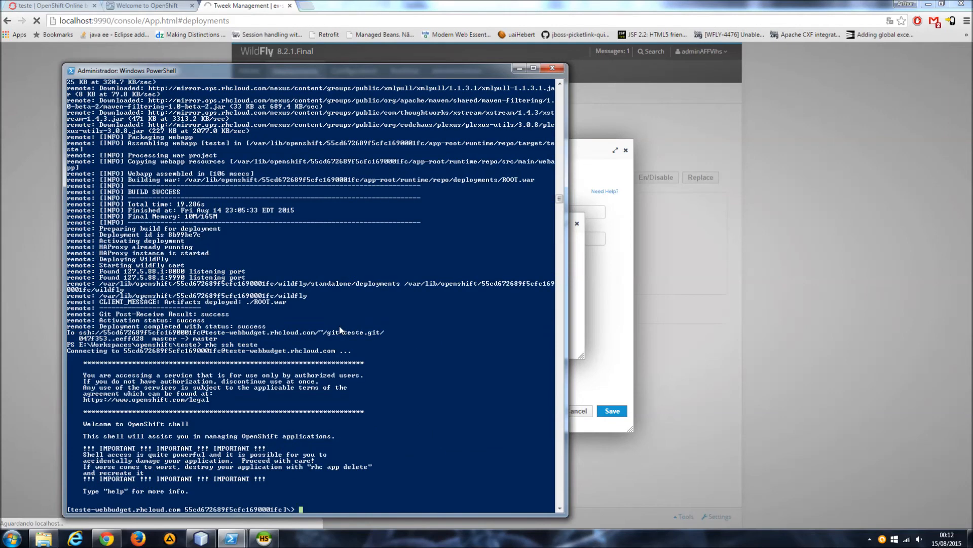
{"action": "type", "text": "tail -f v"}
{"action": "key", "text": "BackSpace"}
{"action": "type", "text": "wildfly/"}
{"action": "type", "text": "sta"}
{"action": "key", "text": "Tab"}
{"action": "key", "text": "BackSpace"}
{"action": "key", "text": "BackSpace"}
{"action": "key", "text": "BackSpace"}
{"action": "key", "text": "BackSpace"}
{"action": "key", "text": "BackSpace"}
{"action": "key", "text": "BackSpace"}
{"action": "key", "text": "BackSpace"}
{"action": "key", "text": "BackSpace"}
{"action": "key", "text": "BackSpace"}
{"action": "key", "text": "BackSpace"}
{"action": "key", "text": "BackSpace"}
{"action": "key", "text": "BackSpace"}
{"action": "key", "text": "BackSpace"}
{"action": "key", "text": "BackSpace"}
{"action": "key", "text": "BackSpace"}
{"action": "key", "text": "BackSpace"}
{"action": "key", "text": "BackSpace"}
{"action": "key", "text": "BackSpace"}
{"action": "key", "text": "BackSpace"}
{"action": "key", "text": "BackSpace"}
{"action": "key", "text": "BackSpace"}
{"action": "key", "text": "BackSpace"}
{"action": "key", "text": "BackSpace"}
{"action": "key", "text": "BackSpace"}
{"action": "key", "text": "BackSpace"}
{"action": "key", "text": "BackSpace"}
List the contents of the remote wildfly directory and return to the parent directory.
{"action": "type", "text": "cd wildfly/"}
{"action": "key", "text": "Return"}
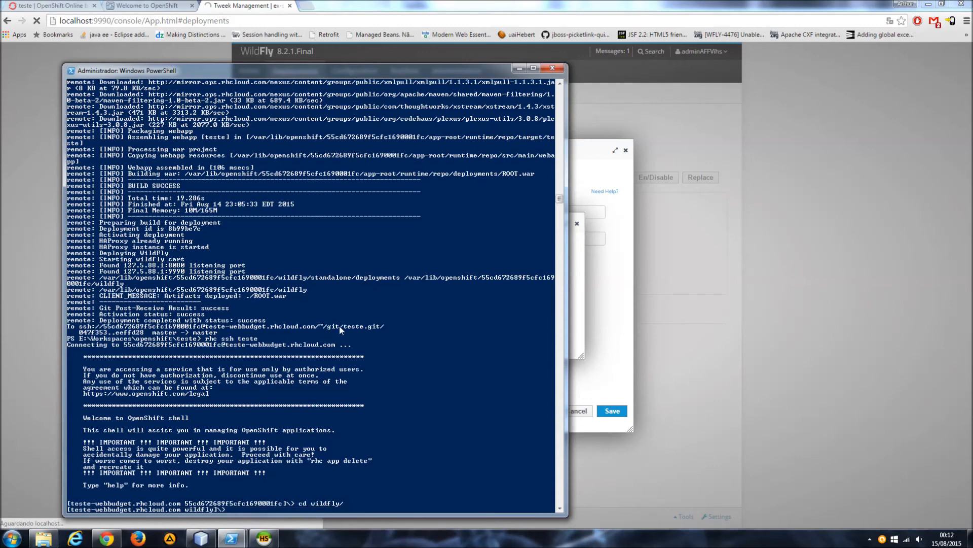
{"action": "type", "text": "ls"}
{"action": "key", "text": "Return"}
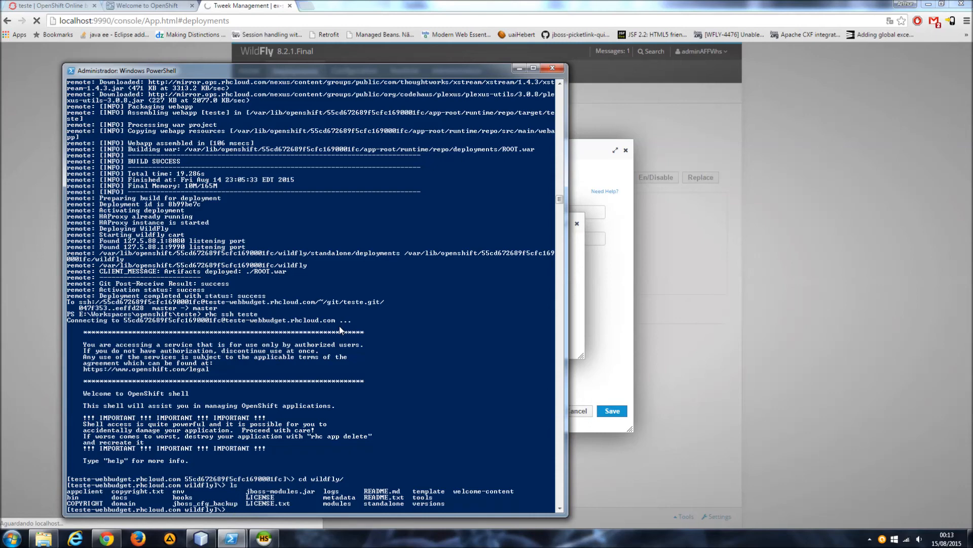
{"action": "type", "text": "cd .."}
{"action": "key", "text": "Return"}
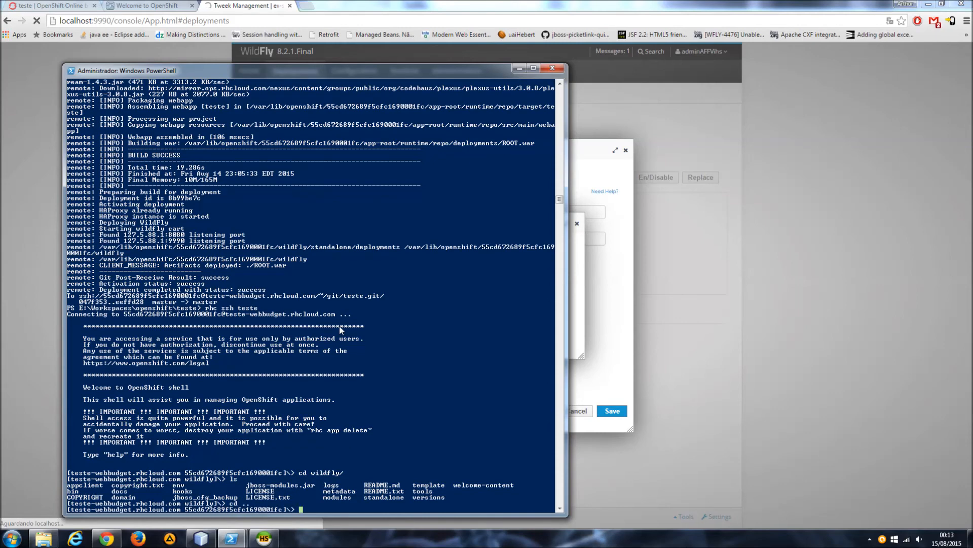
Follow the server log live with tail -f wildfly/logs/server.log.
{"action": "type", "text": "tail -"}
{"action": "type", "text": "f wildfly/"}
{"action": "type", "text": "logs/con"}
{"action": "key", "text": "BackSpace"}
{"action": "key", "text": "BackSpace"}
{"action": "type", "text": "server.log"}
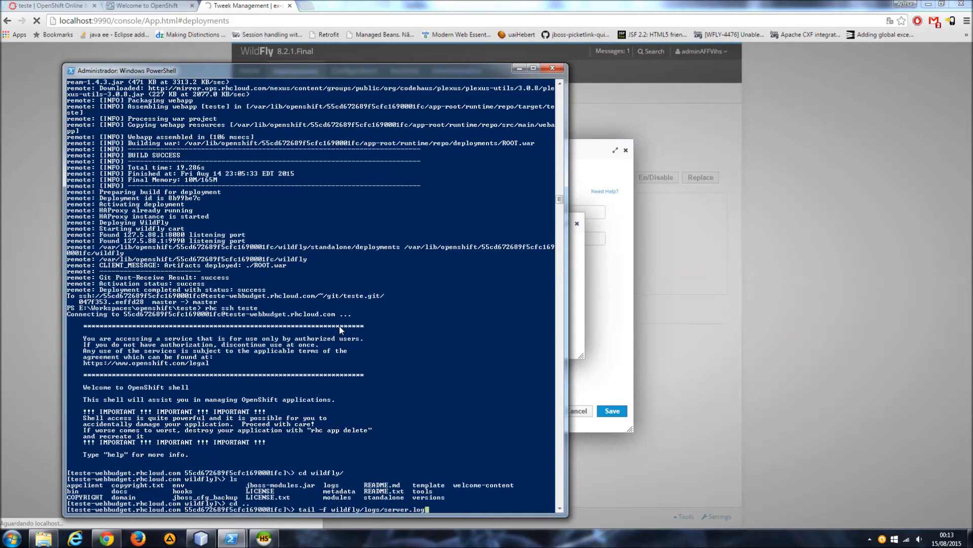
{"action": "key", "text": "Return"}
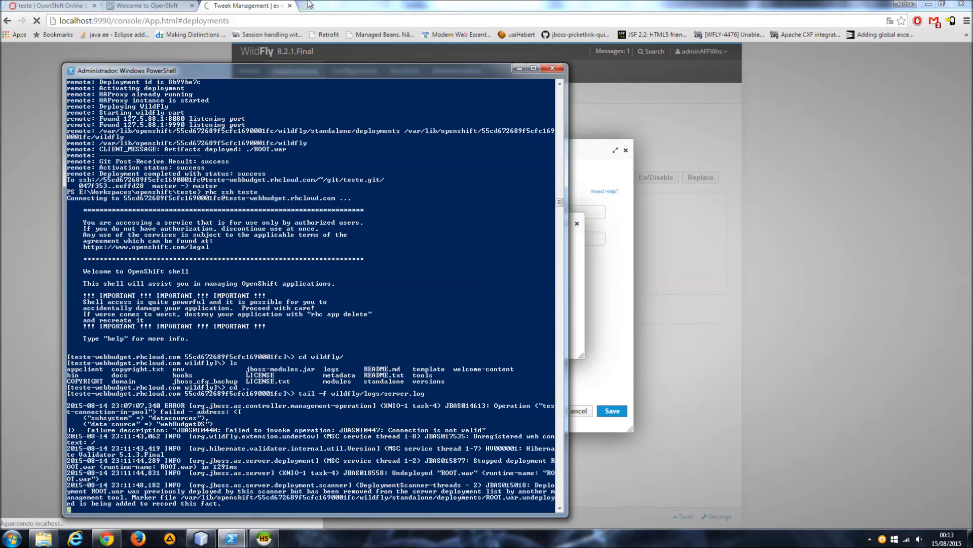
Review the WildFly 8 welcome page of teste-webbudget.rhcloud.com in the browser.
{"action": "left_click", "coordinate": [250, 5]}
{"action": "left_click", "coordinate": [151, 5]}
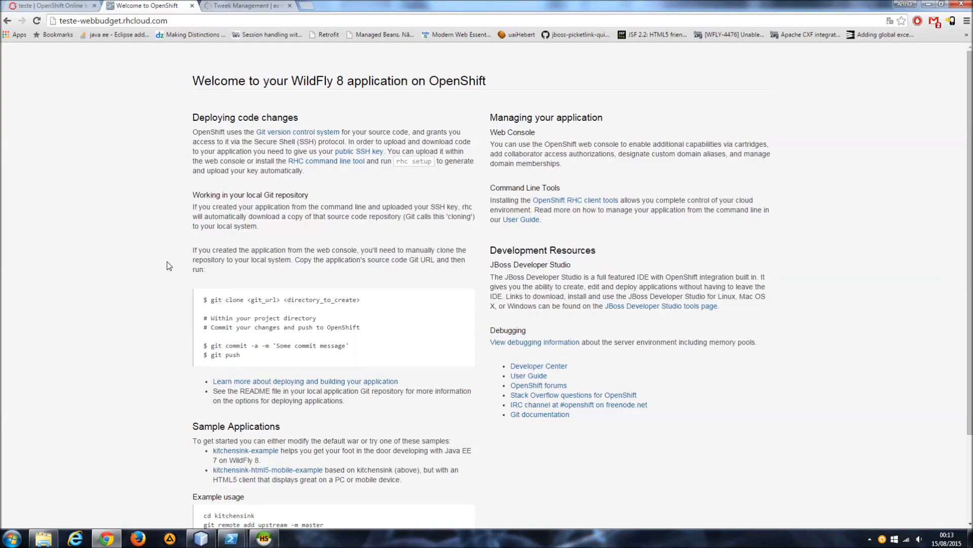
{"action": "scroll", "coordinate": [168, 262], "scroll_direction": "down", "scroll_amount": 2}
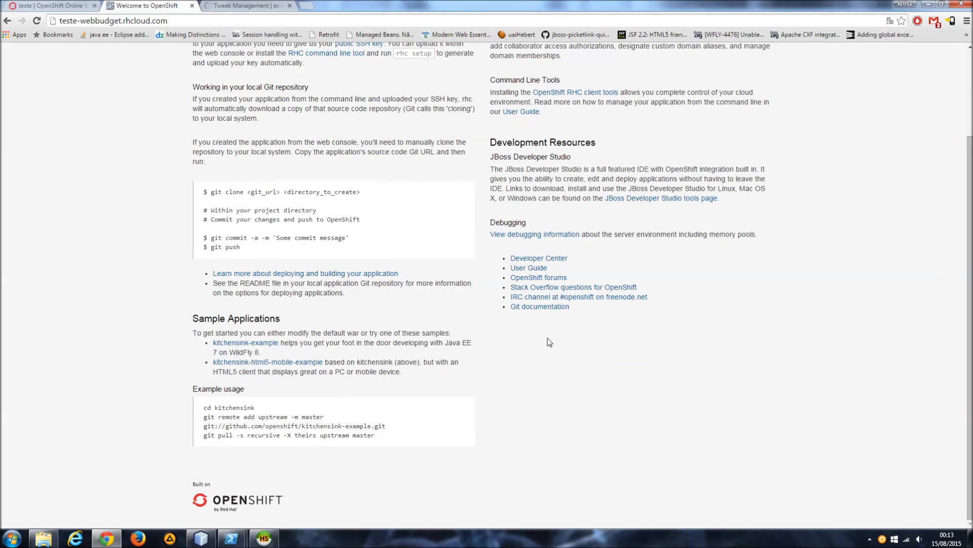
{"action": "scroll", "coordinate": [551, 341], "scroll_direction": "up", "scroll_amount": 2}
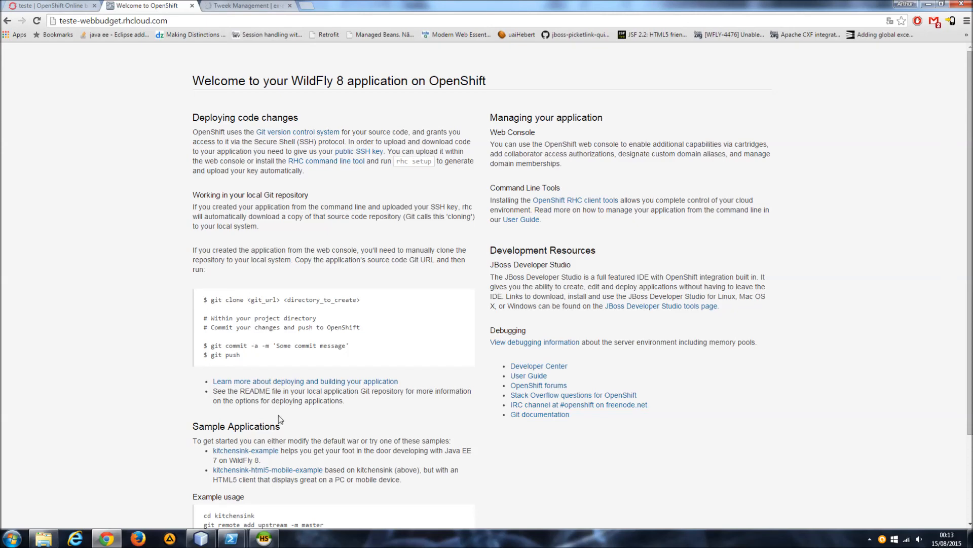
{"action": "scroll", "coordinate": [323, 354], "scroll_direction": "down", "scroll_amount": 2}
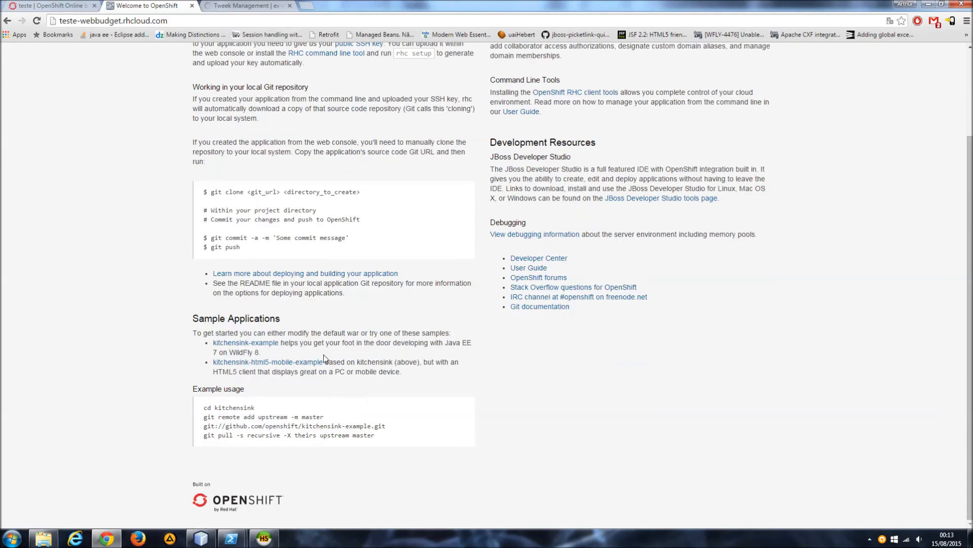
{"action": "scroll", "coordinate": [312, 291], "scroll_direction": "up", "scroll_amount": 2}
Show the Remote Access SSH command on the teste application's OpenShift page and examine it.
{"action": "left_click", "coordinate": [77, 5]}
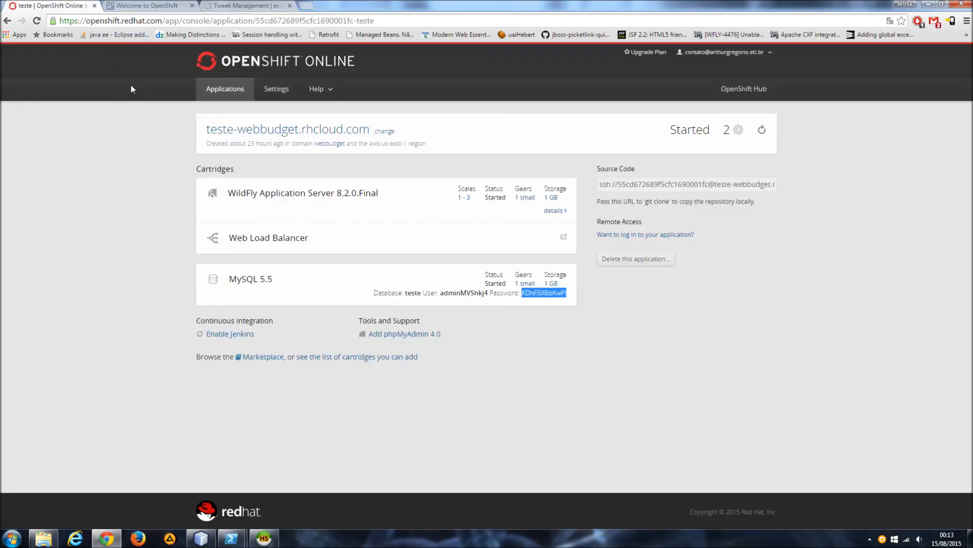
{"action": "left_click", "coordinate": [133, 153]}
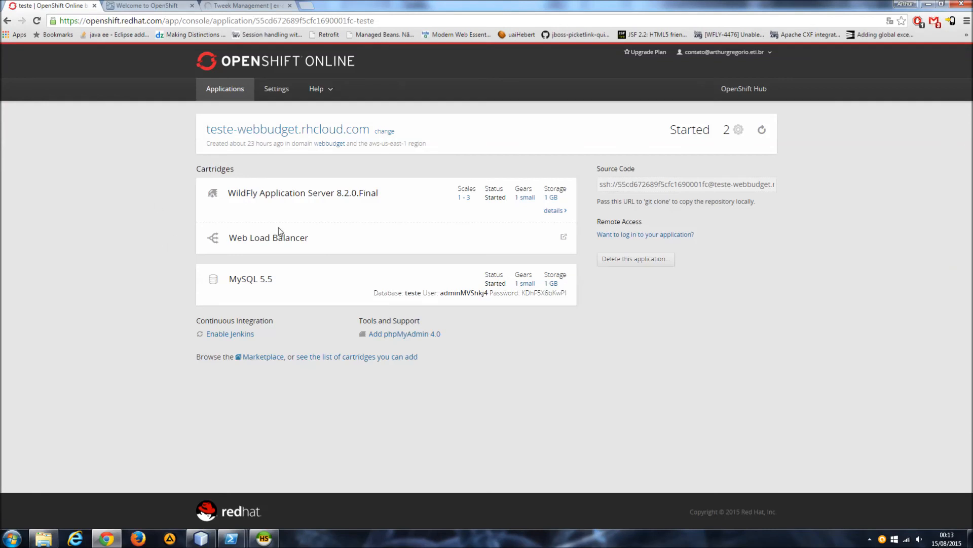
{"action": "left_click", "coordinate": [658, 234]}
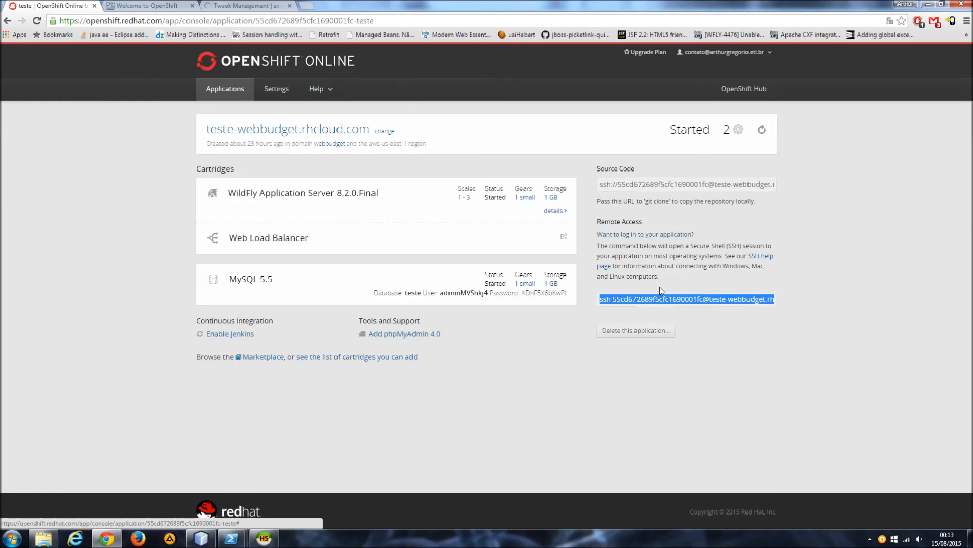
{"action": "left_click", "coordinate": [647, 298]}
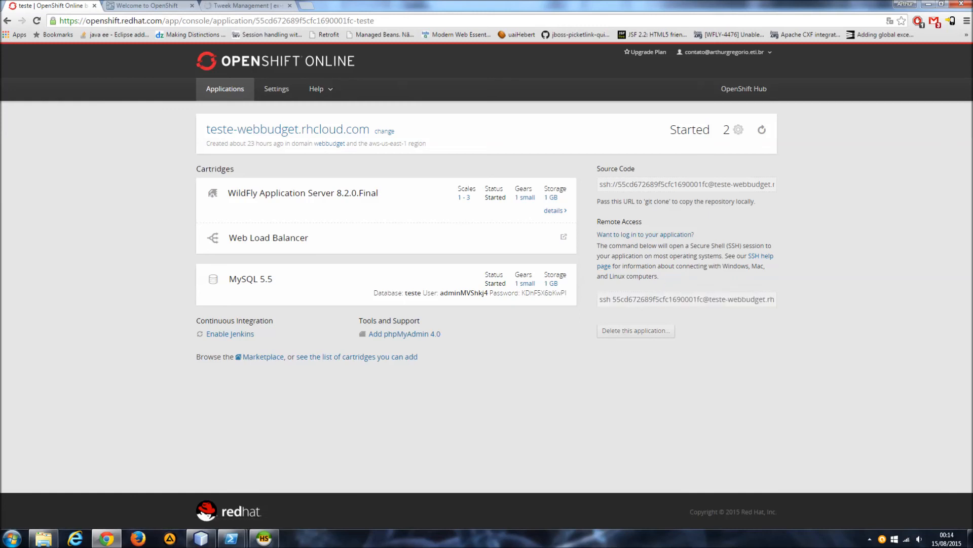
{"action": "left_click", "coordinate": [622, 302]}
{"action": "left_click", "coordinate": [615, 299]}
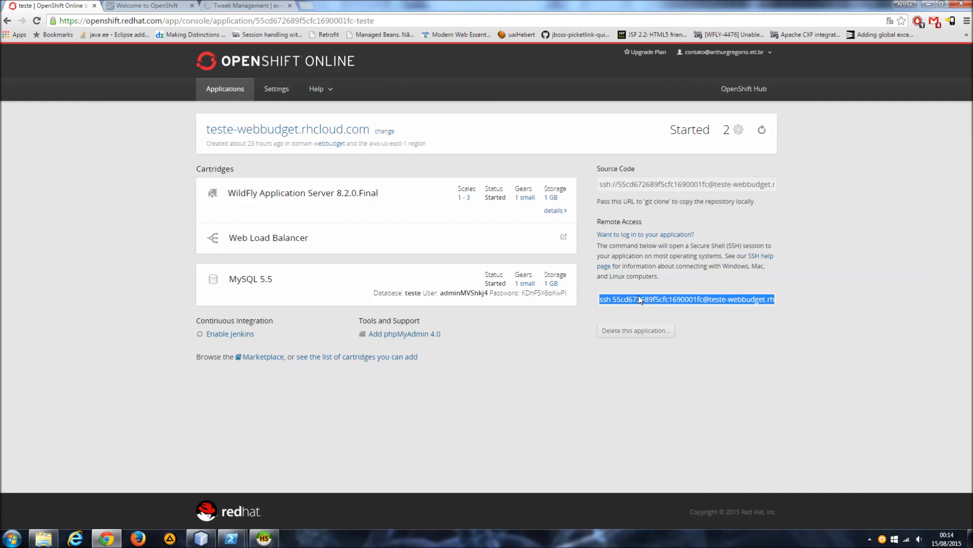
{"action": "left_click", "coordinate": [647, 270]}
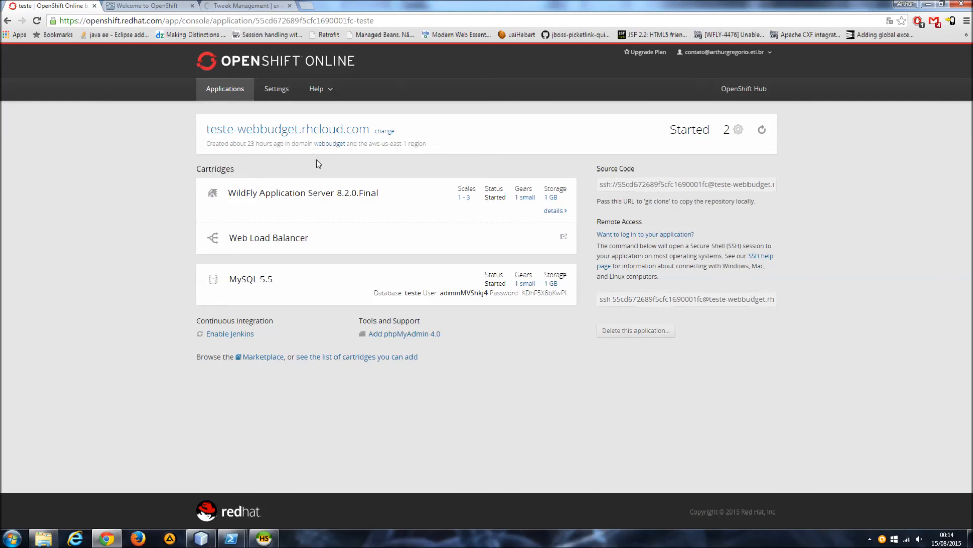
Check the webBudget deployment's progress in the WildFly console and in the server log in PowerShell.
{"action": "left_click", "coordinate": [234, 5]}
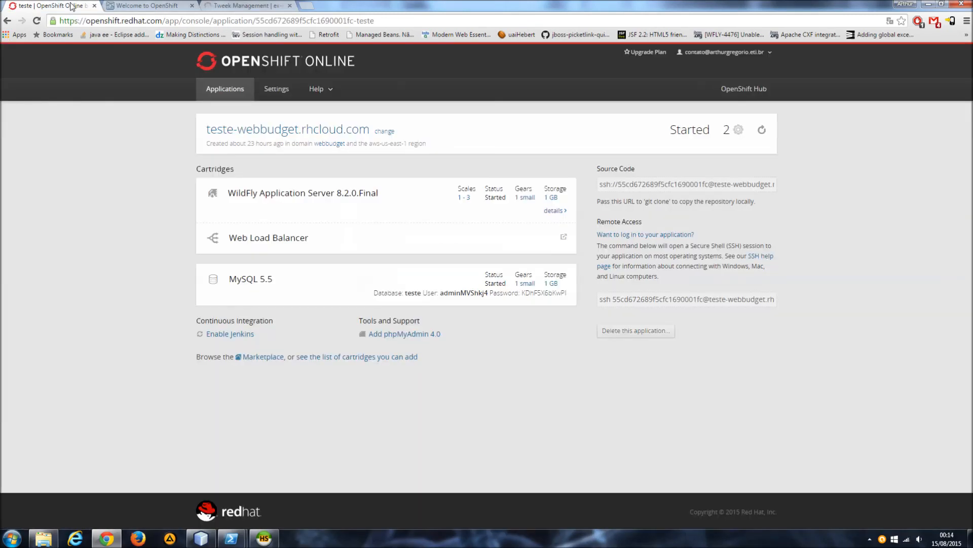
{"action": "left_click", "coordinate": [60, 6]}
{"action": "mouse_move", "coordinate": [231, 539]}
{"action": "left_click", "coordinate": [250, 510]}
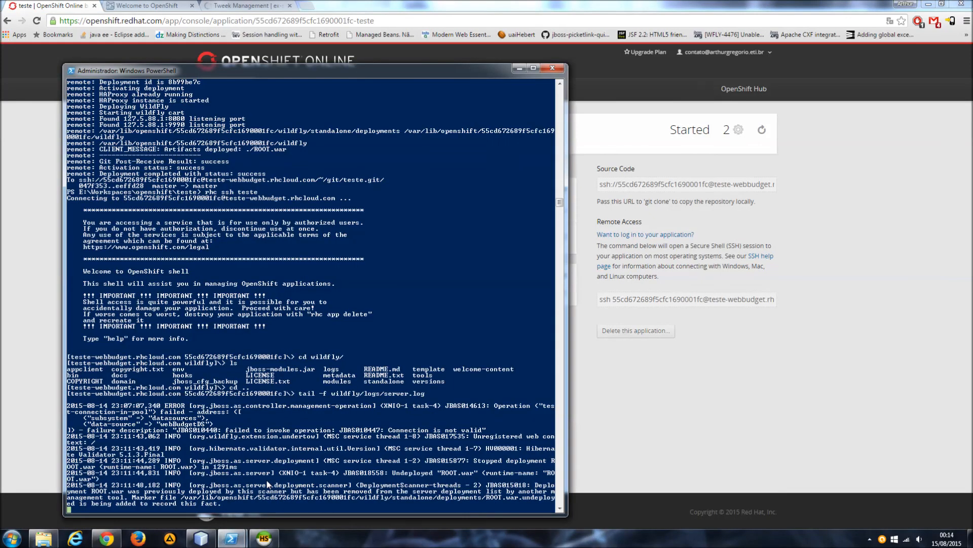
Examine the MySQL 5.5 database user and password fields on the teste application's OpenShift page.
{"action": "left_click", "coordinate": [706, 417]}
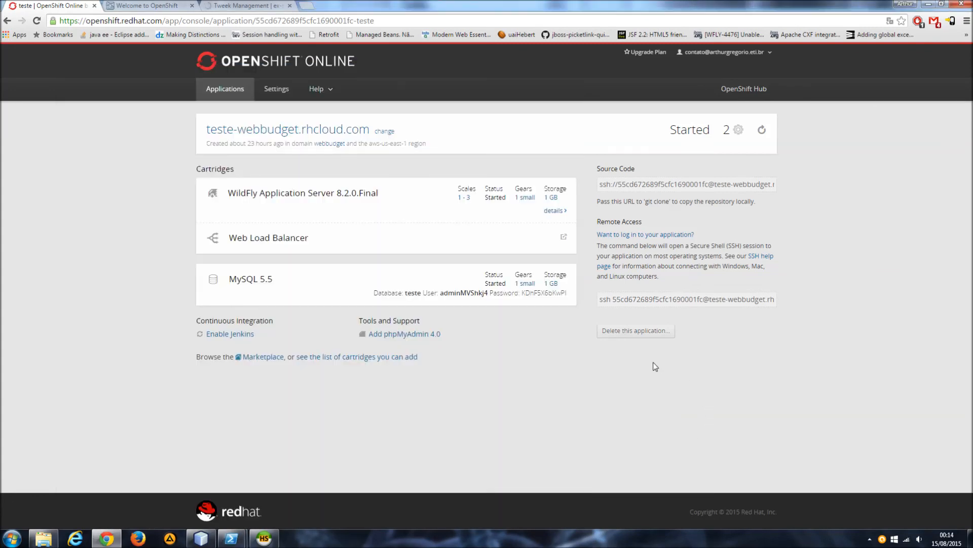
{"action": "double_click", "coordinate": [544, 293]}
{"action": "double_click", "coordinate": [464, 293]}
{"action": "left_click", "coordinate": [464, 293]}
{"action": "double_click", "coordinate": [544, 293]}
{"action": "double_click", "coordinate": [464, 293]}
{"action": "left_click", "coordinate": [546, 340]}
Open the OpenShift account settings and examine the Domains section about adding custom domain names.
{"action": "left_click", "coordinate": [282, 90]}
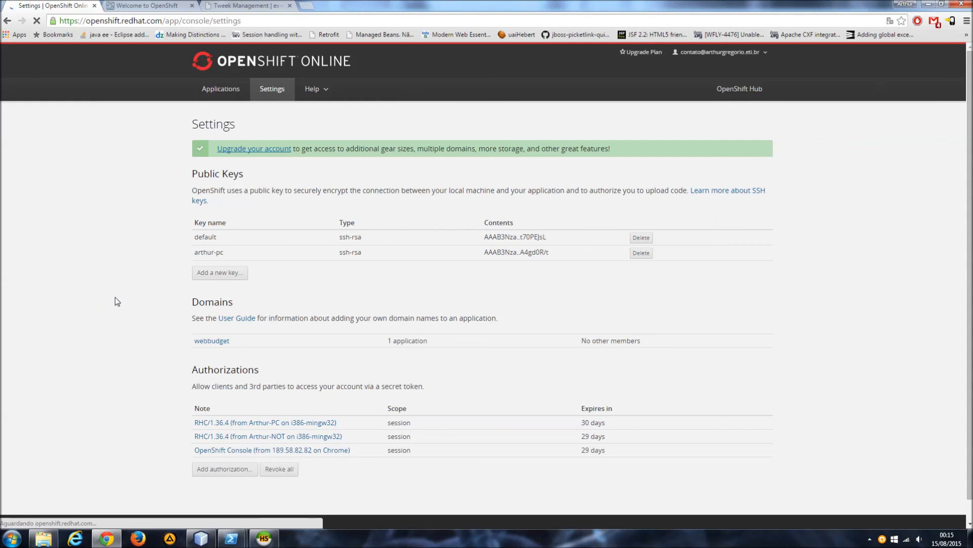
{"action": "left_click_drag", "start_coordinate": [292, 335], "coordinate": [610, 306]}
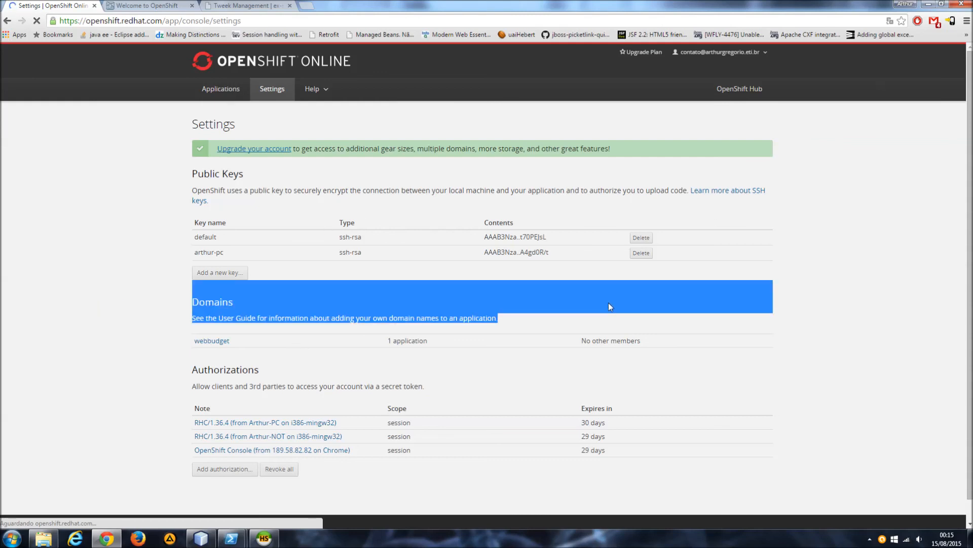
{"action": "left_click", "coordinate": [573, 329]}
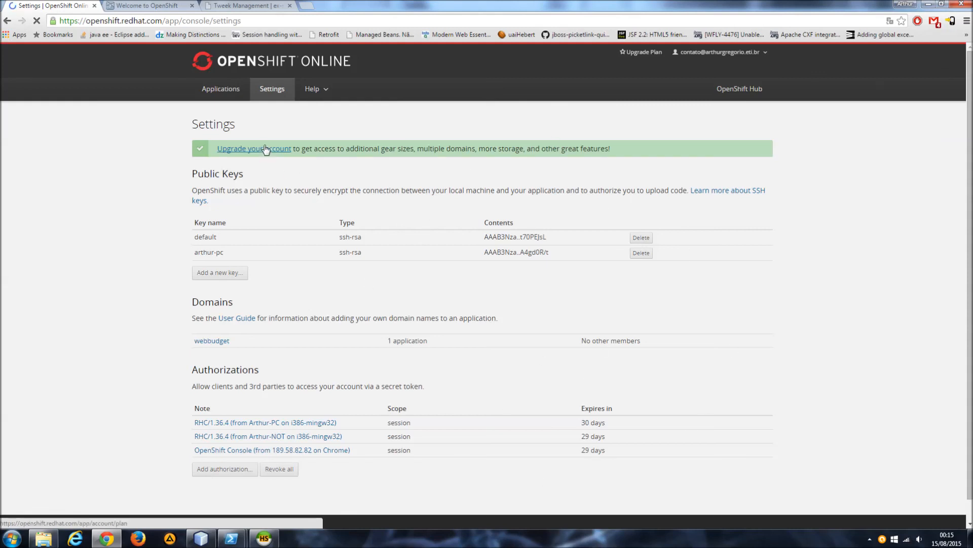
Check the webBudget deployment in the WildFly console and open teste-webbudget.rhcloud.com from the OpenShift application page.
{"action": "left_click", "coordinate": [256, 4]}
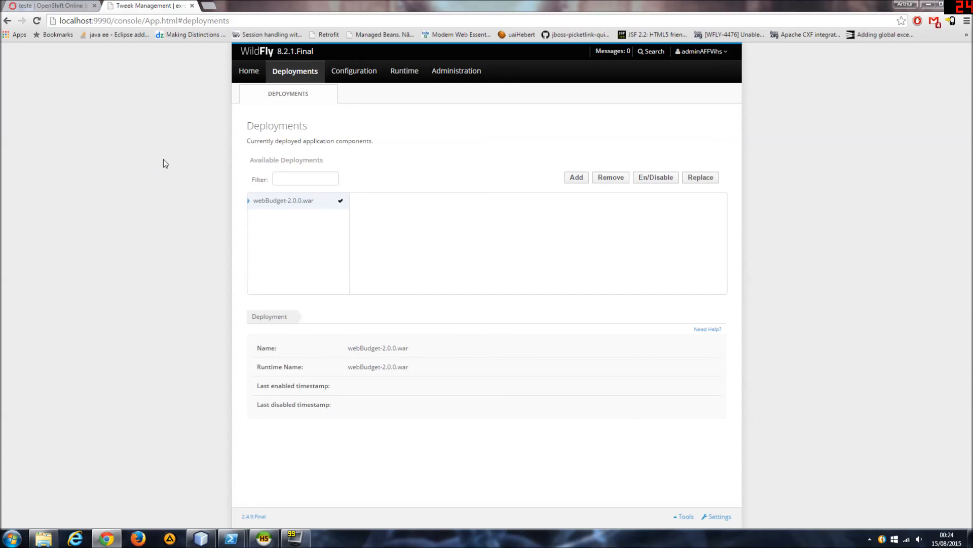
{"action": "key", "text": "ctrl+shift+Tab"}
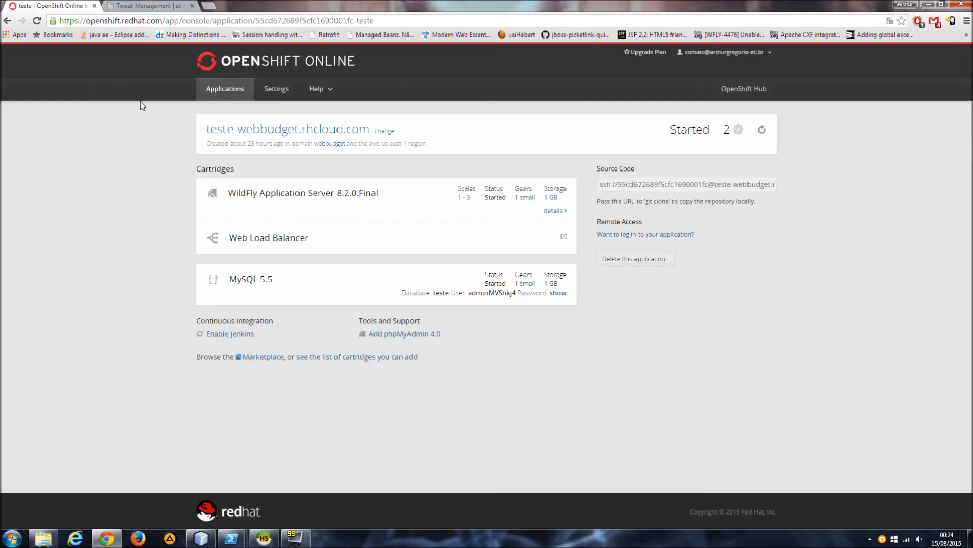
{"action": "left_click", "coordinate": [564, 239]}
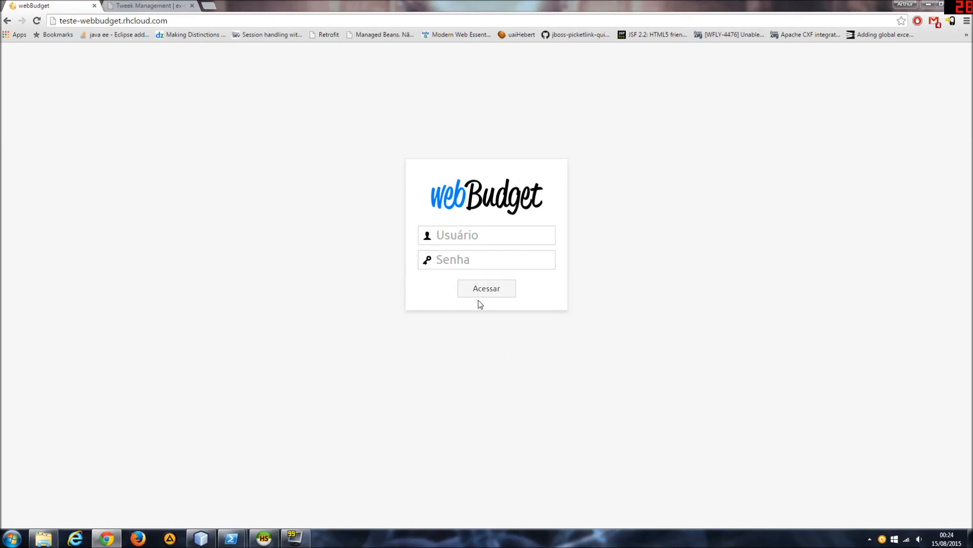
Switch to NetBeans, open jboss-web.xml from the webBudget project's WEB-INF folder and examine its context-root entry.
{"action": "left_click", "coordinate": [201, 541]}
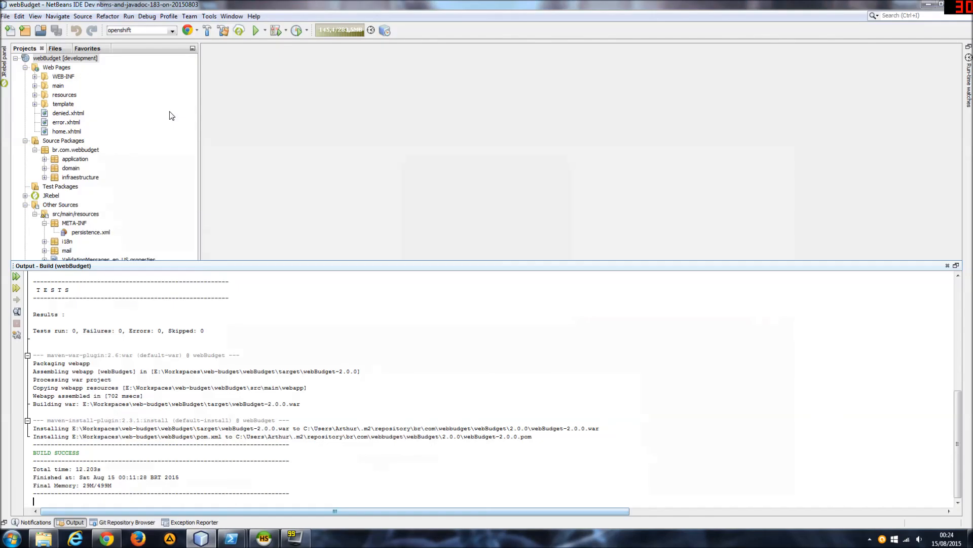
{"action": "left_click", "coordinate": [70, 97]}
{"action": "left_click", "coordinate": [35, 77]}
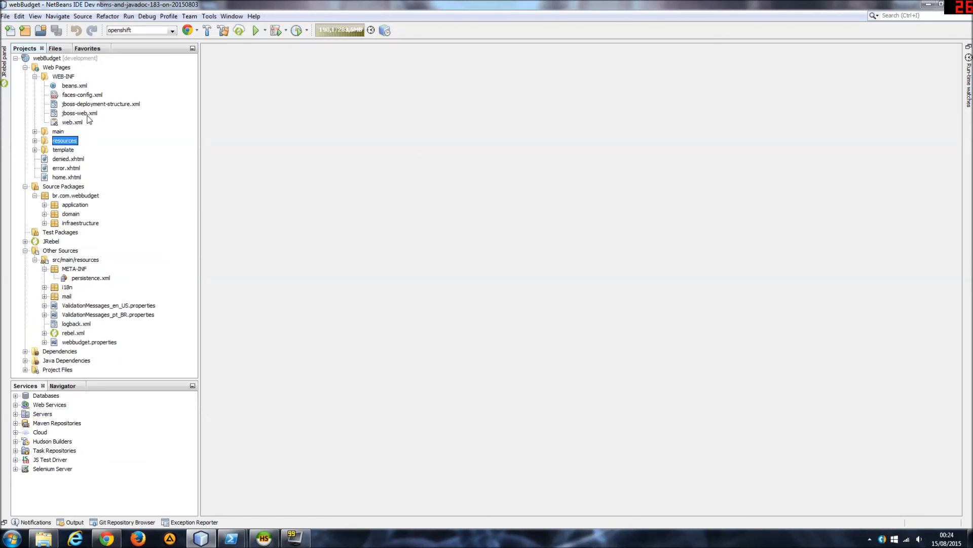
{"action": "double_click", "coordinate": [90, 114]}
{"action": "left_click", "coordinate": [305, 255]}
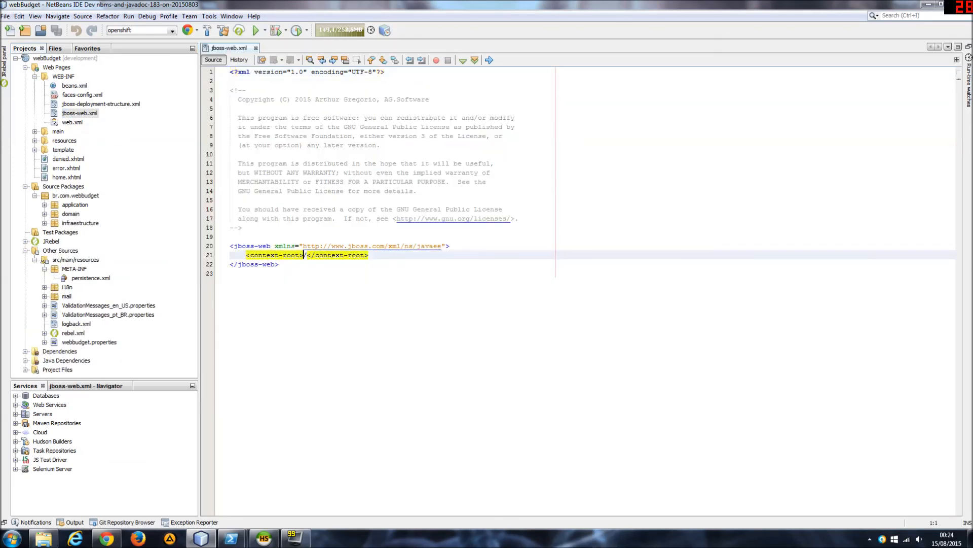
Try /asasdasd as the context root in jboss-web.xml, restore it to /, save and close the file.
{"action": "type", "text": "/asasdasd"}
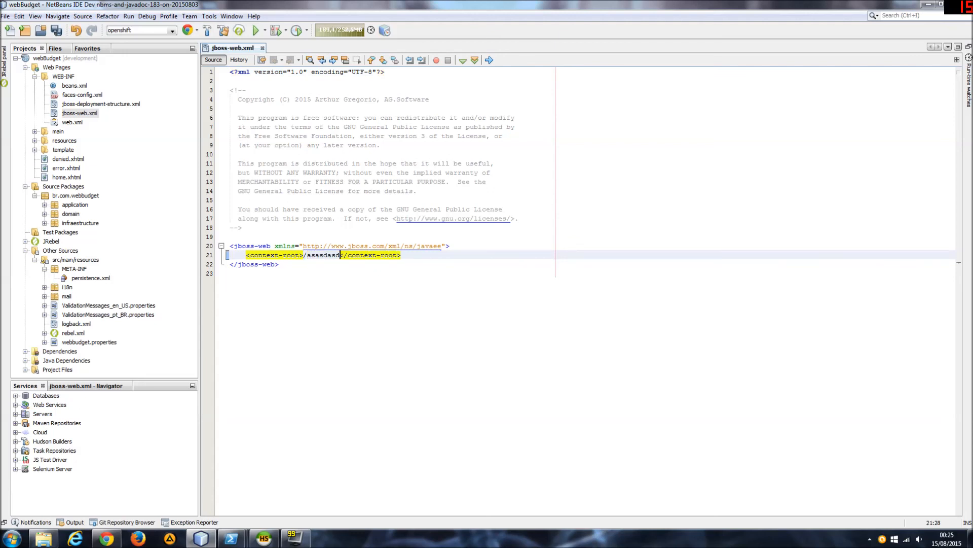
{"action": "double_click", "coordinate": [328, 255]}
{"action": "key", "text": "BackSpace"}
{"action": "key", "text": "ctrl+s"}
{"action": "key", "text": "ctrl+w"}
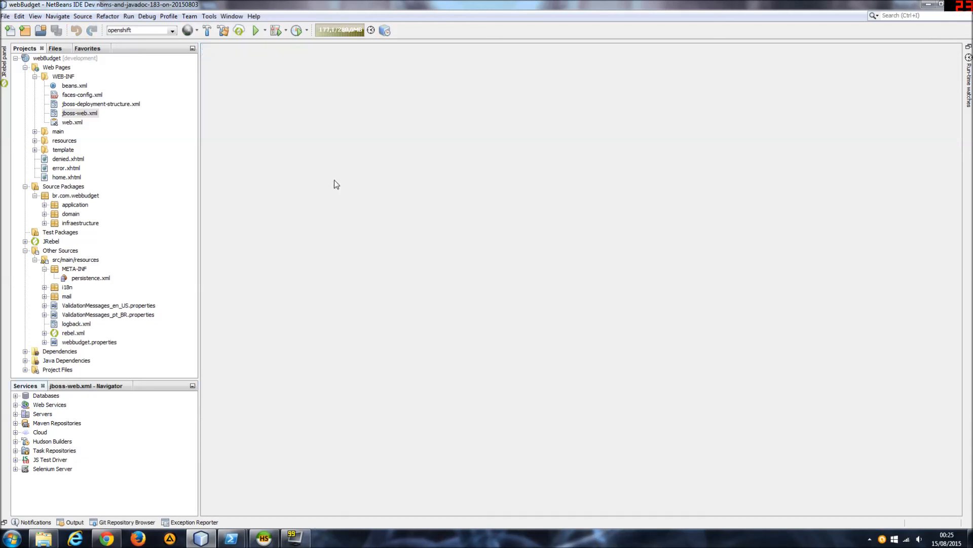
{"action": "left_click", "coordinate": [106, 538]}
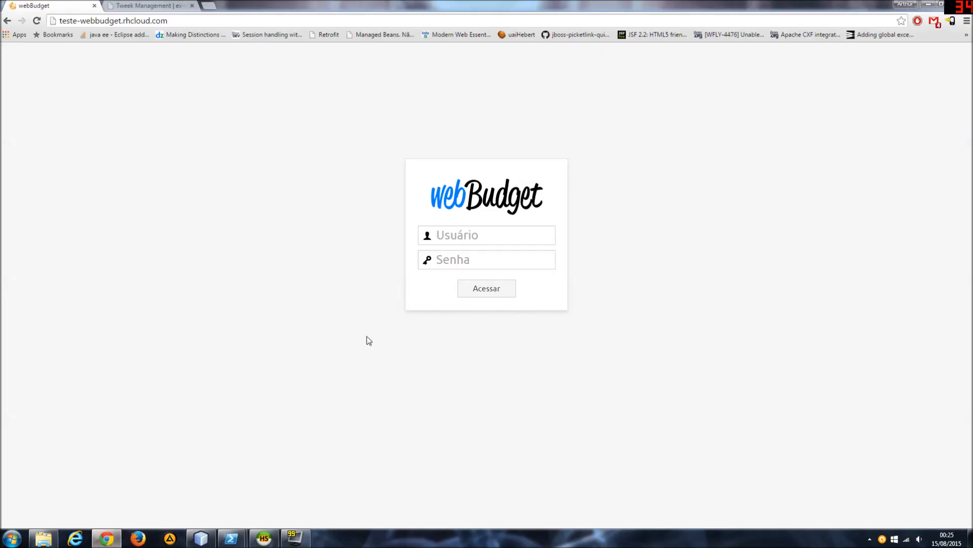
{"action": "key", "text": "ctrl+l"}
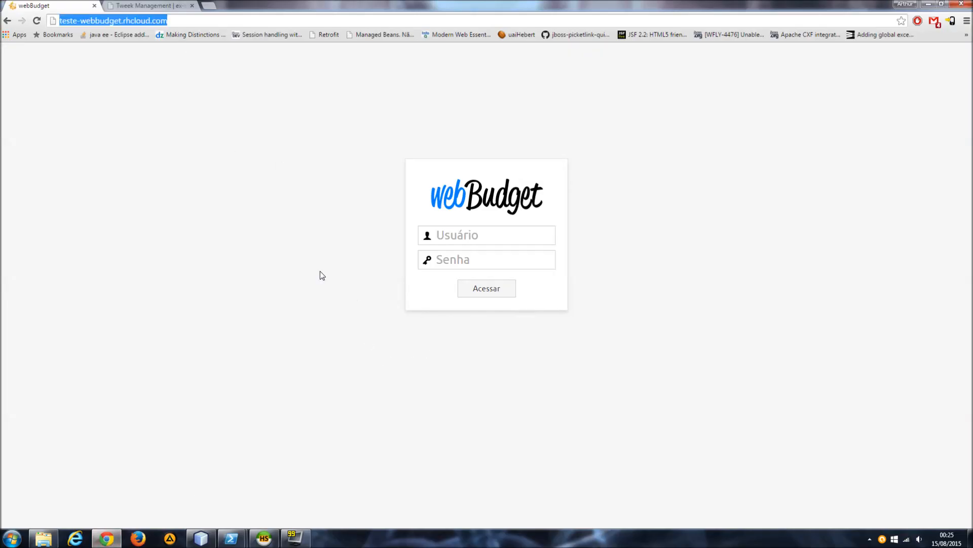
{"action": "key", "text": "Home"}
{"action": "type", "text": "http"}
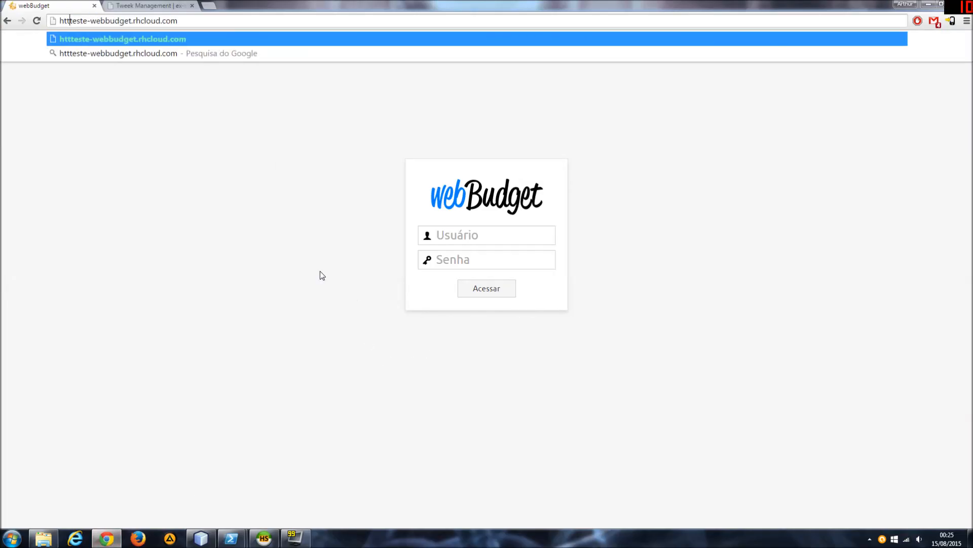
{"action": "type", "text": "s:"}
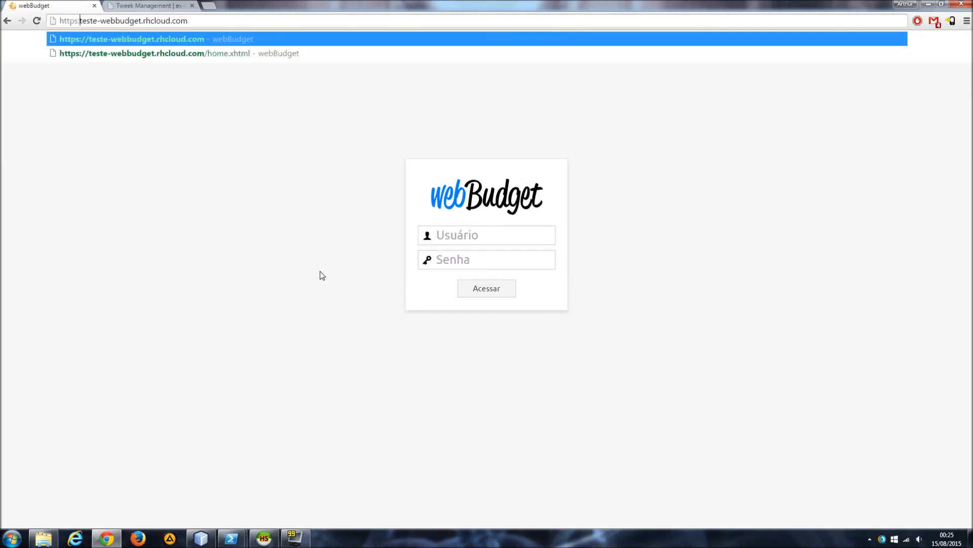
{"action": "type", "text": "//"}
{"action": "key", "text": "Return"}
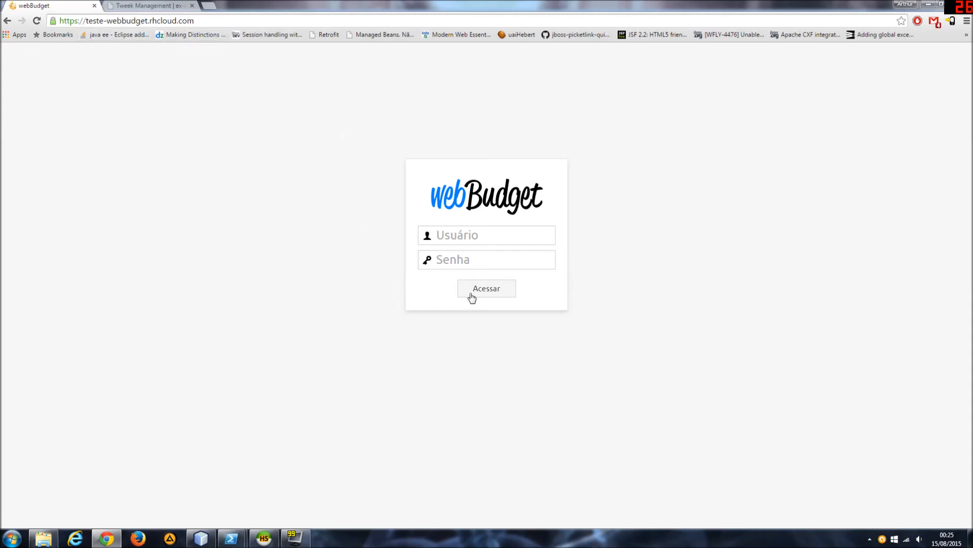
Log in to webBudget with the administrator's username and password, and decline saving the password in the browser.
{"action": "key", "text": "Tab"}
{"action": "type", "text": "admin"}
{"action": "key", "text": "Tab"}
{"action": "type", "text": "admin"}
{"action": "key", "text": "Return"}
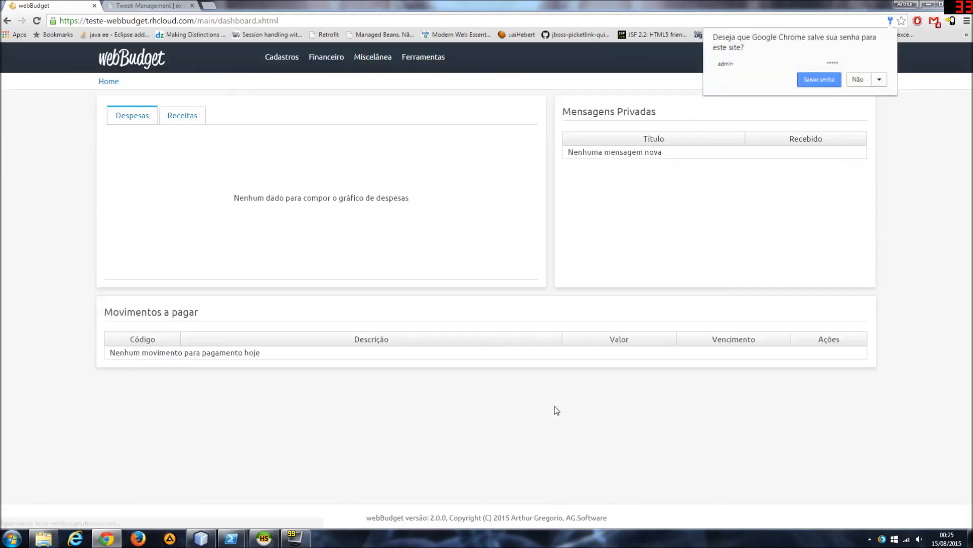
{"action": "left_click", "coordinate": [858, 80]}
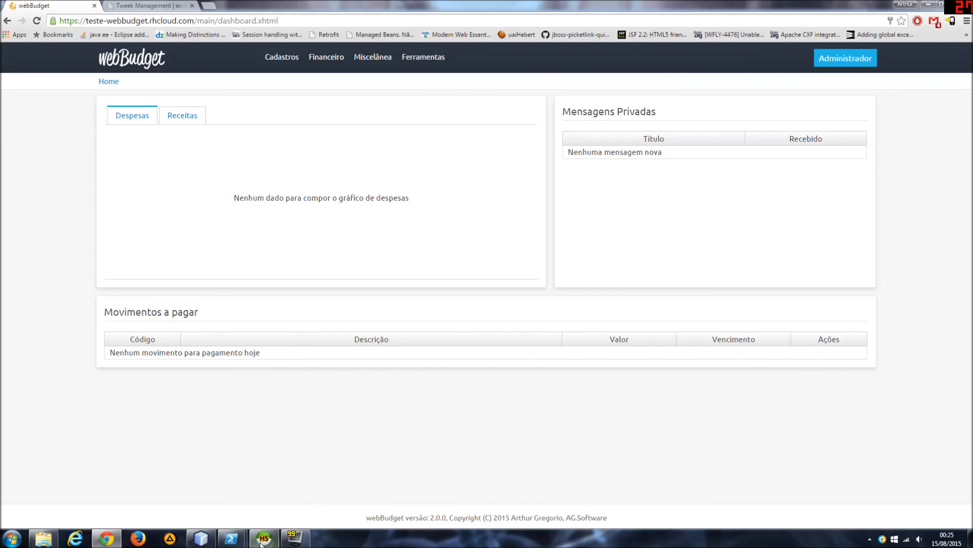
Switch to HeidiSQL and view the webbudget database's table list and the data of its contacts table.
{"action": "key", "text": "alt+Tab"}
{"action": "left_click", "coordinate": [35, 96]}
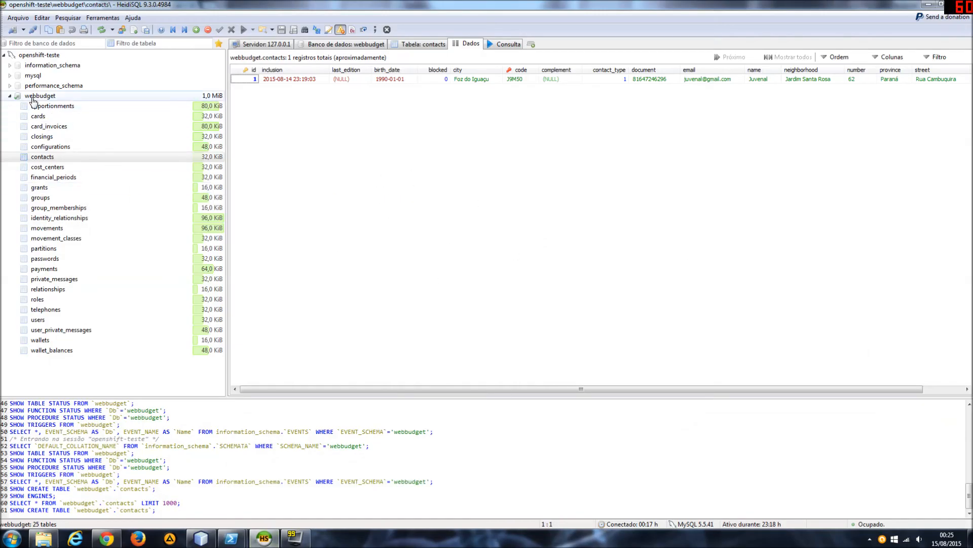
{"action": "left_click", "coordinate": [409, 161]}
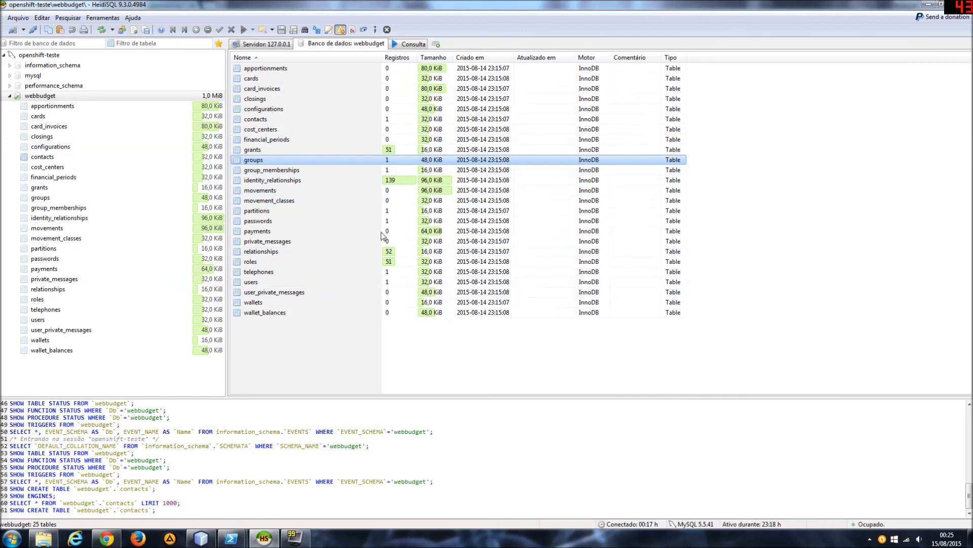
{"action": "double_click", "coordinate": [334, 118]}
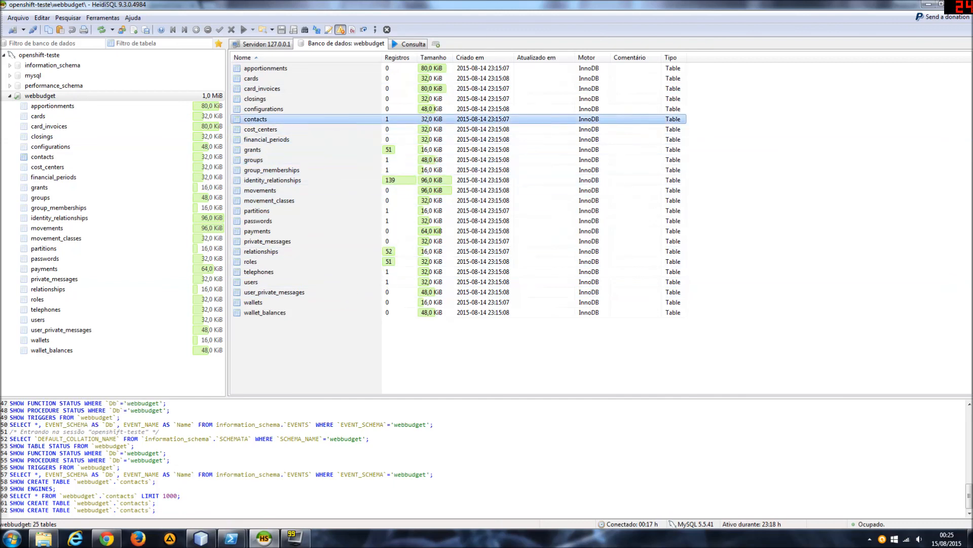
{"action": "left_click", "coordinate": [471, 44]}
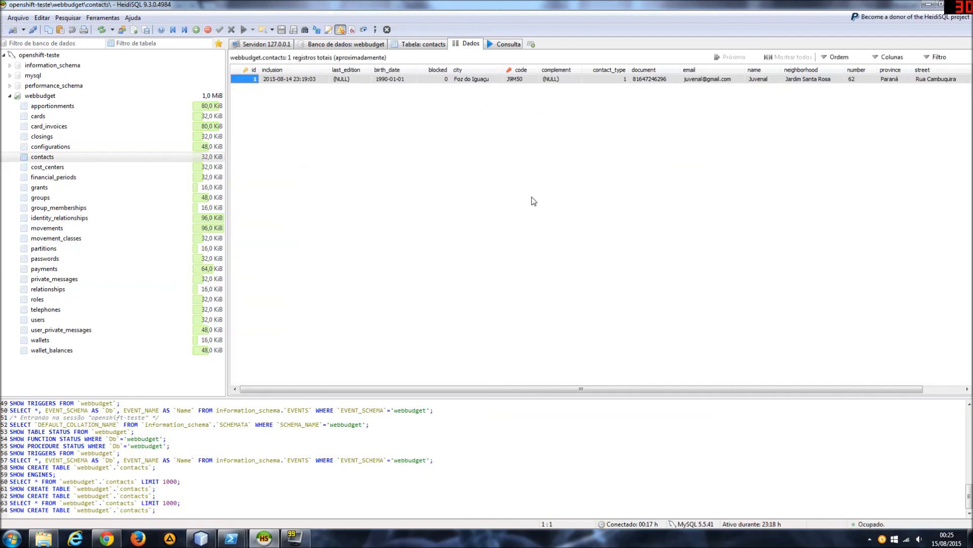
Switch back to webBudget in Chrome, open the Contatos list and delete its only contact, confirming the deletion.
{"action": "left_click", "coordinate": [106, 538]}
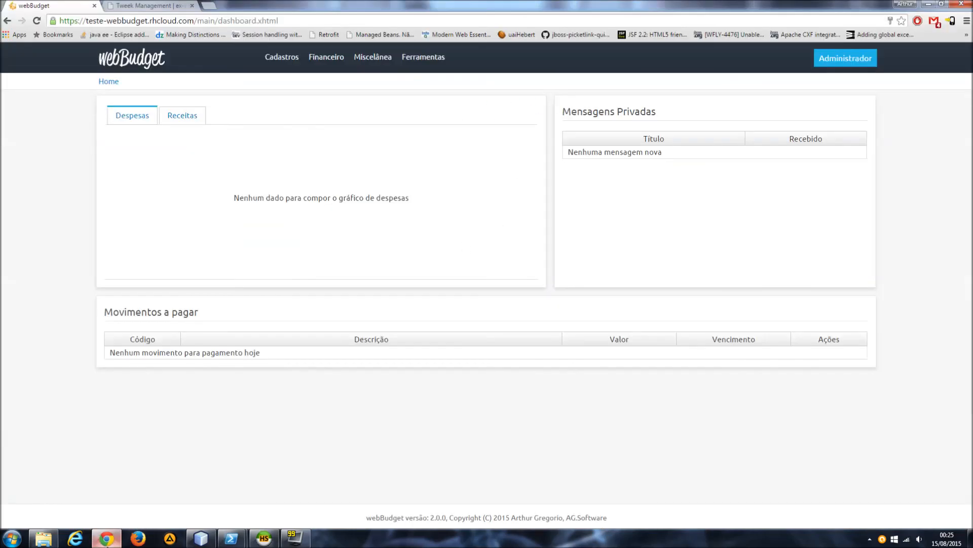
{"action": "left_click", "coordinate": [289, 64]}
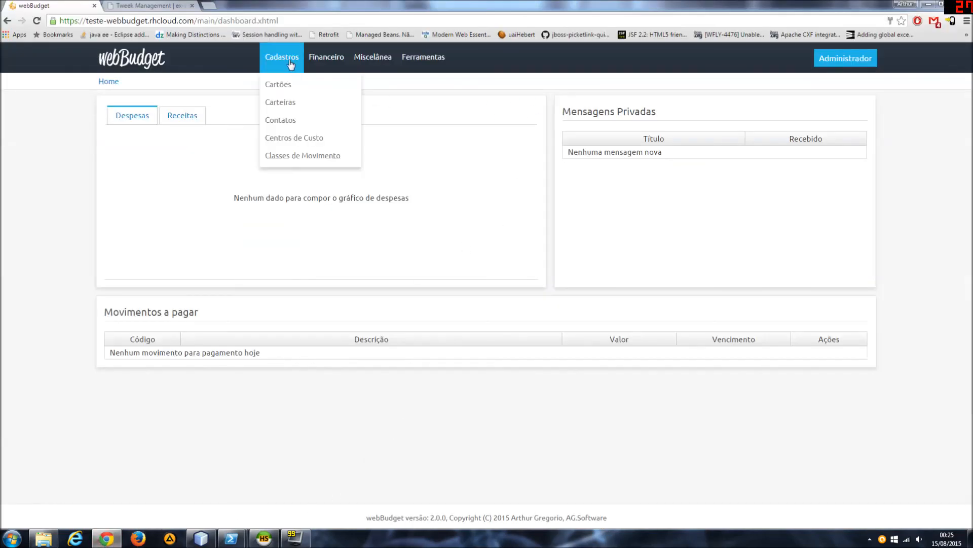
{"action": "left_click", "coordinate": [296, 120]}
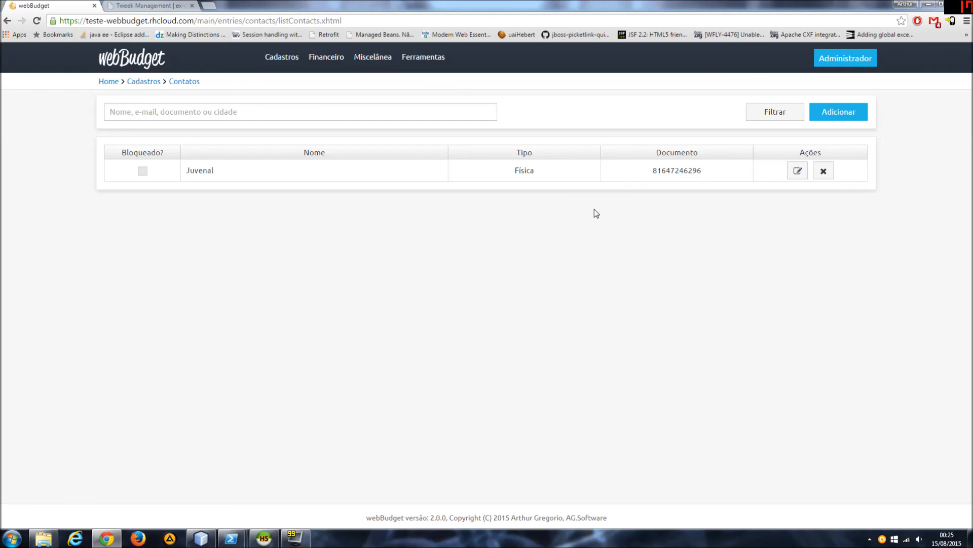
{"action": "left_click", "coordinate": [824, 170]}
{"action": "left_click", "coordinate": [522, 308]}
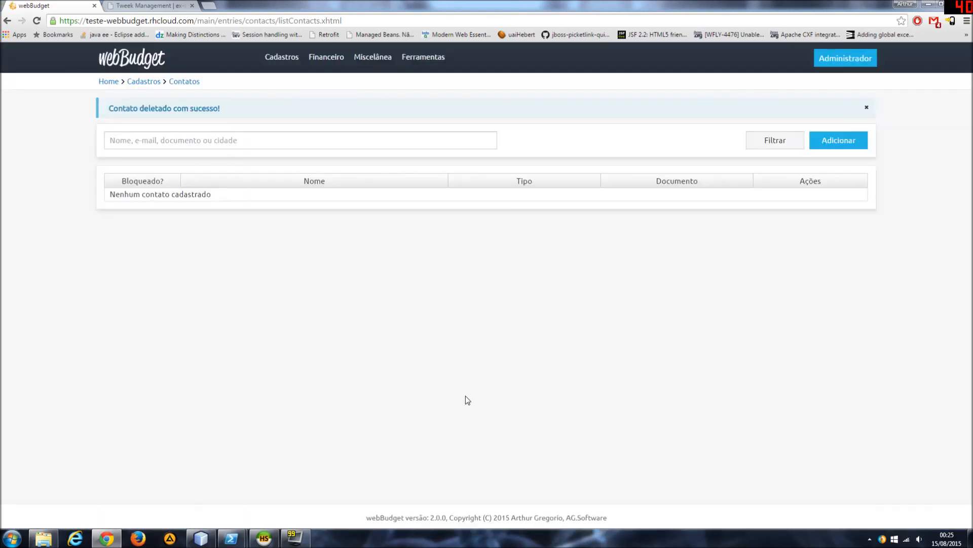
Switch to HeidiSQL and refresh the contacts table's data to check the contact deletion.
{"action": "left_click", "coordinate": [231, 538]}
{"action": "key", "text": "F5"}
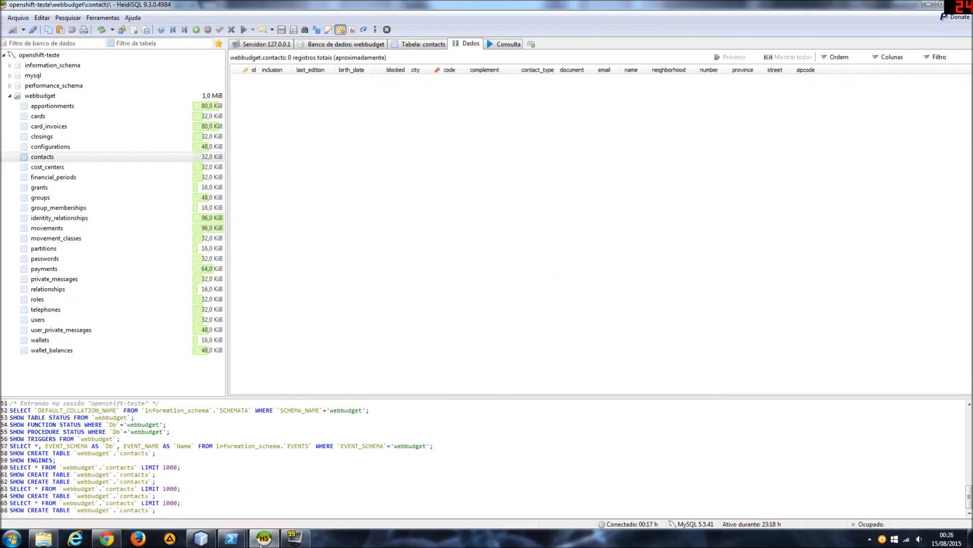
Review the webBudget-2.0.0.war deployment in the WildFly console and its server log in PowerShell.
{"action": "left_click", "coordinate": [201, 538]}
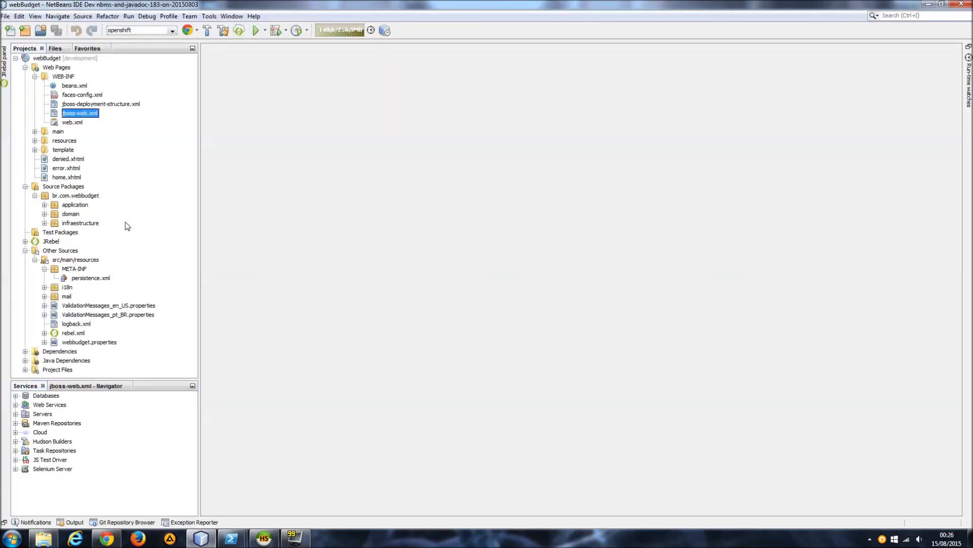
{"action": "left_click", "coordinate": [106, 539]}
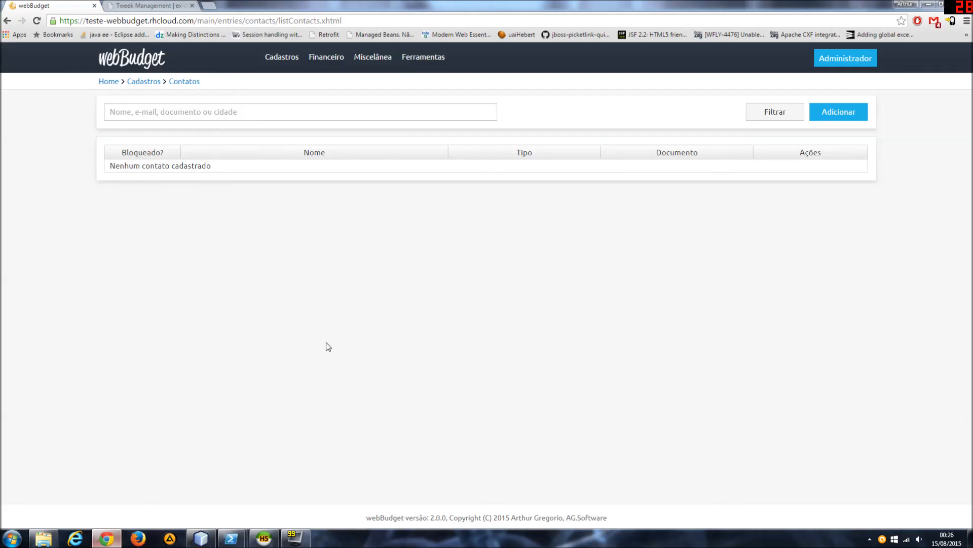
{"action": "left_click", "coordinate": [146, 5]}
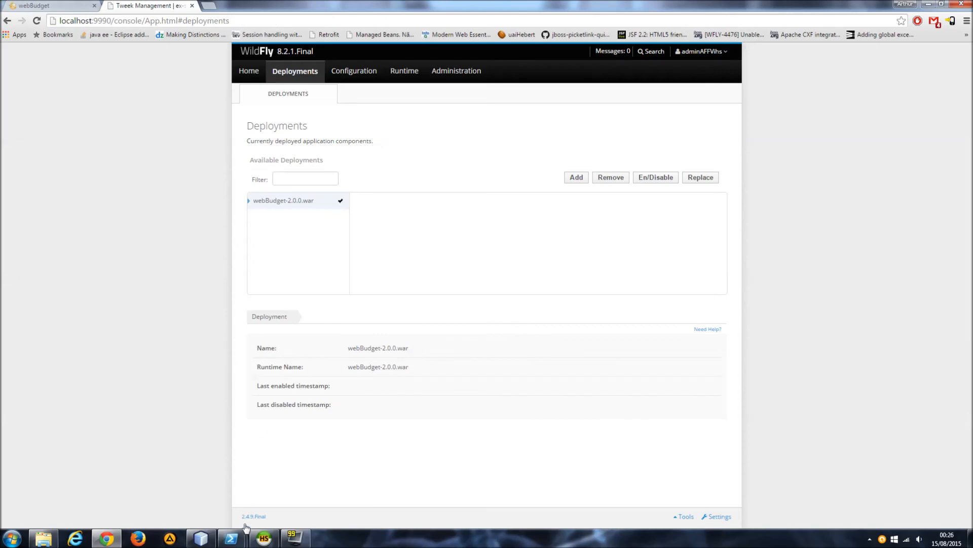
{"action": "left_click", "coordinate": [231, 538]}
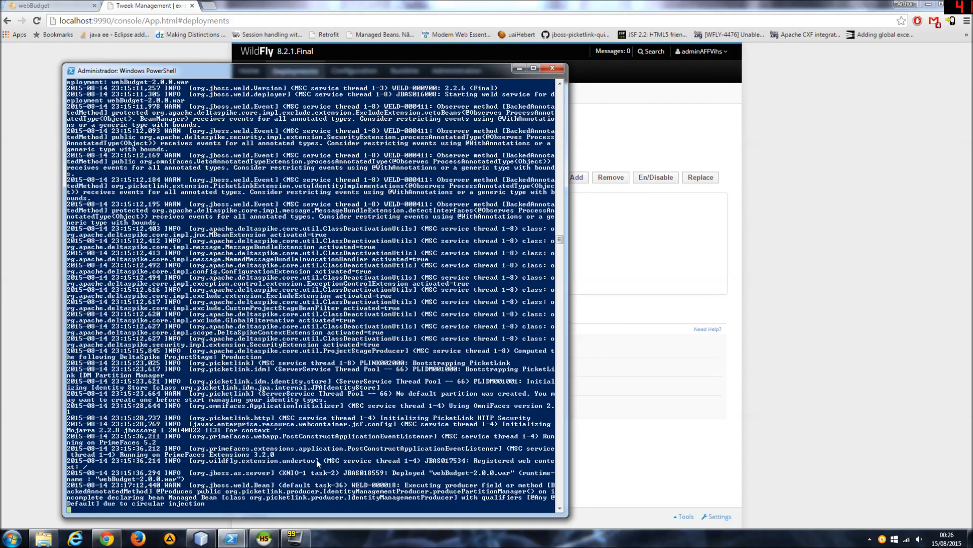
{"action": "left_click", "coordinate": [32, 298]}
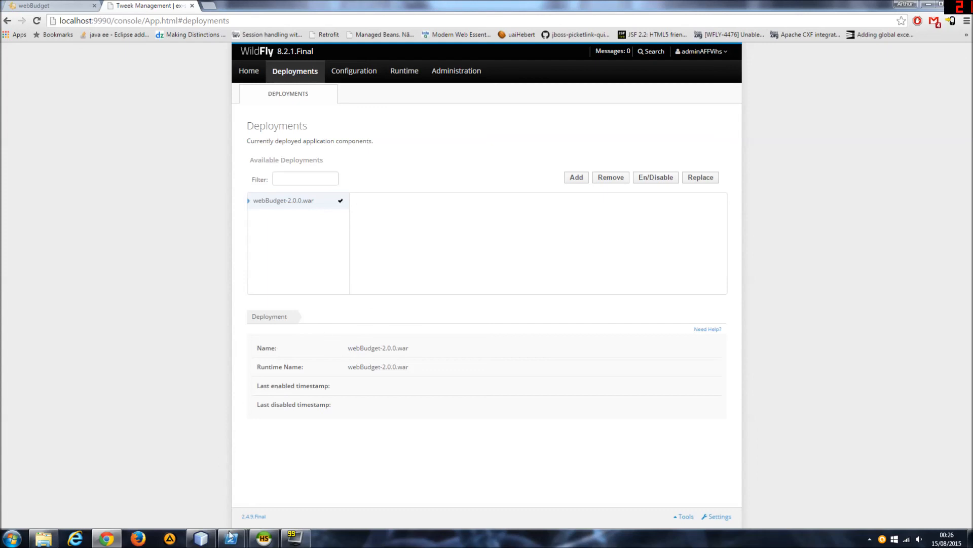
Examine the rhc port-forward teste session in its PowerShell window and return to HeidiSQL.
{"action": "mouse_move", "coordinate": [231, 538]}
{"action": "left_click", "coordinate": [174, 491]}
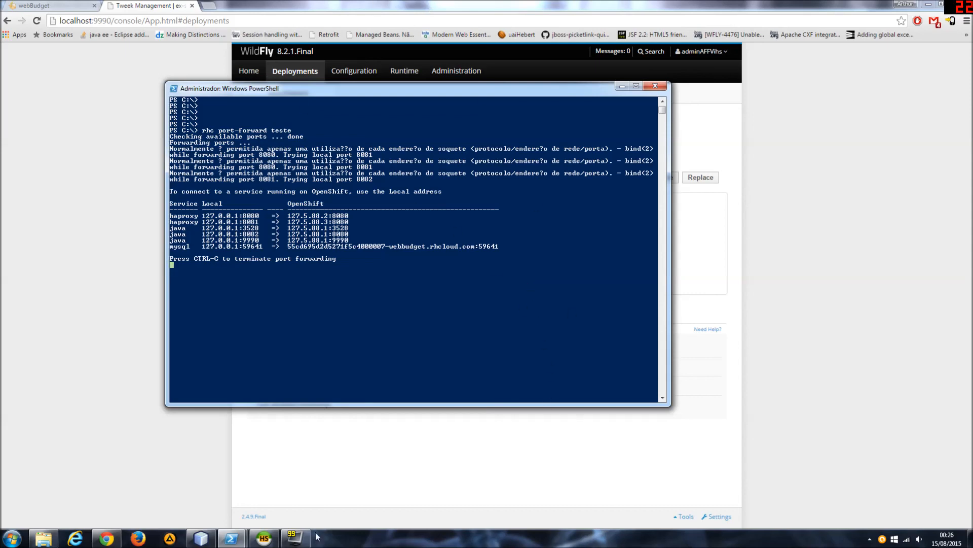
{"action": "left_click", "coordinate": [264, 538]}
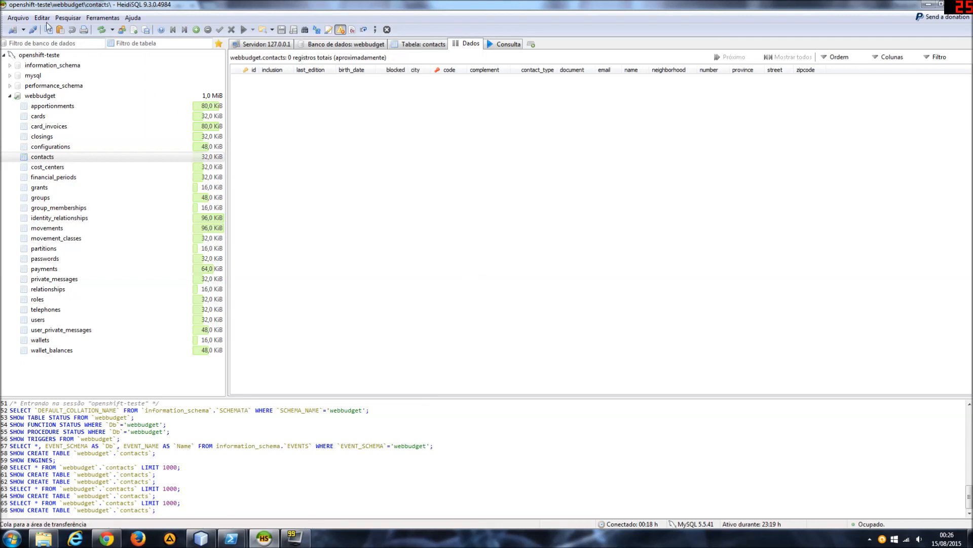
Review the openshift-teste connection in HeidiSQL's session manager and inspect the standalone file in teste's .openshift\config folder in File Explorer.
{"action": "left_click", "coordinate": [12, 30]}
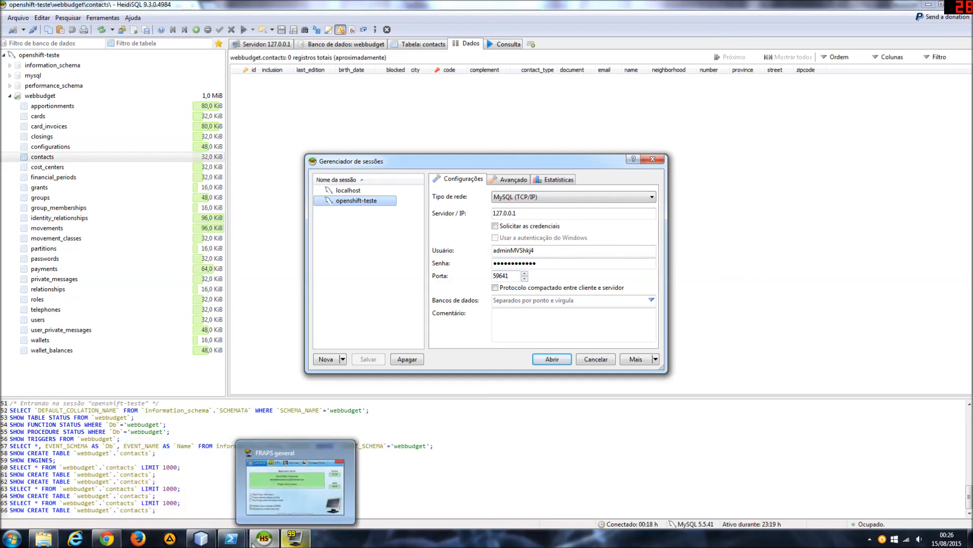
{"action": "mouse_move", "coordinate": [206, 542]}
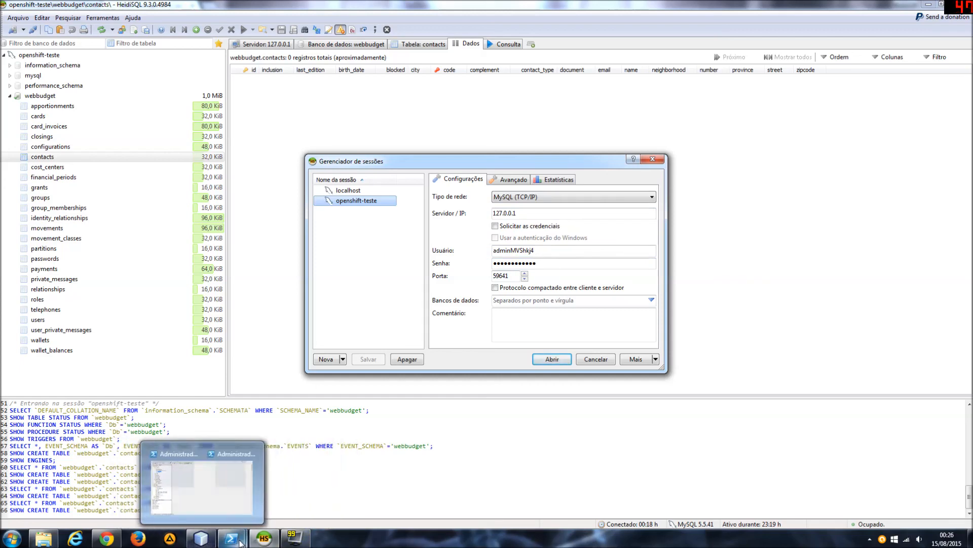
{"action": "left_click", "coordinate": [44, 540]}
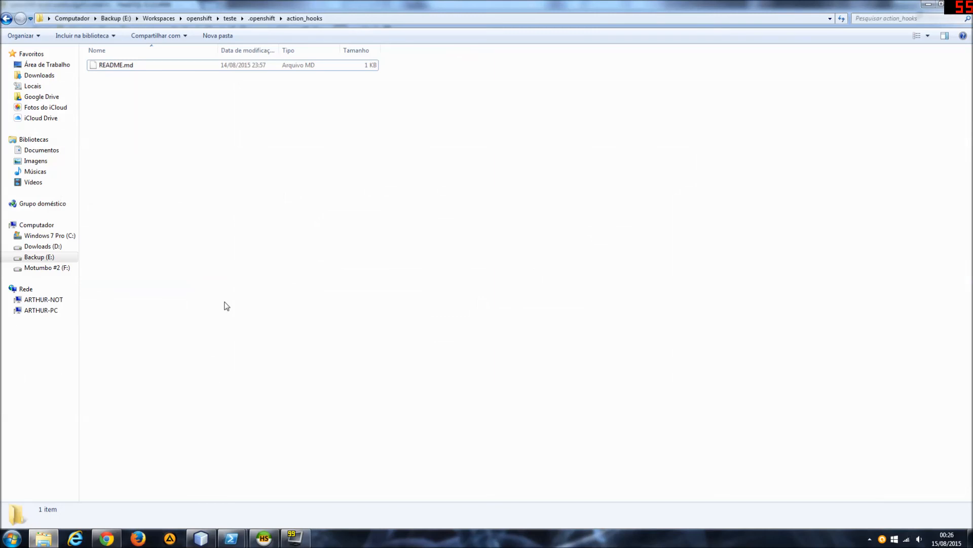
{"action": "key", "text": "BackSpace"}
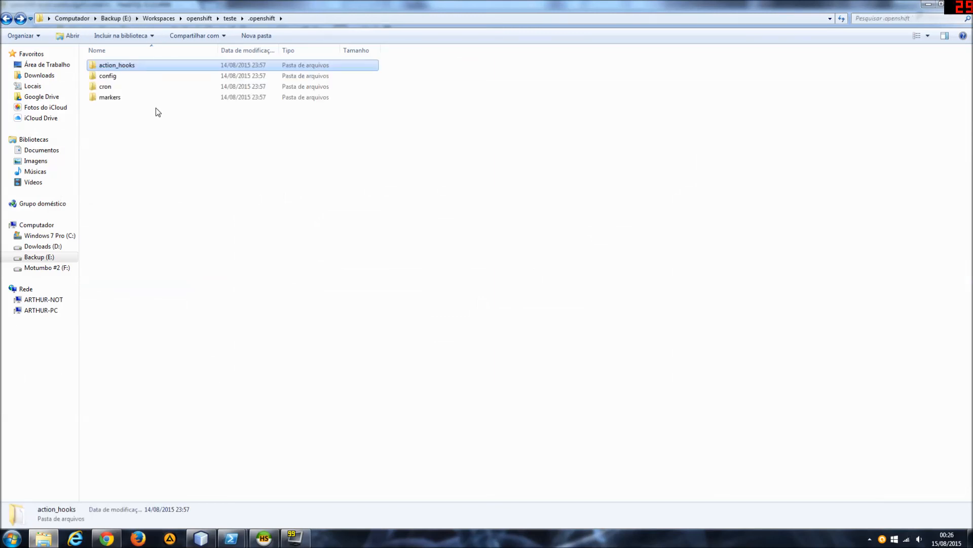
{"action": "double_click", "coordinate": [124, 76]}
{"action": "left_click", "coordinate": [124, 78]}
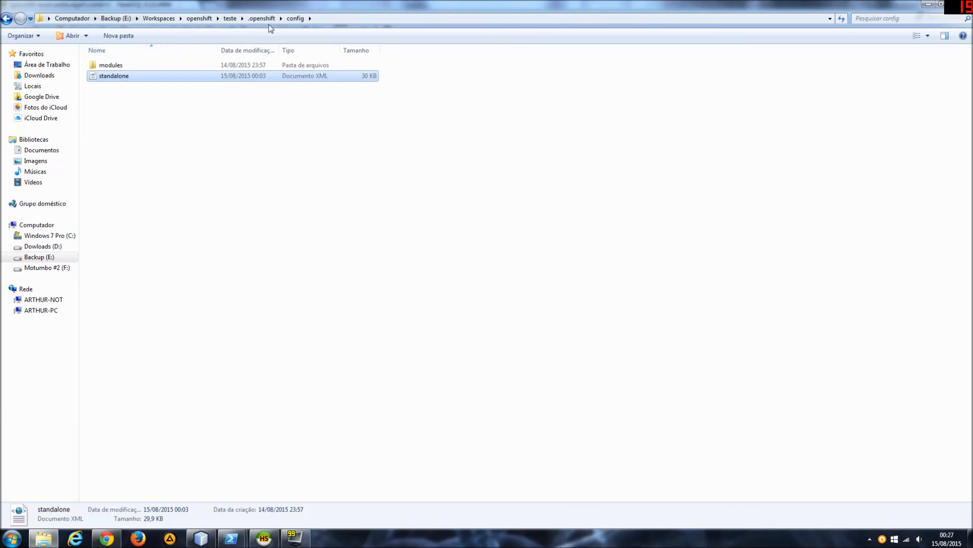
{"action": "left_click", "coordinate": [281, 167]}
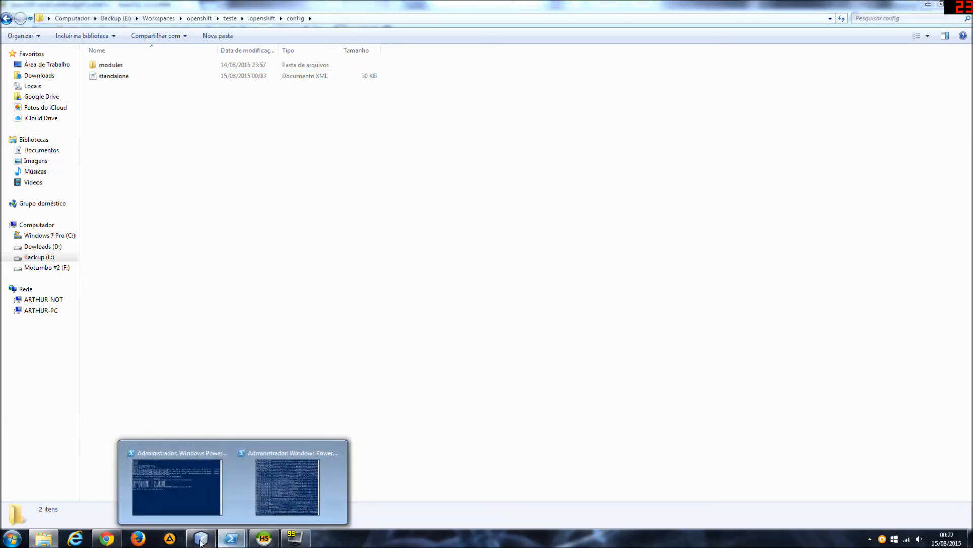
Check the WildFly deployments page in Chrome and open the teste repository's deployments folder in File Explorer.
{"action": "left_click", "coordinate": [107, 538]}
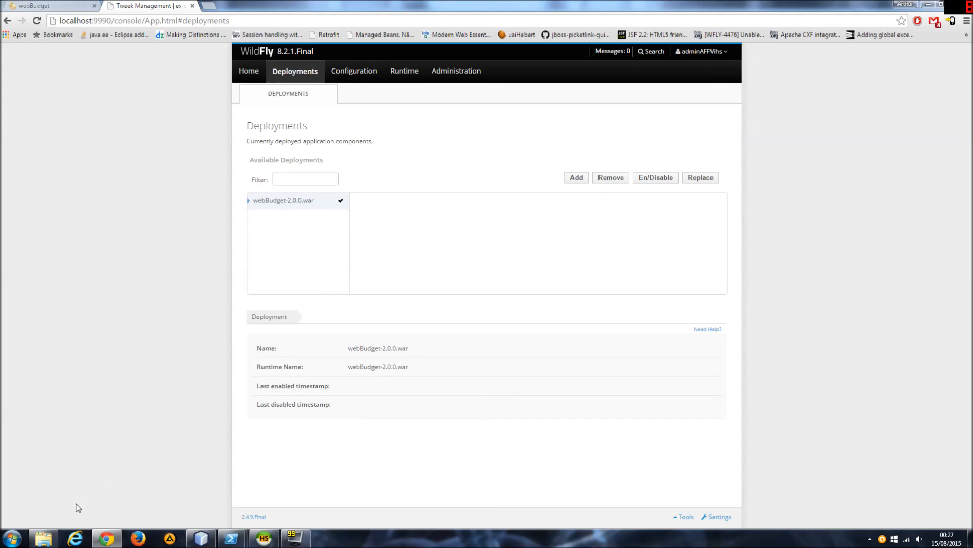
{"action": "left_click", "coordinate": [43, 537]}
{"action": "key", "text": "BackSpace"}
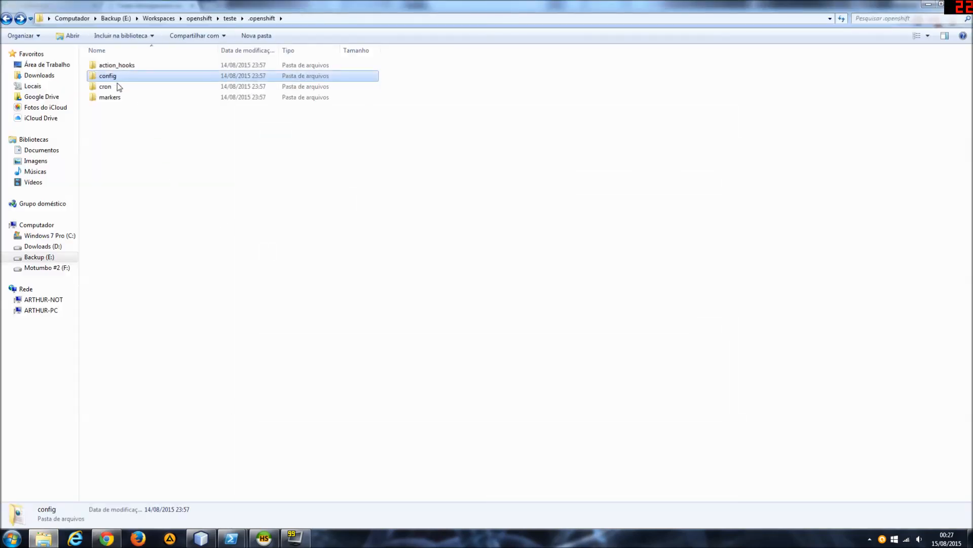
{"action": "left_click", "coordinate": [230, 18]}
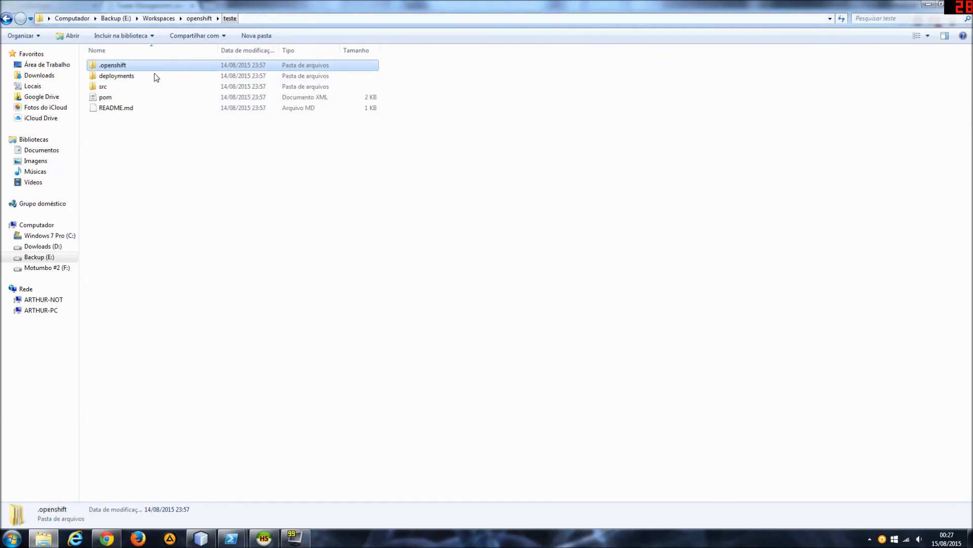
{"action": "double_click", "coordinate": [141, 74]}
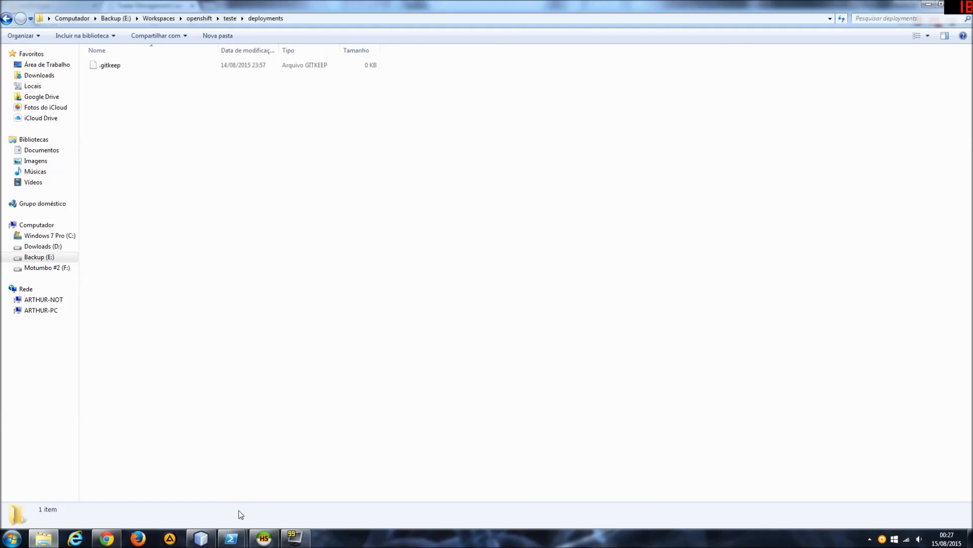
View the server log in its PowerShell window and return to the deployments folder in File Explorer.
{"action": "mouse_move", "coordinate": [231, 539]}
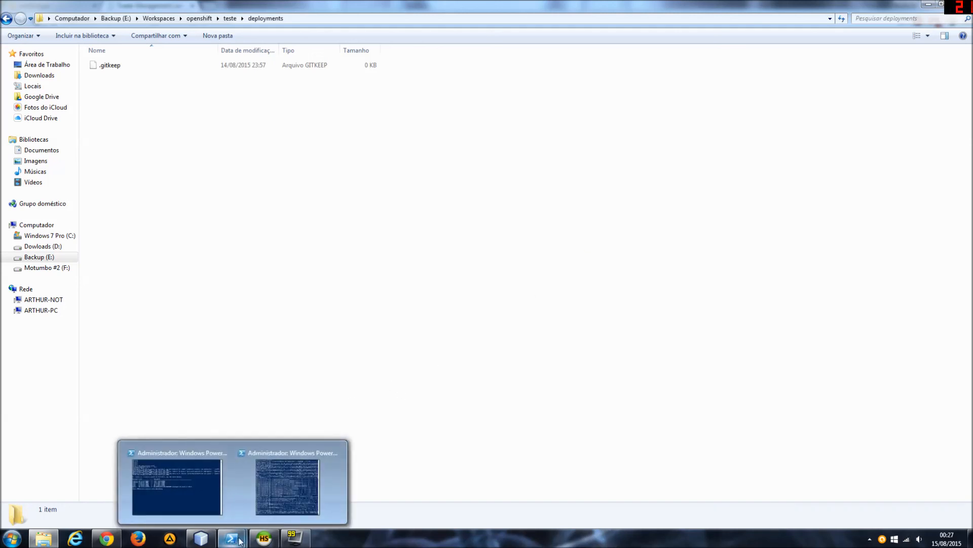
{"action": "left_click", "coordinate": [313, 487]}
{"action": "left_click", "coordinate": [631, 368]}
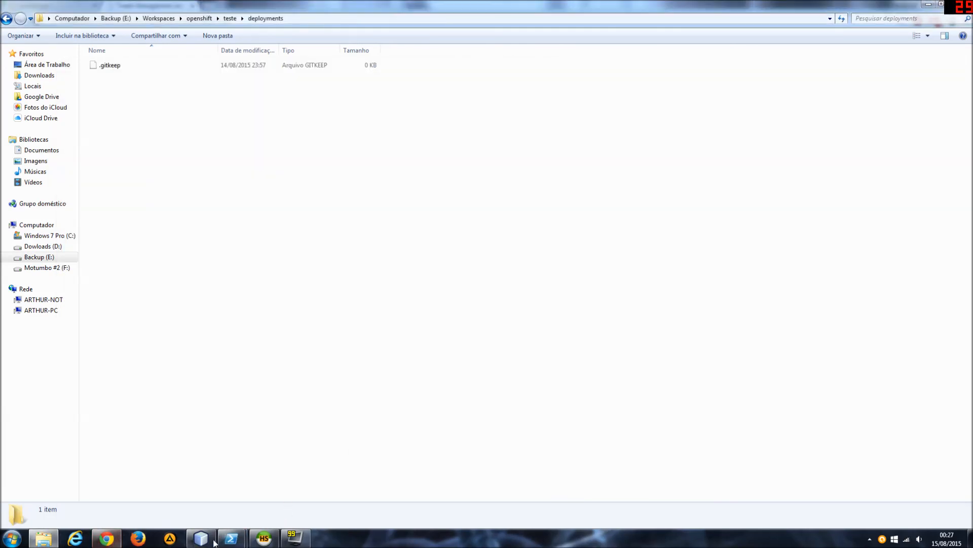
Switch to HeidiSQL, cancel the session manager and return to the WildFly console's deployments page in Chrome.
{"action": "left_click", "coordinate": [261, 539]}
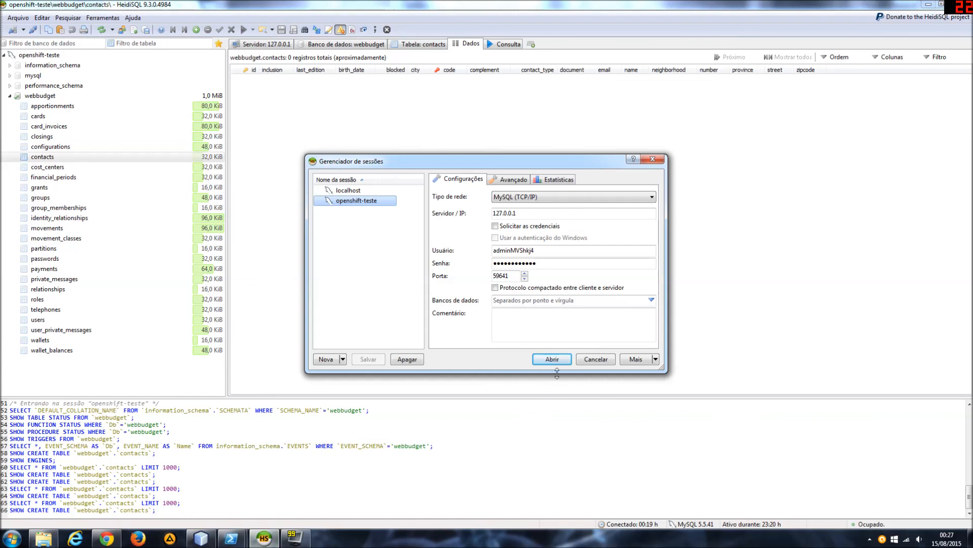
{"action": "left_click", "coordinate": [596, 359]}
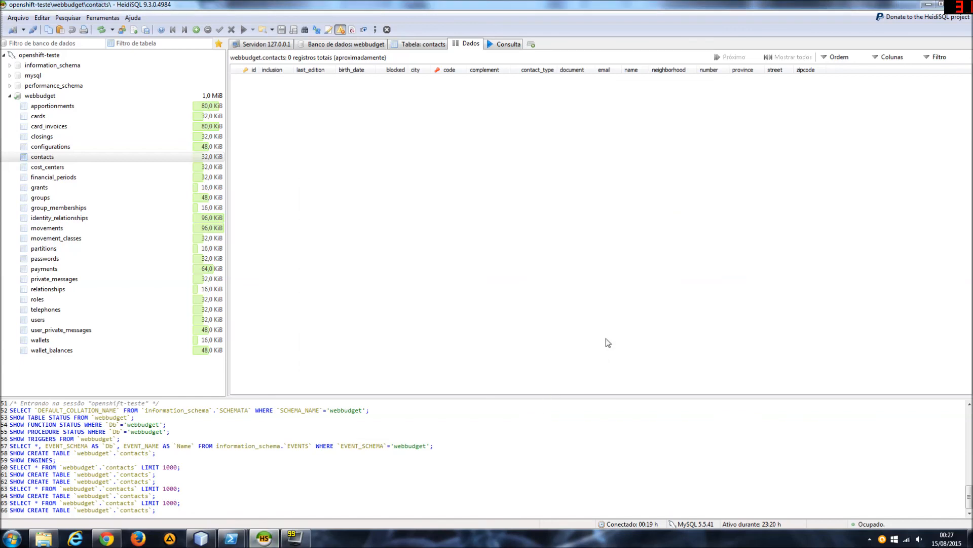
{"action": "left_click", "coordinate": [107, 539]}
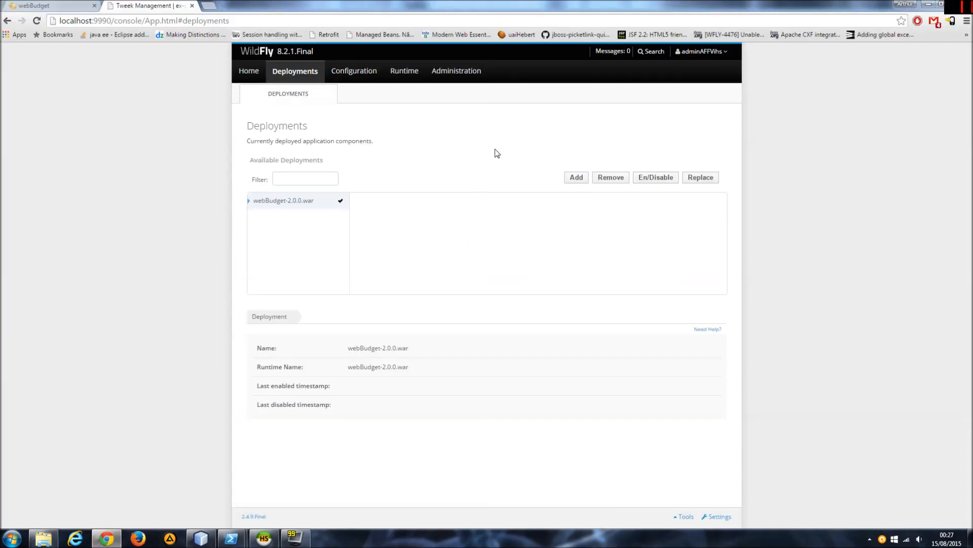